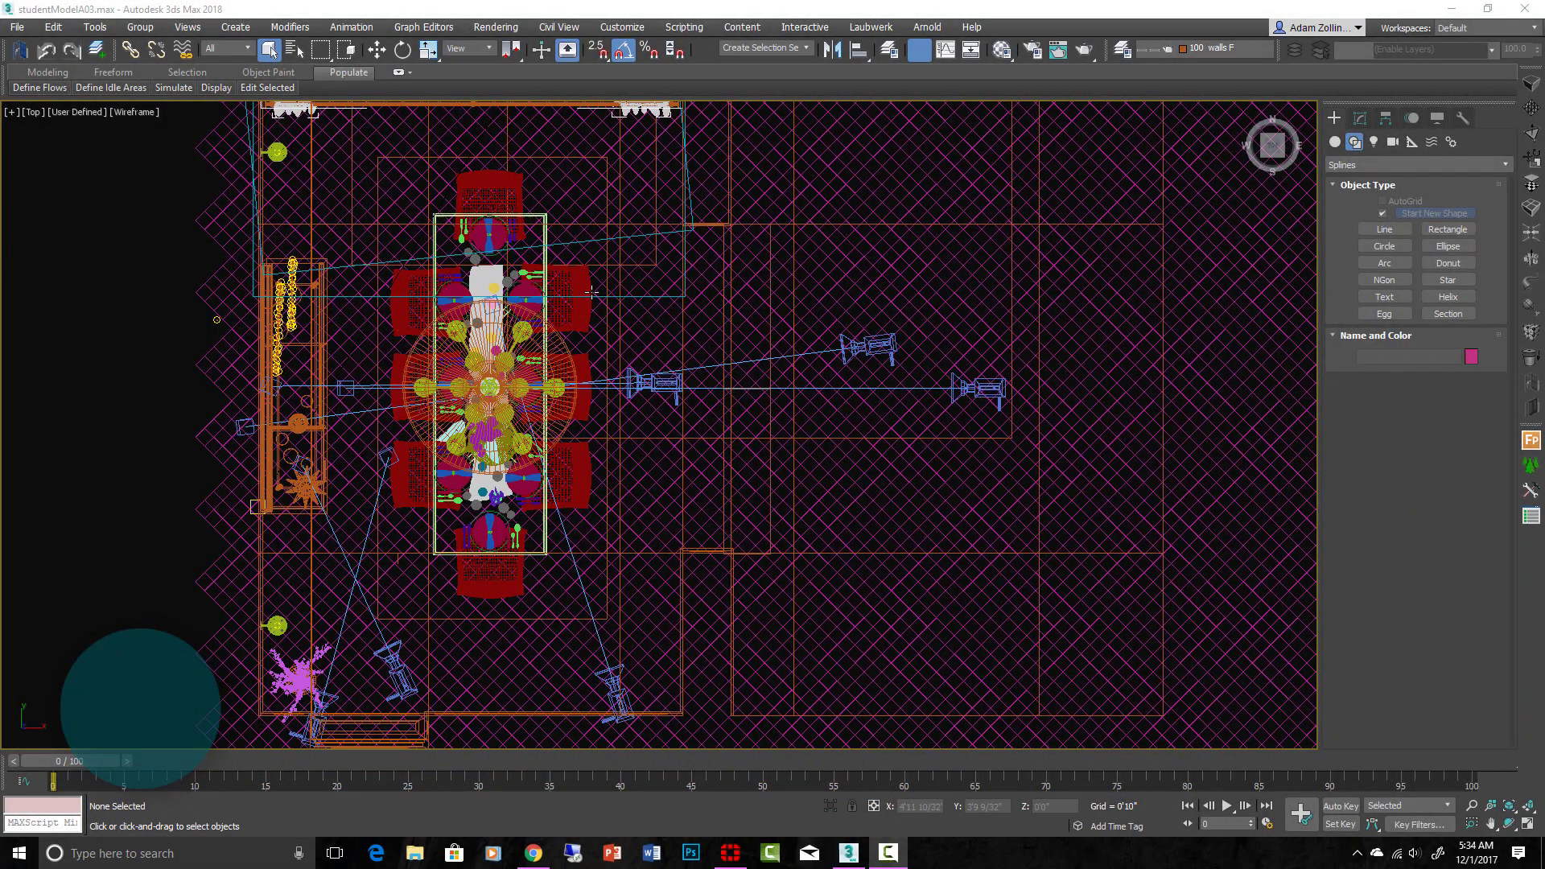
Select the double curtain rod in front of the window seat and isolate it from the rest of the scene
scroll(596, 290, "up", 10)
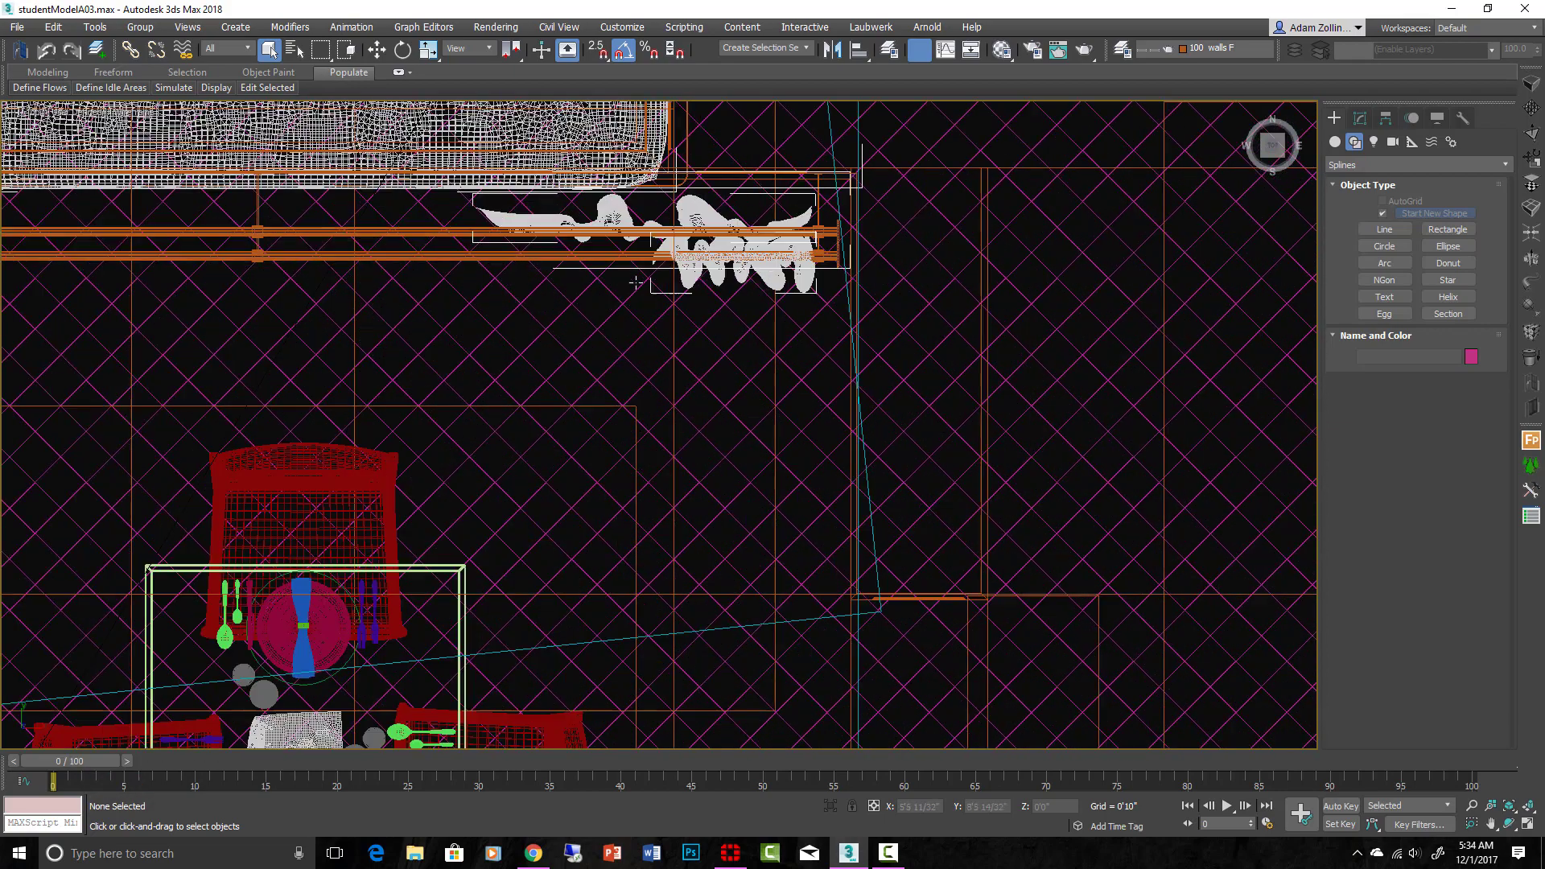
left_click(572, 320)
scroll(652, 358, "down", 2)
middle_click_drag(517, 200, 623, 321)
scroll(620, 315, "up", 2)
left_click(620, 315)
scroll(638, 330, "down", 4)
scroll(314, 177, "up", 5)
left_click(412, 214)
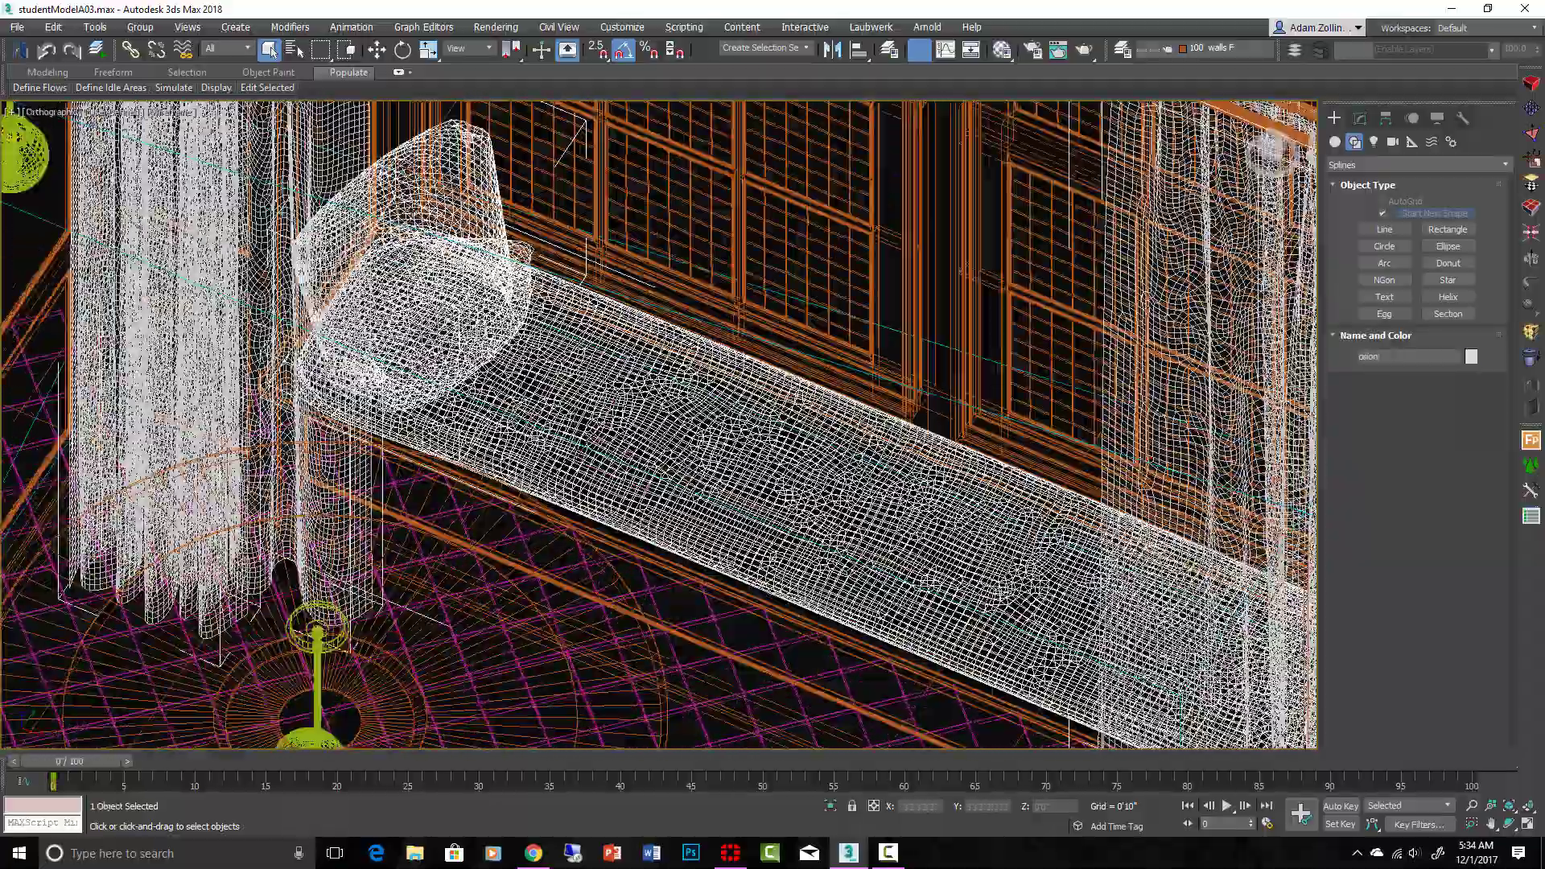
scroll(413, 215, "down", 5)
middle_click_drag(413, 215, 456, 389)
scroll(413, 216, "up", 4)
scroll(419, 201, "up", 5)
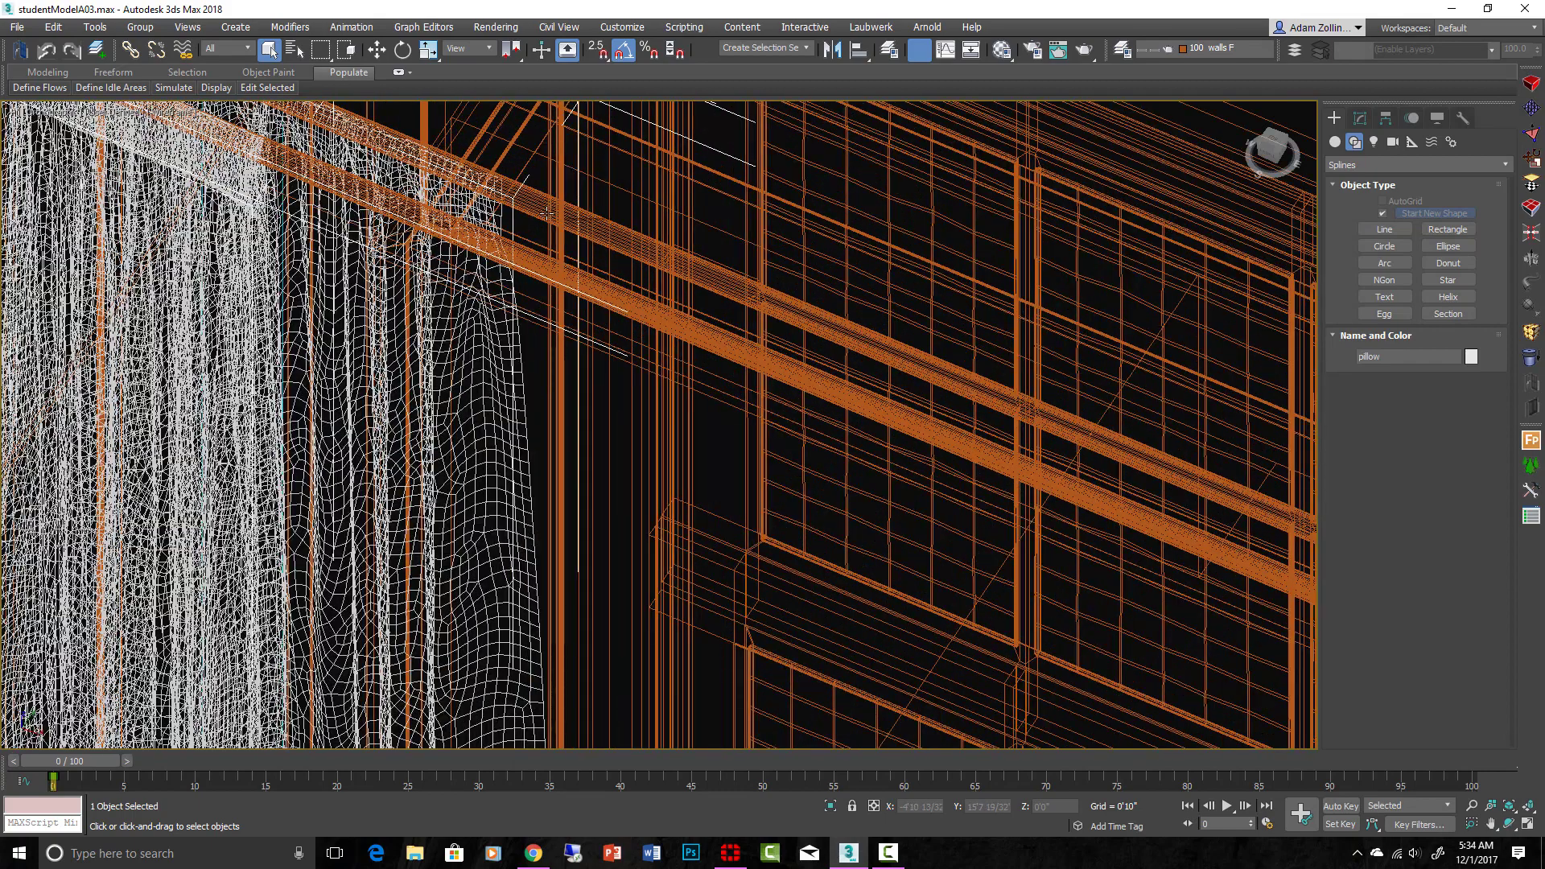
left_click(546, 213)
left_click(569, 228)
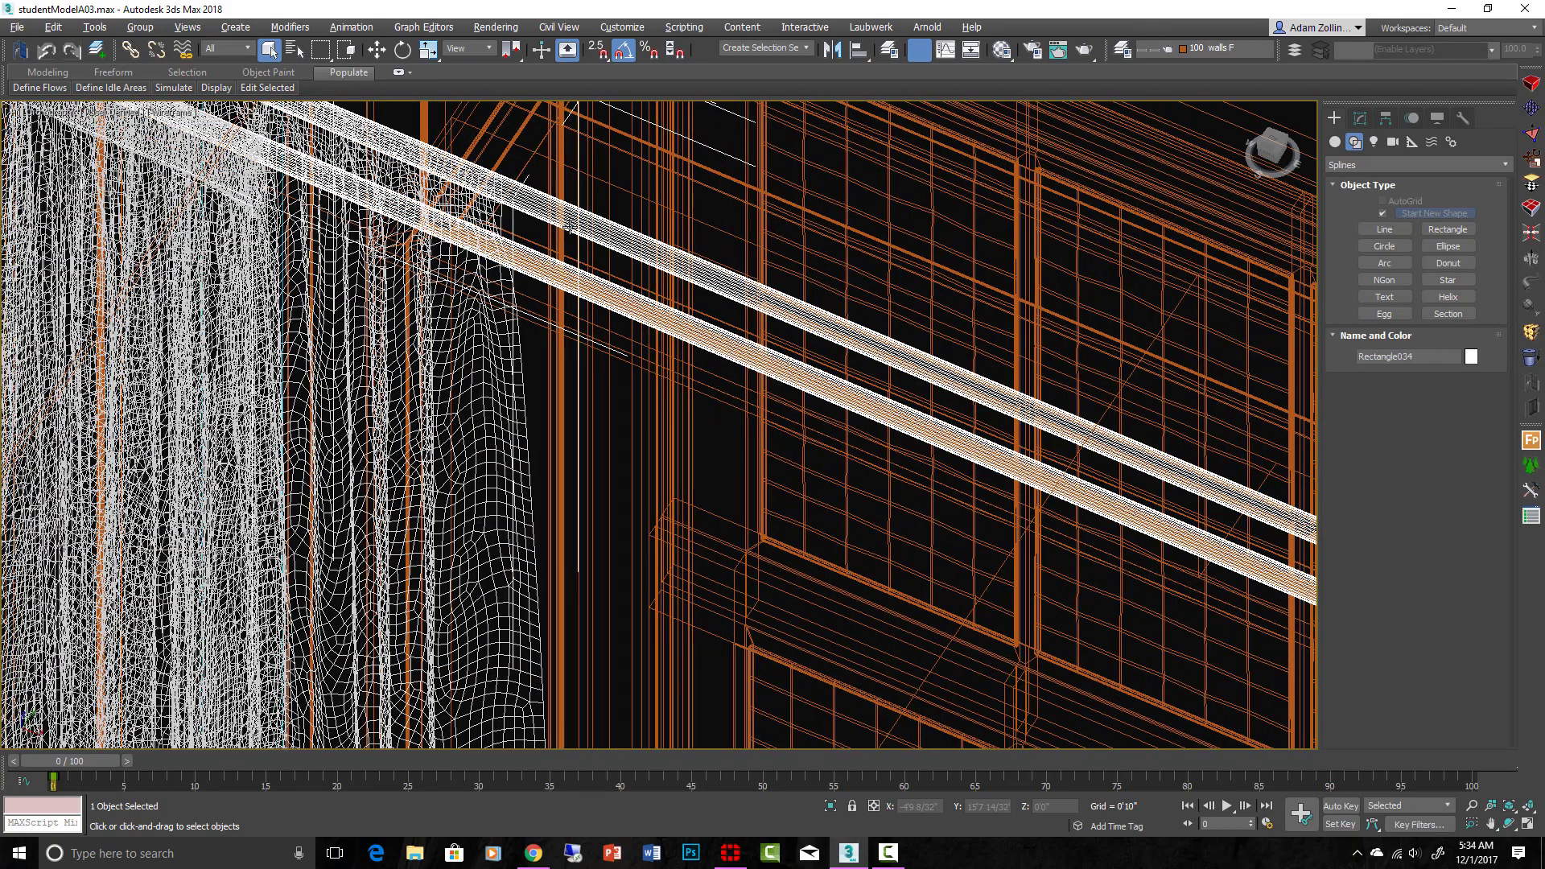
key("alt+q")
middle_click_drag(579, 234, 648, 288, "alt")
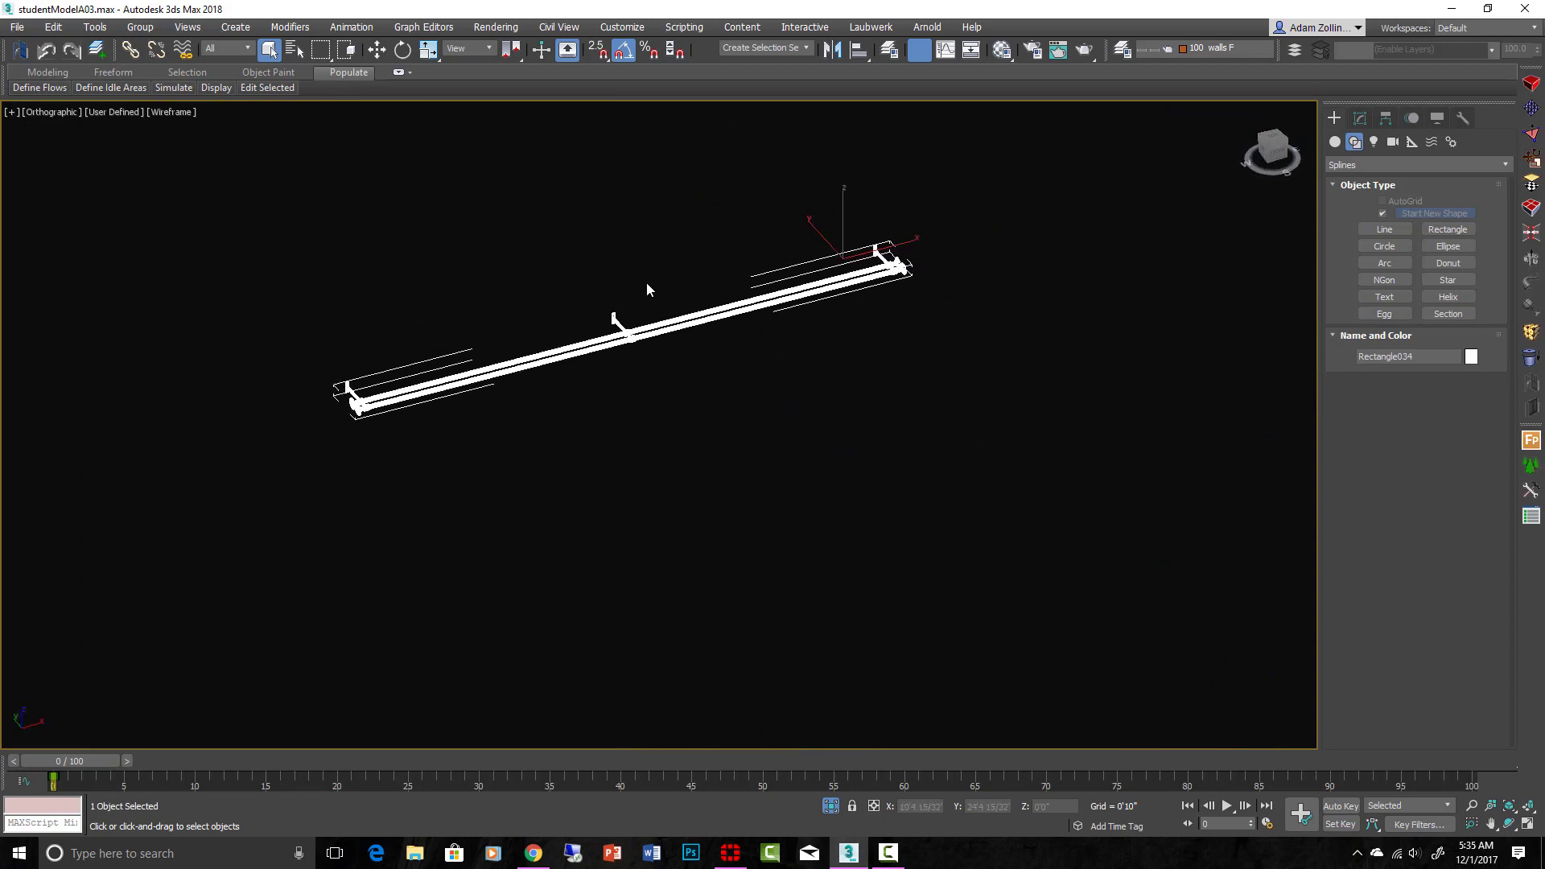
Examine the isolated curtain rod, its brackets and both end caps in shaded display
key("F3")
scroll(611, 318, "up", 6)
scroll(707, 368, "down", 3)
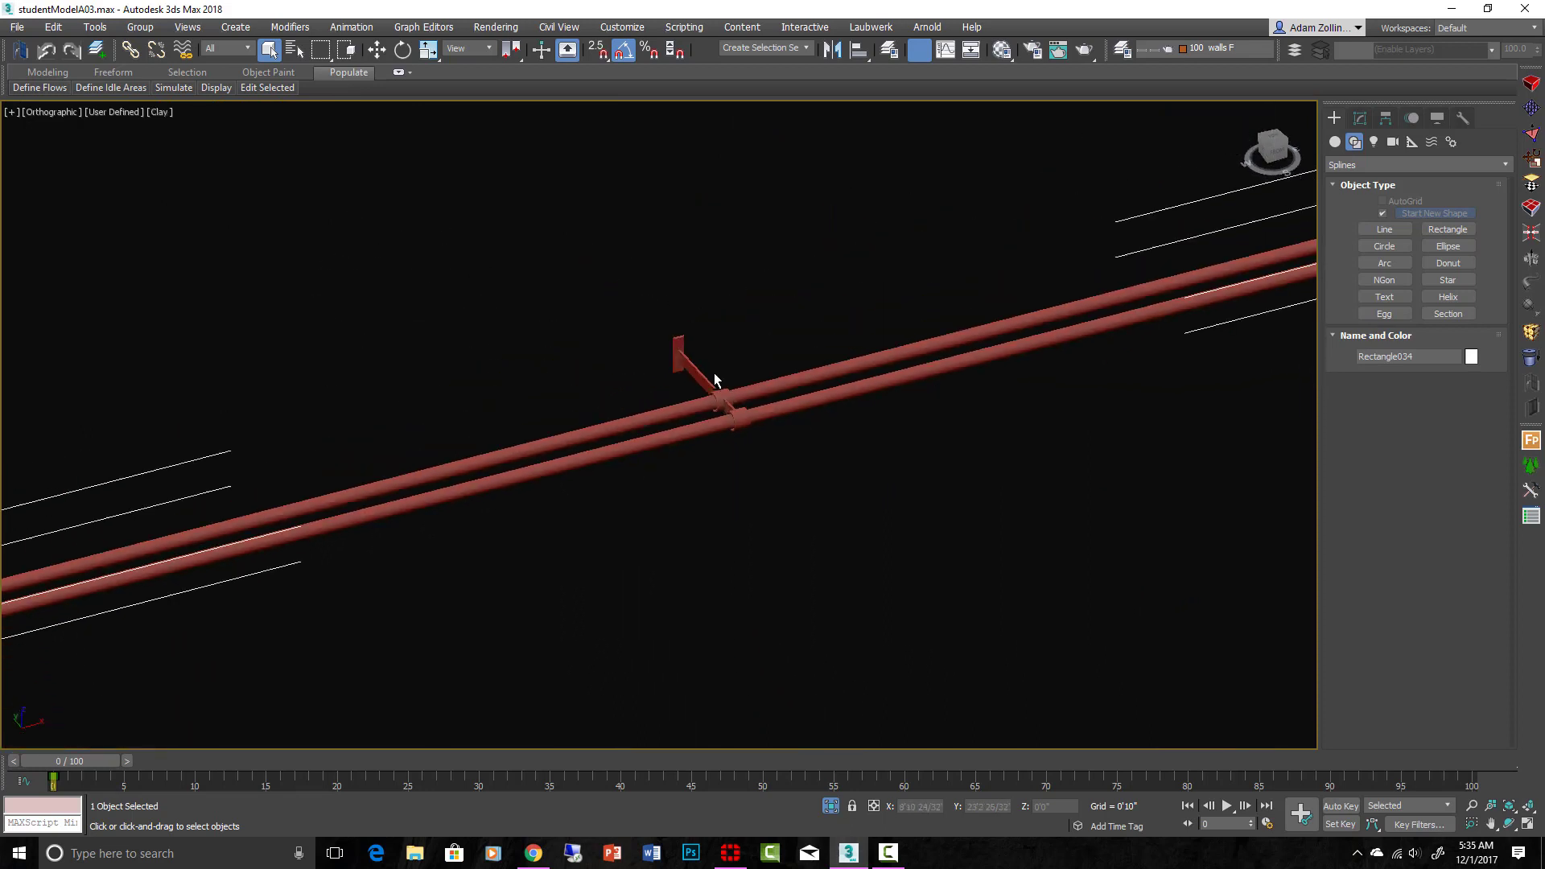
scroll(714, 375, "down", 4)
middle_click_drag(663, 378, 690, 374, "alt")
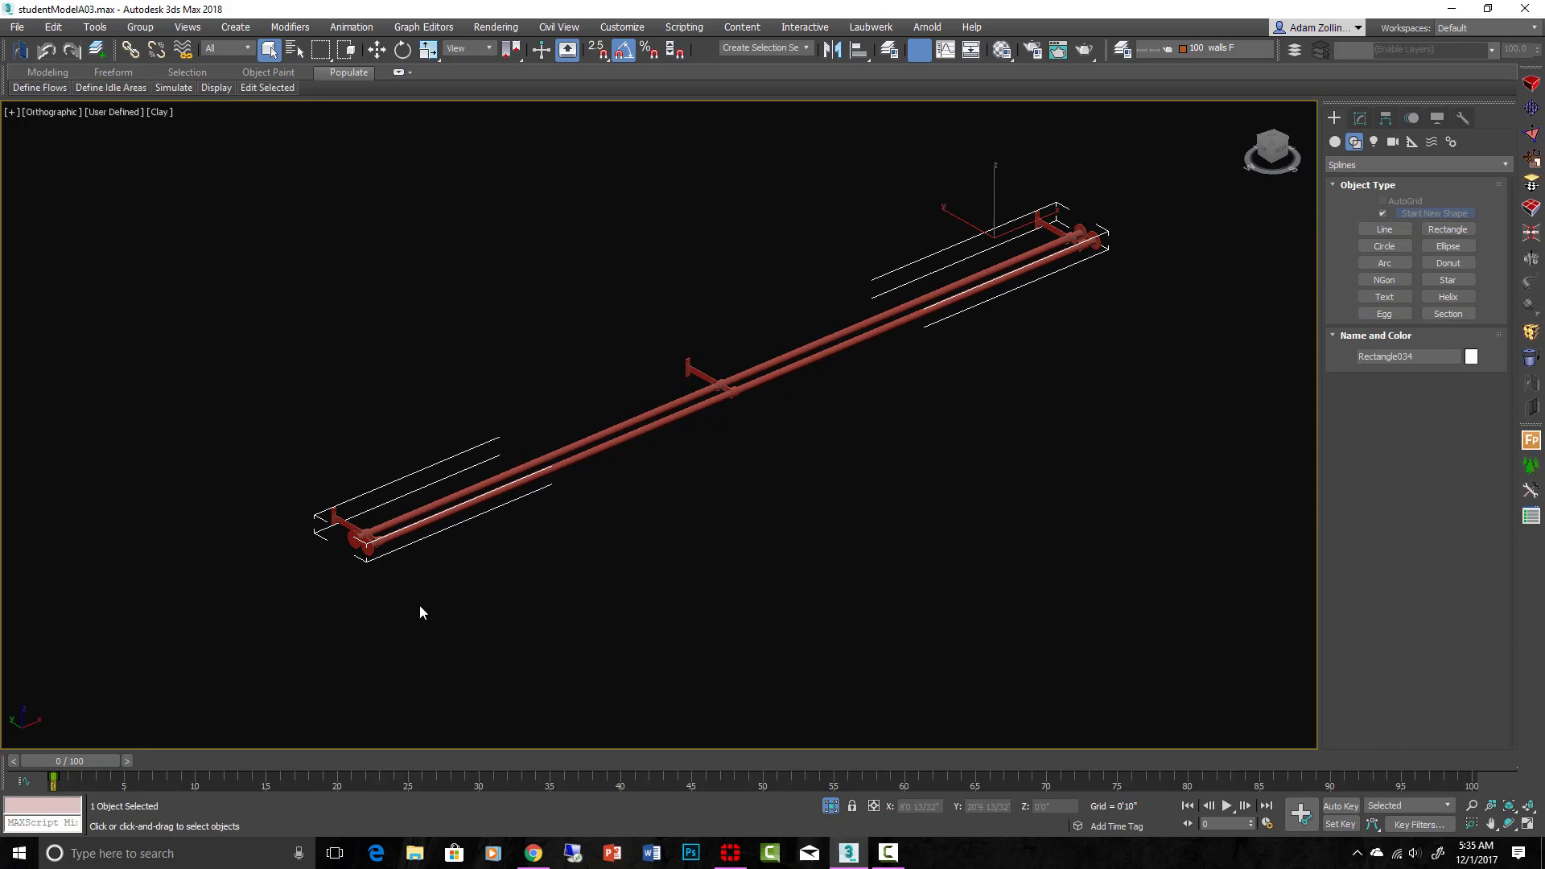
scroll(420, 605, "up", 3)
middle_click_drag(671, 439, 473, 551)
scroll(802, 431, "down", 2)
middle_click_drag(800, 429, 533, 572)
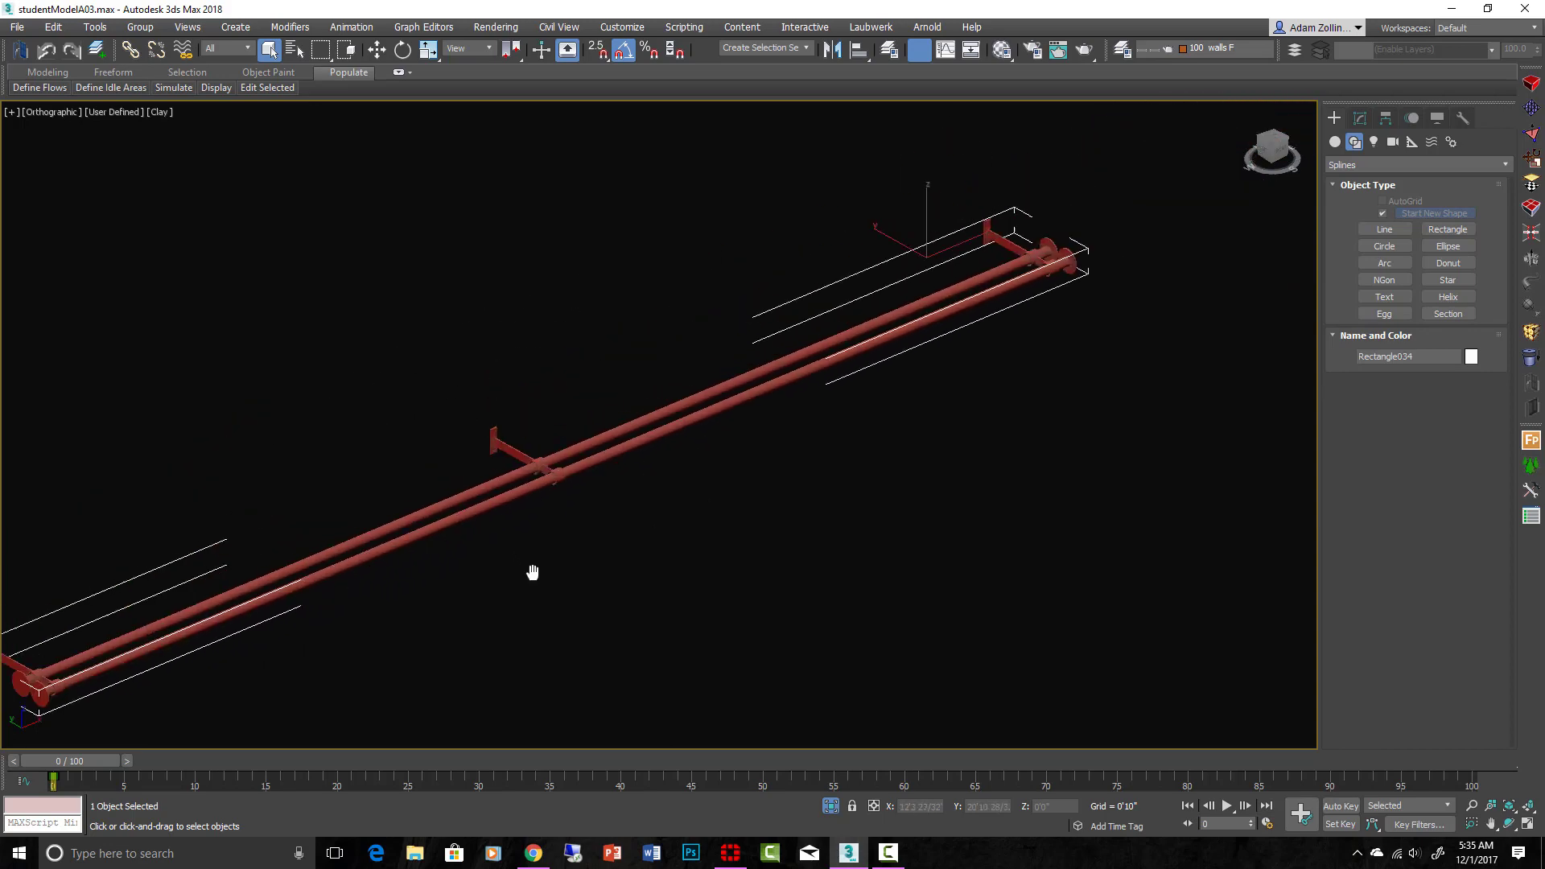
Return to a wireframe top view centred on the curtain rod and end its isolation
key("t")
key("F3")
key("z")
left_click(832, 807)
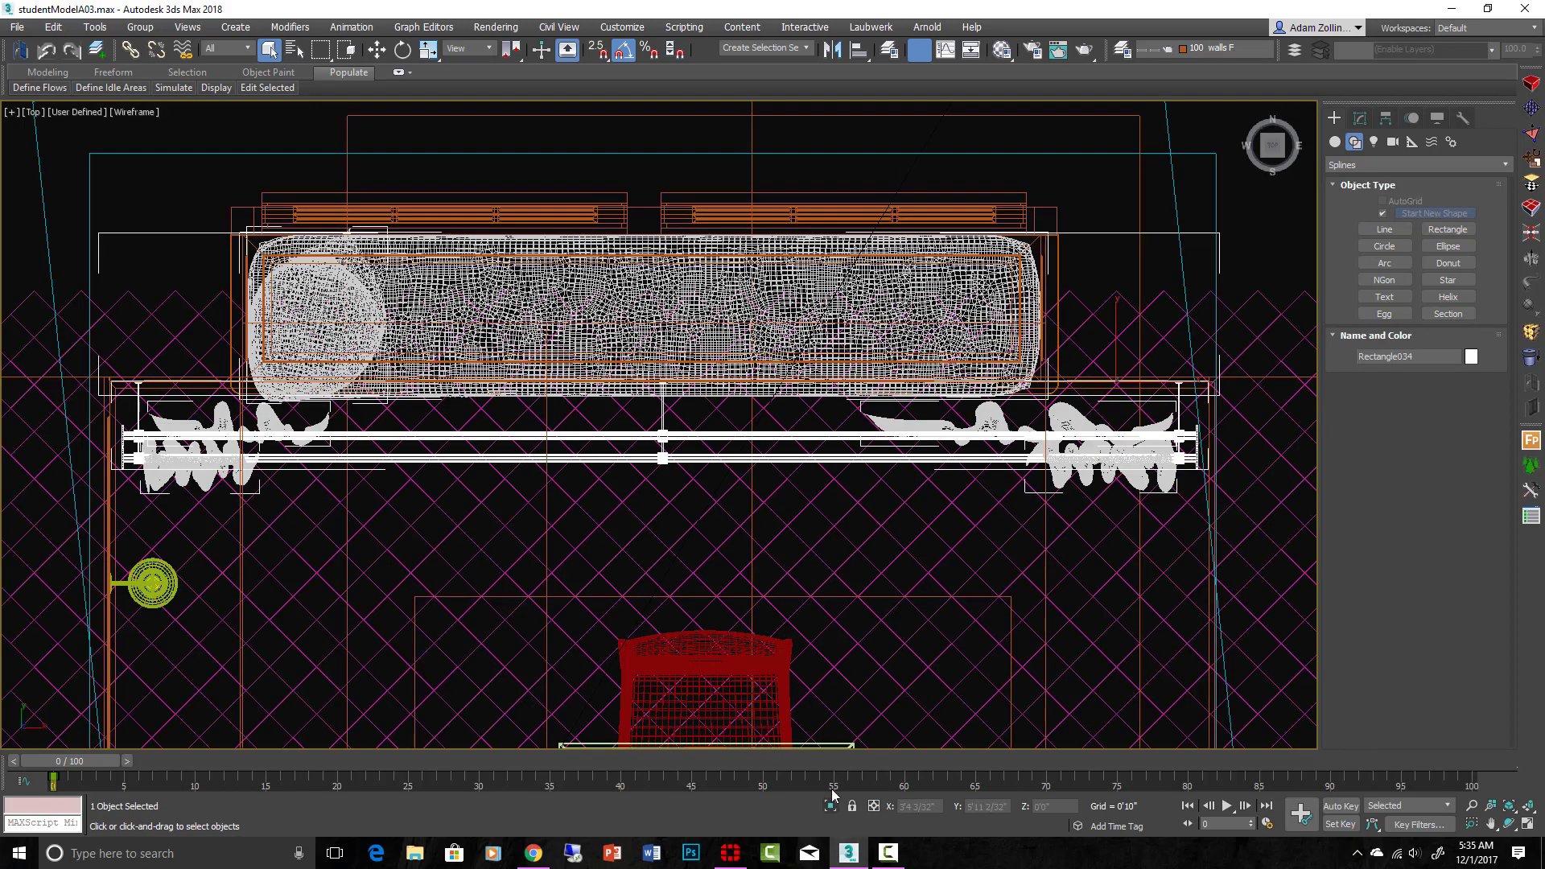
Draw a straight horizontal line about 5 feet long in front of the curtain rod, from near its right end to its middle bracket
left_click(1387, 231)
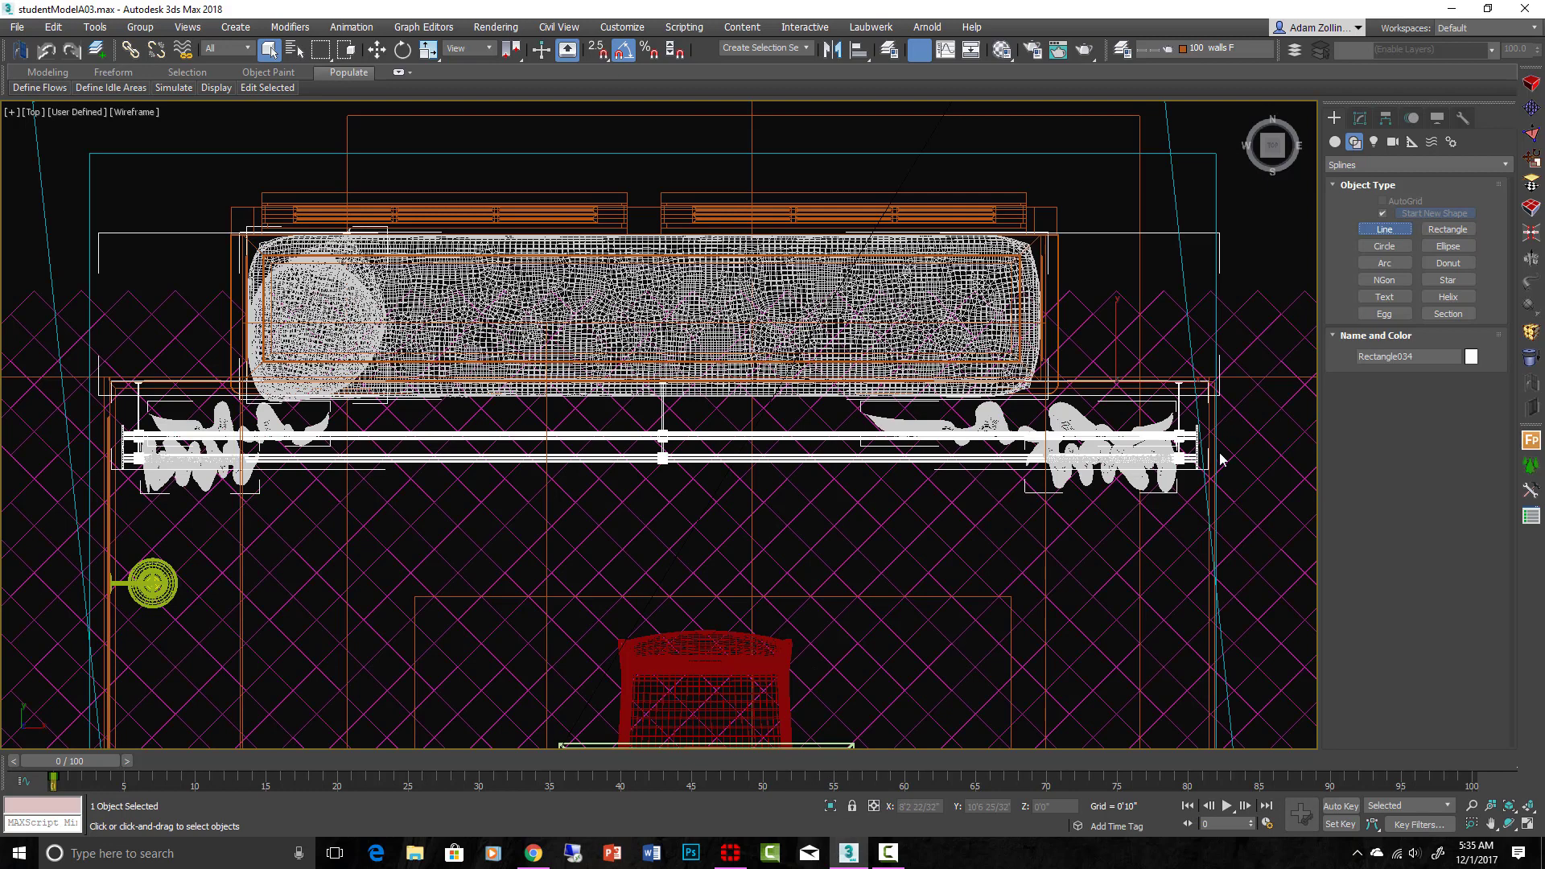
left_click(1189, 522)
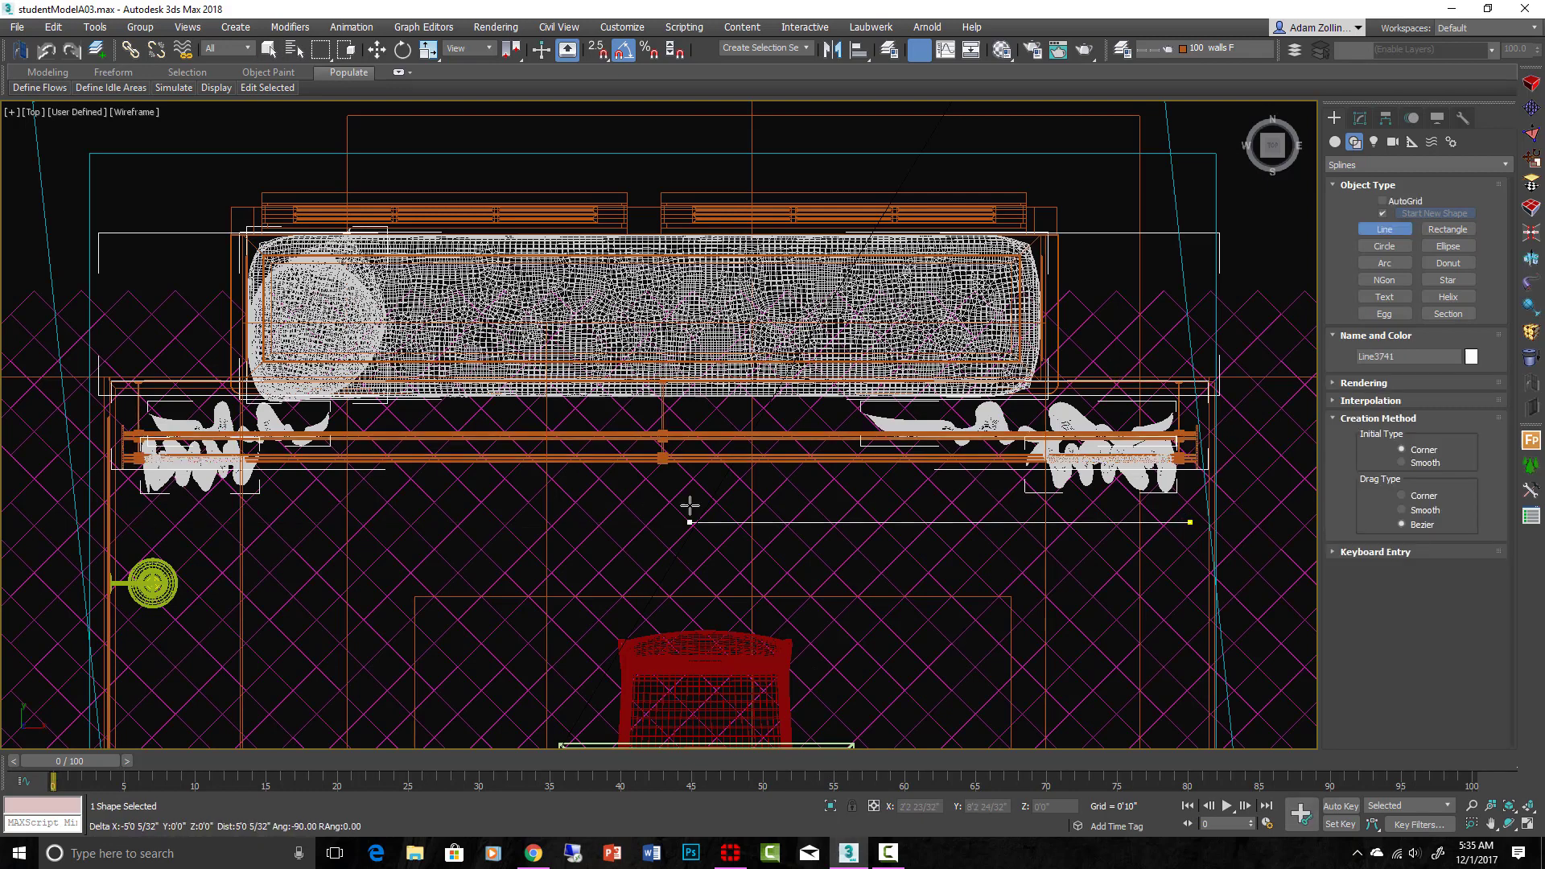
left_click(655, 522)
left_click(696, 501)
right_click(709, 497)
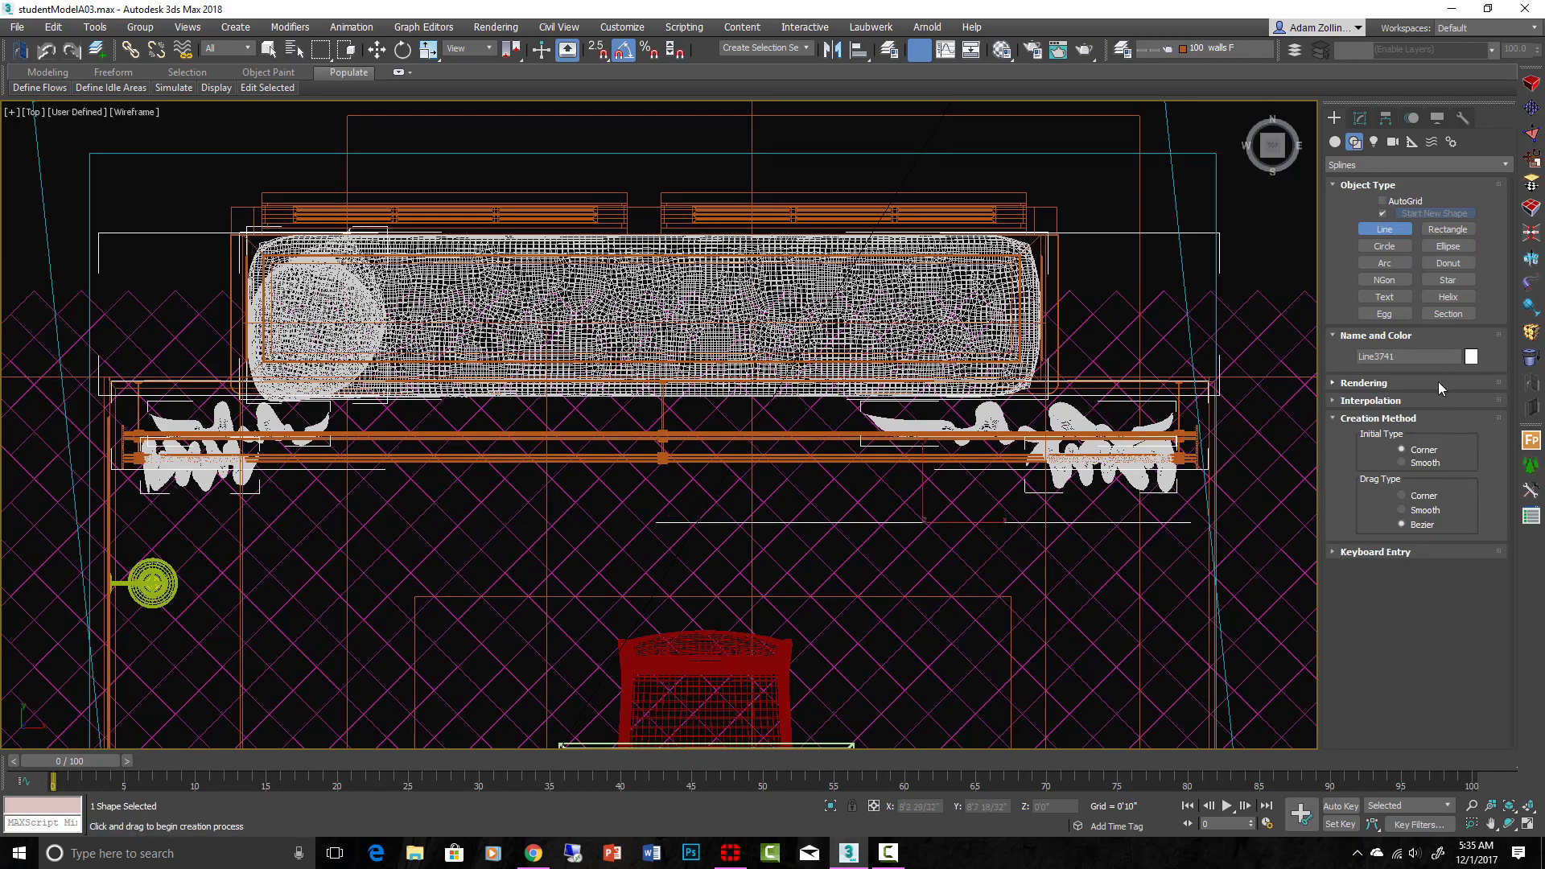
Make the line a radial tube 1 inch thick in renderer and viewport, and convert it to Editable Poly
left_click(1365, 383)
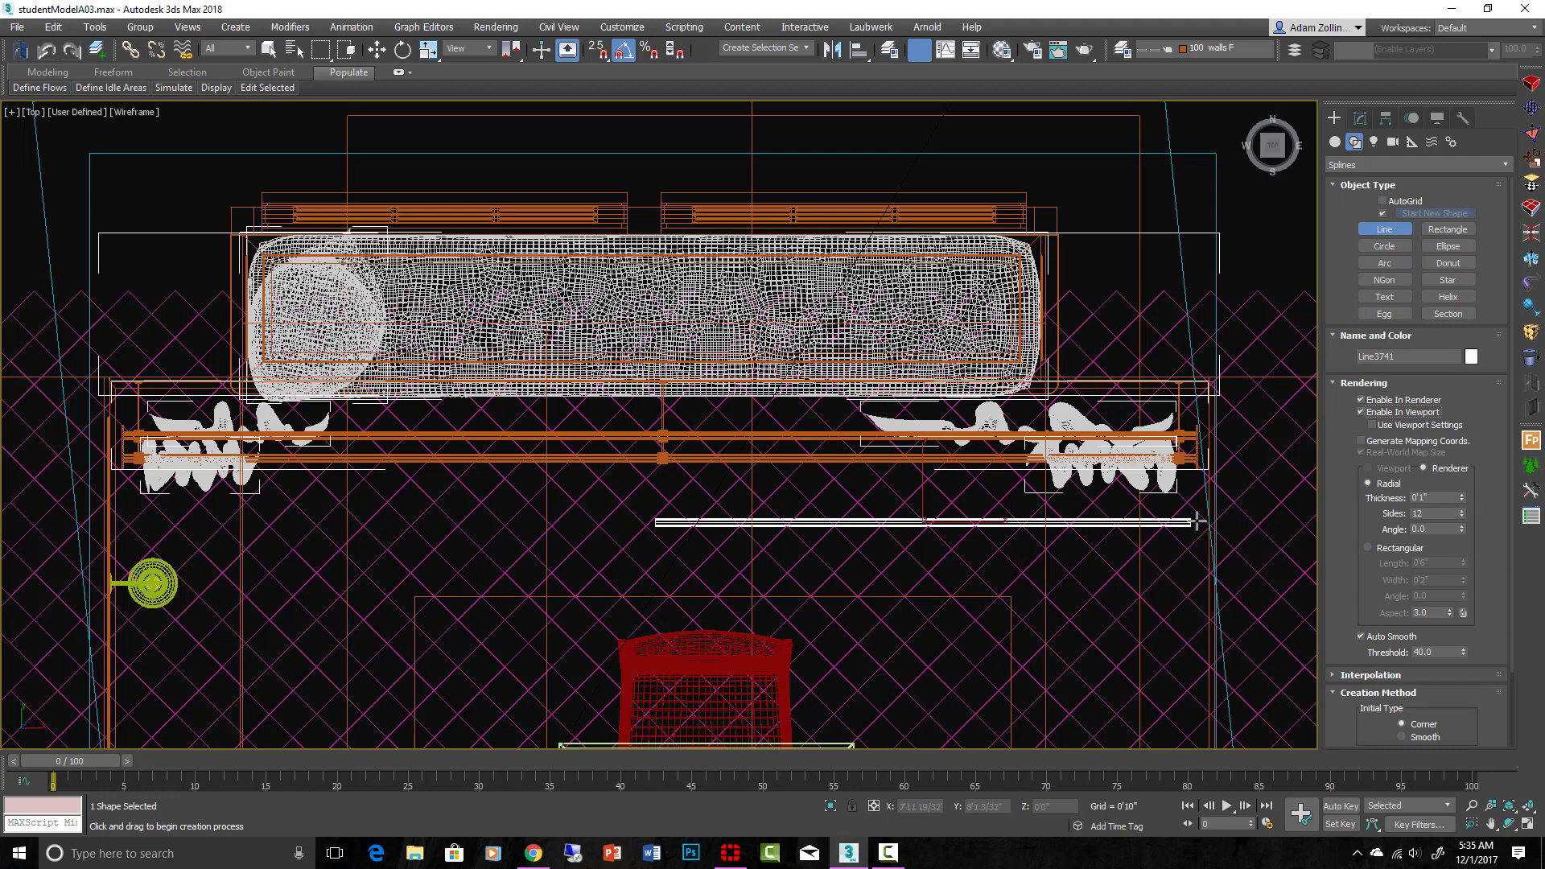
scroll(799, 541, "up", 3)
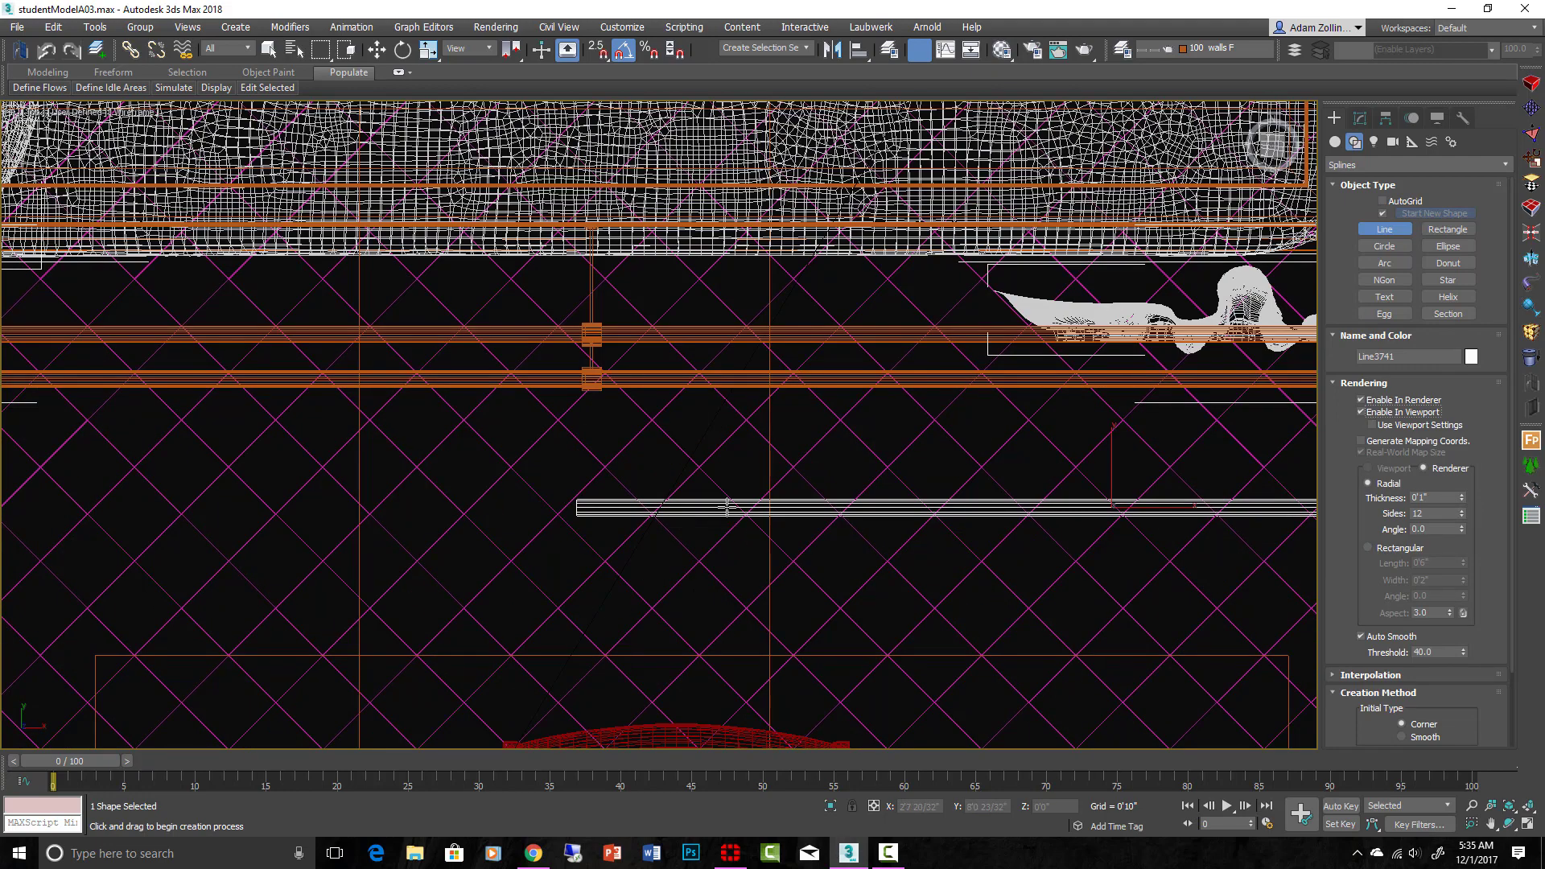
right_click(726, 506)
right_click(797, 513)
mouse_move(950, 676)
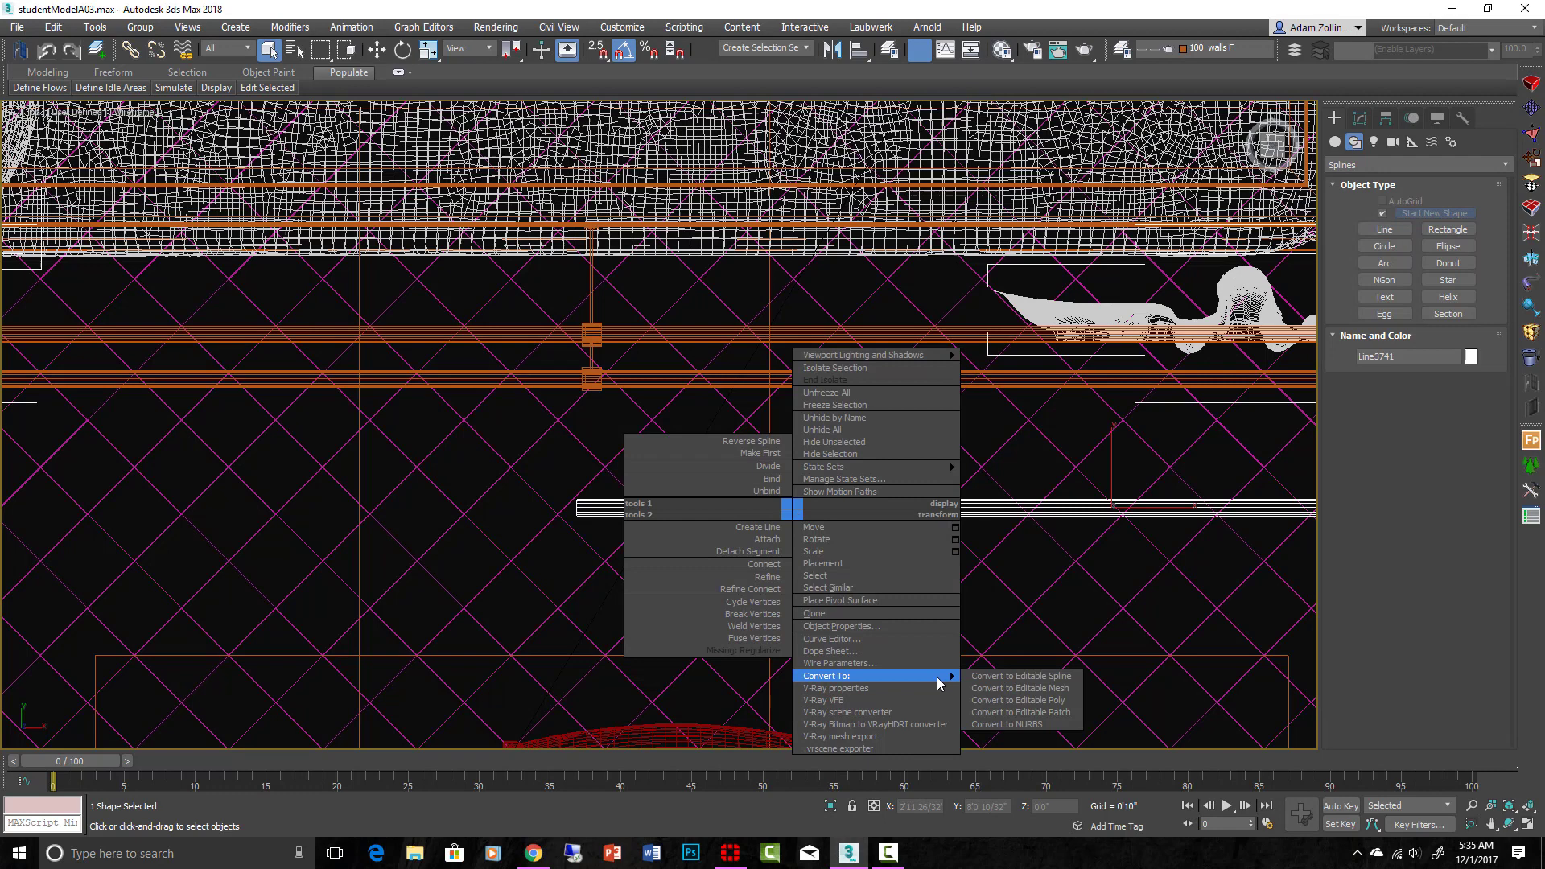
left_click(1015, 697)
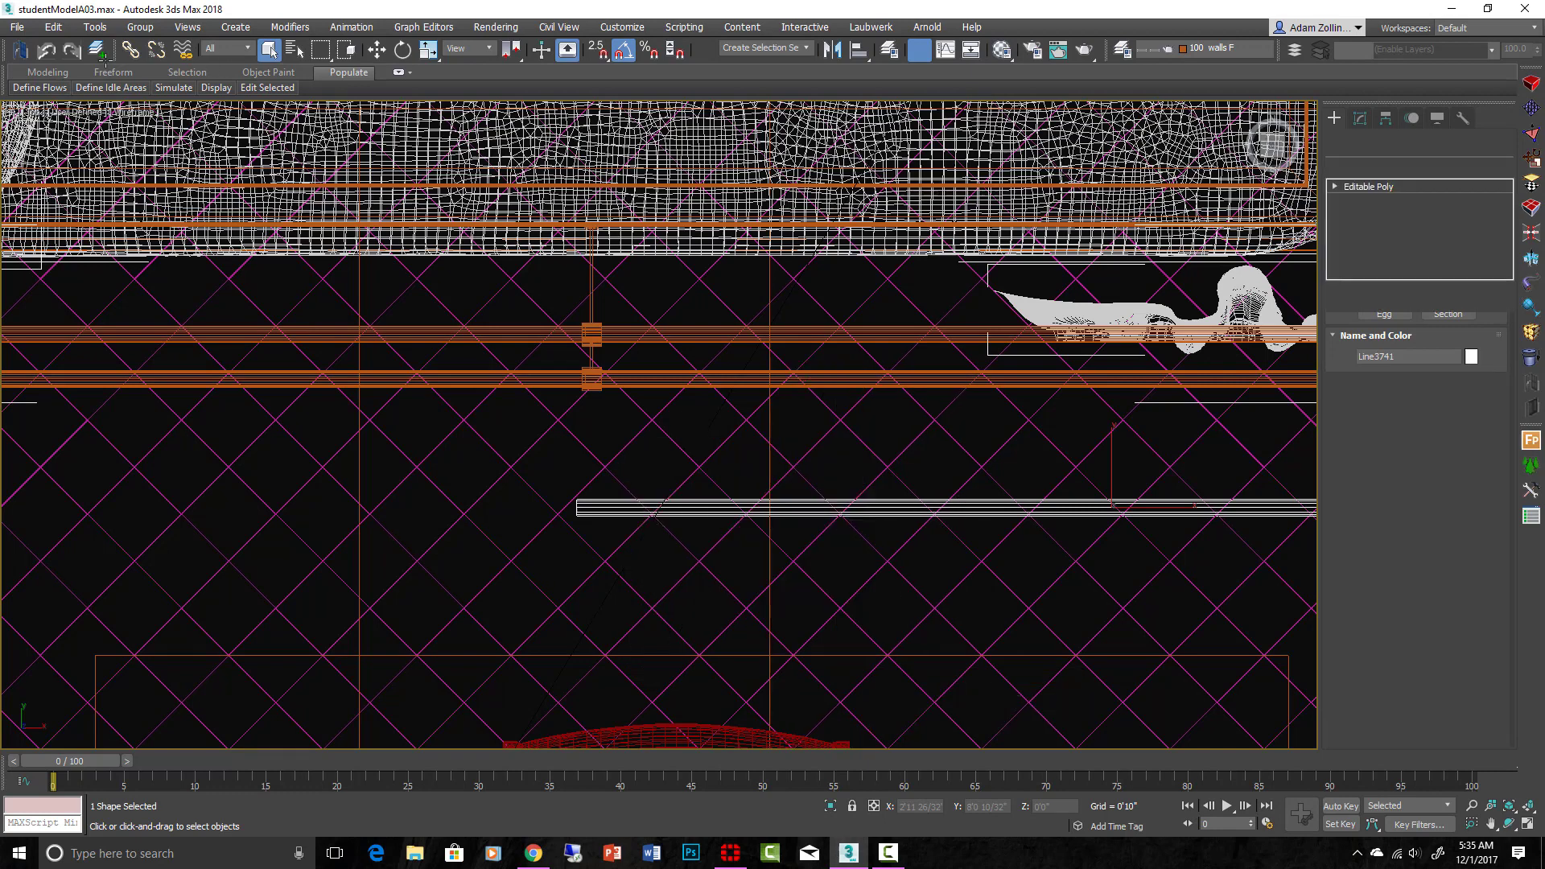
Export only the selected straight rod to an FBX file
left_click(16, 26)
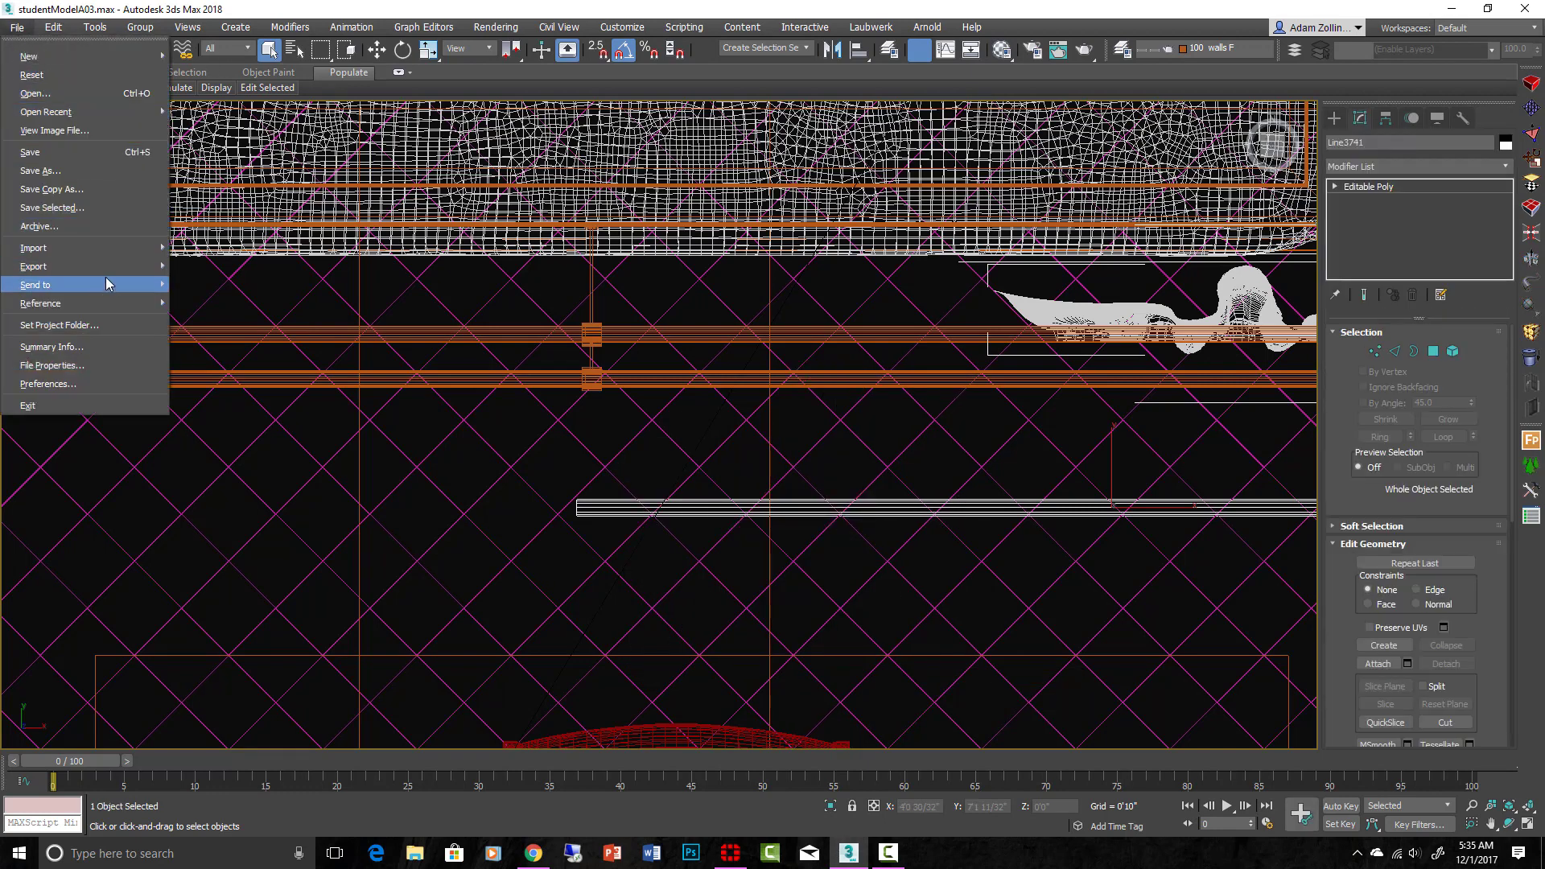
mouse_move(104, 269)
left_click(185, 297)
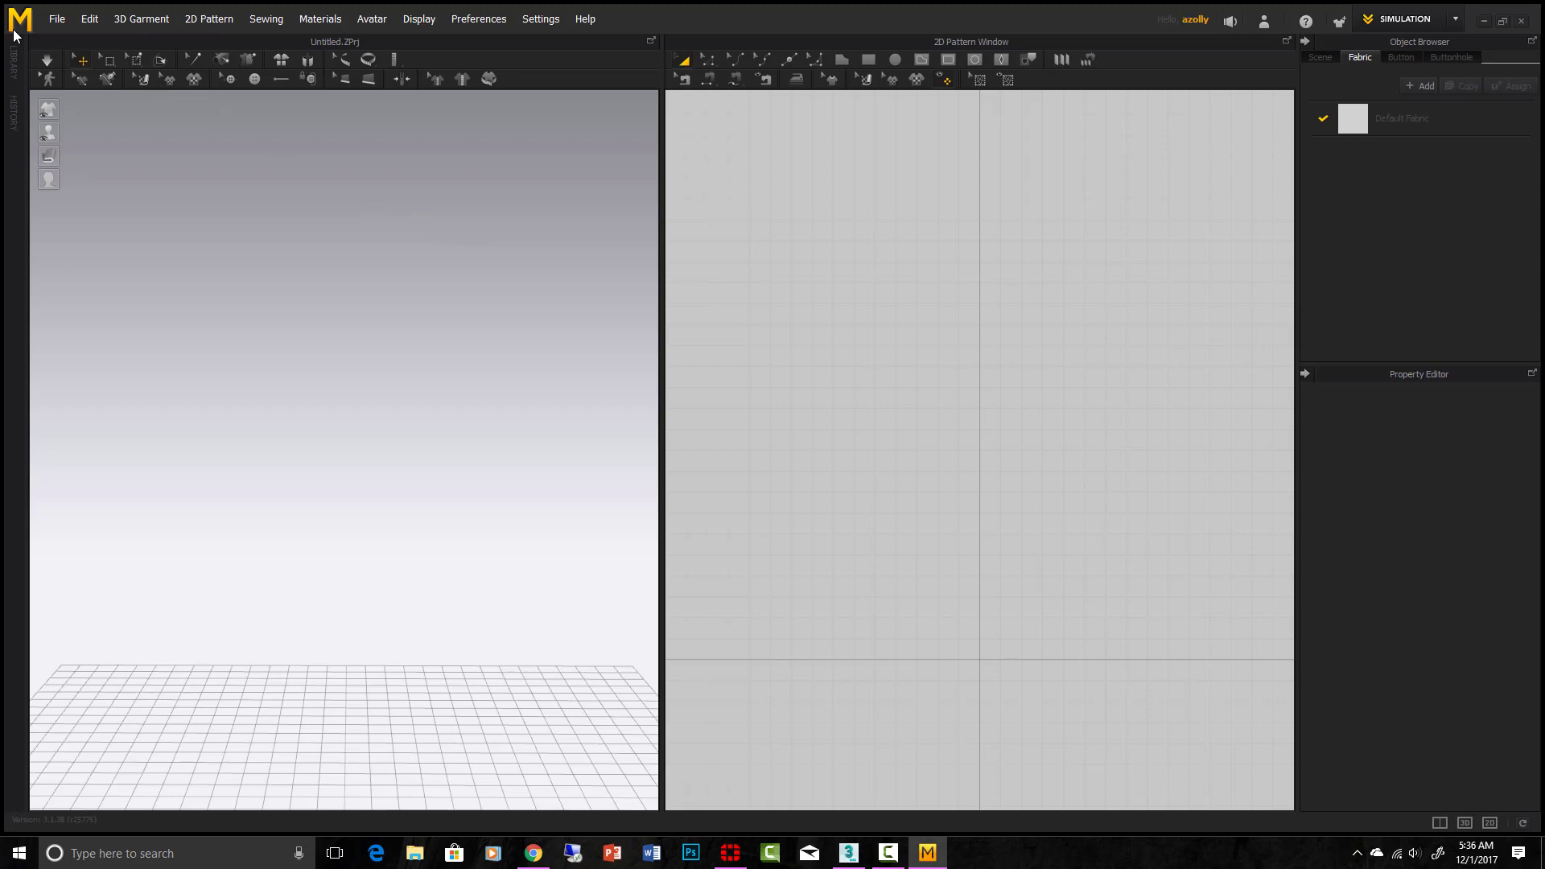
Switch to Marvelous Designer and import the rod's FBX file with inches as the scale unit
left_click(57, 18)
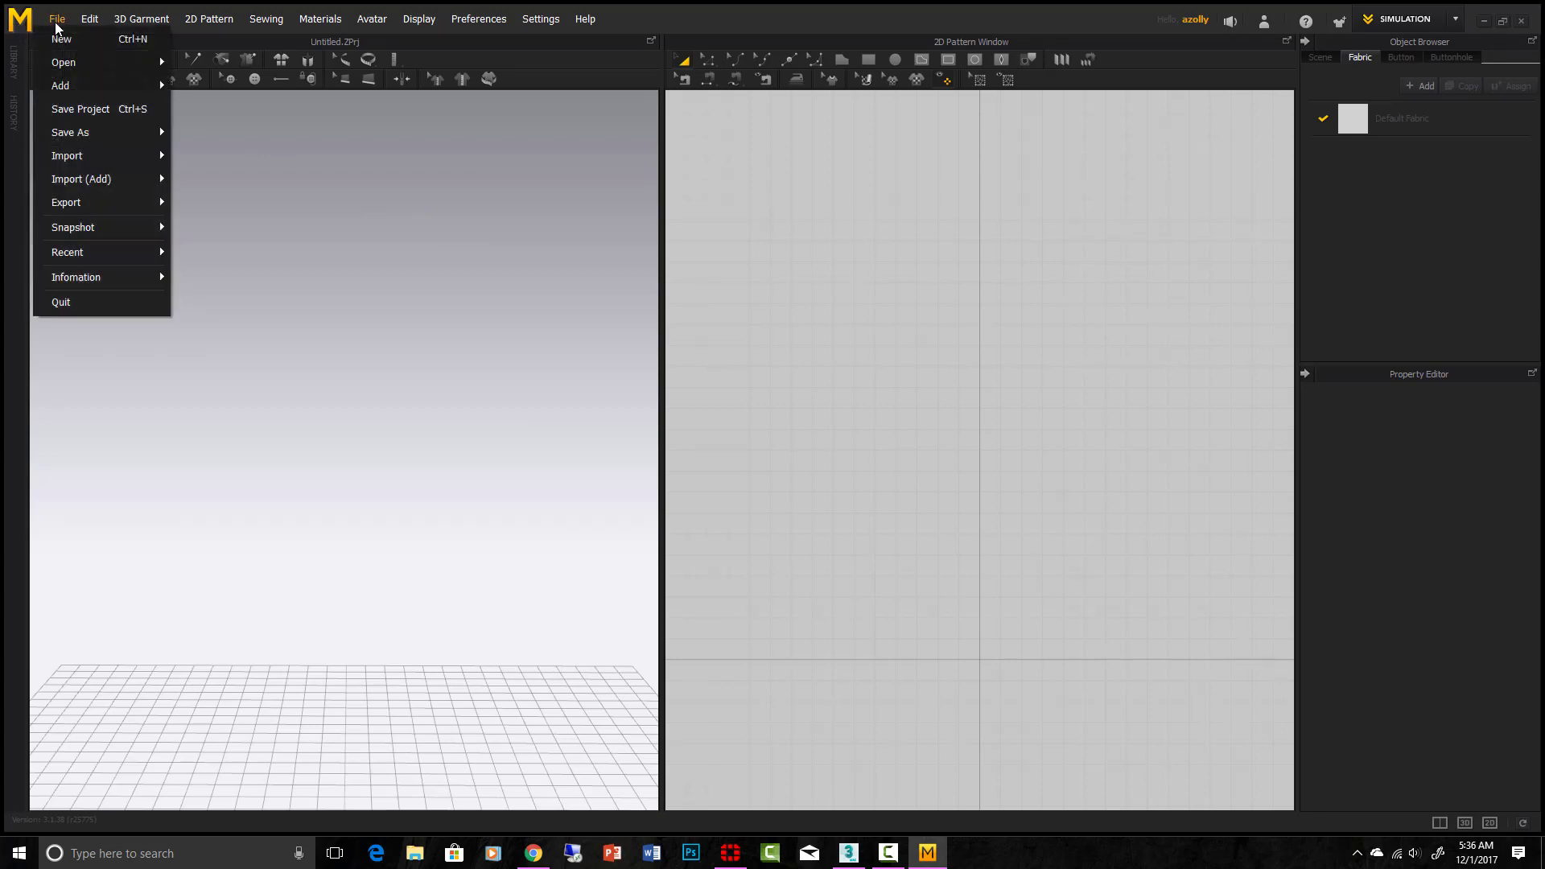
mouse_move(89, 155)
left_click(185, 206)
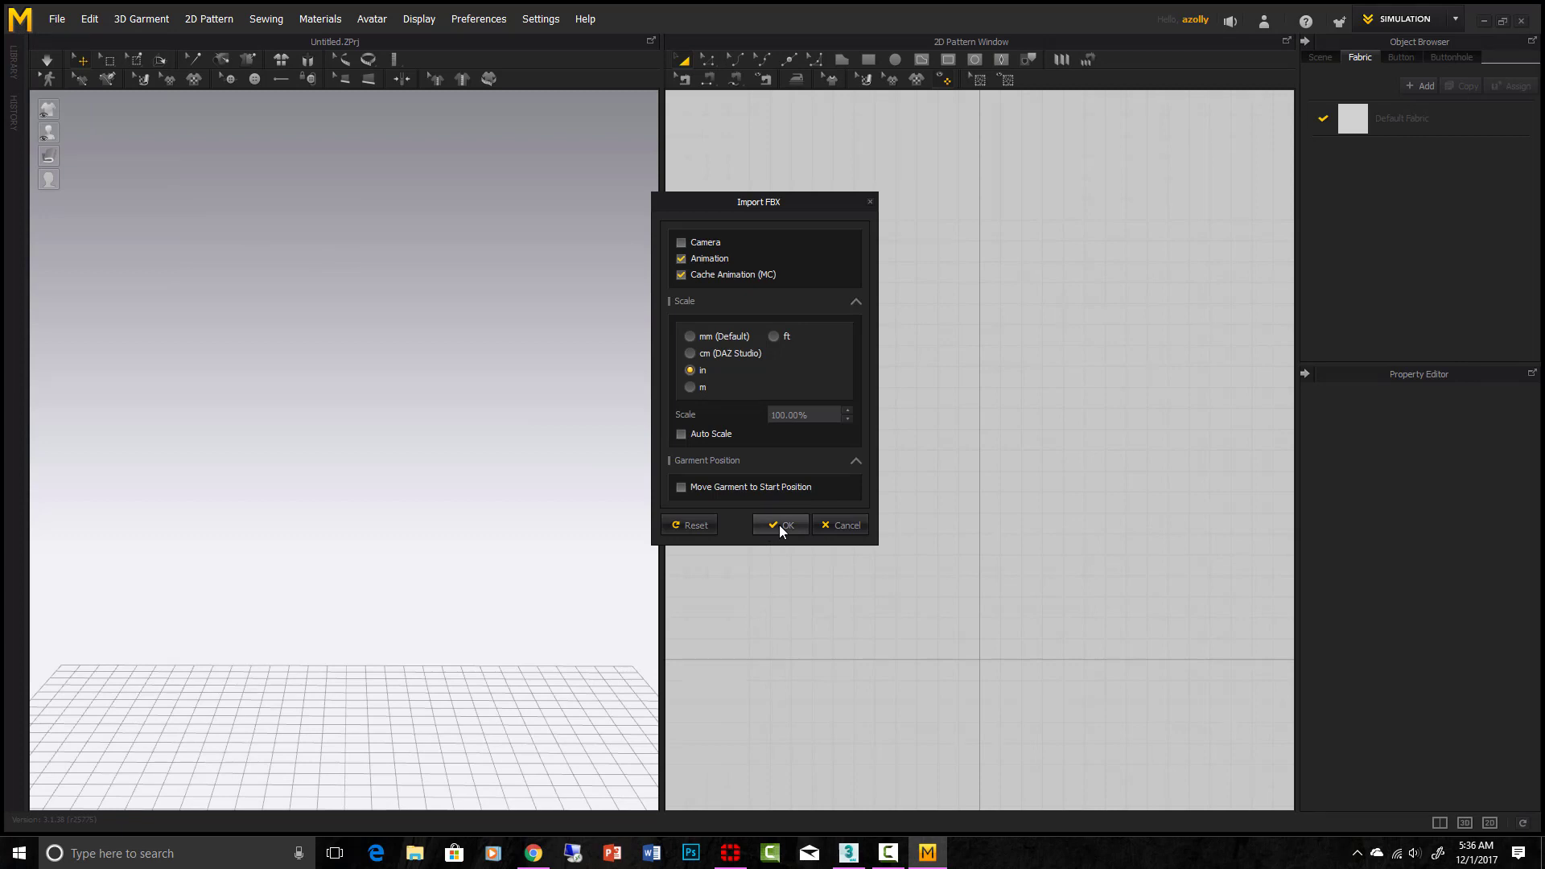
left_click(780, 526)
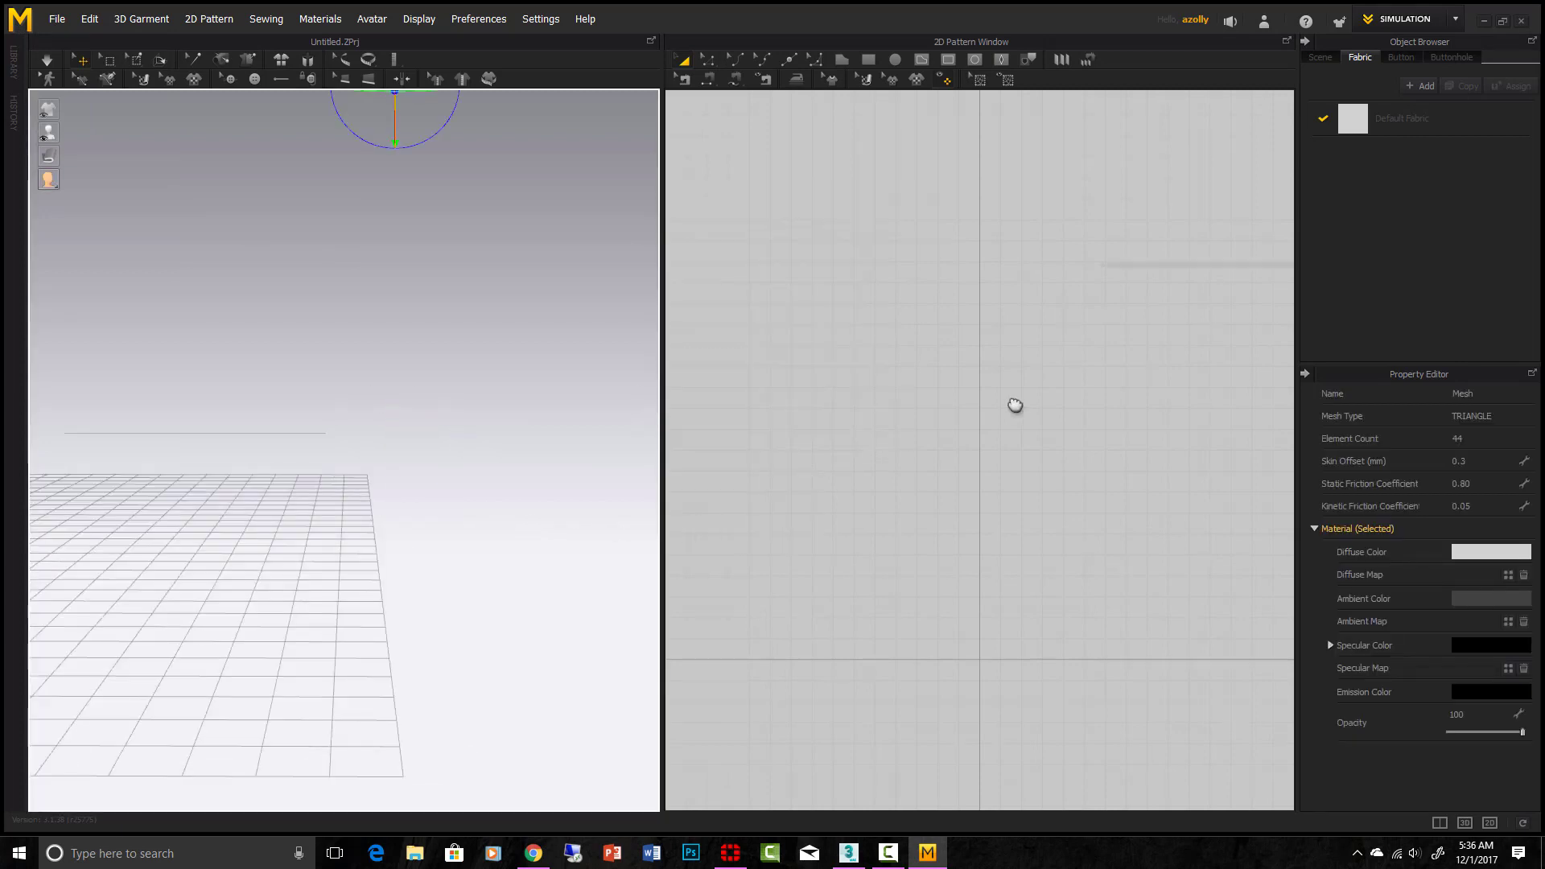
Draw two rectangular pattern strips about 36.5 in long, one above the other, just above the right part of the rod's silhouette
middle_click_drag(1014, 403, 986, 426)
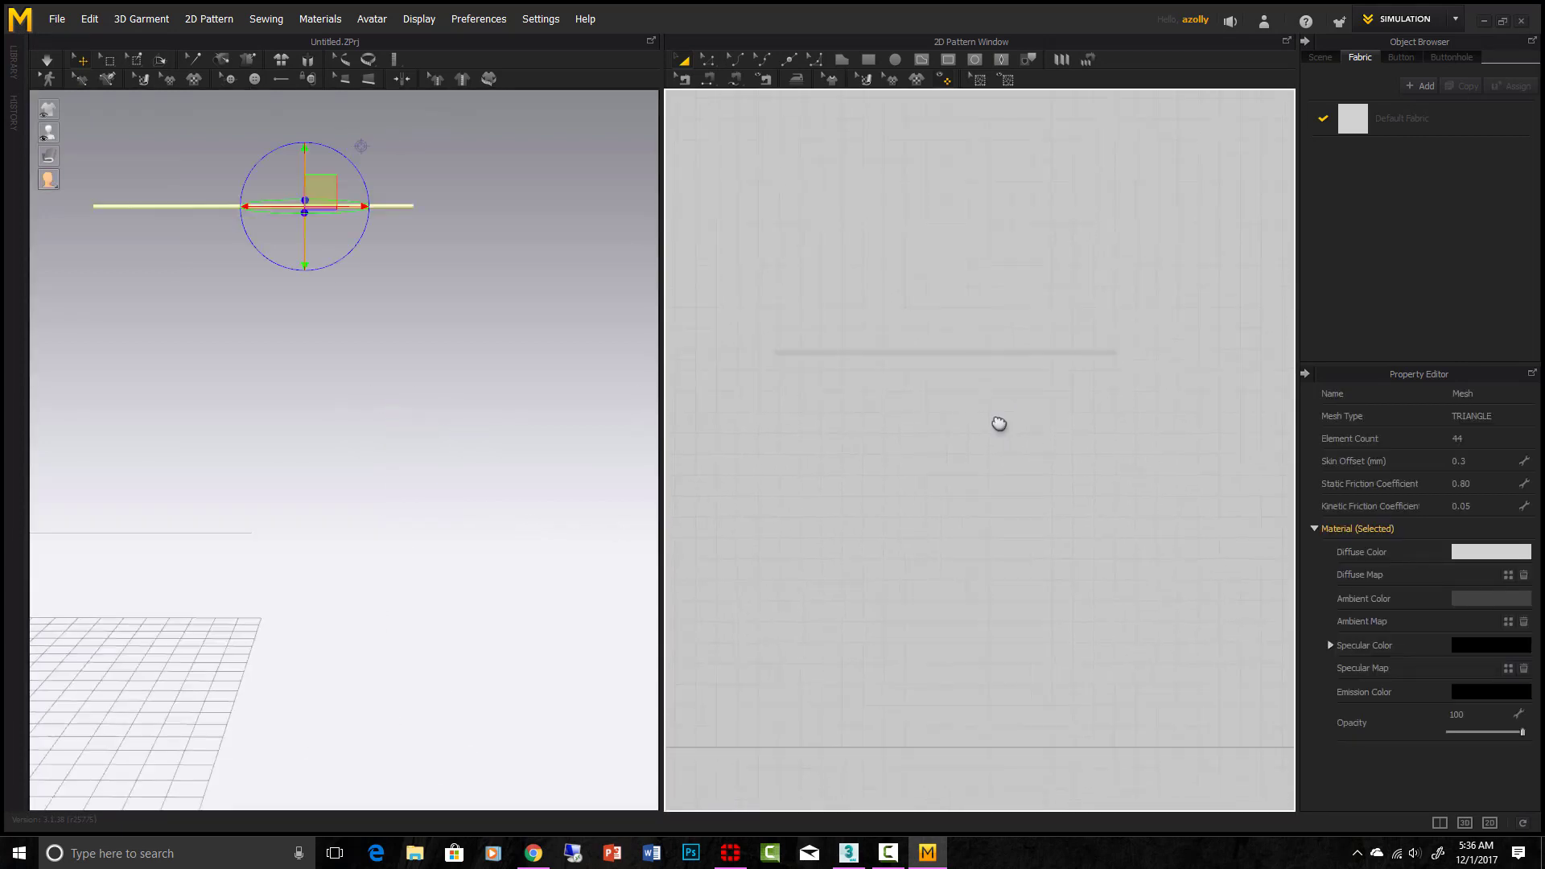
middle_click_drag(1000, 426, 1000, 428)
scroll(991, 241, "up", 2)
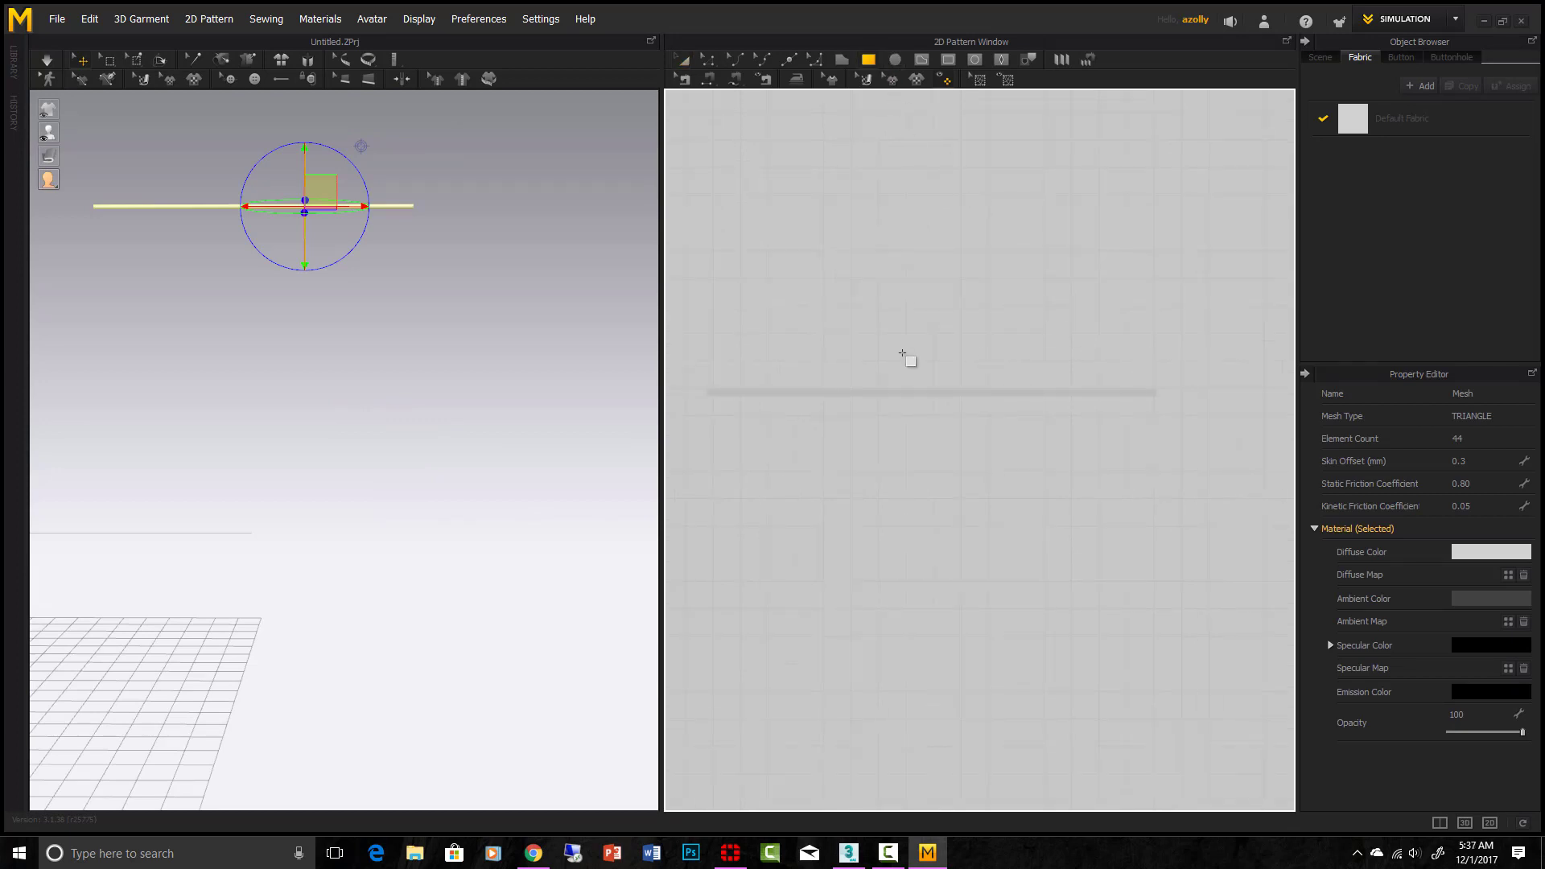
left_click_drag(902, 353, 1158, 376)
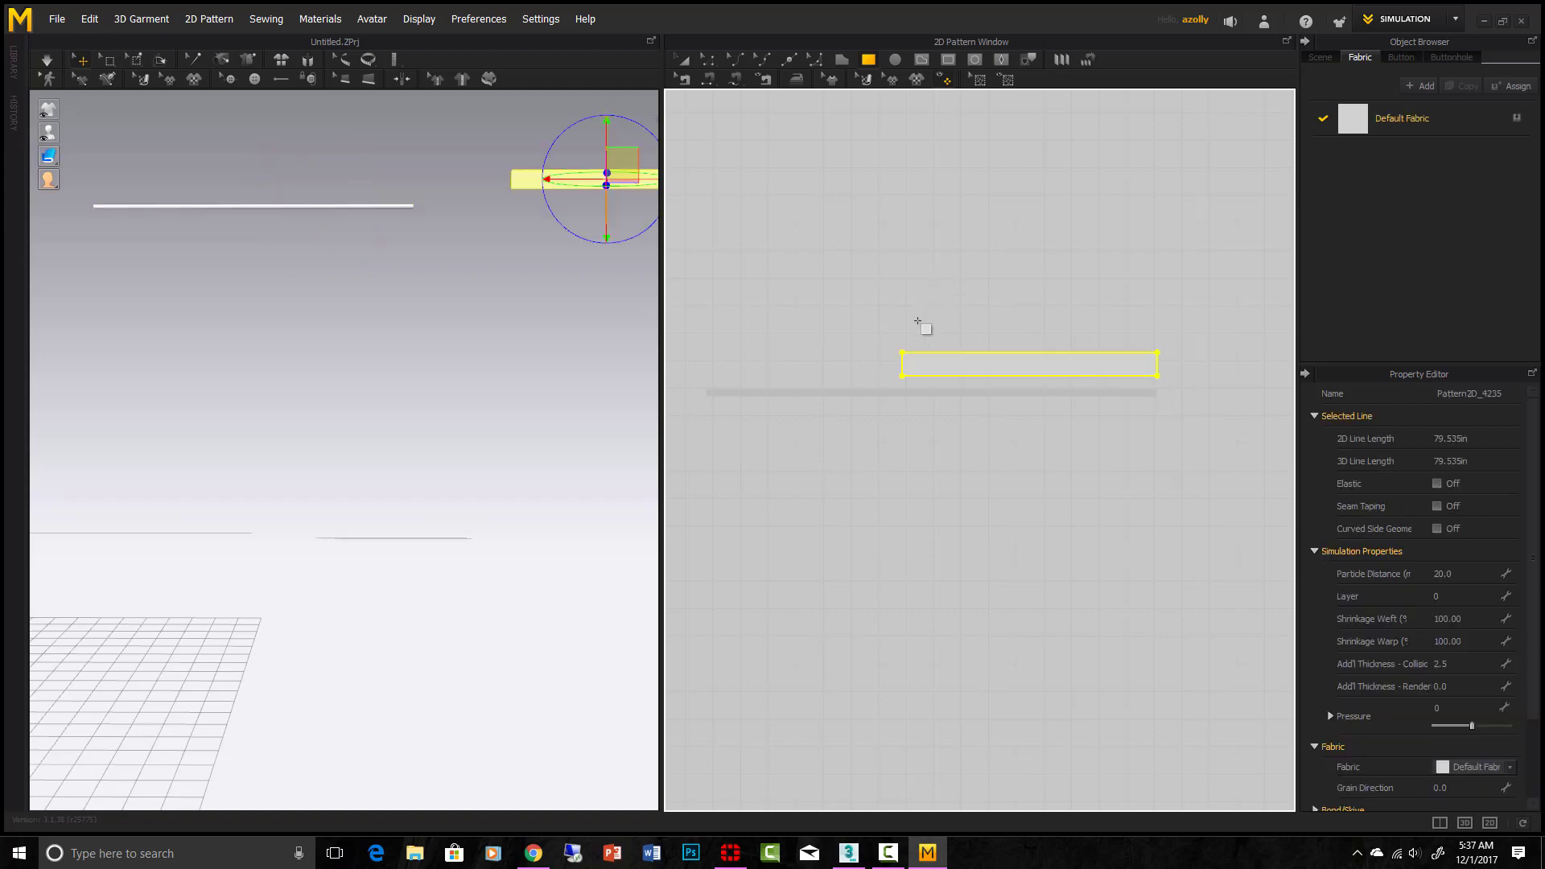
left_click_drag(903, 315, 1158, 339)
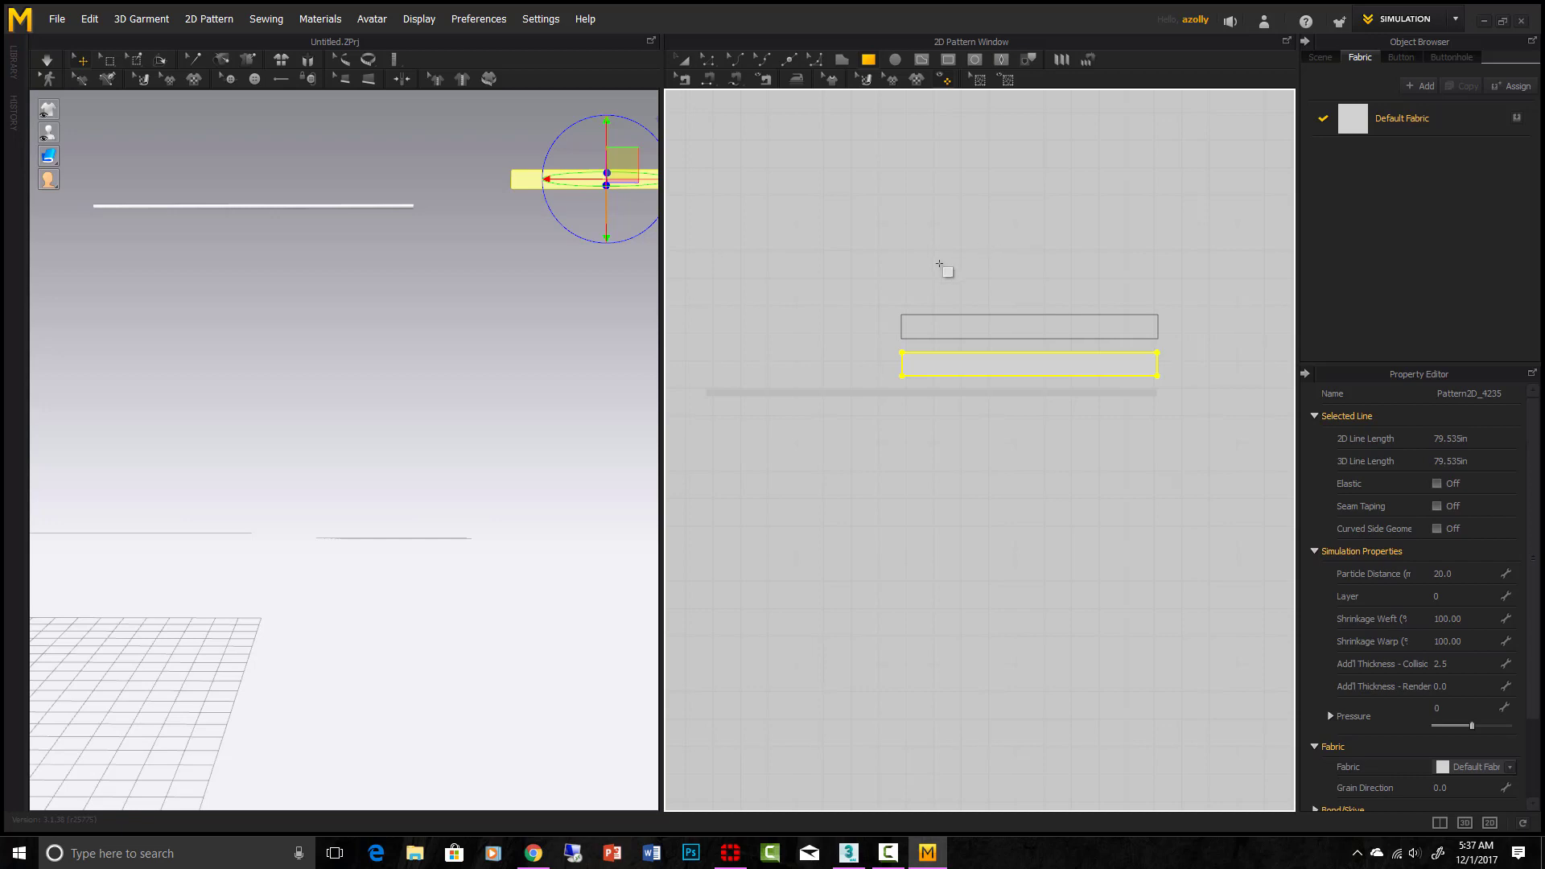
Sew the facing long edges of the two strips together, and sew their outer long edges to each other
left_click(709, 80)
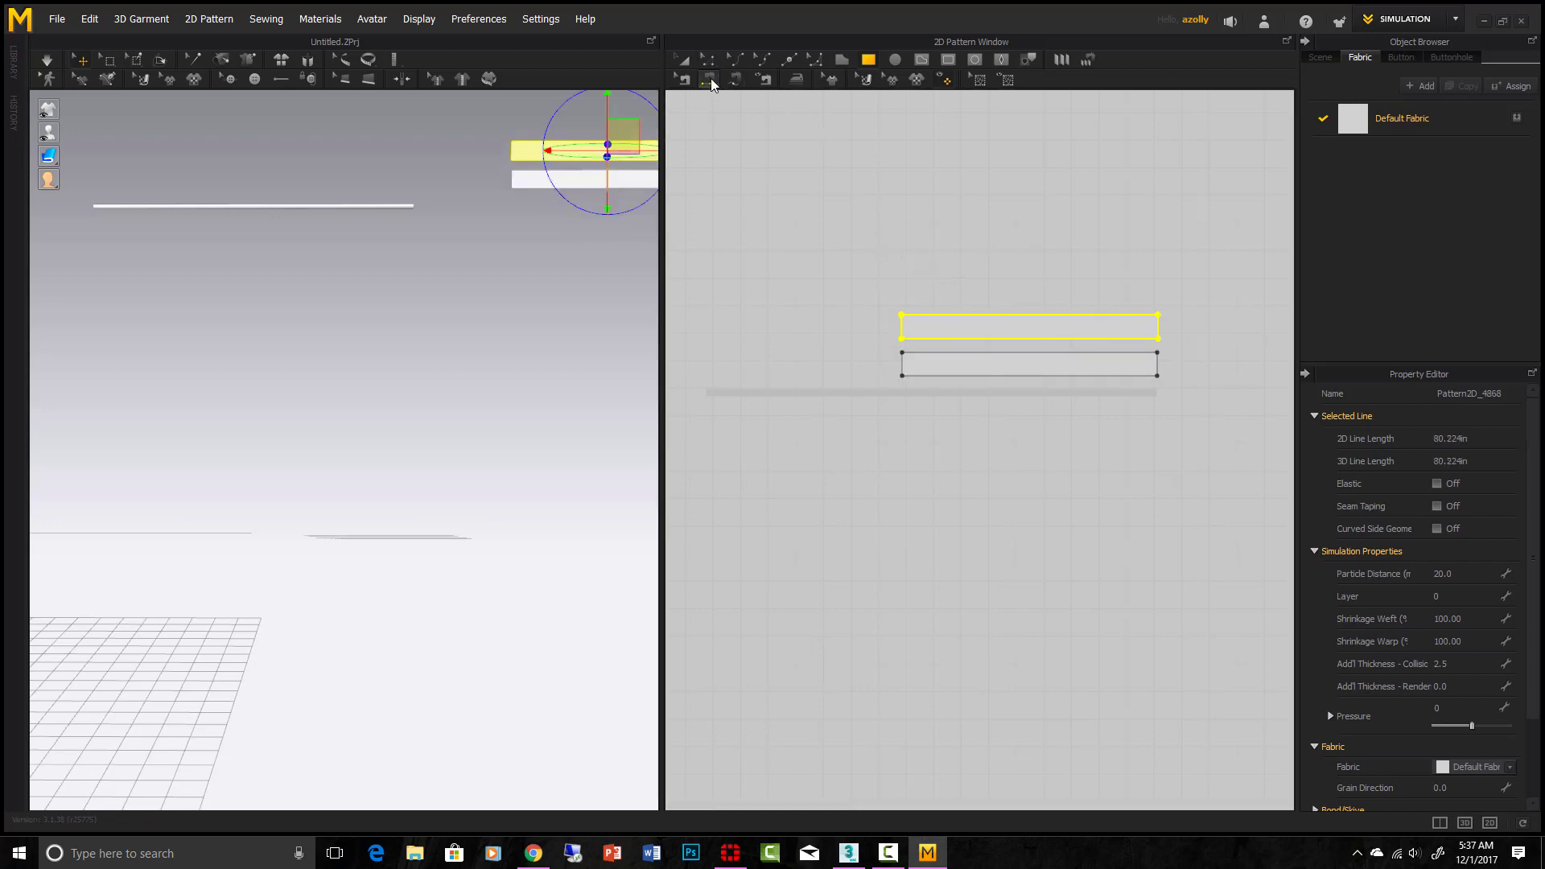
left_click(937, 339)
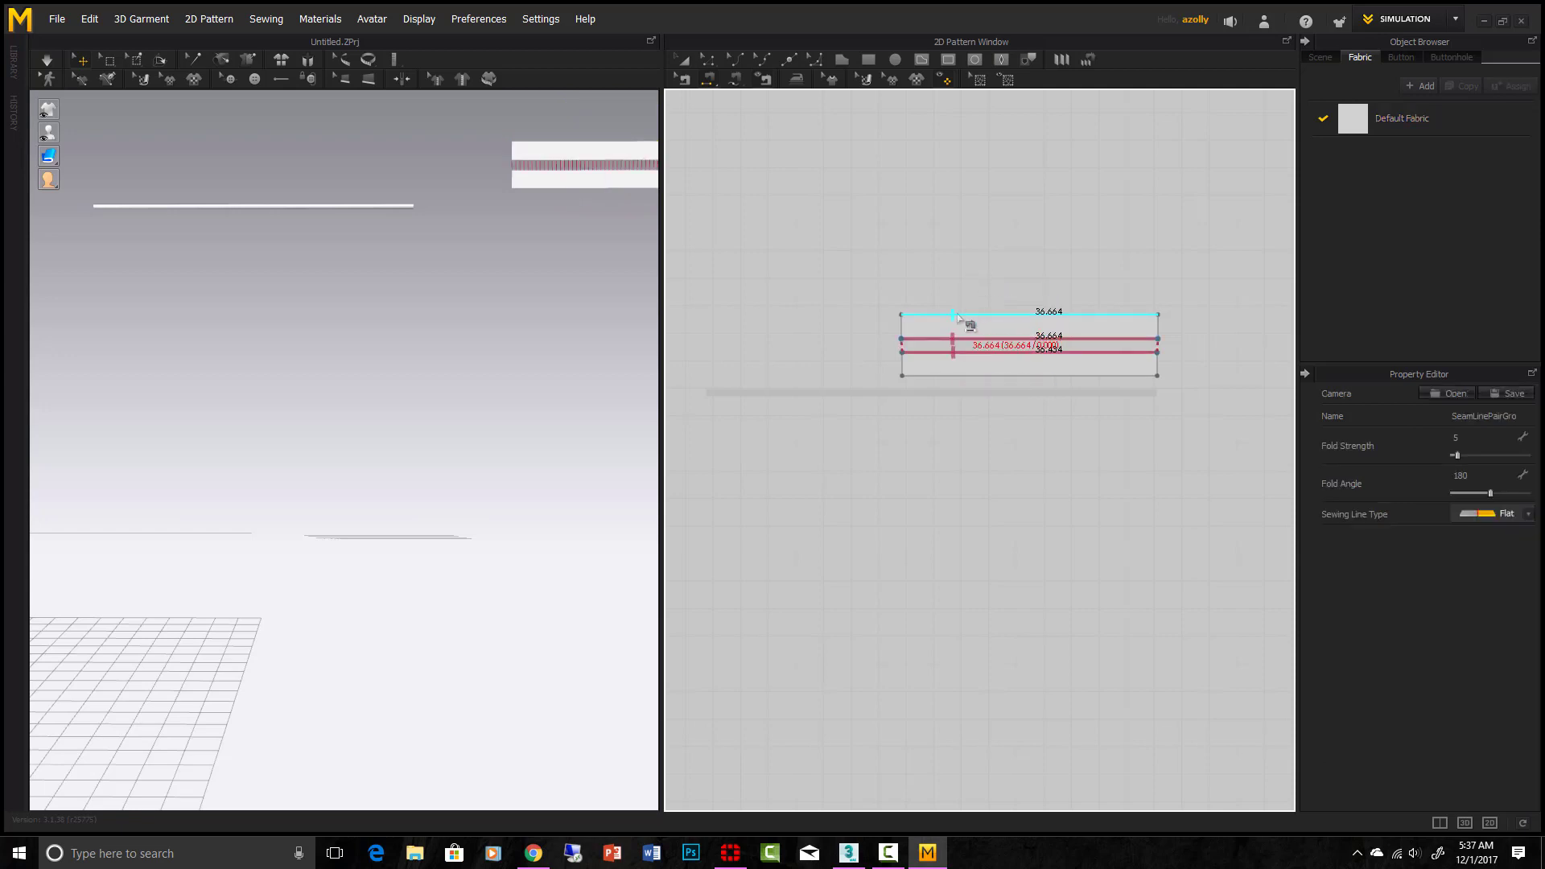
left_click(958, 315)
Position the two sewn strips in 3D on opposite sides of the imported rod, parallel to it
right_click_drag(417, 204, 255, 101)
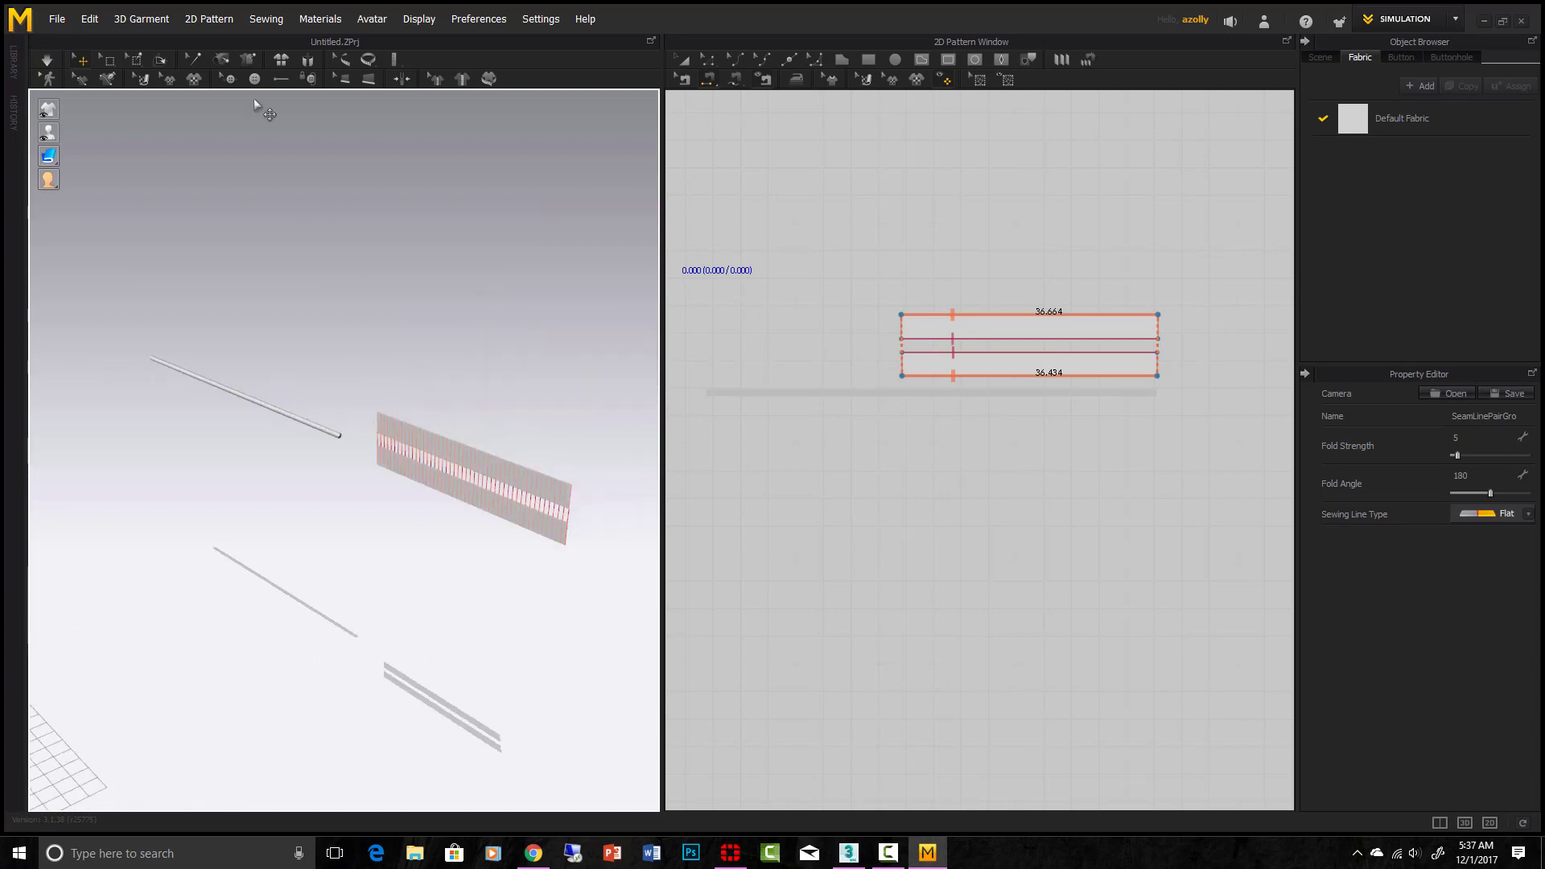
left_click(509, 414)
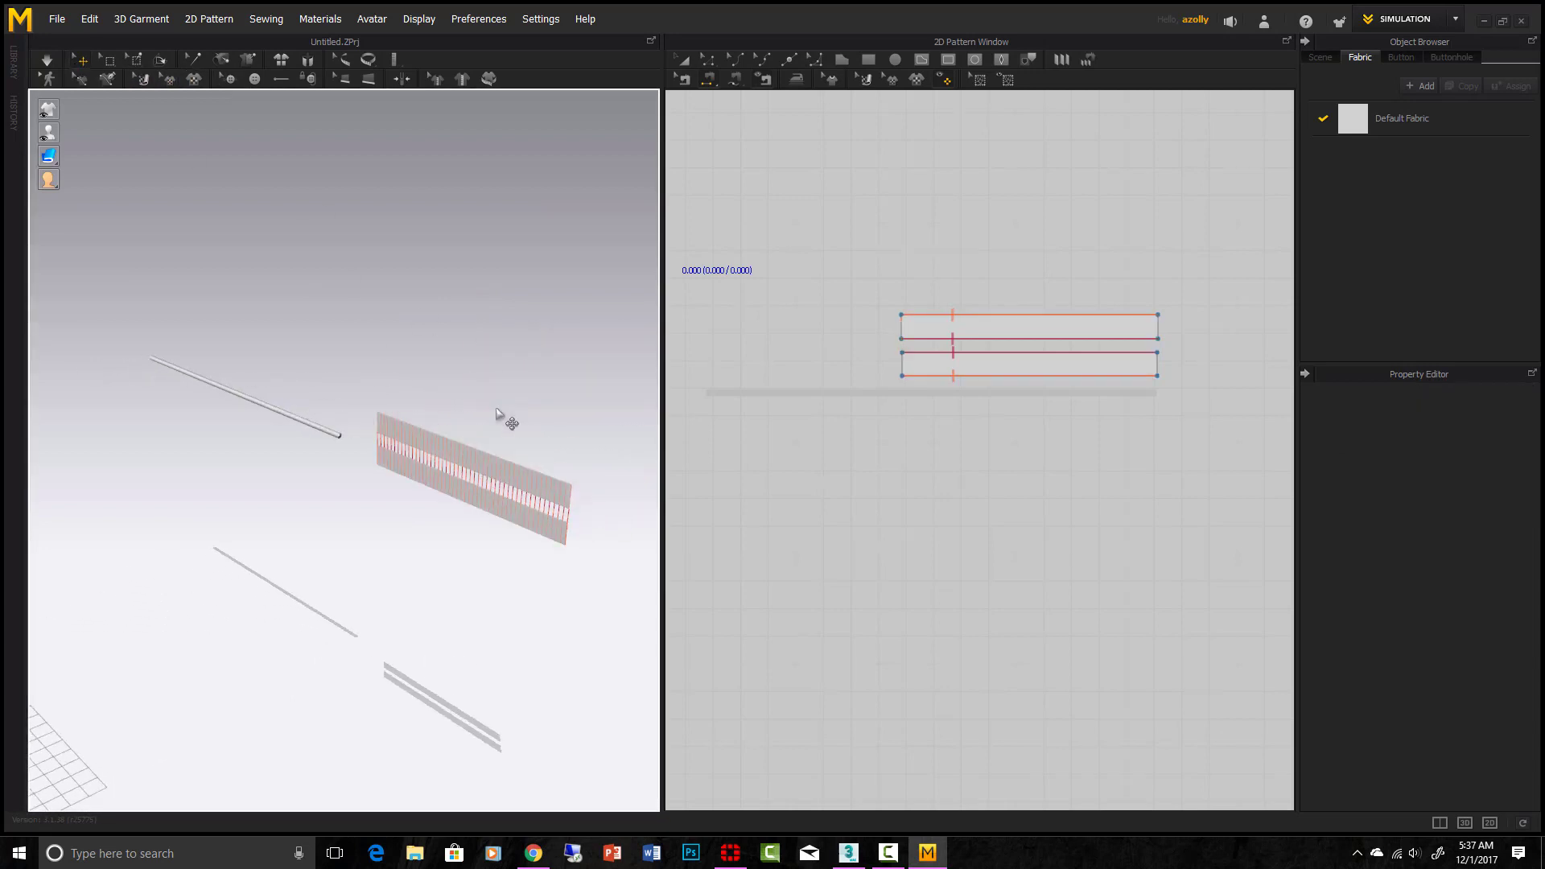
left_click(515, 485)
scroll(516, 485, "up", 2)
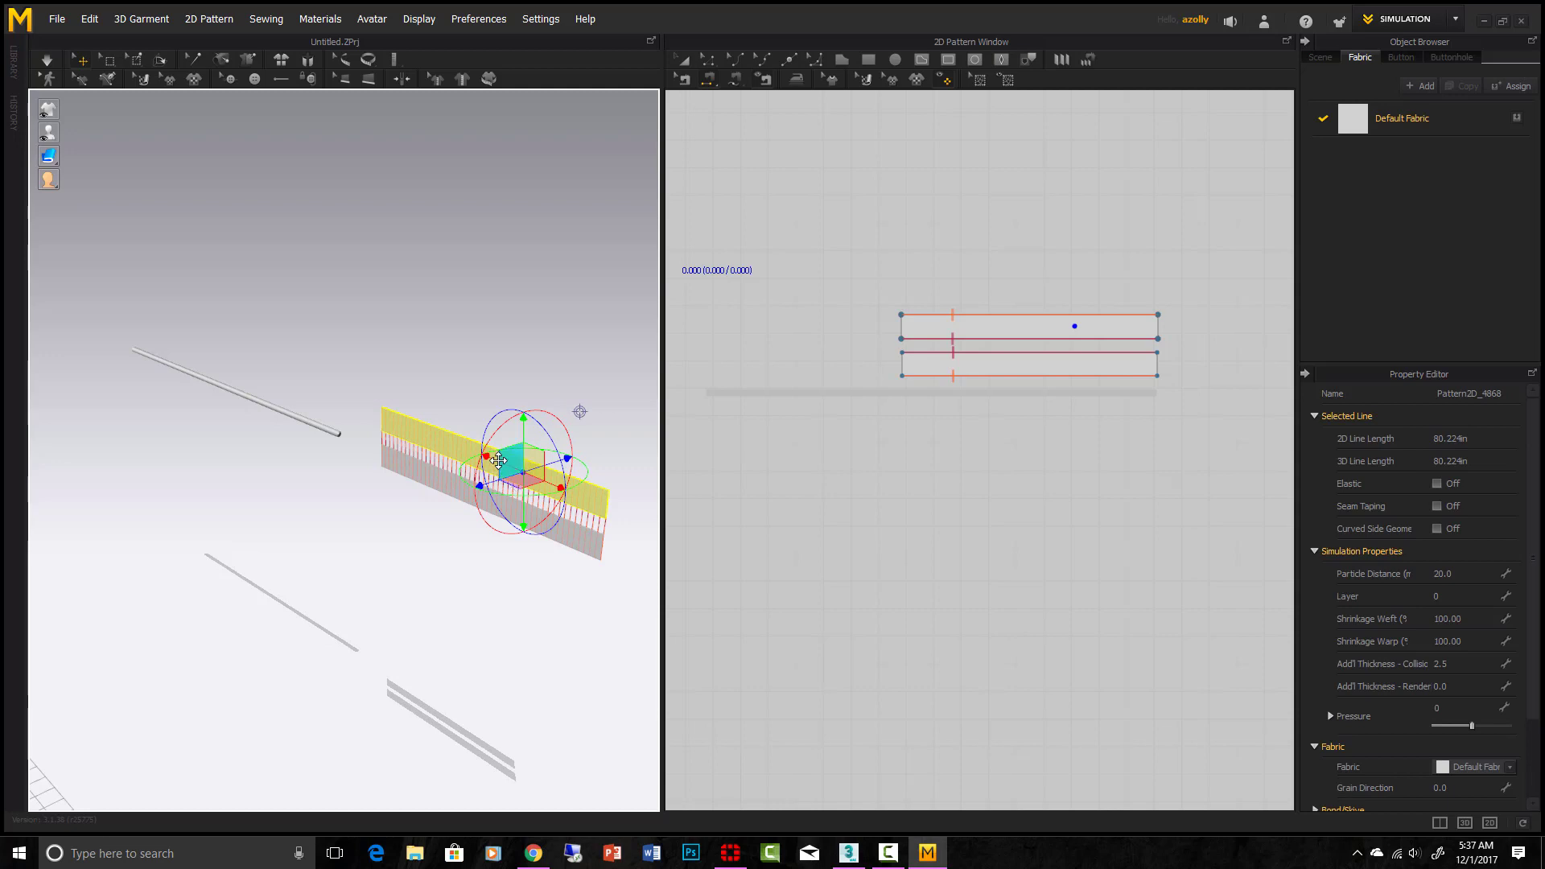
left_click_drag(478, 453, 448, 441)
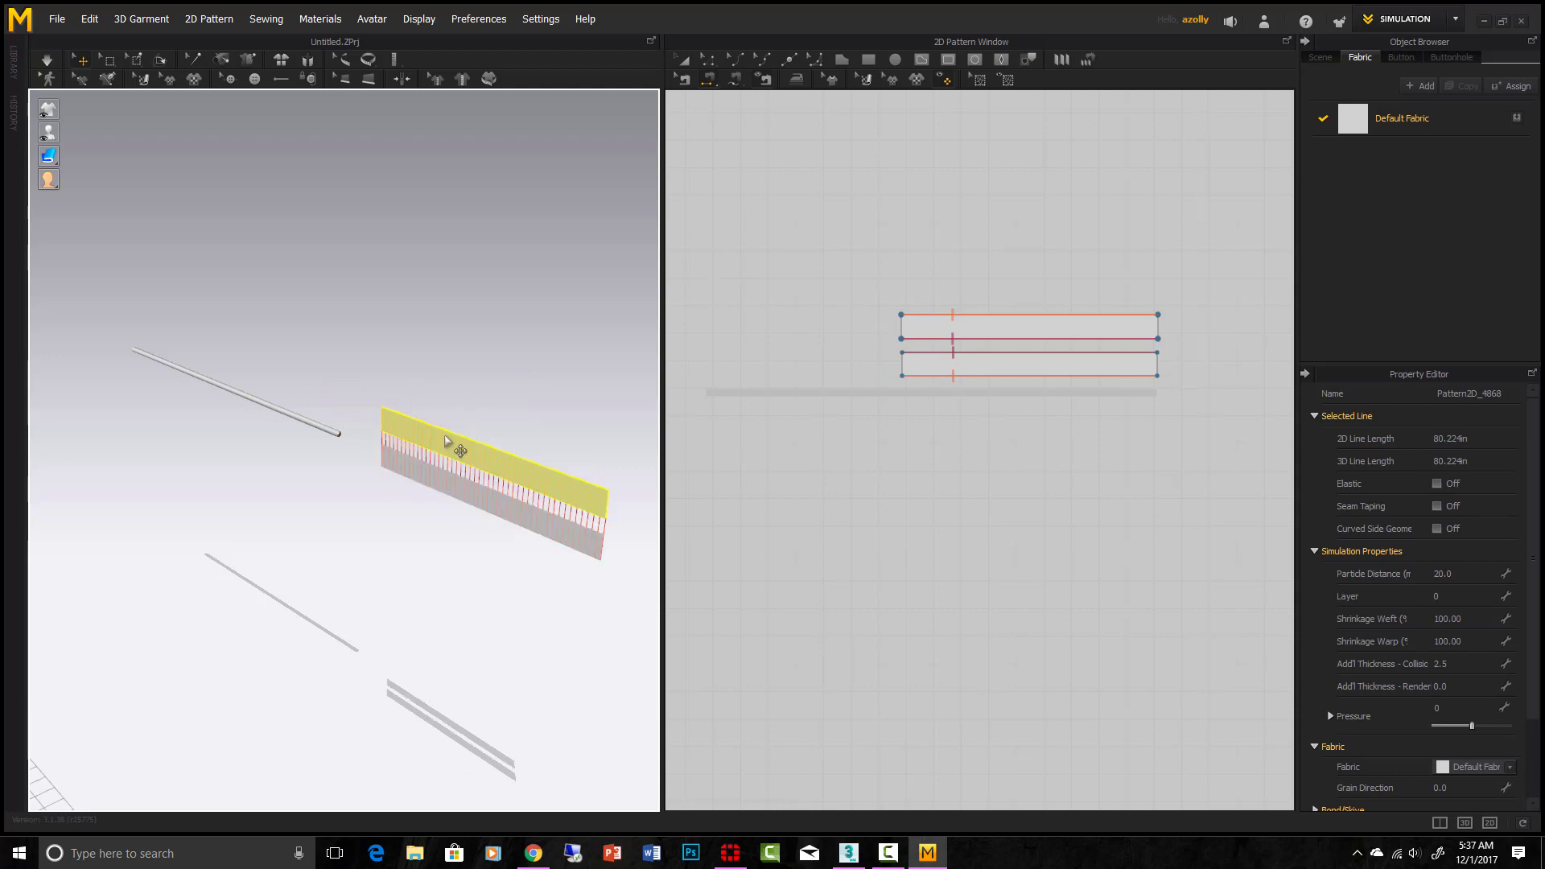
left_click(474, 459)
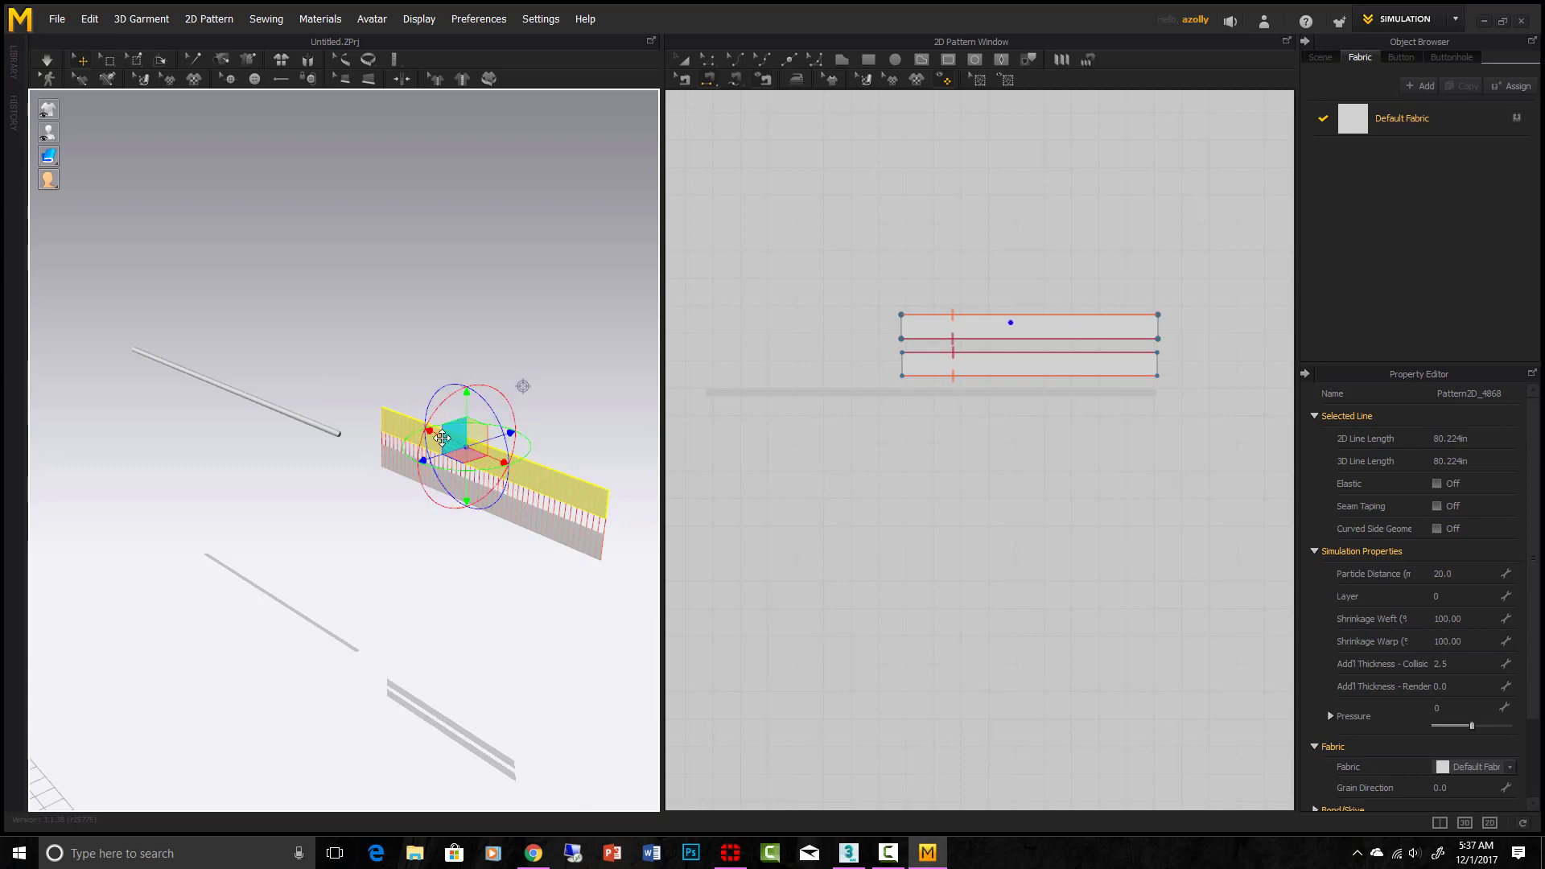
right_click_drag(471, 452, 194, 399)
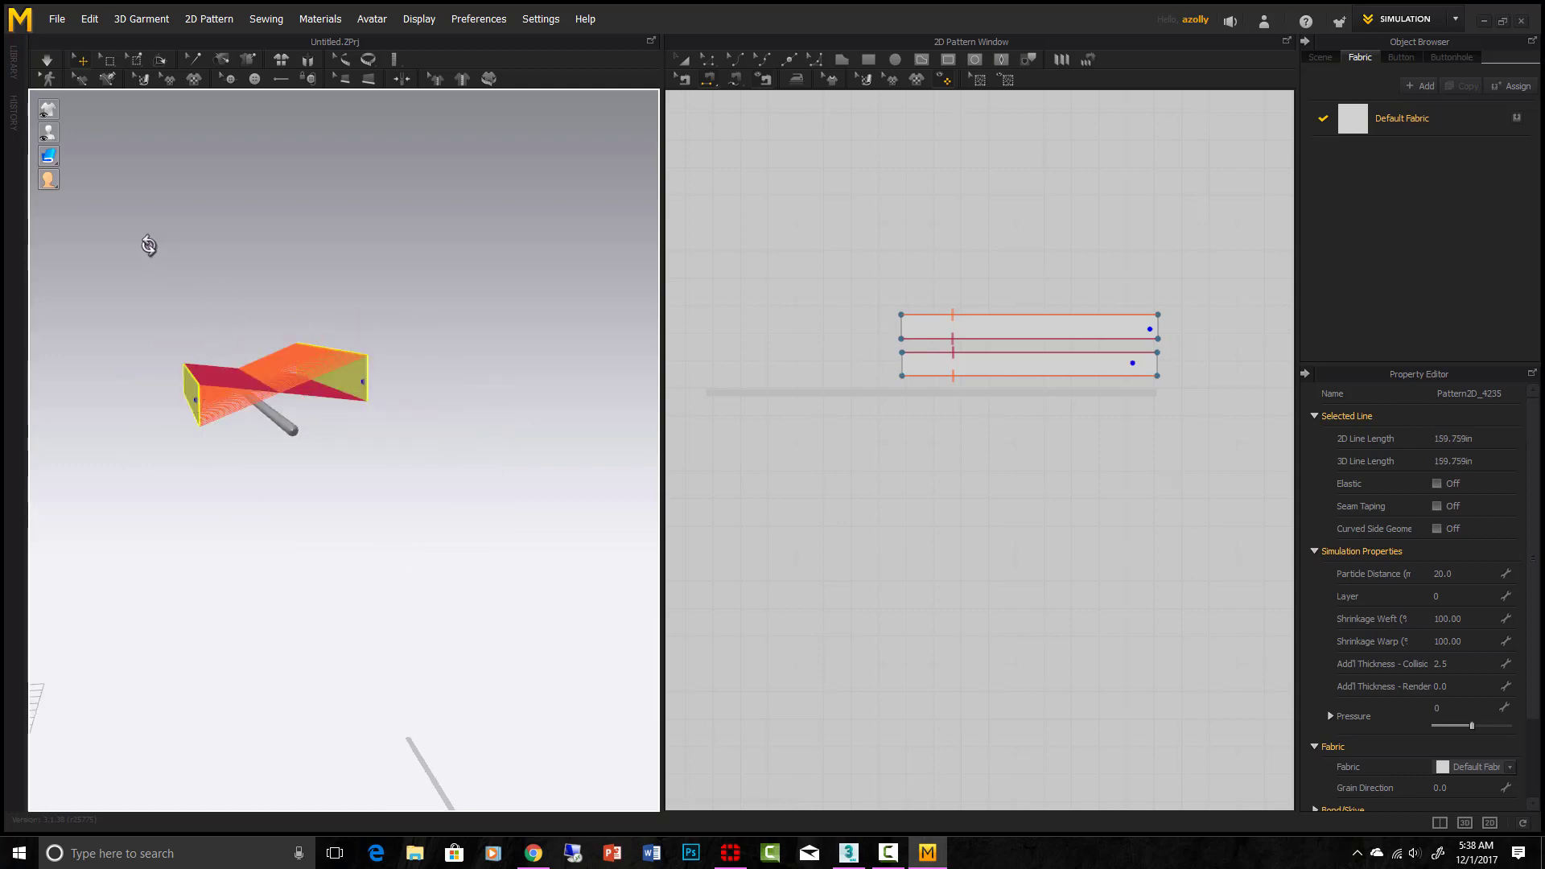
left_click(80, 58)
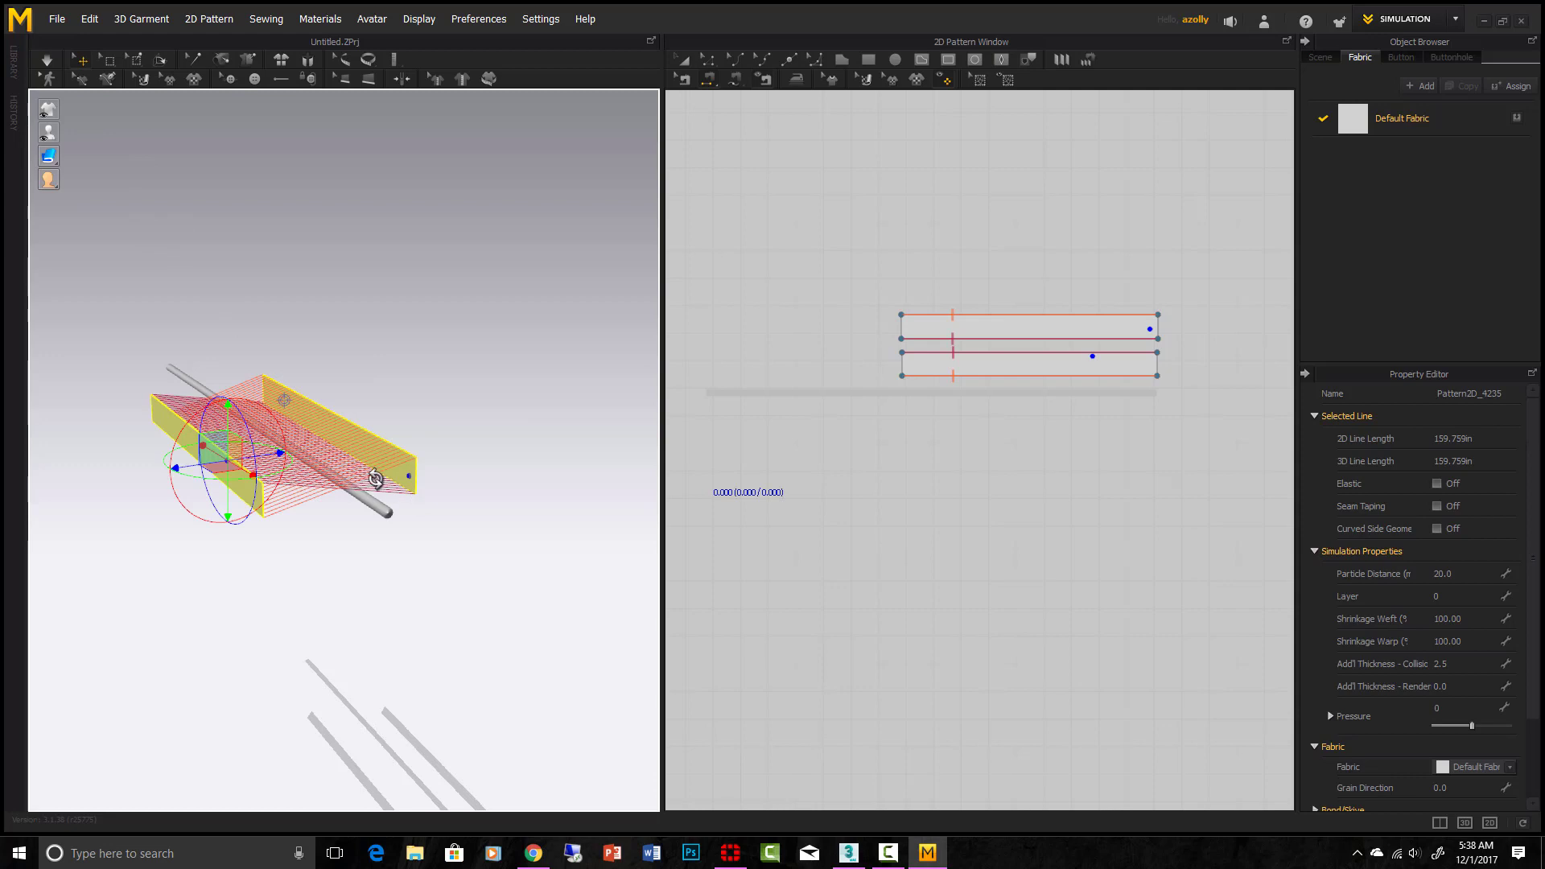
scroll(374, 479, "up", 4)
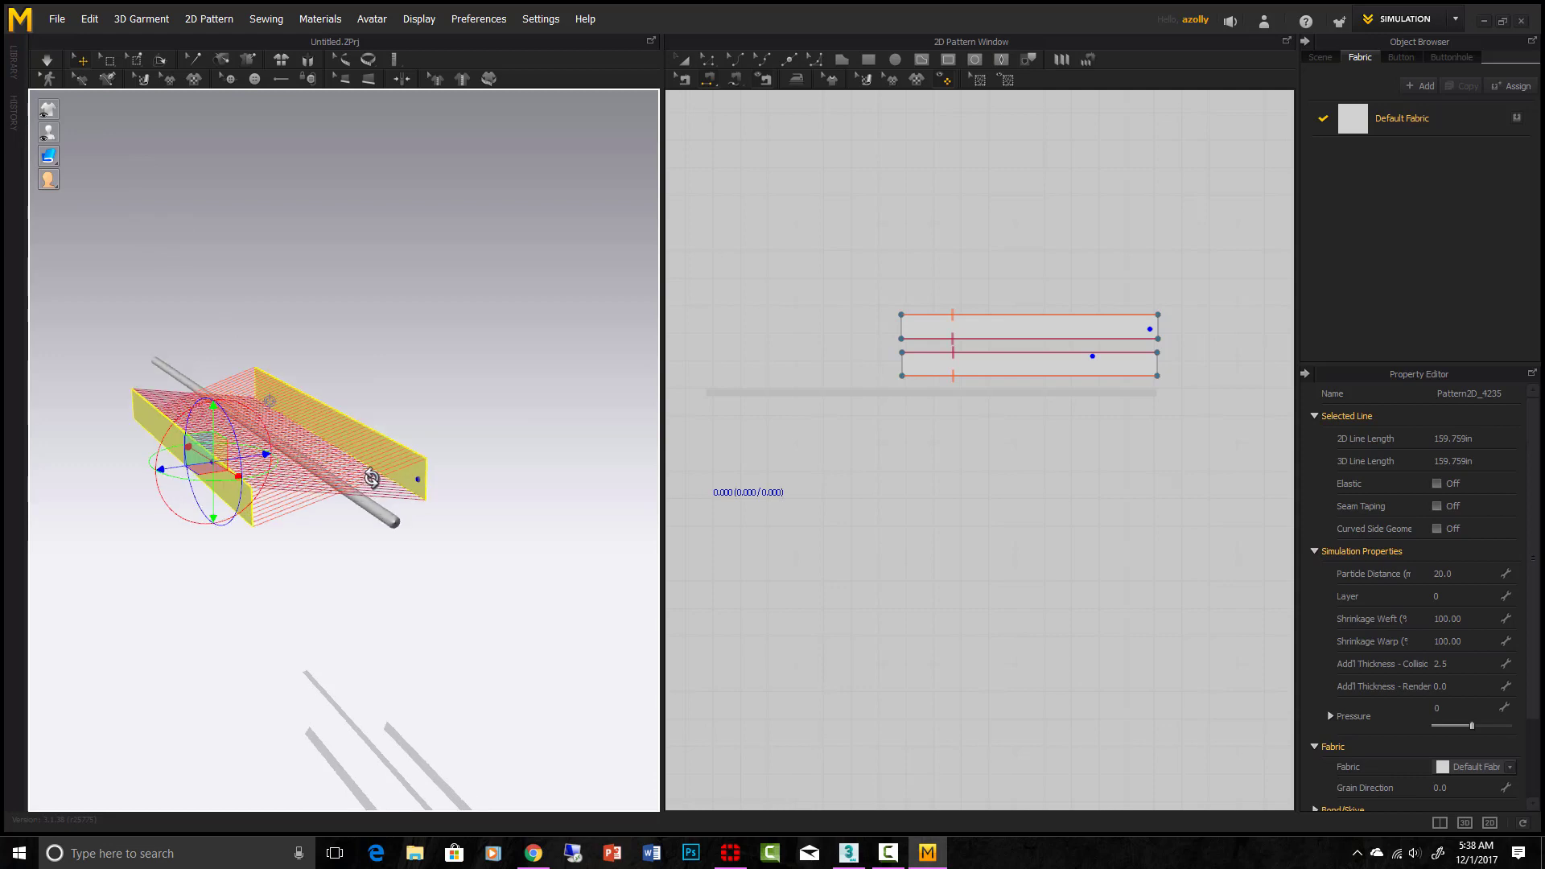
Delete the strips' existing seams, and sew their two lower long edges together and their two upper long edges together
left_click(685, 77)
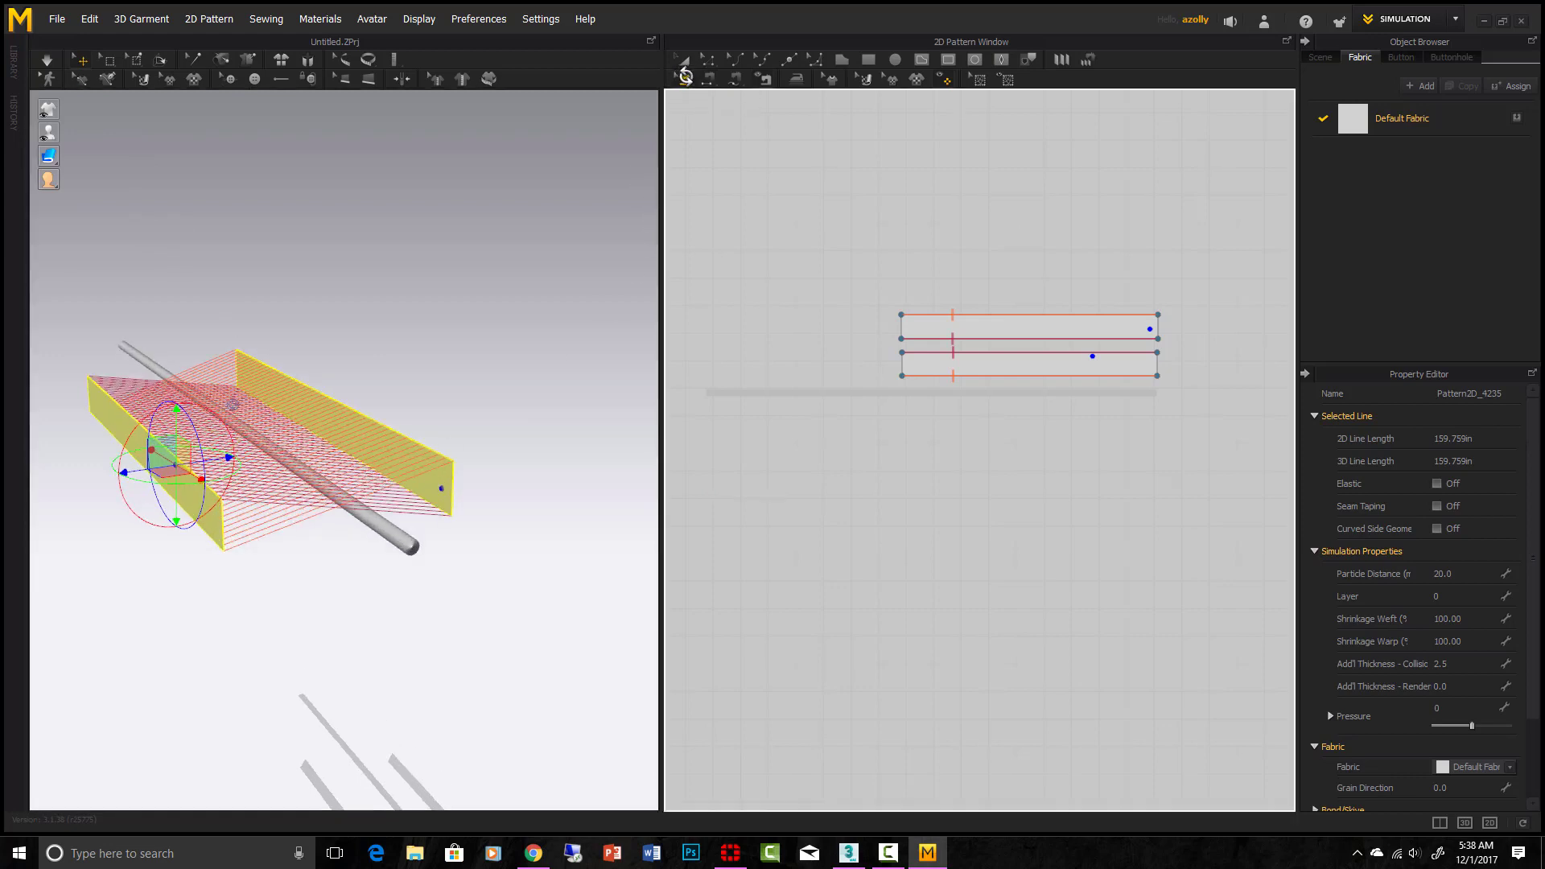
left_click(956, 342)
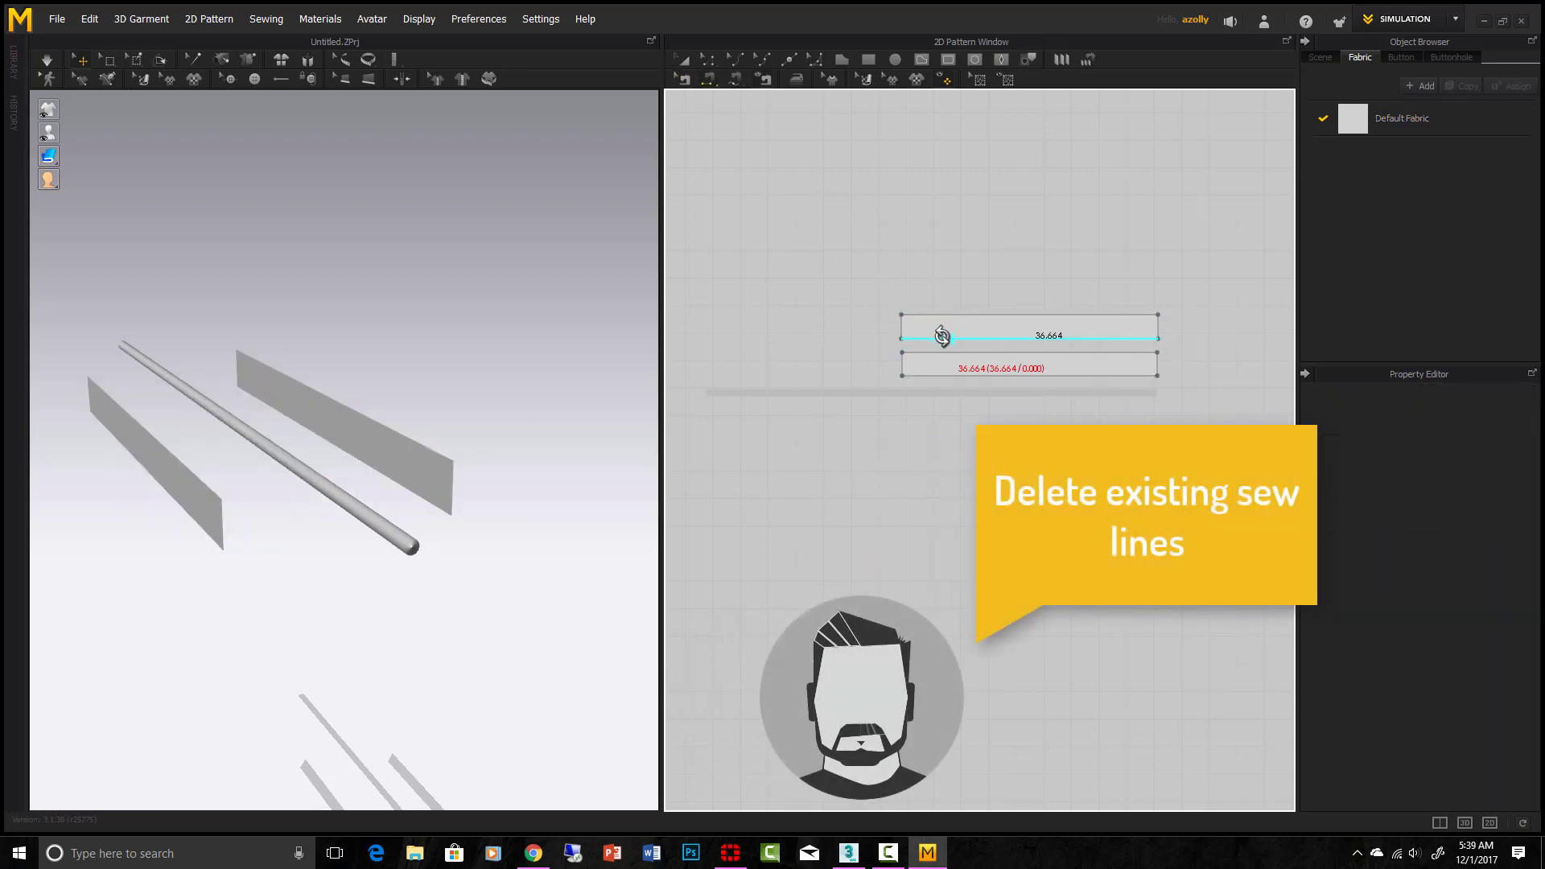
left_click(949, 336)
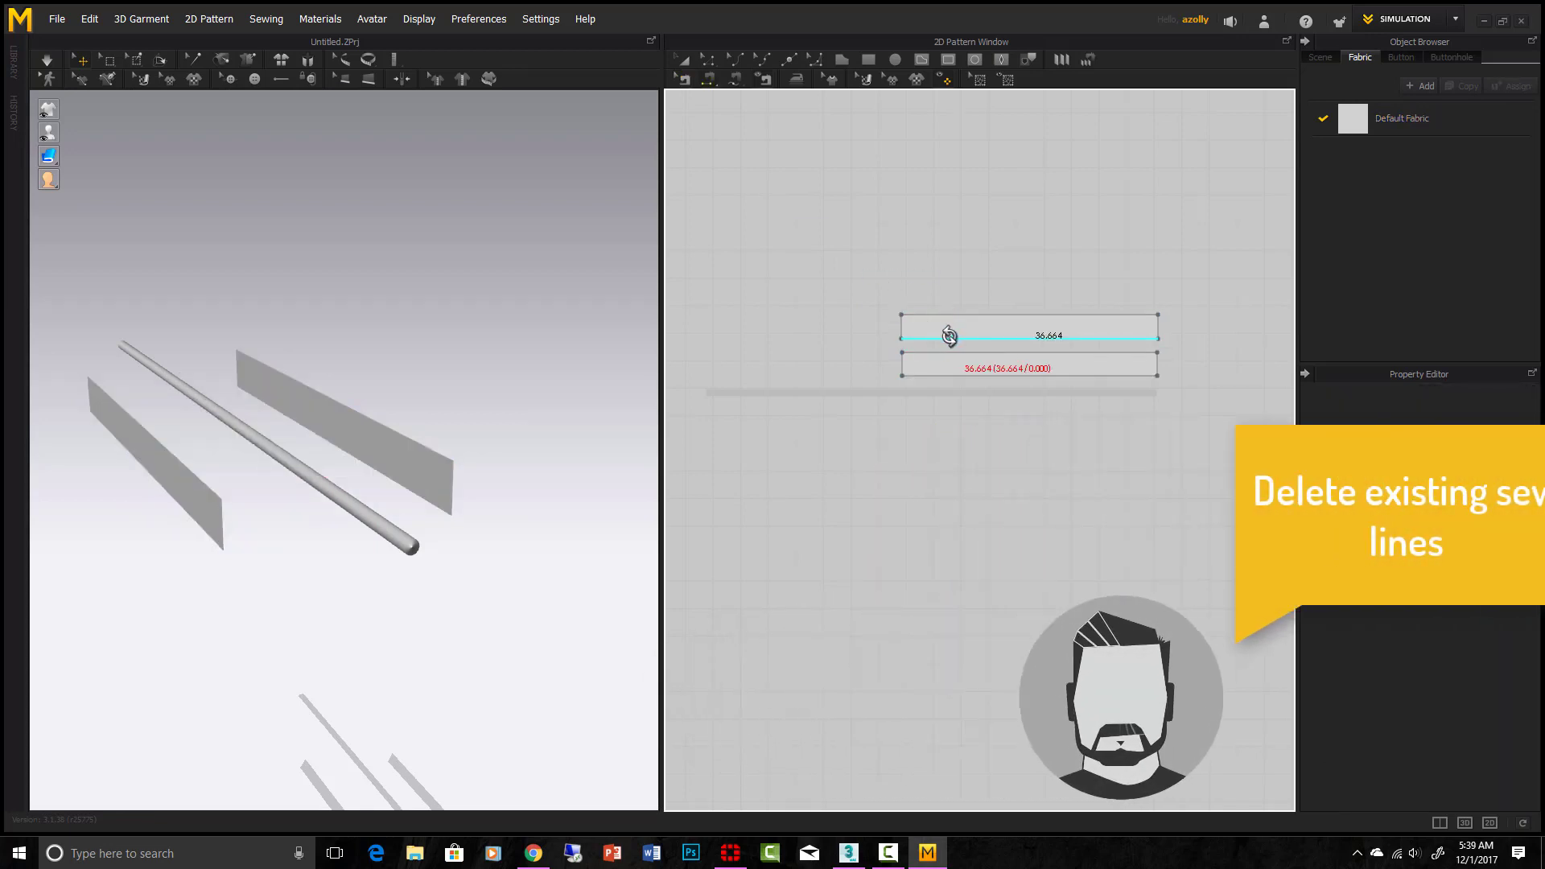
left_click(952, 375)
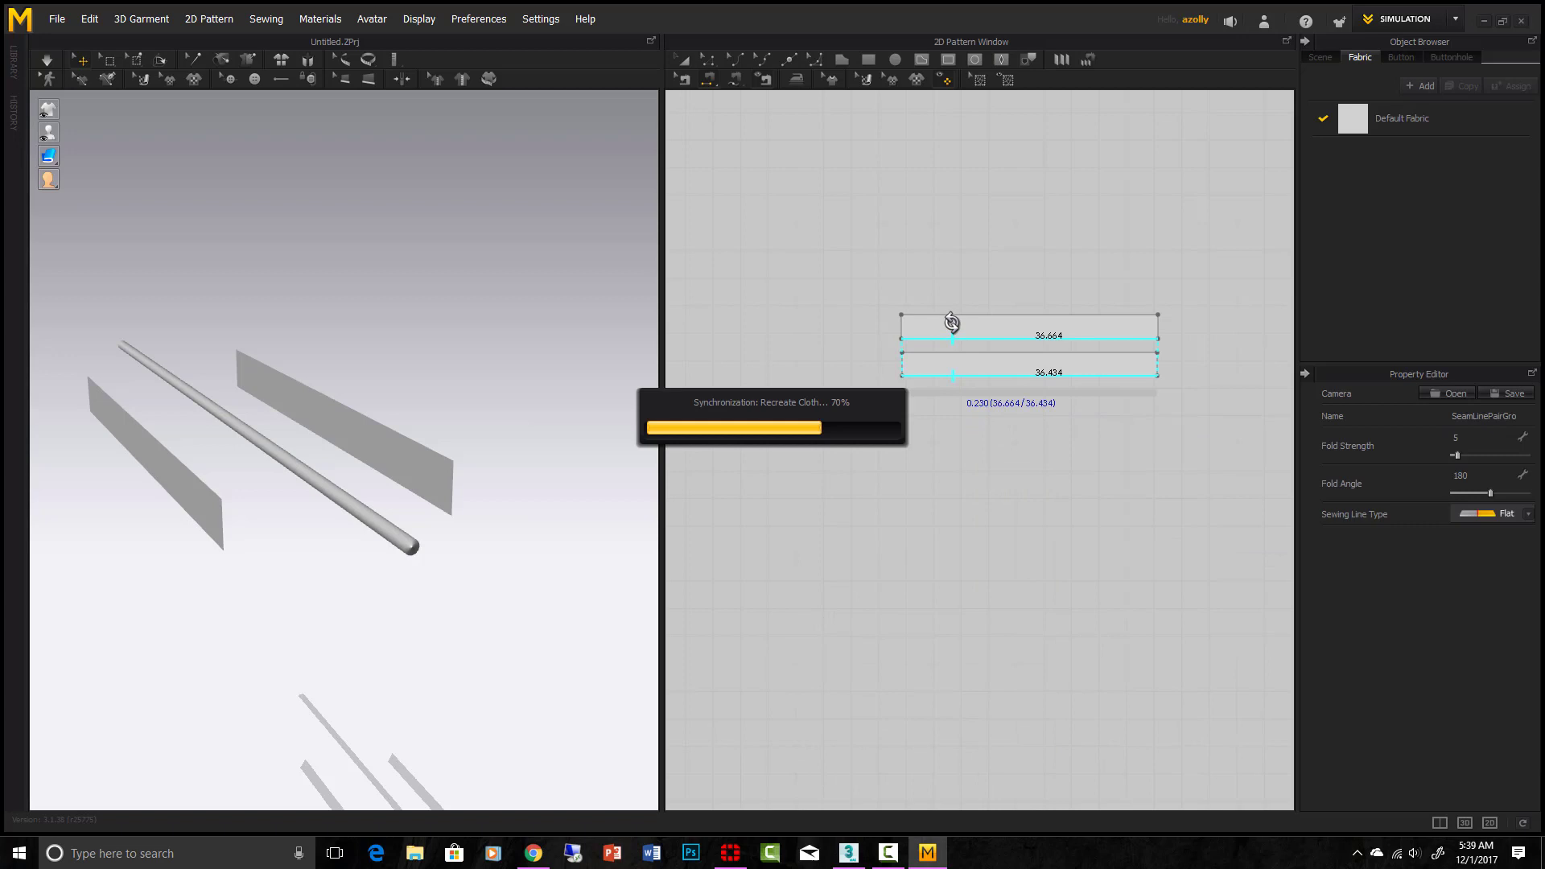
left_click(953, 314)
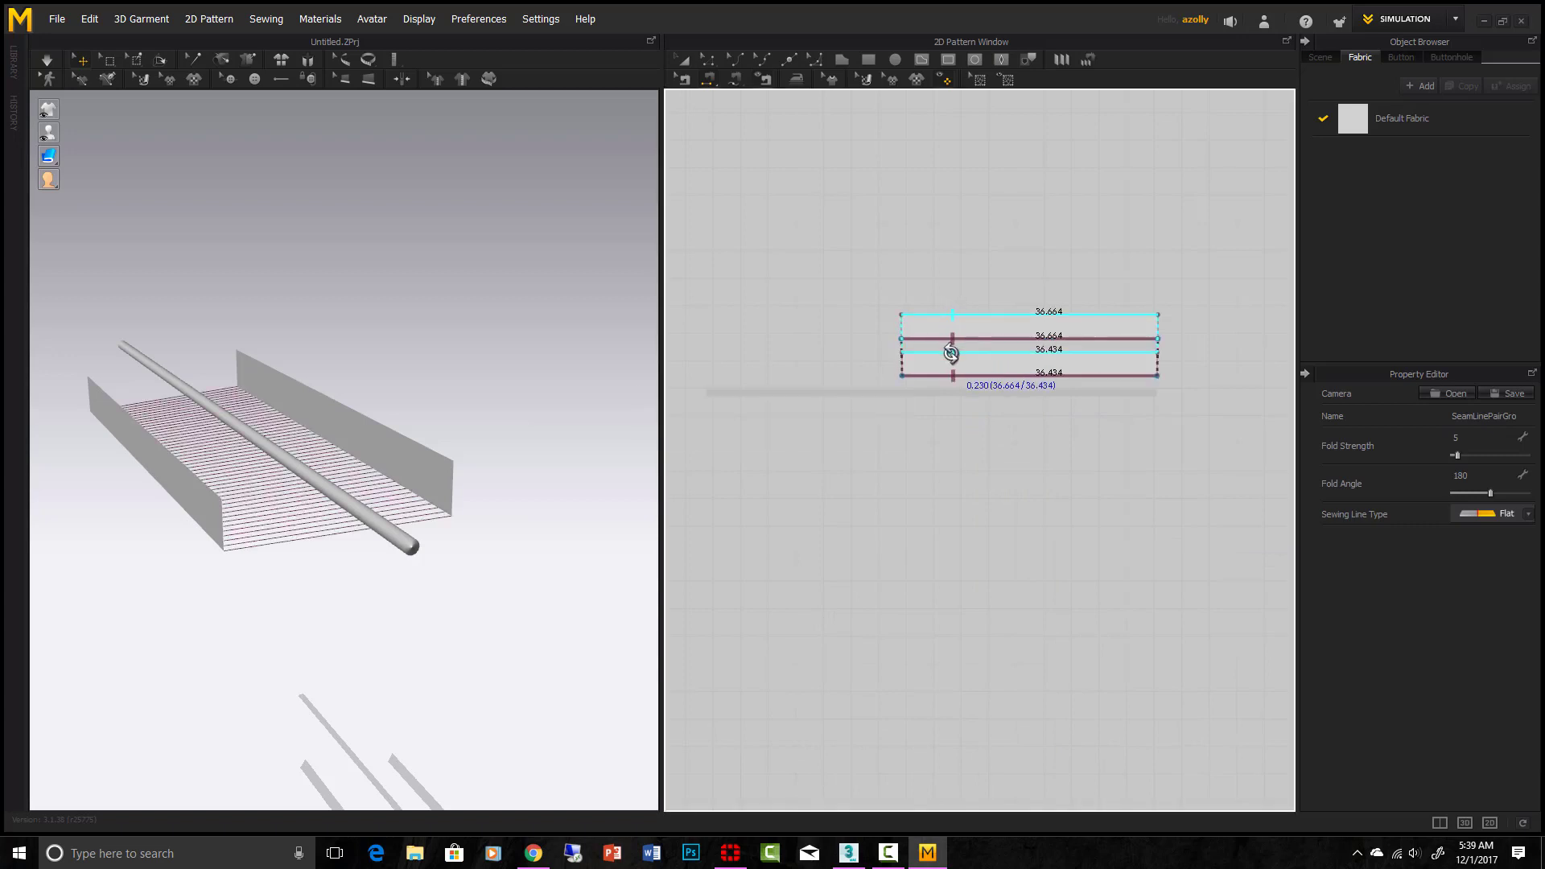
left_click(951, 353)
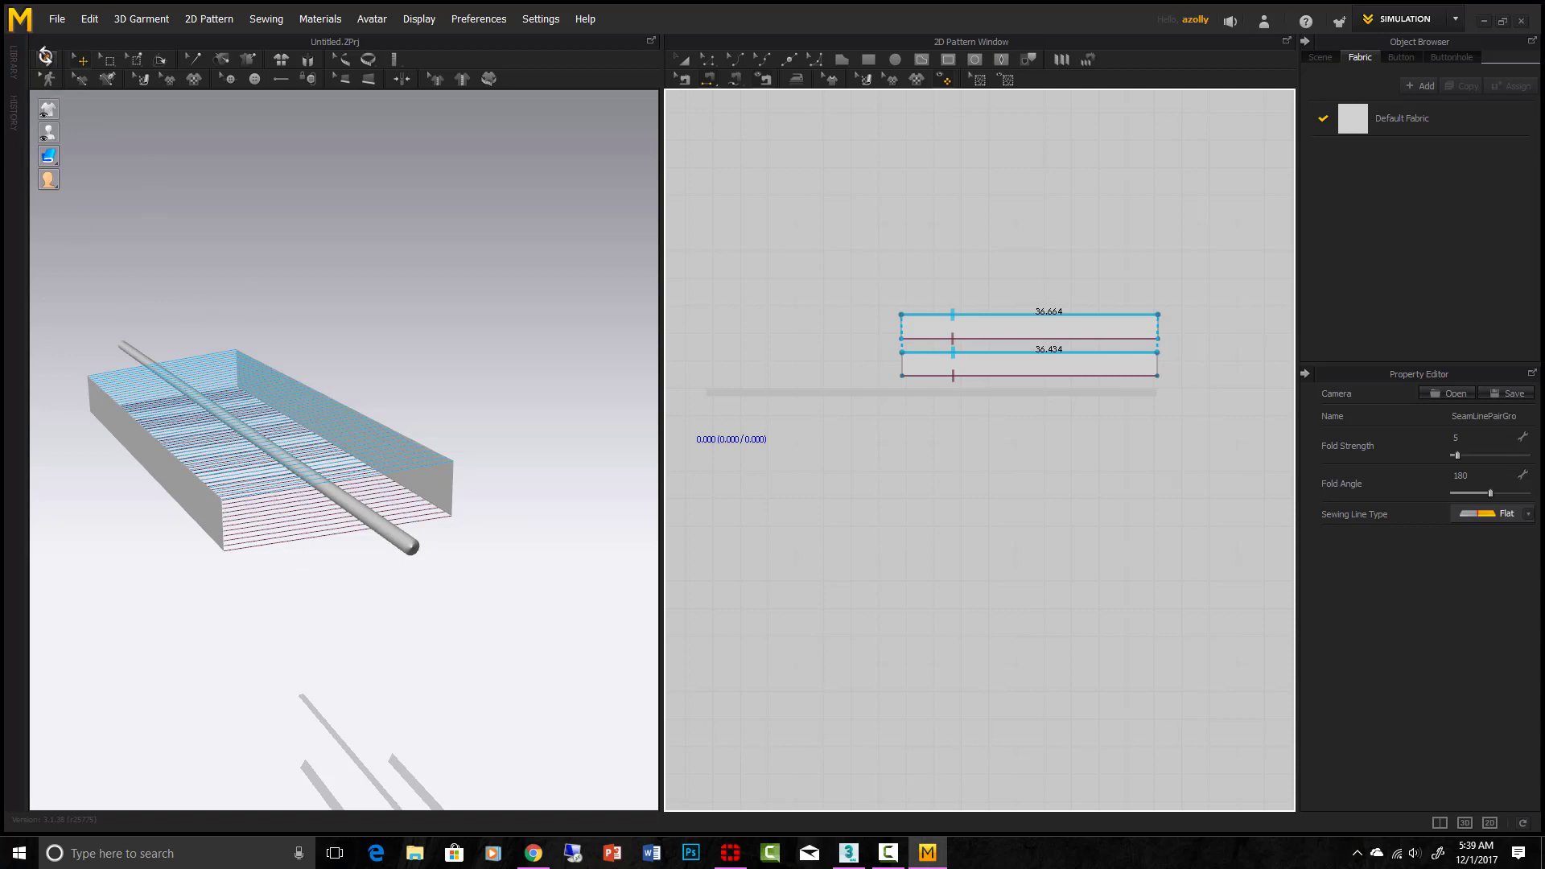
Try simulating the sewn strips around the rod, and reset the 3D arrangement of both strips
left_click(47, 58)
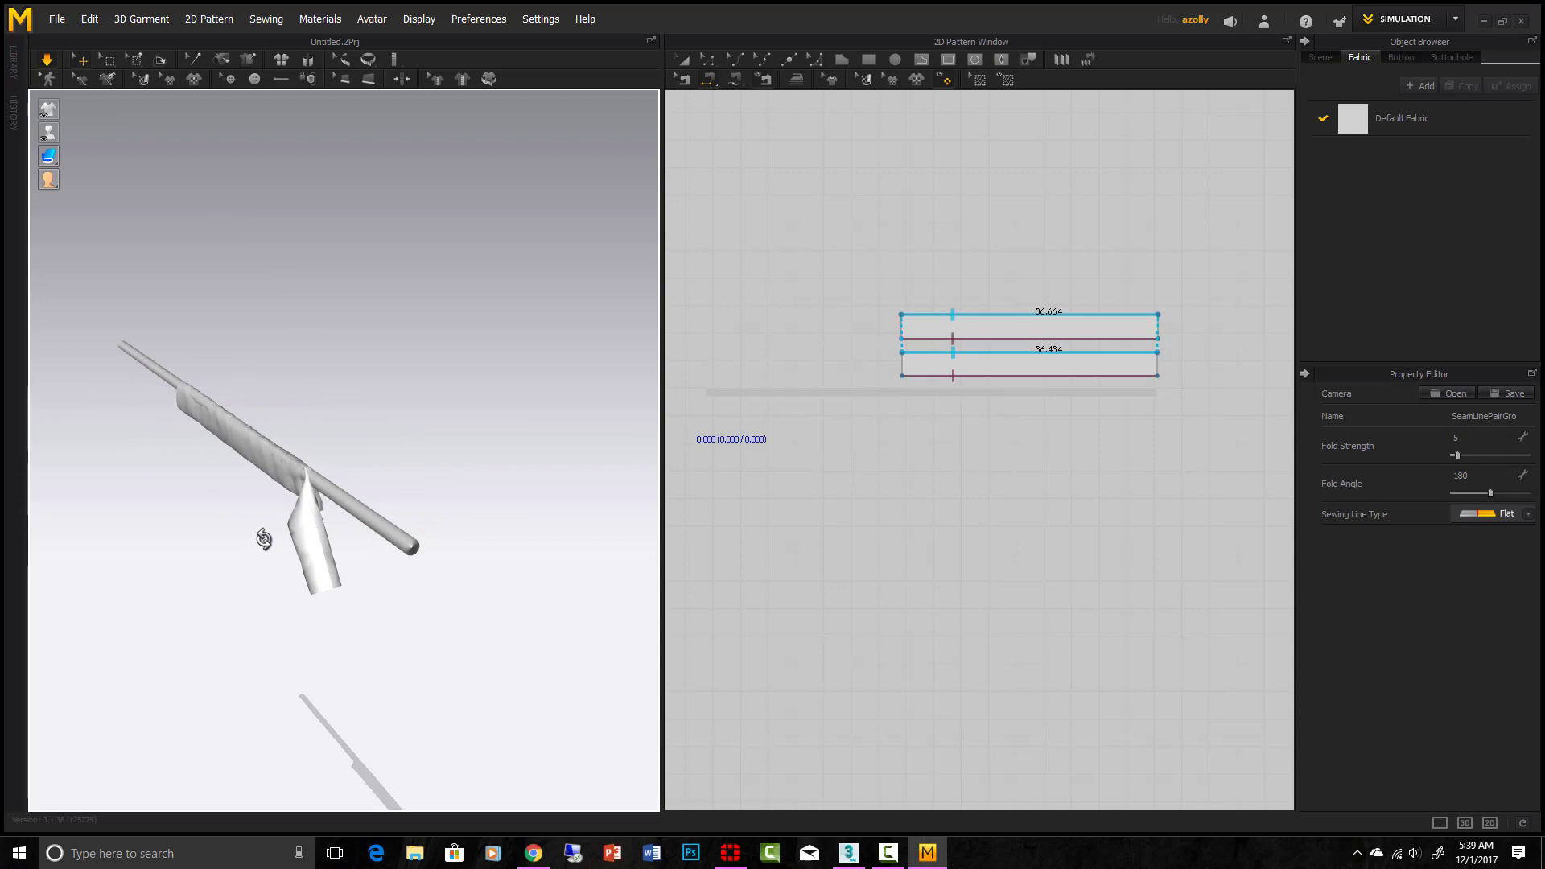
scroll(274, 534, "up", 2)
left_click(43, 65)
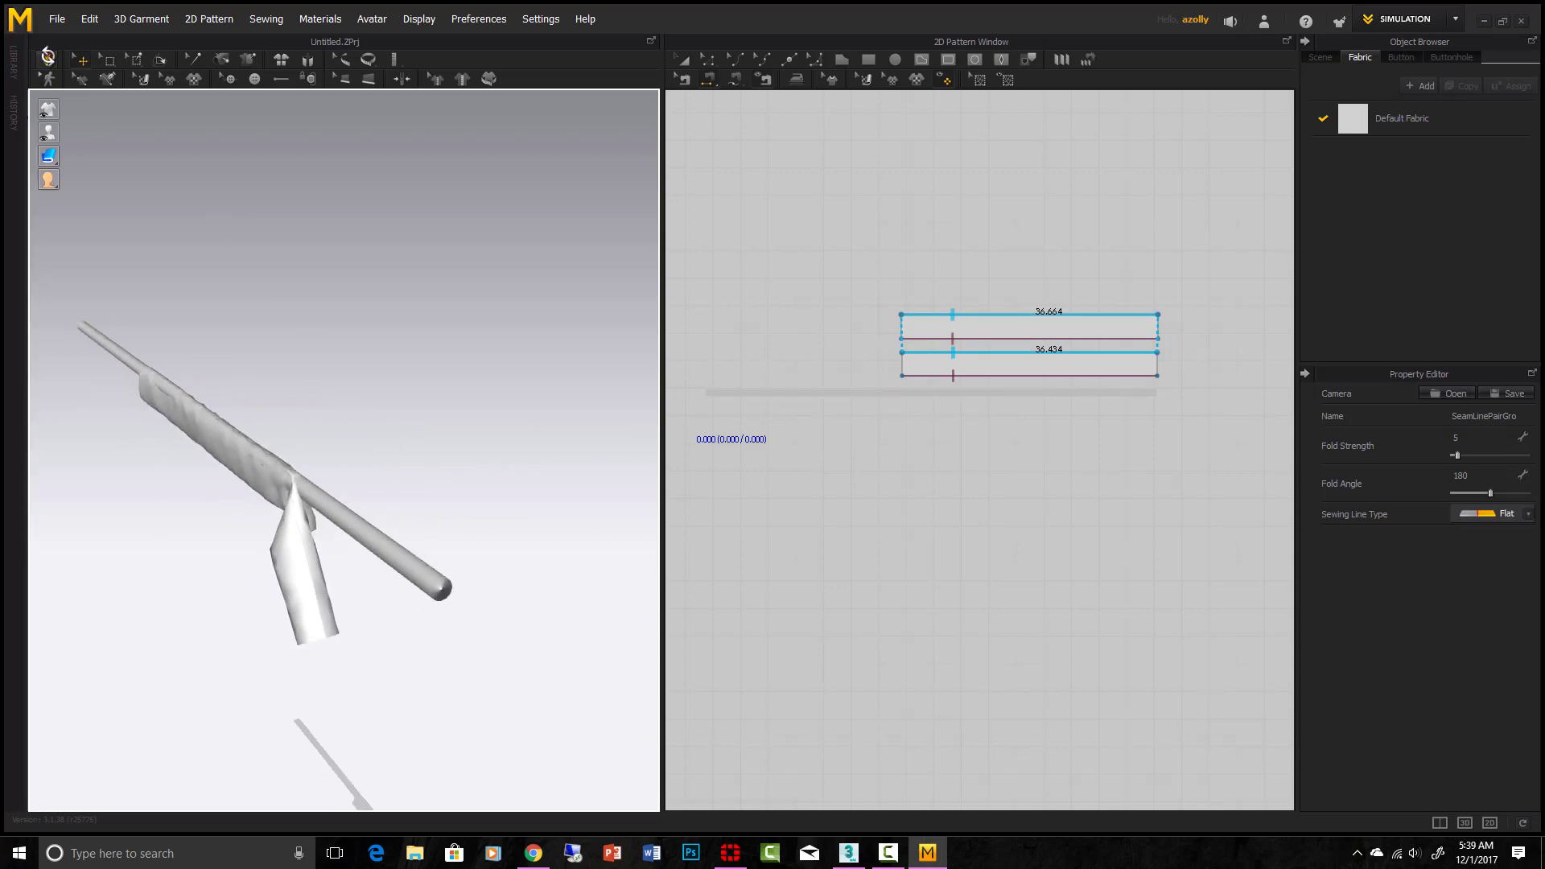
scroll(280, 545, "up", 1)
right_click(280, 545)
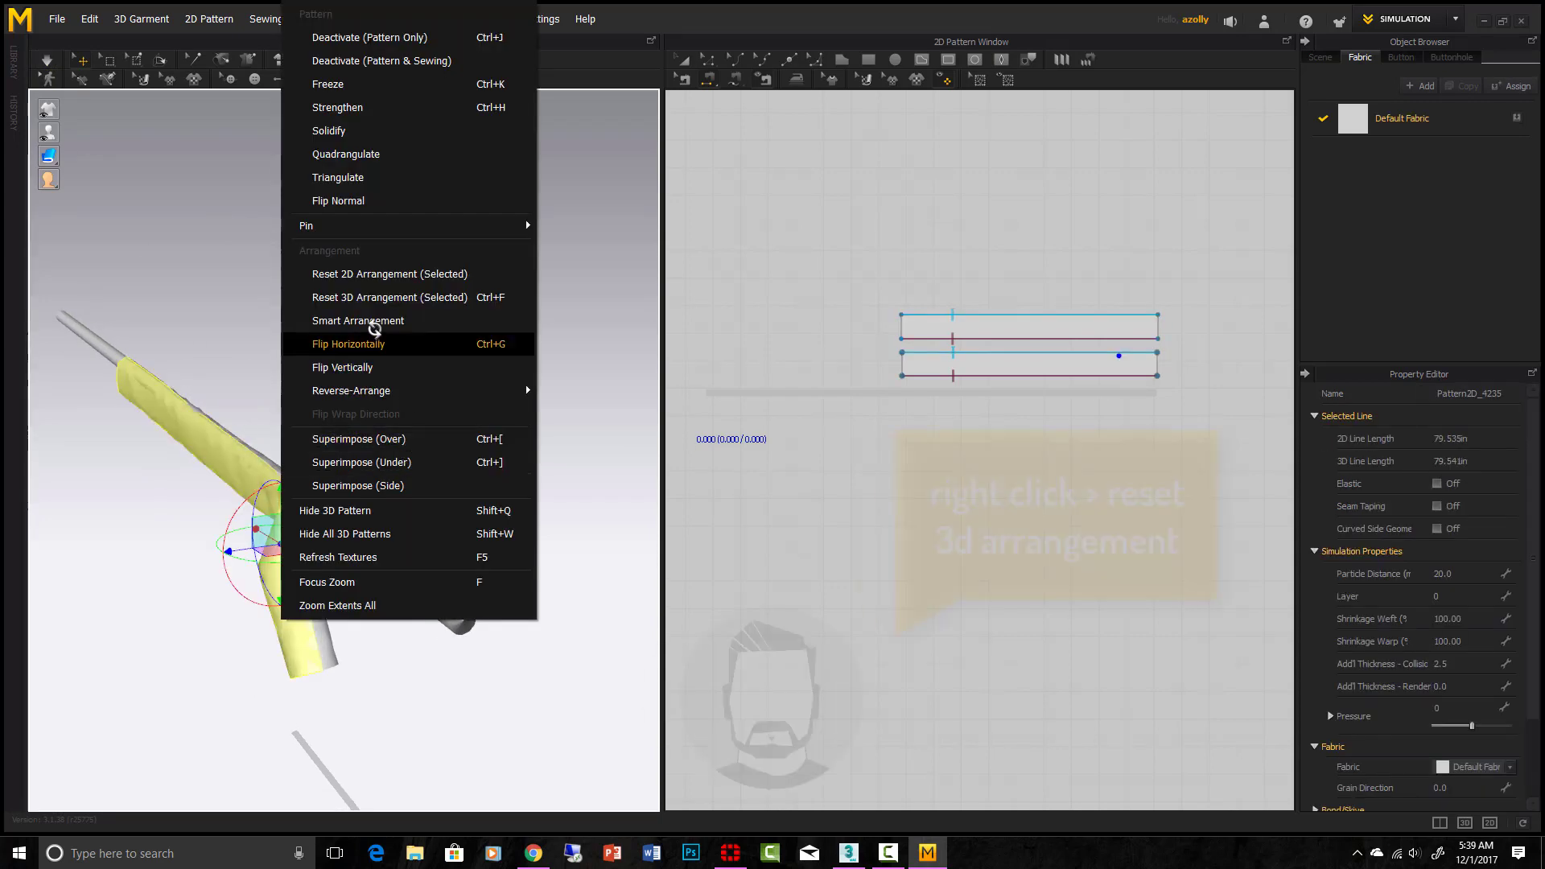
left_click(323, 299)
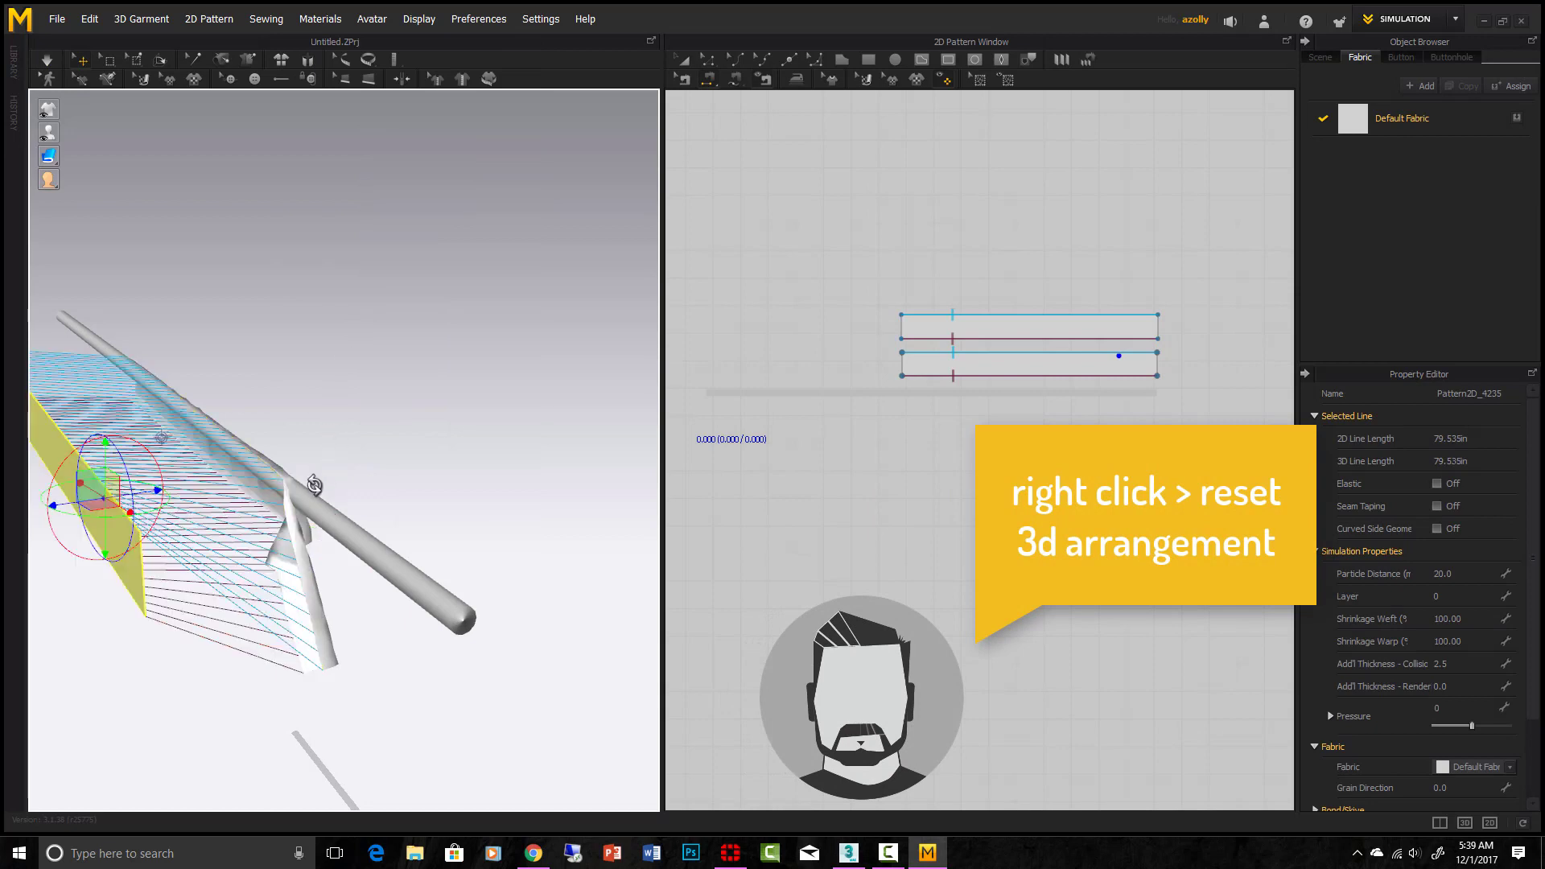
scroll(314, 527, "down", 2)
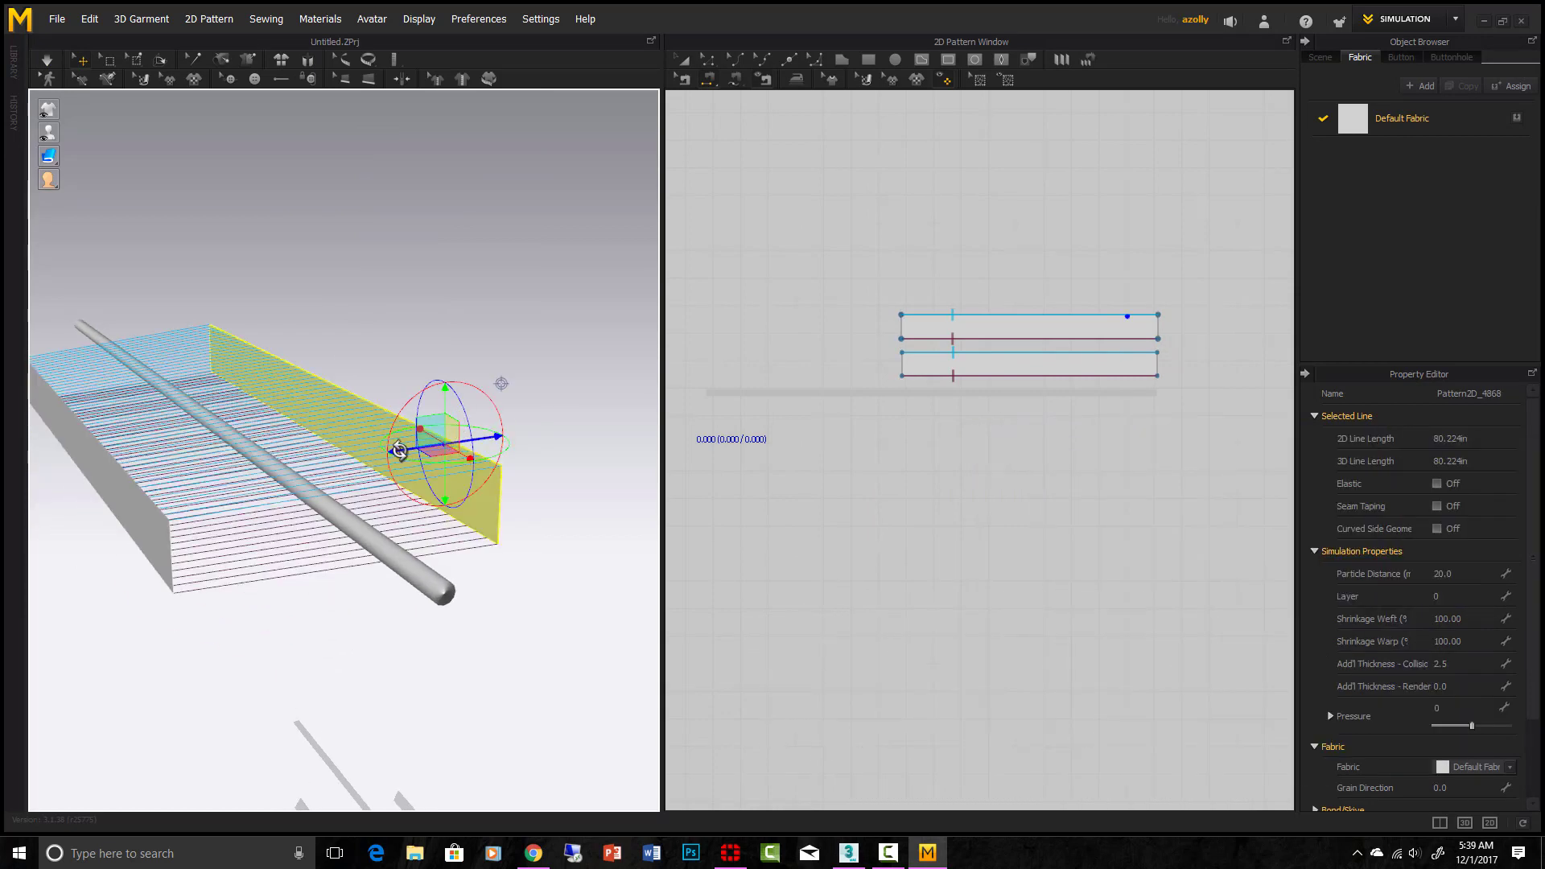
Move both strips closer to the rod in 3D and simulate them so they wrap around it
left_click_drag(374, 457, 324, 469)
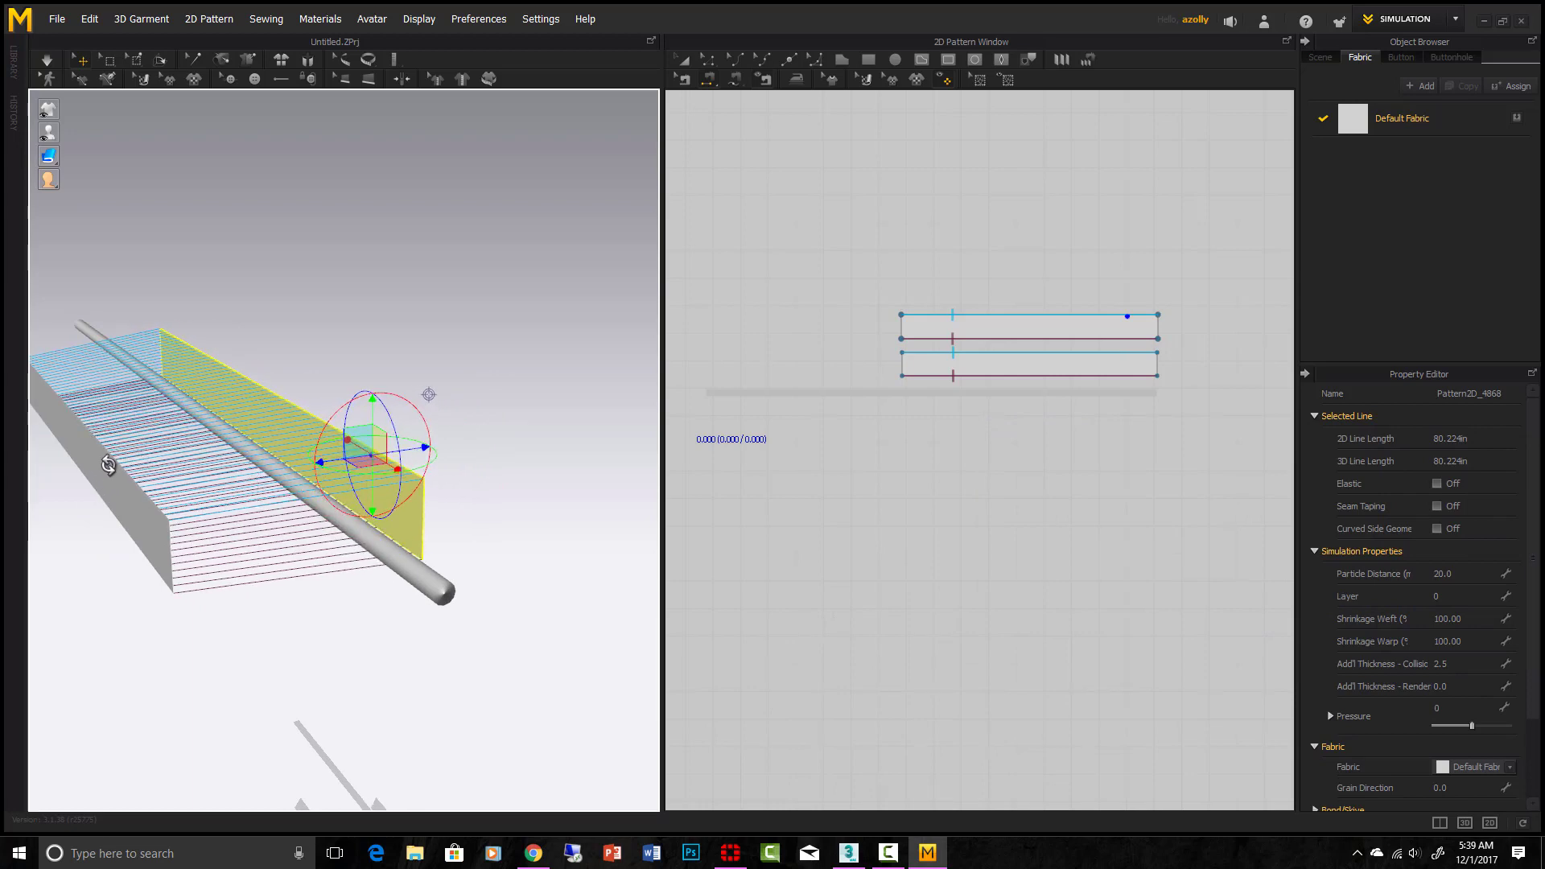
left_click(108, 465)
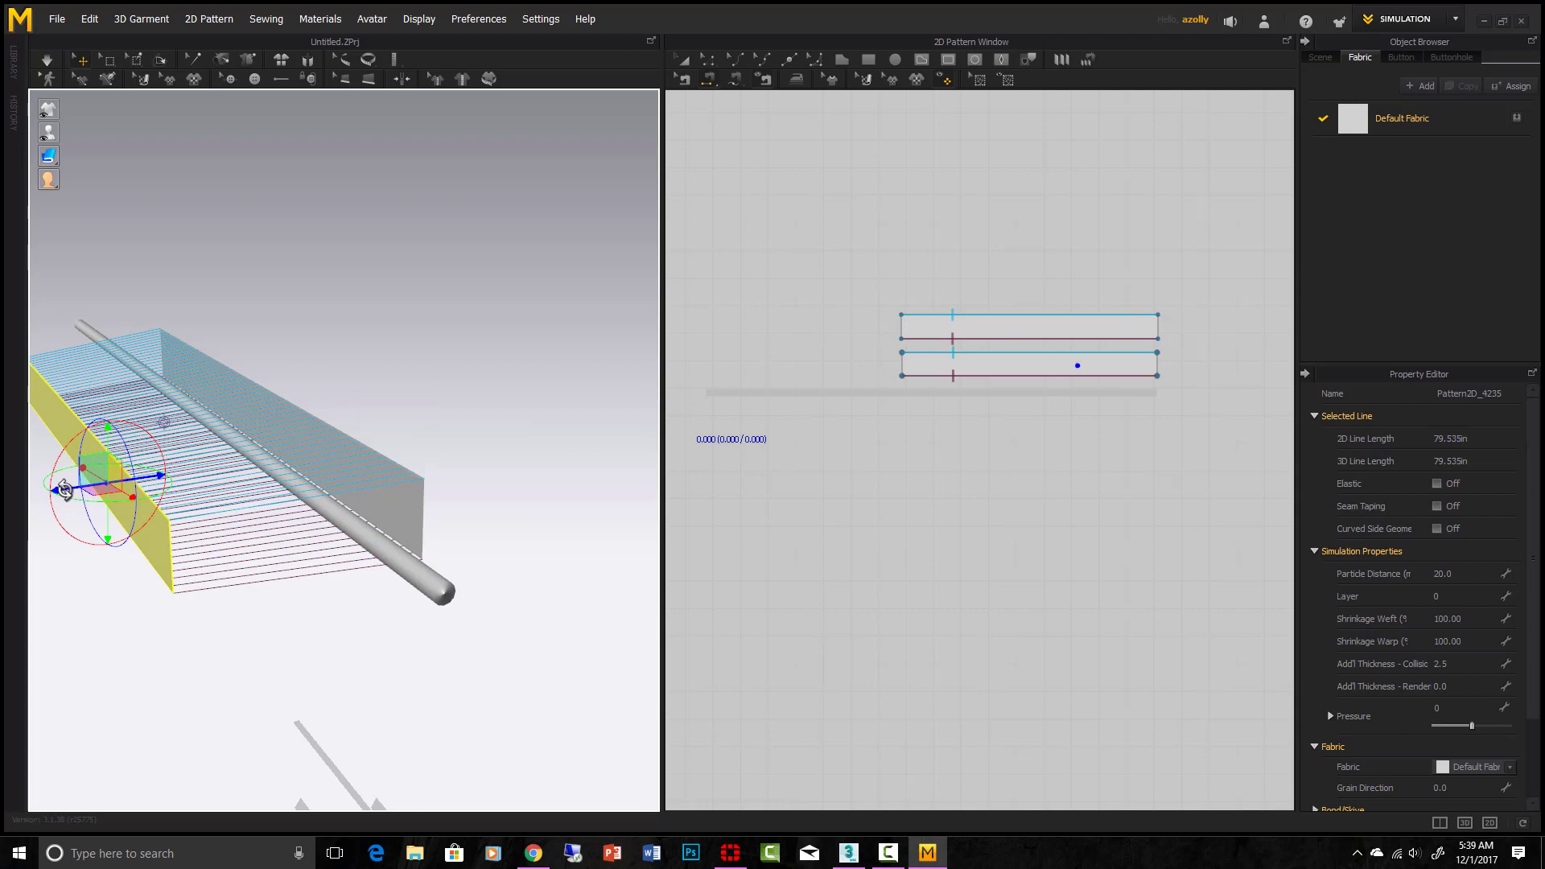
left_click_drag(121, 489, 205, 496)
right_click_drag(309, 569, 281, 549)
left_click(46, 60)
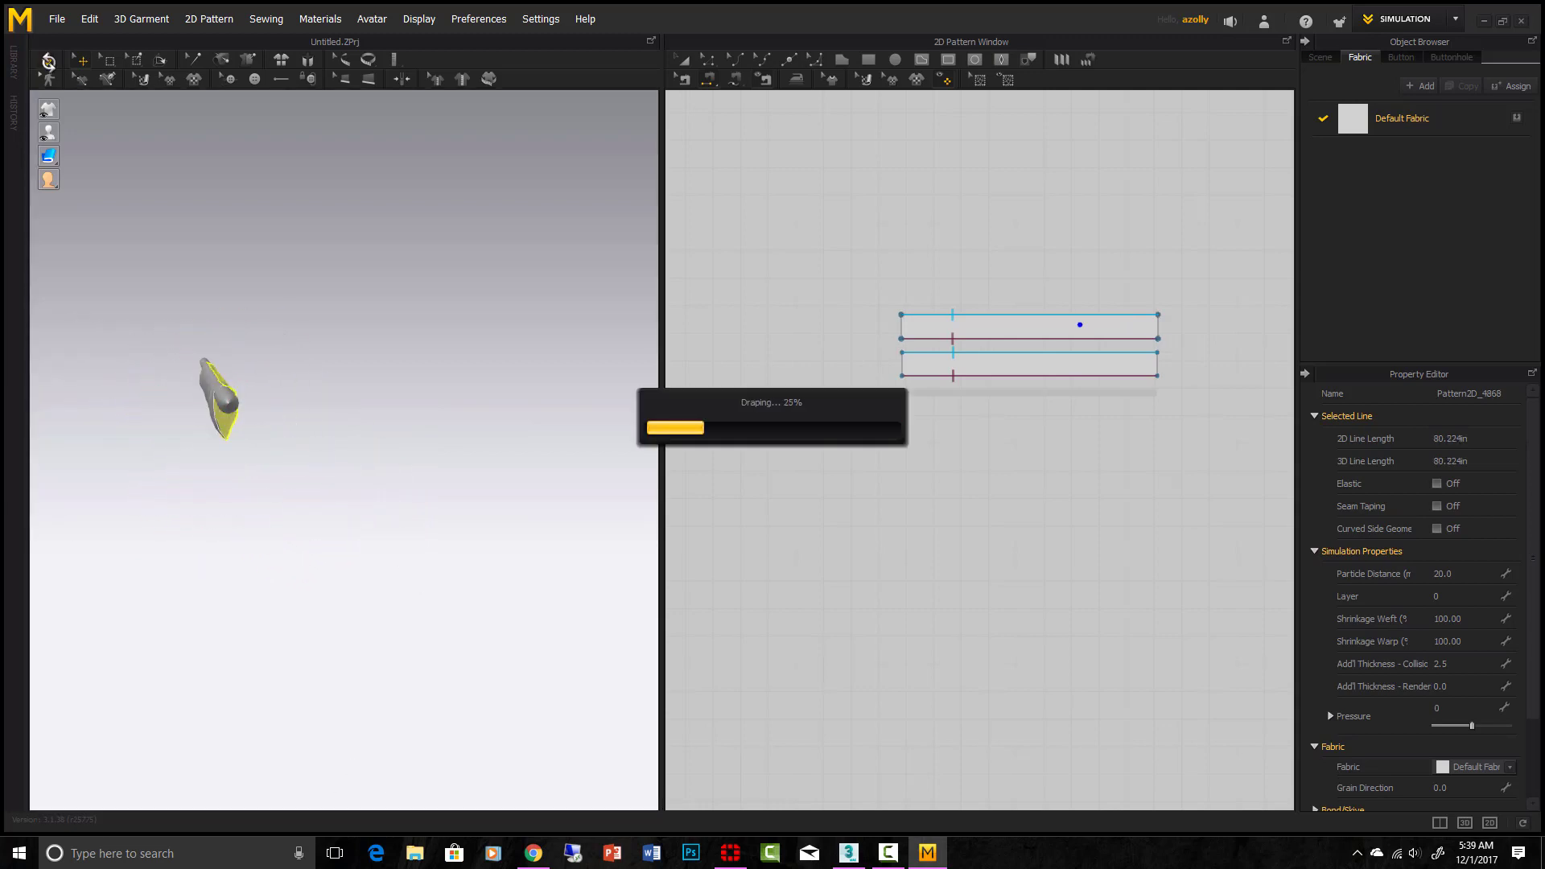
right_click_drag(256, 419, 330, 431)
scroll(487, 420, "down", 2)
scroll(1100, 429, "down", 2)
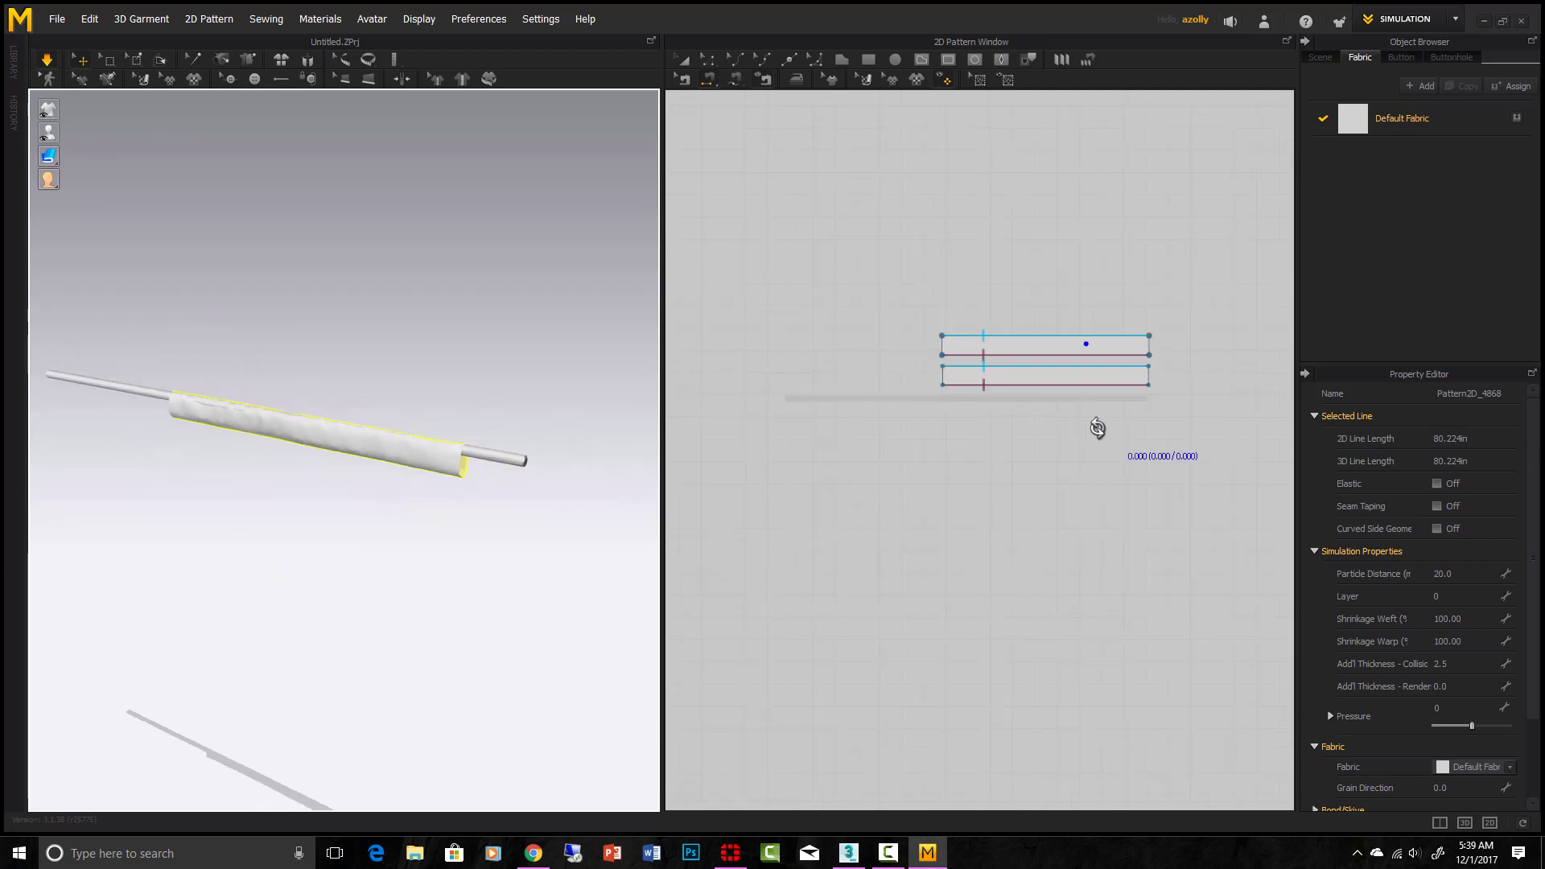
Draw a rectangular curtain panel about 37 in wide below the strips and position it in 3D just beneath the wrapped rod
scroll(1192, 459, "up", 2)
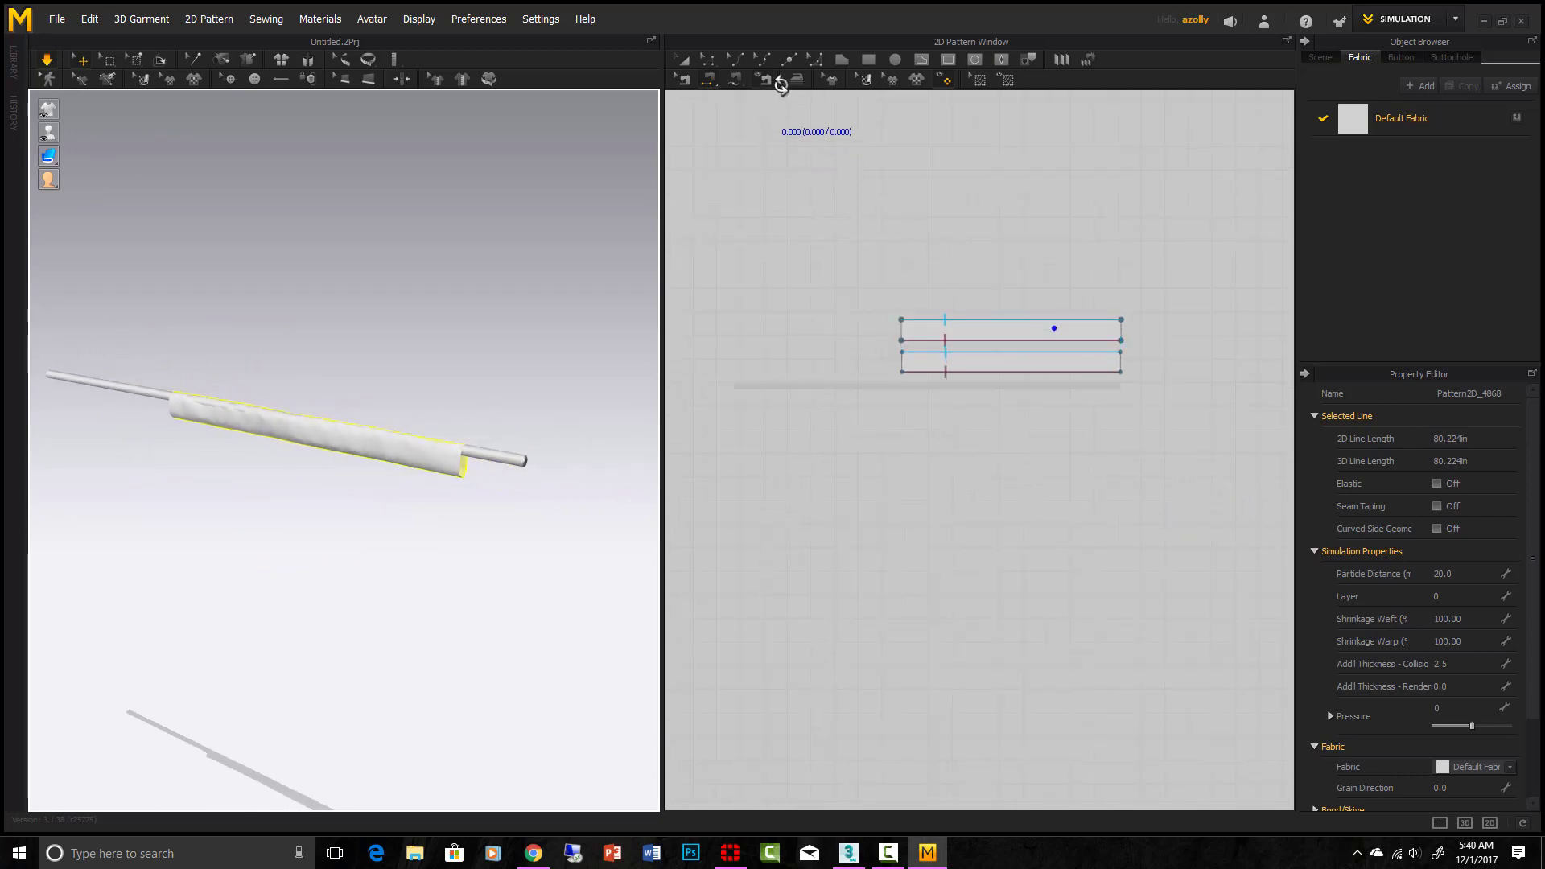
left_click(877, 58)
scroll(1071, 411, "down", 3)
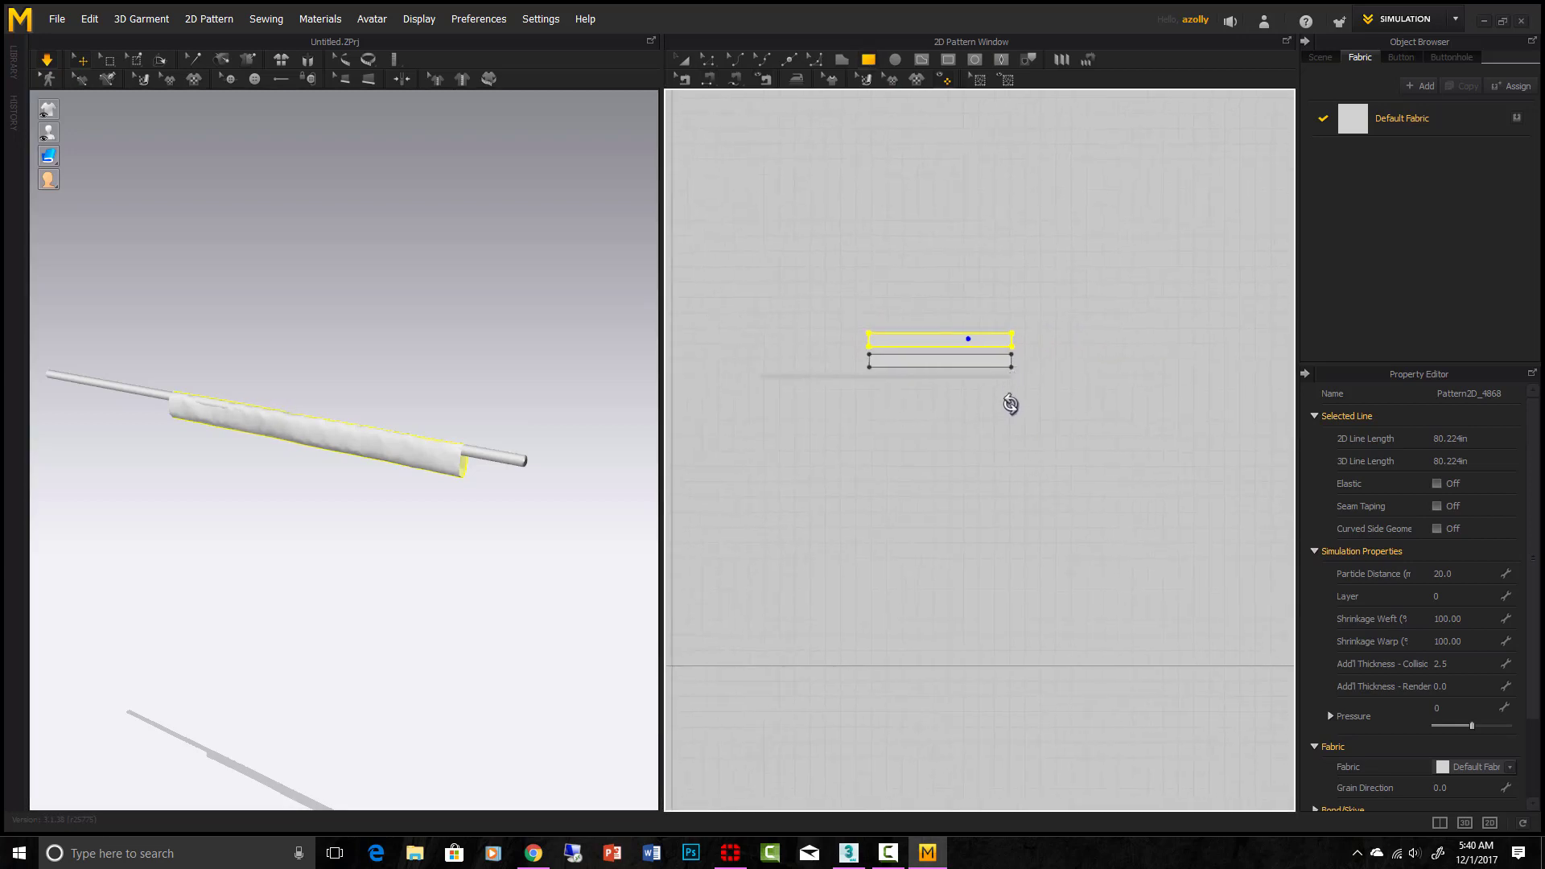
left_click_drag(1011, 386, 866, 664)
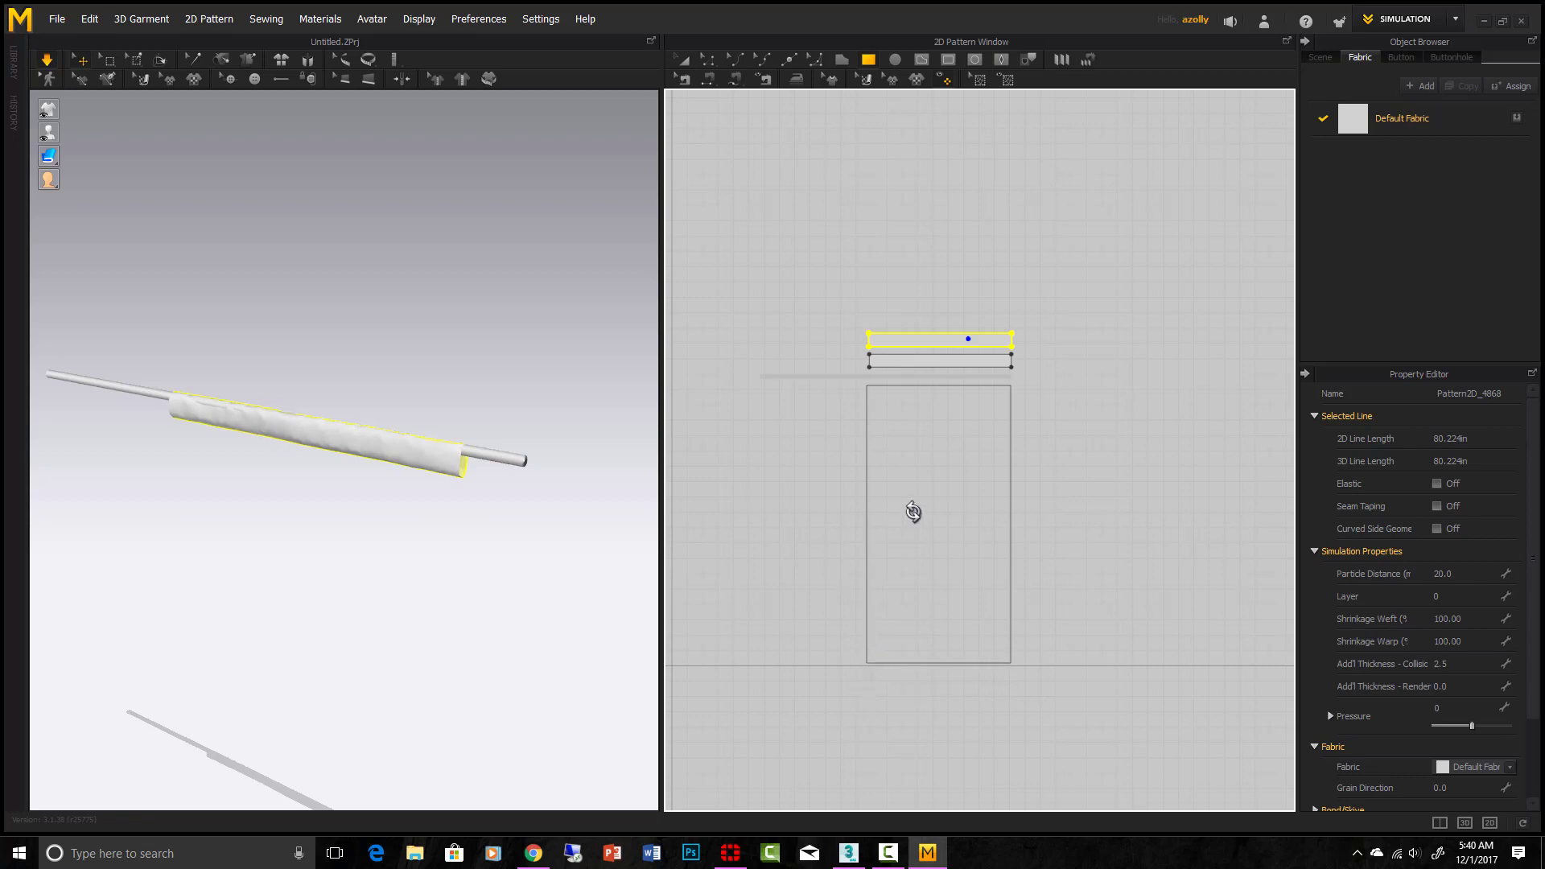
right_click_drag(568, 432, 556, 563)
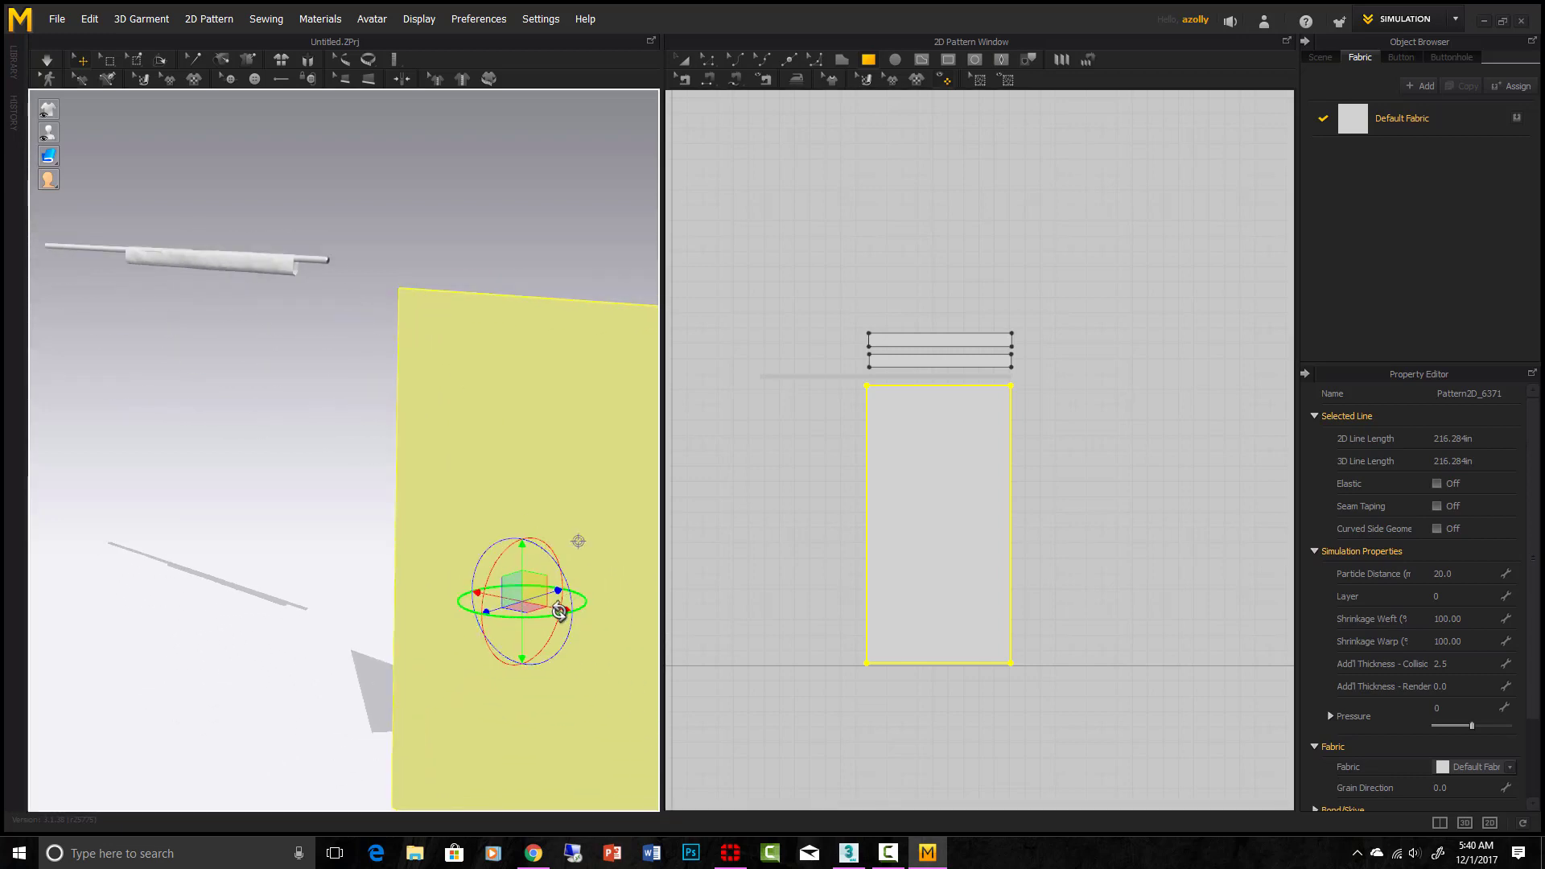
left_click_drag(494, 605, 216, 572)
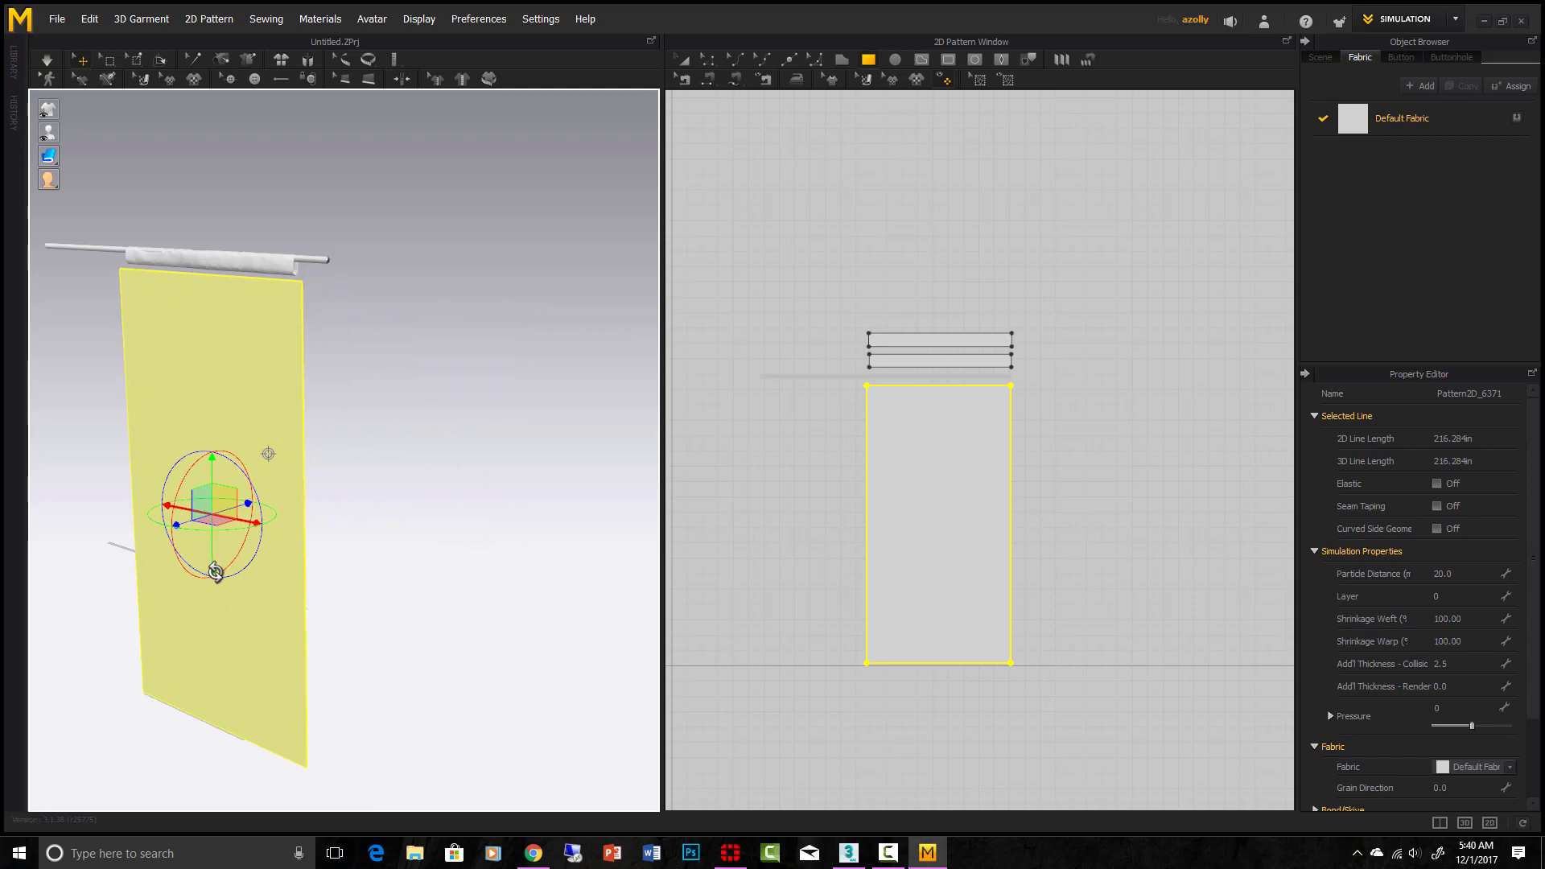
Sew the curtain panel's upper edge to the lower long edge of the bottom strip
scroll(979, 331, "up", 3)
scroll(979, 390, "down", 2)
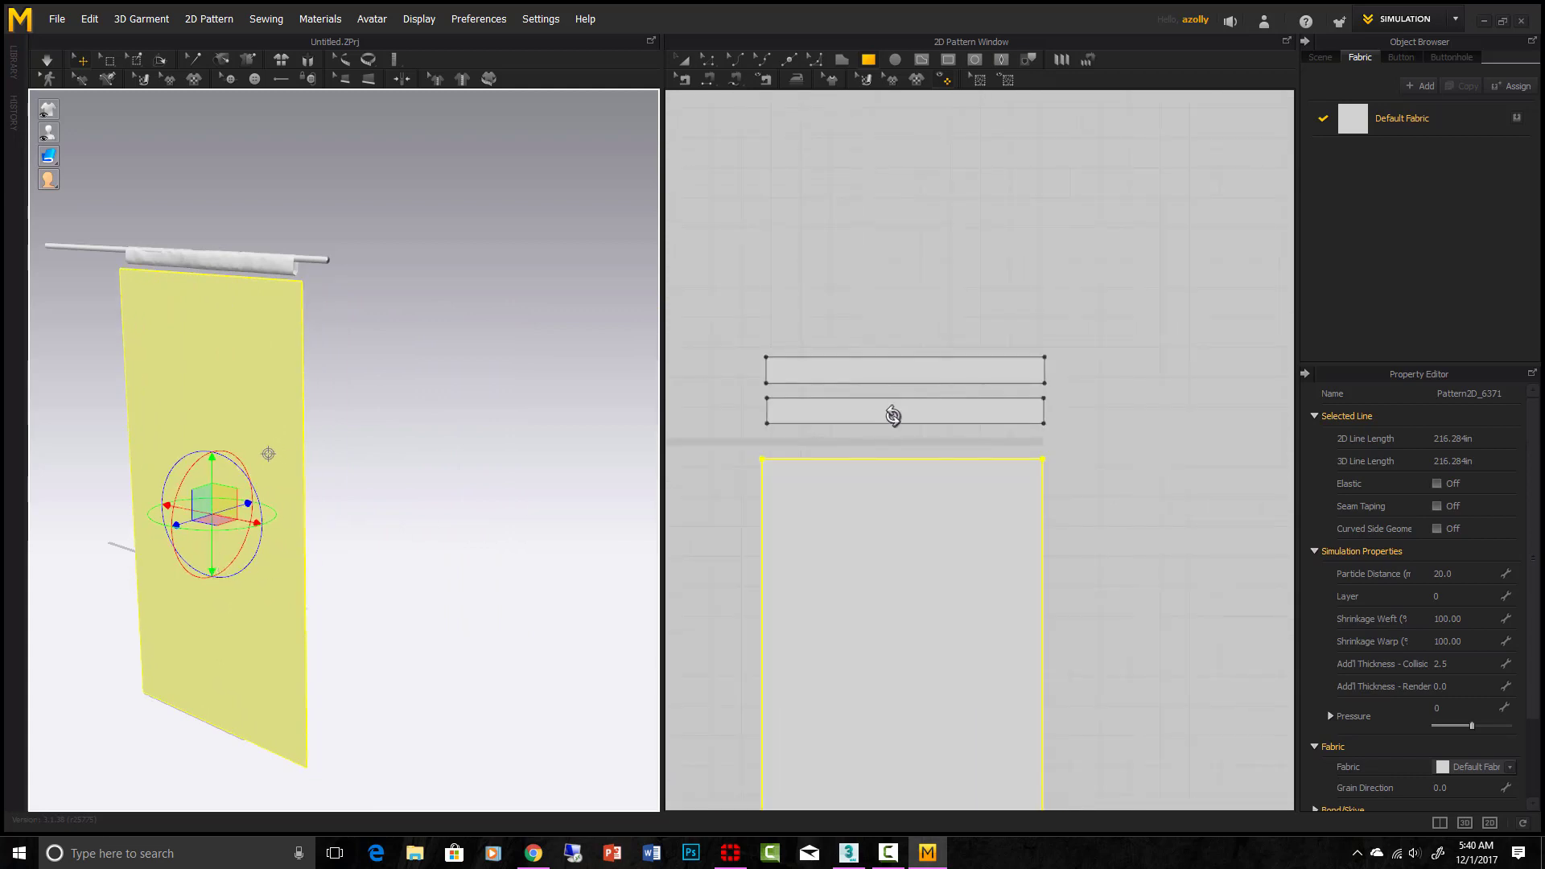
left_click(709, 79)
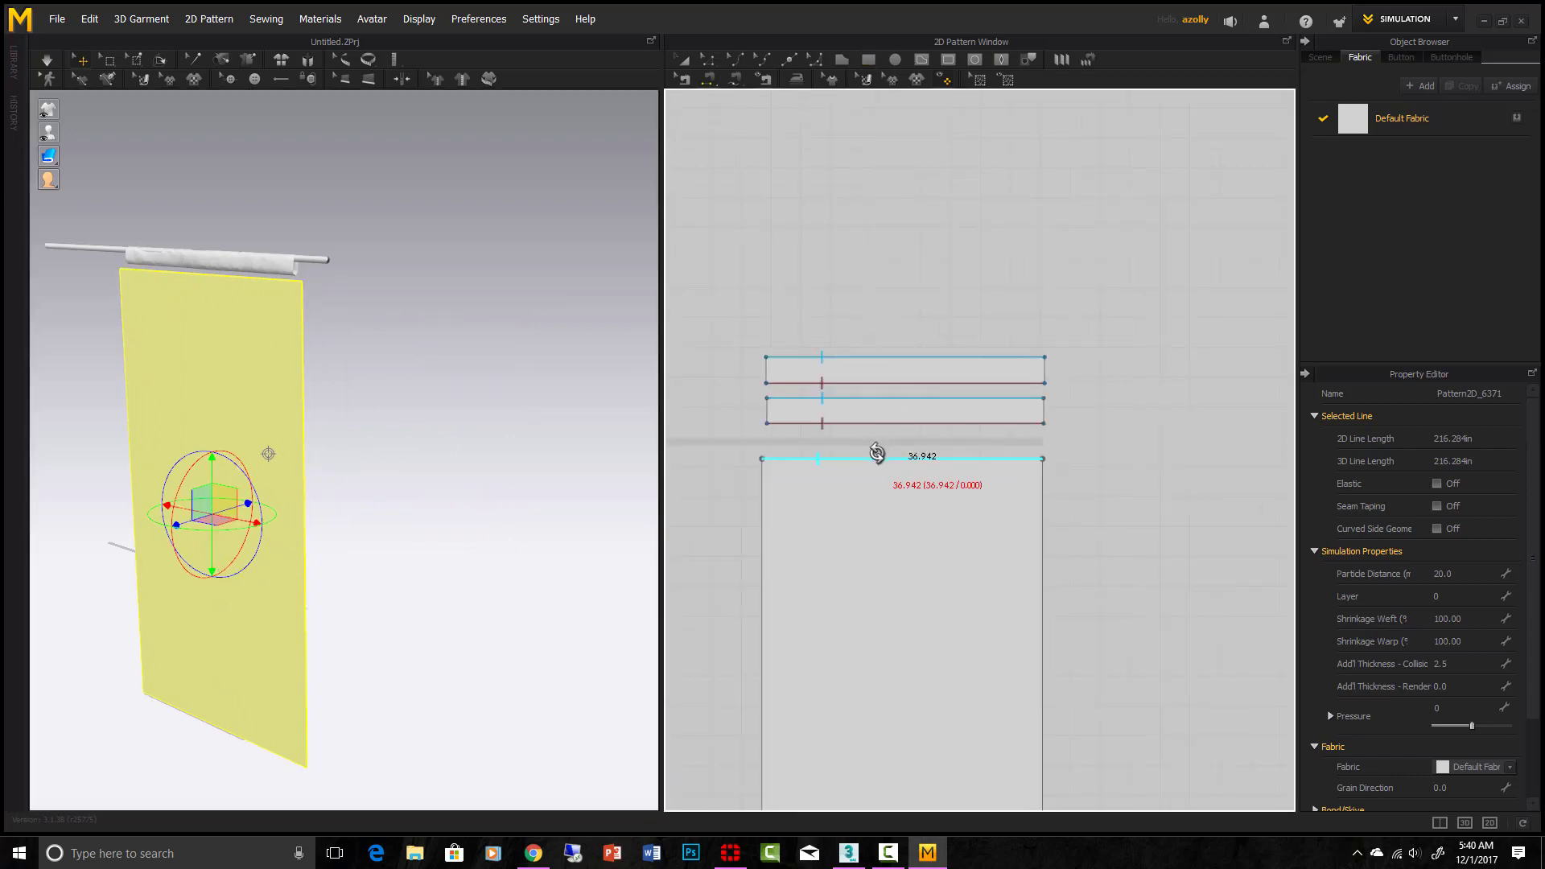
left_click(831, 453)
left_click(828, 424)
Simulate the curtain hanging from the rod, examine how the top strips drape, and undo the simulation
scroll(289, 265, "up", 3)
scroll(229, 167, "up", 2)
right_click_drag(256, 173, 418, 284)
scroll(418, 284, "up", 1)
left_click(48, 64)
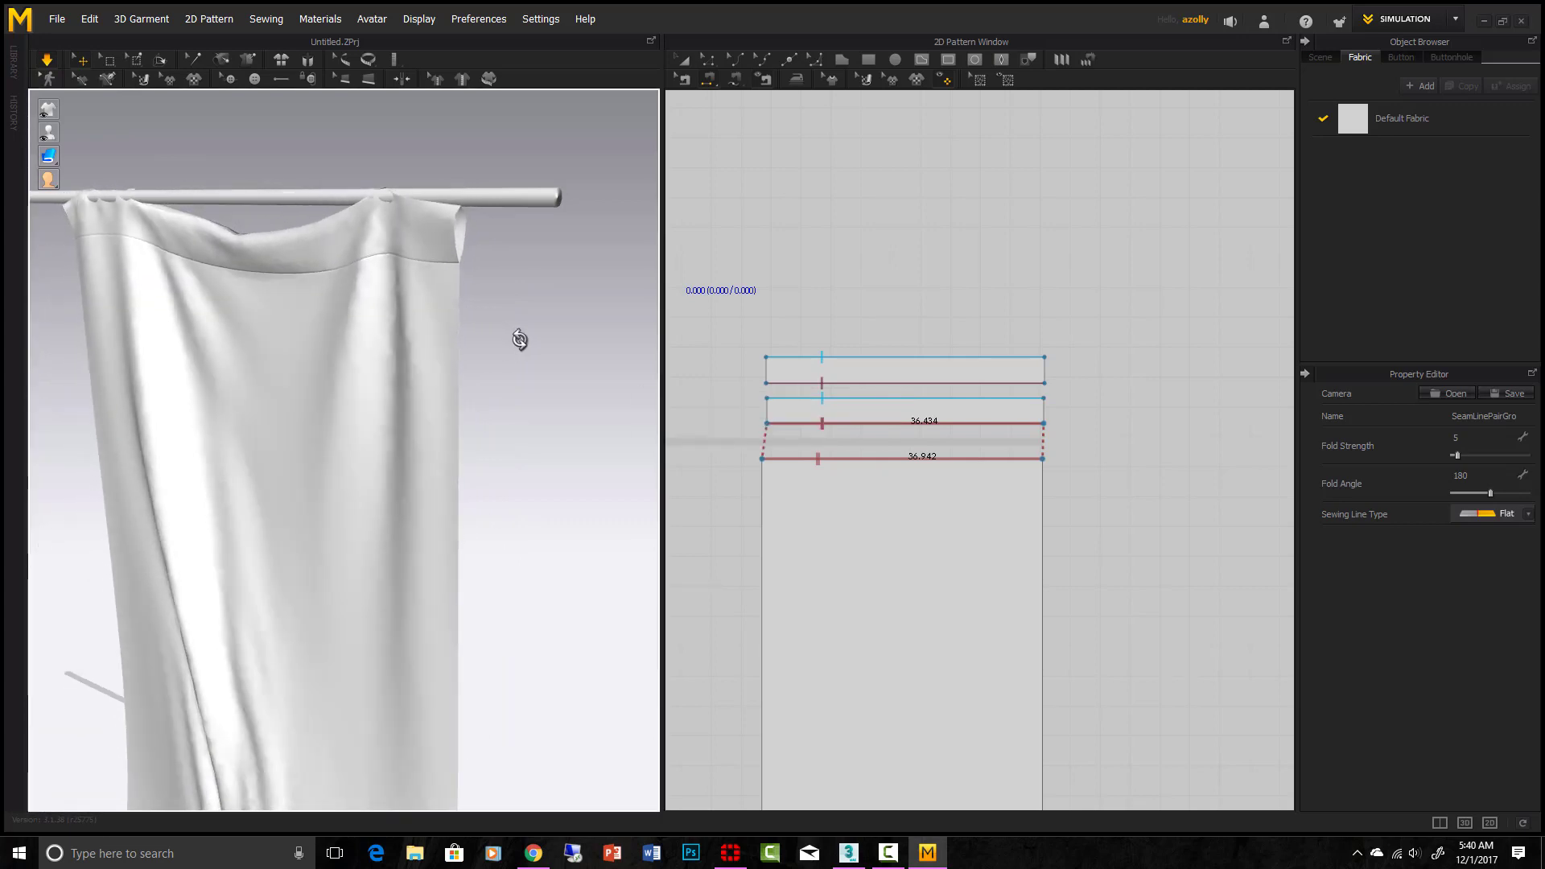
scroll(519, 340, "down", 2)
middle_click_drag(520, 340, 579, 283)
scroll(580, 283, "down", 1)
right_click_drag(579, 282, 564, 296)
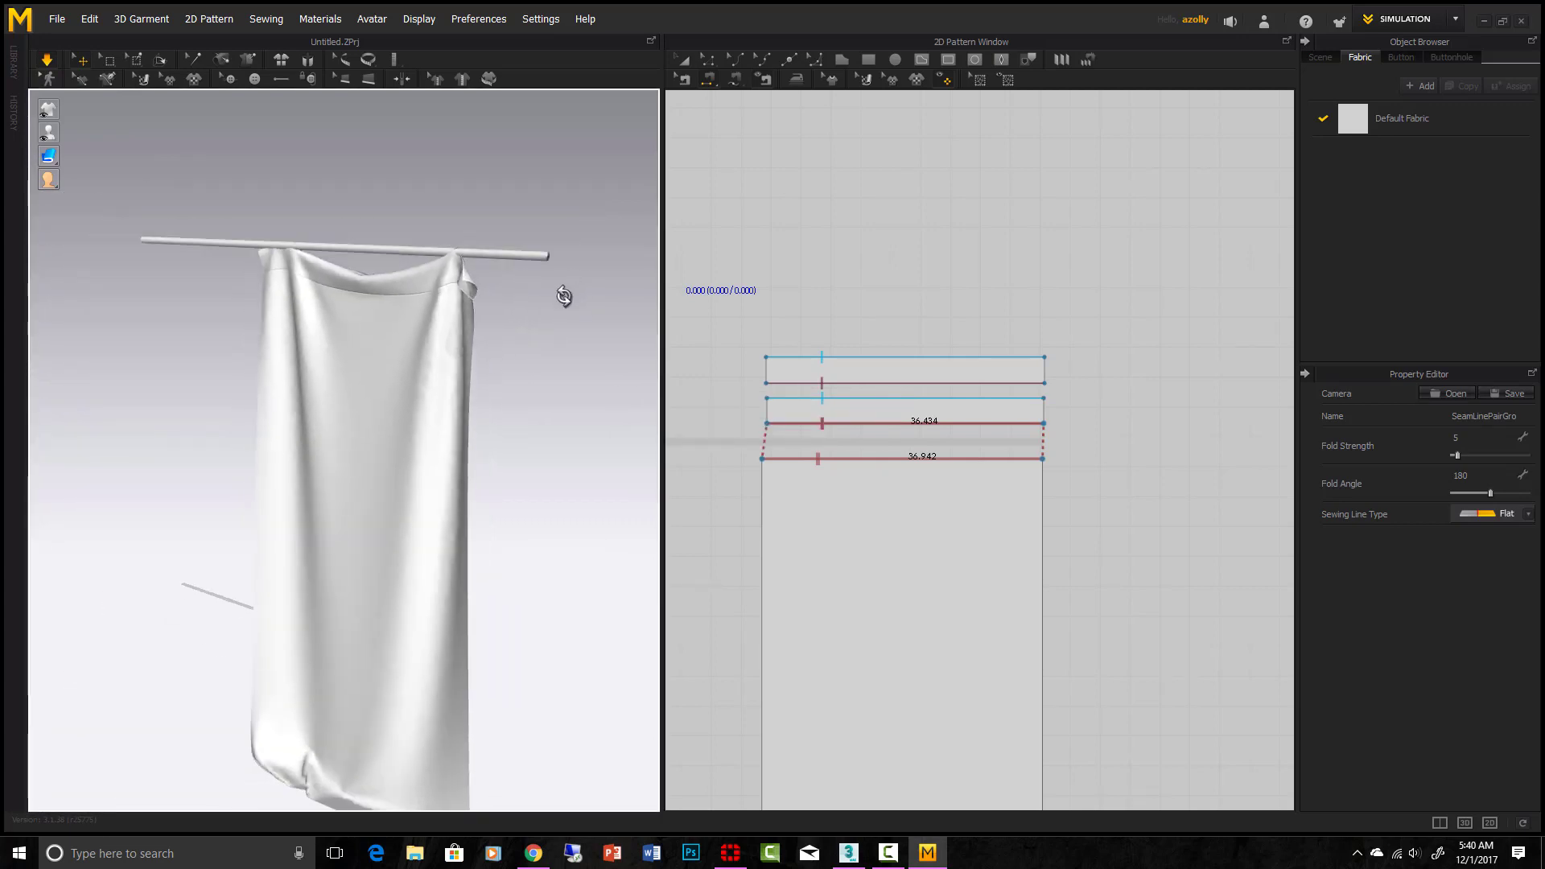
scroll(564, 296, "down", 1)
middle_click_drag(568, 310, 604, 392)
scroll(525, 394, "up", 3)
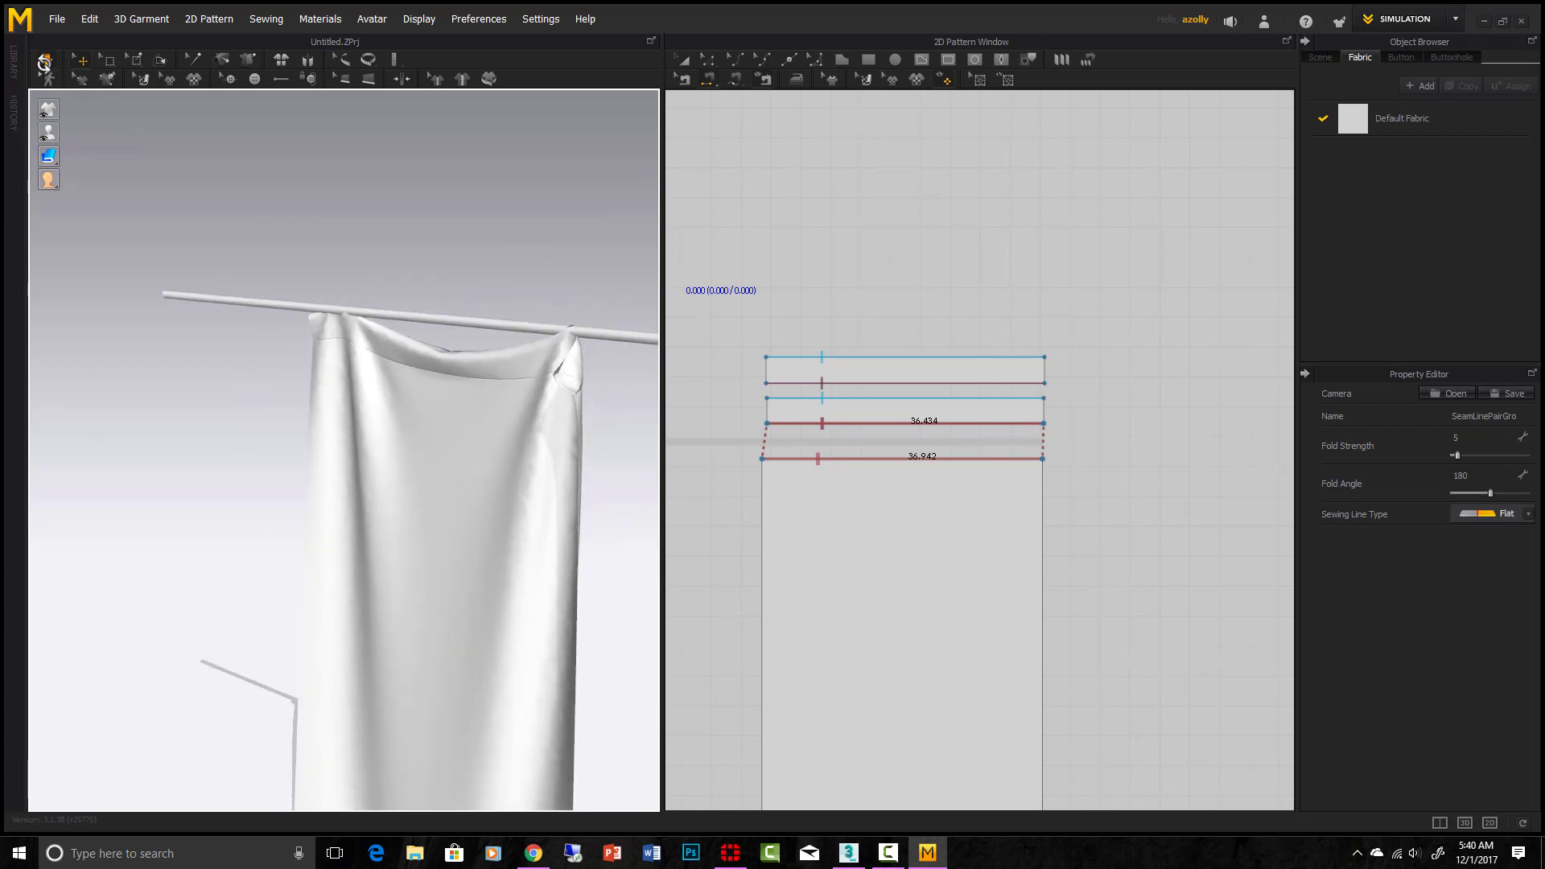
left_click(44, 62)
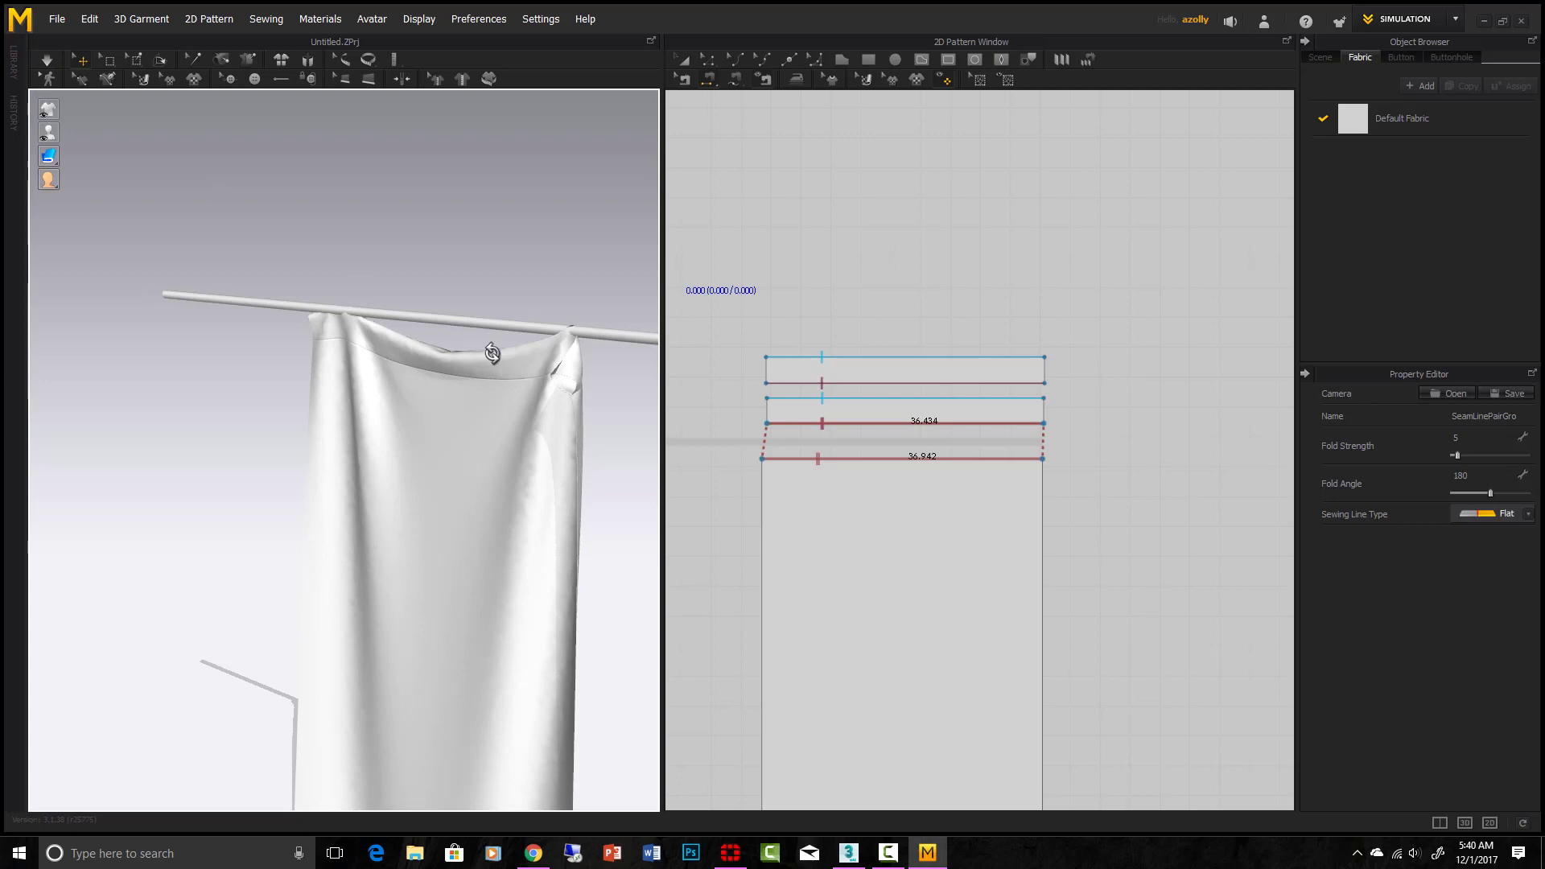
key("ctrl+z")
Strengthen and solidify the two strips wrapped around the rod, and run the simulation
left_click(566, 345)
right_click_drag(566, 345, 441, 322)
right_click(441, 322)
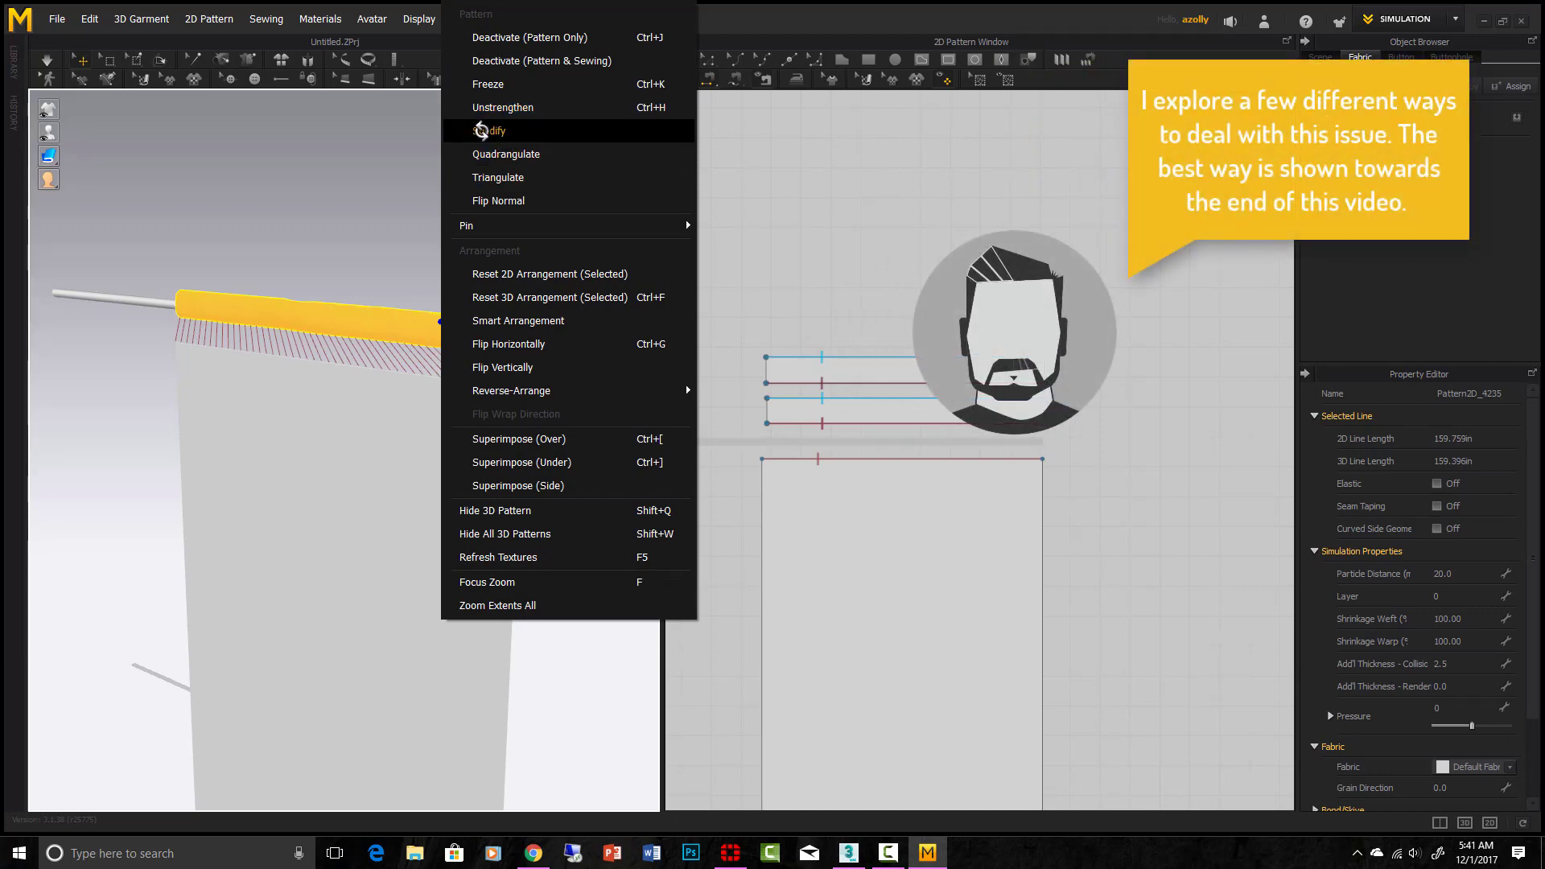
left_click(241, 249)
left_click(47, 61)
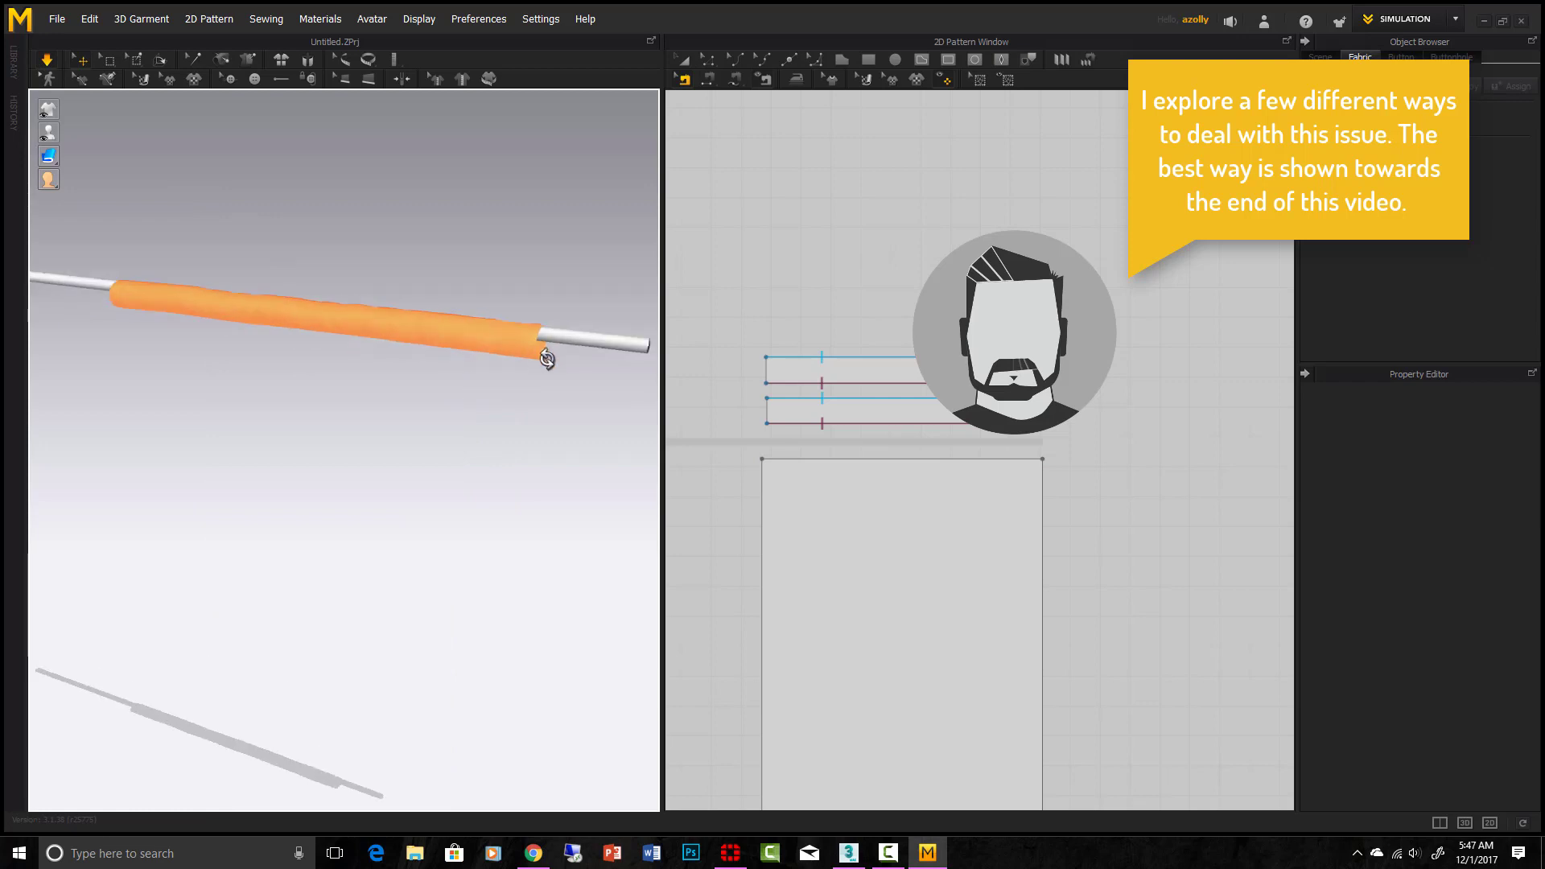
Set the Solidify strength of both strips to 99 and simulate them around the rod again
right_click_drag(545, 355, 462, 375)
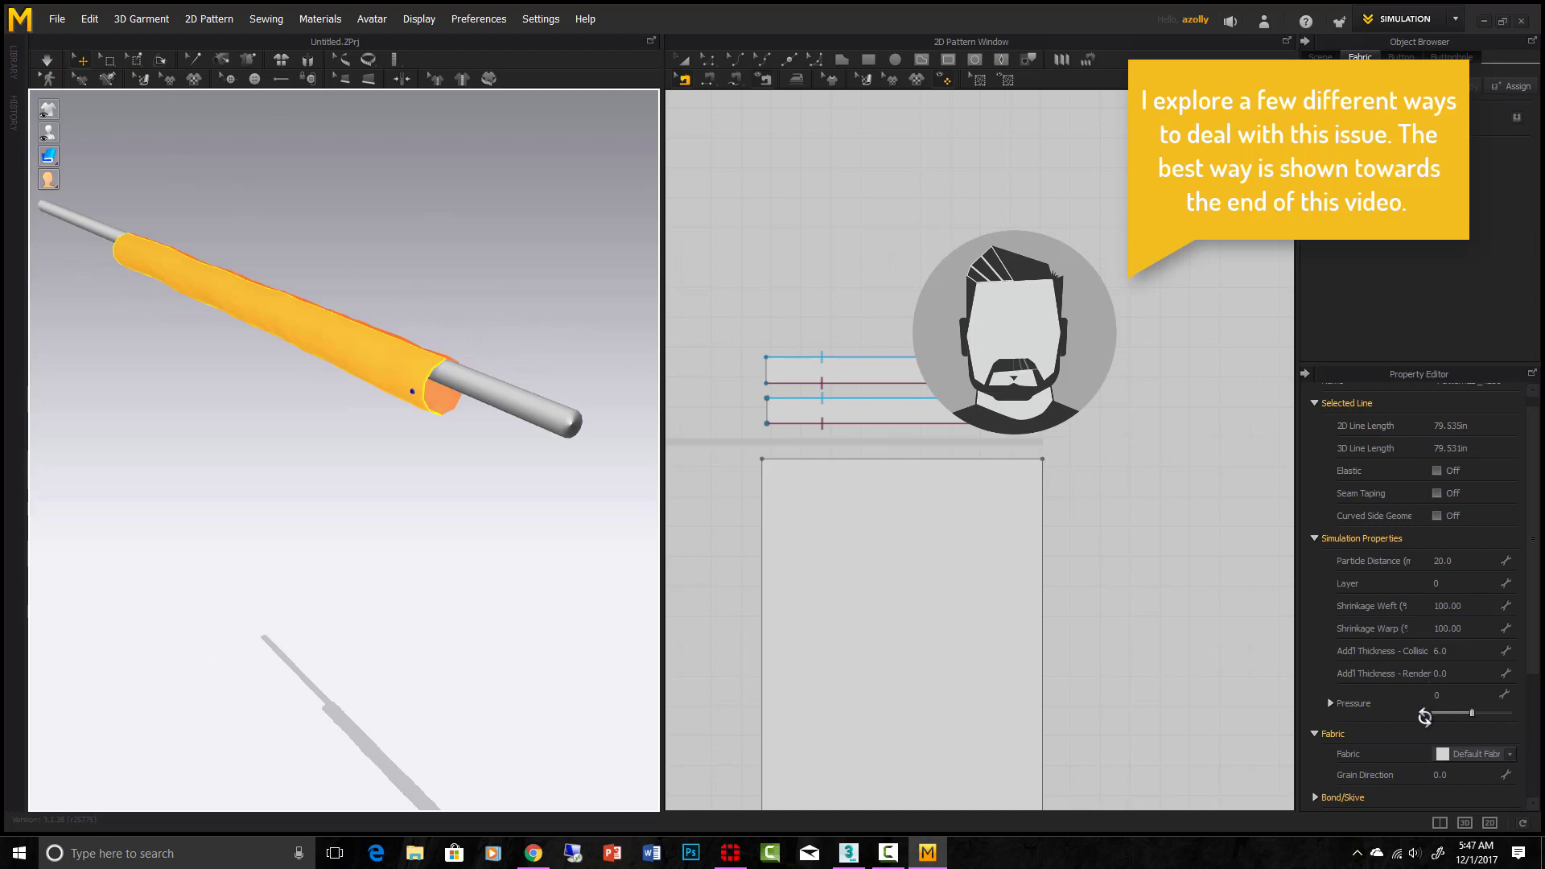
scroll(1425, 716, "down", 4)
left_click(874, 351)
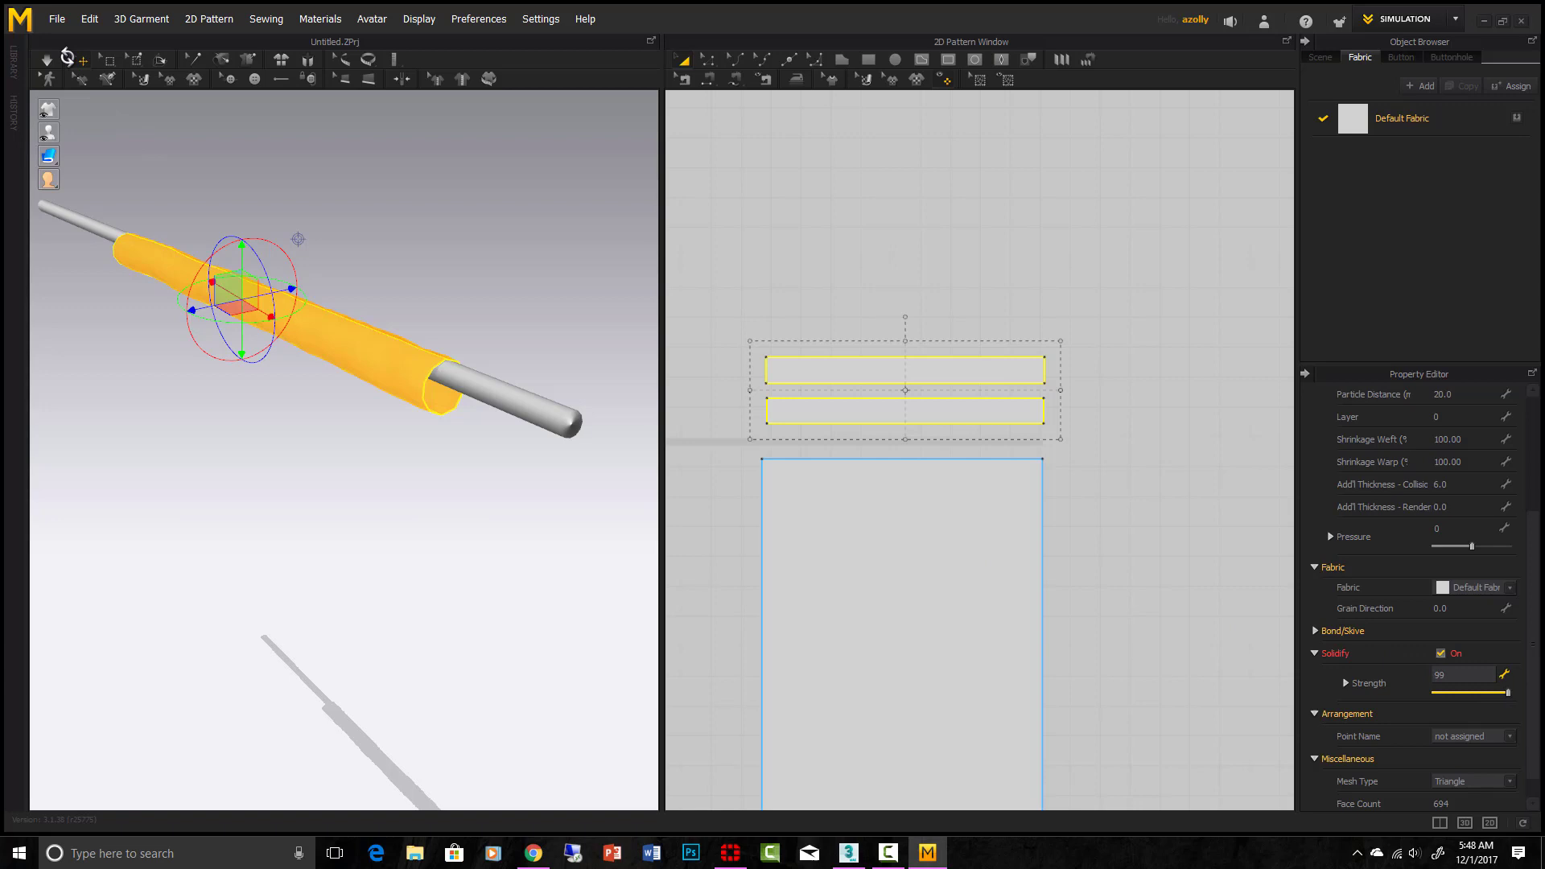
right_click_drag(81, 90, 74, 103)
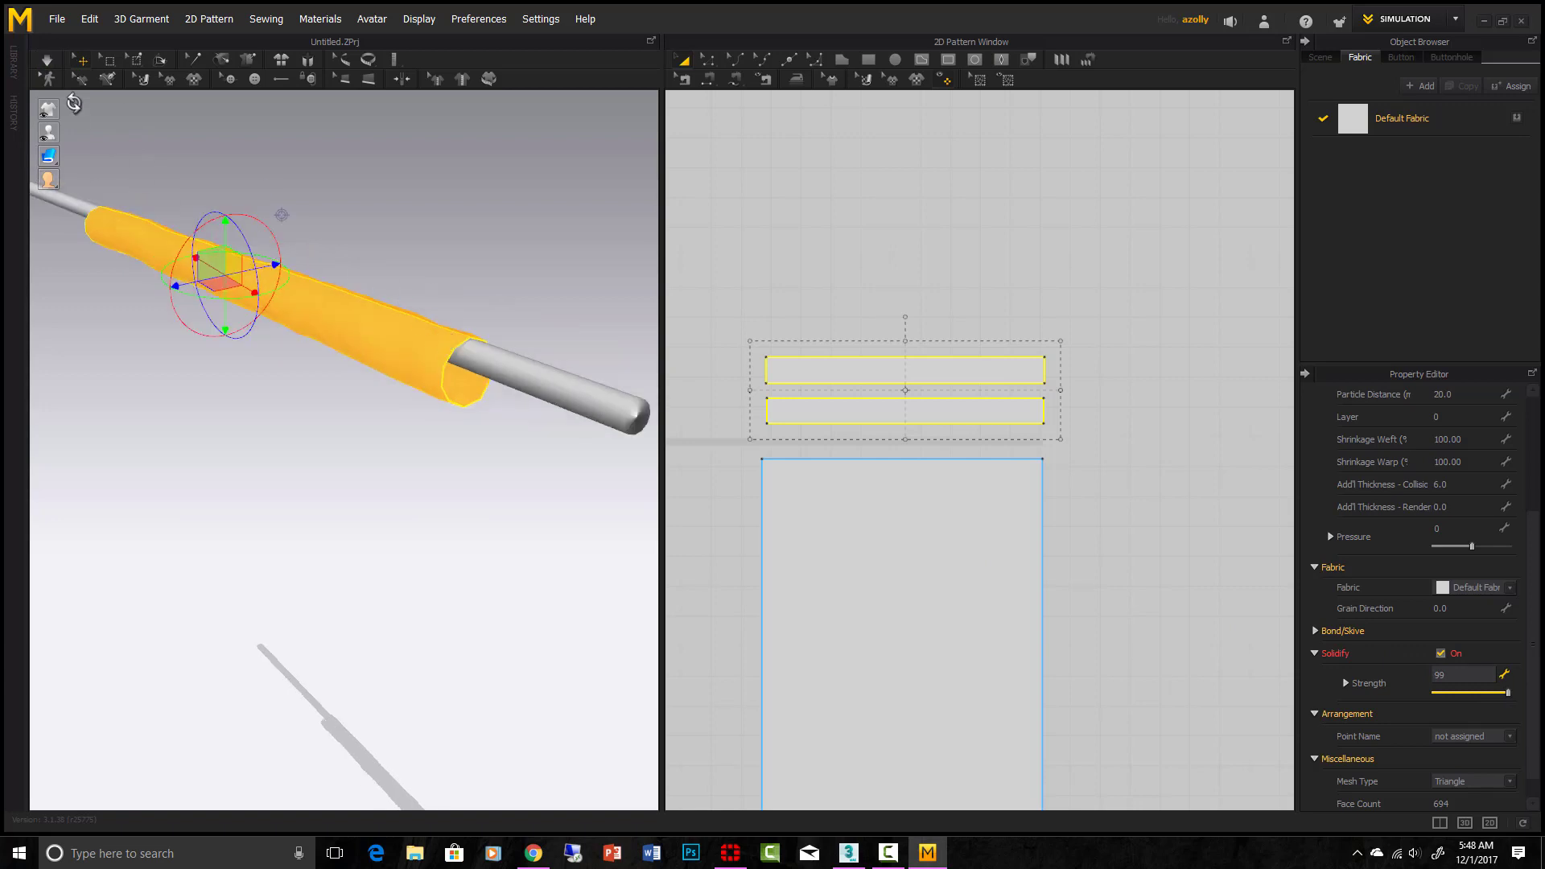
left_click(44, 66)
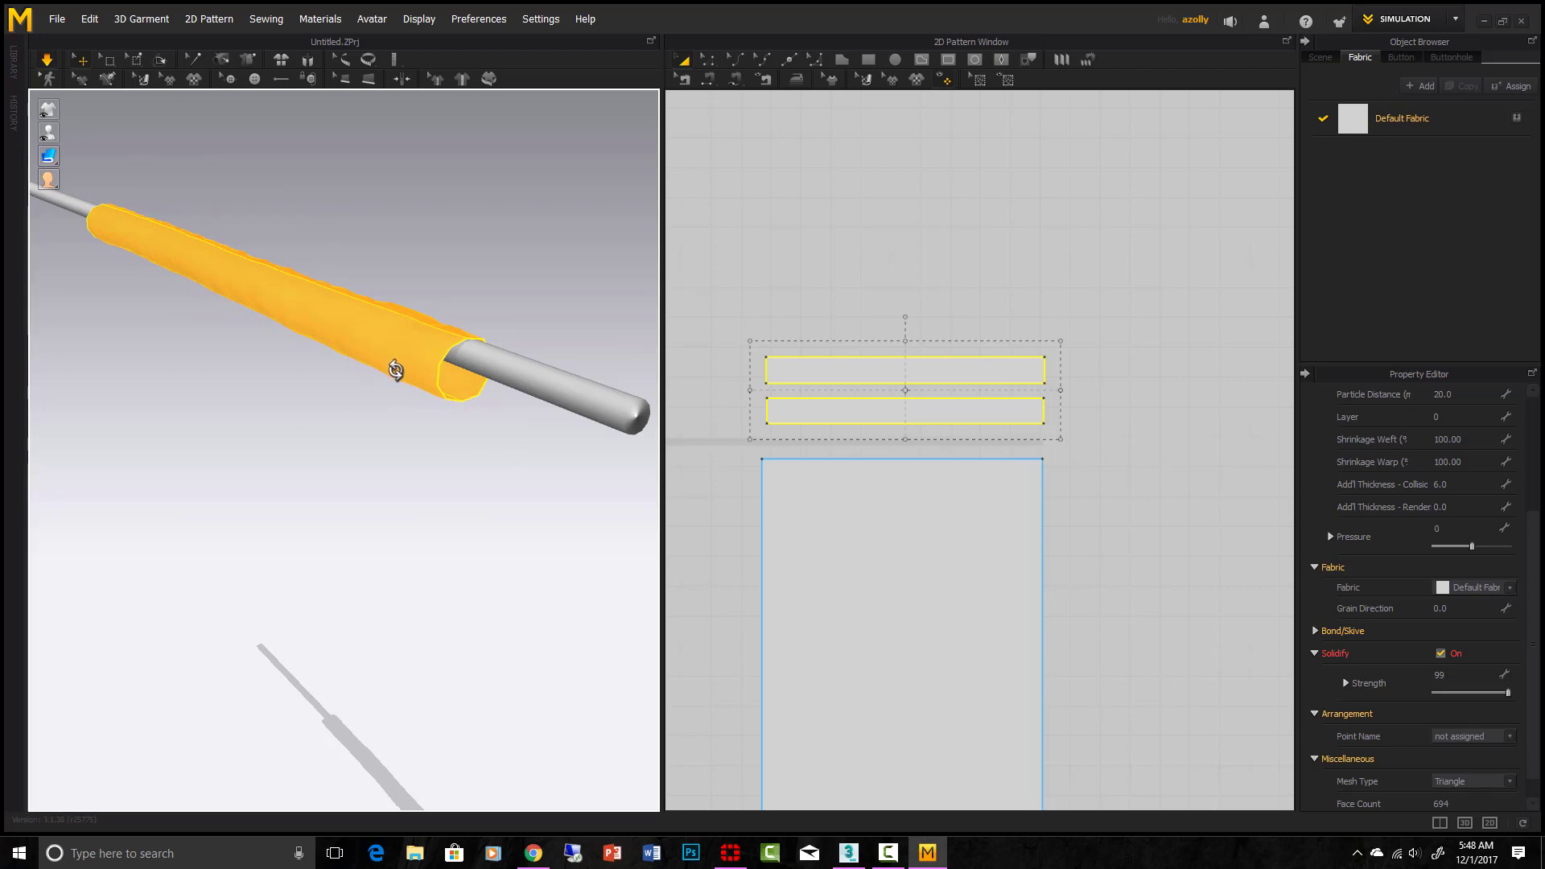
right_click_drag(395, 369, 501, 511)
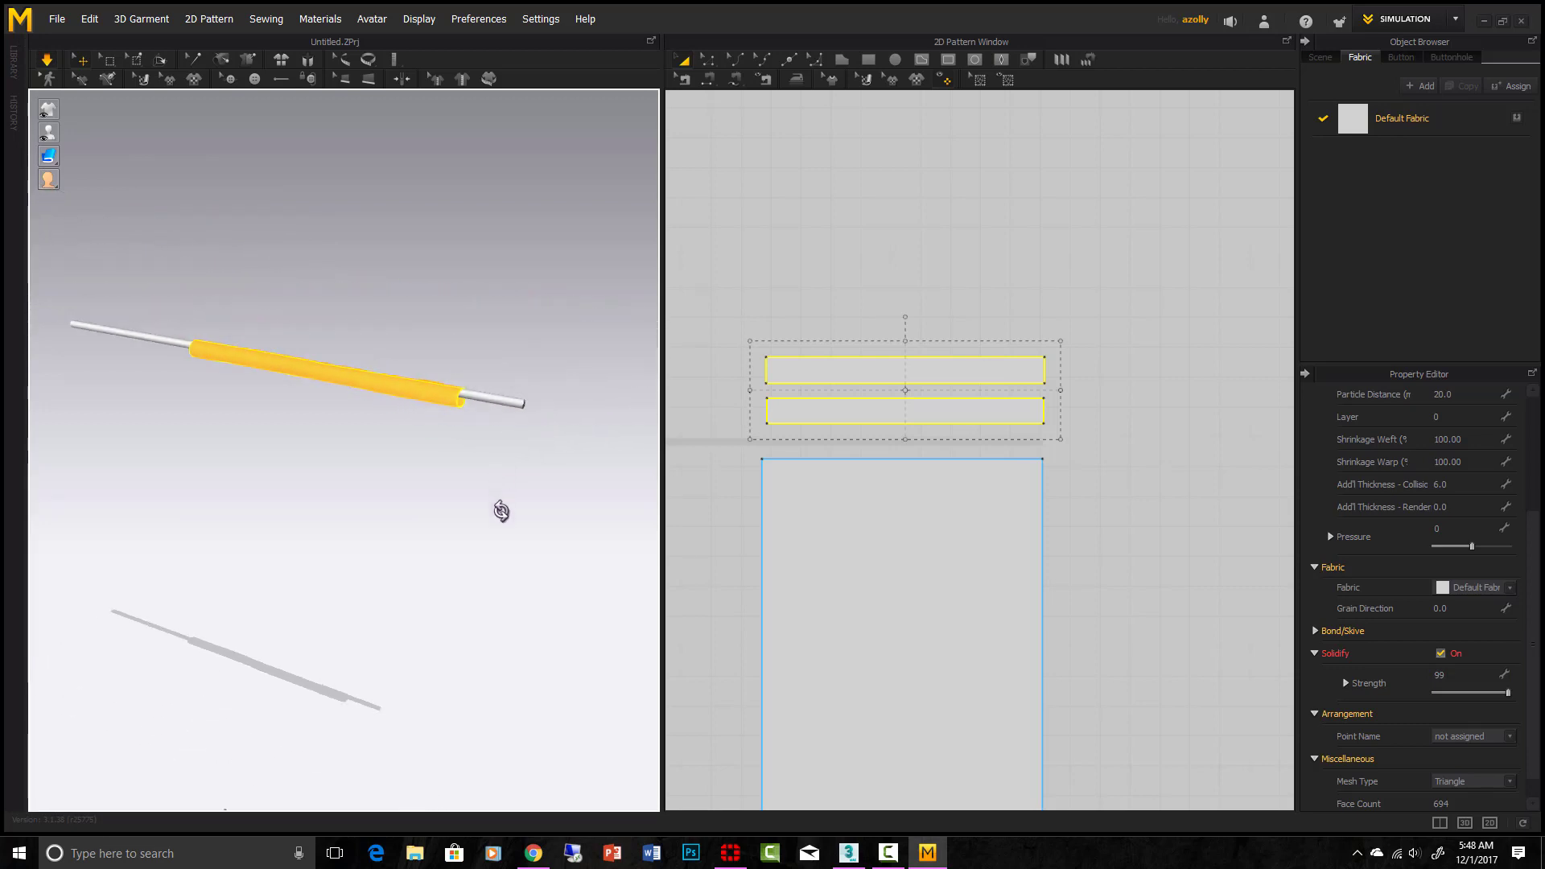
left_click(45, 61)
Reset the 3D arrangement of the crumpled curtain panel so it stands flat below the rod
scroll(322, 443, "down", 5)
right_click_drag(346, 556, 330, 771)
left_click(330, 770)
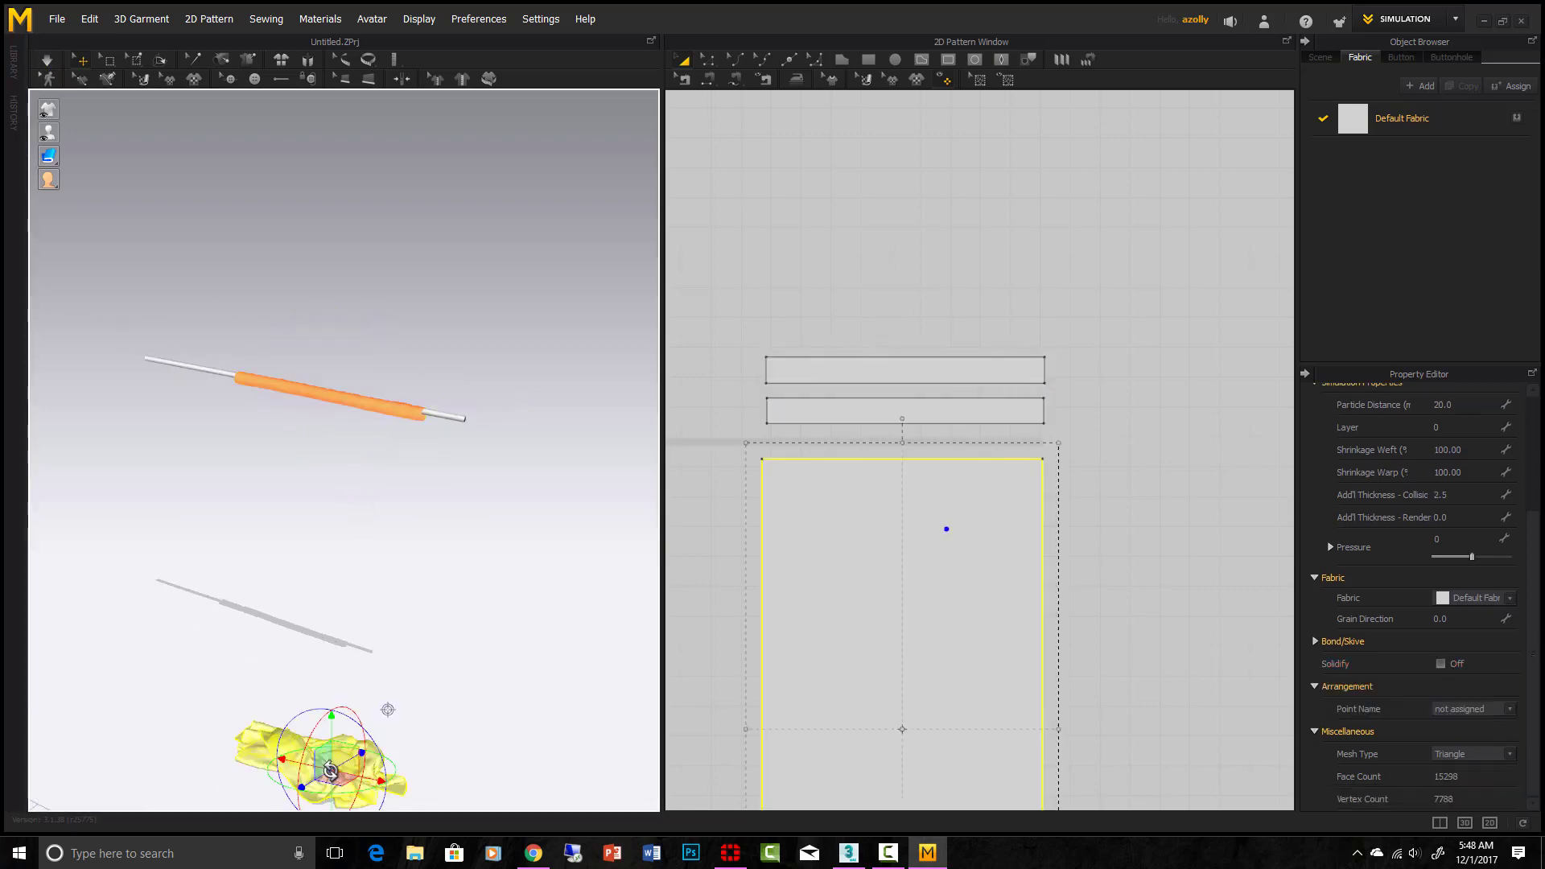
right_click(332, 768)
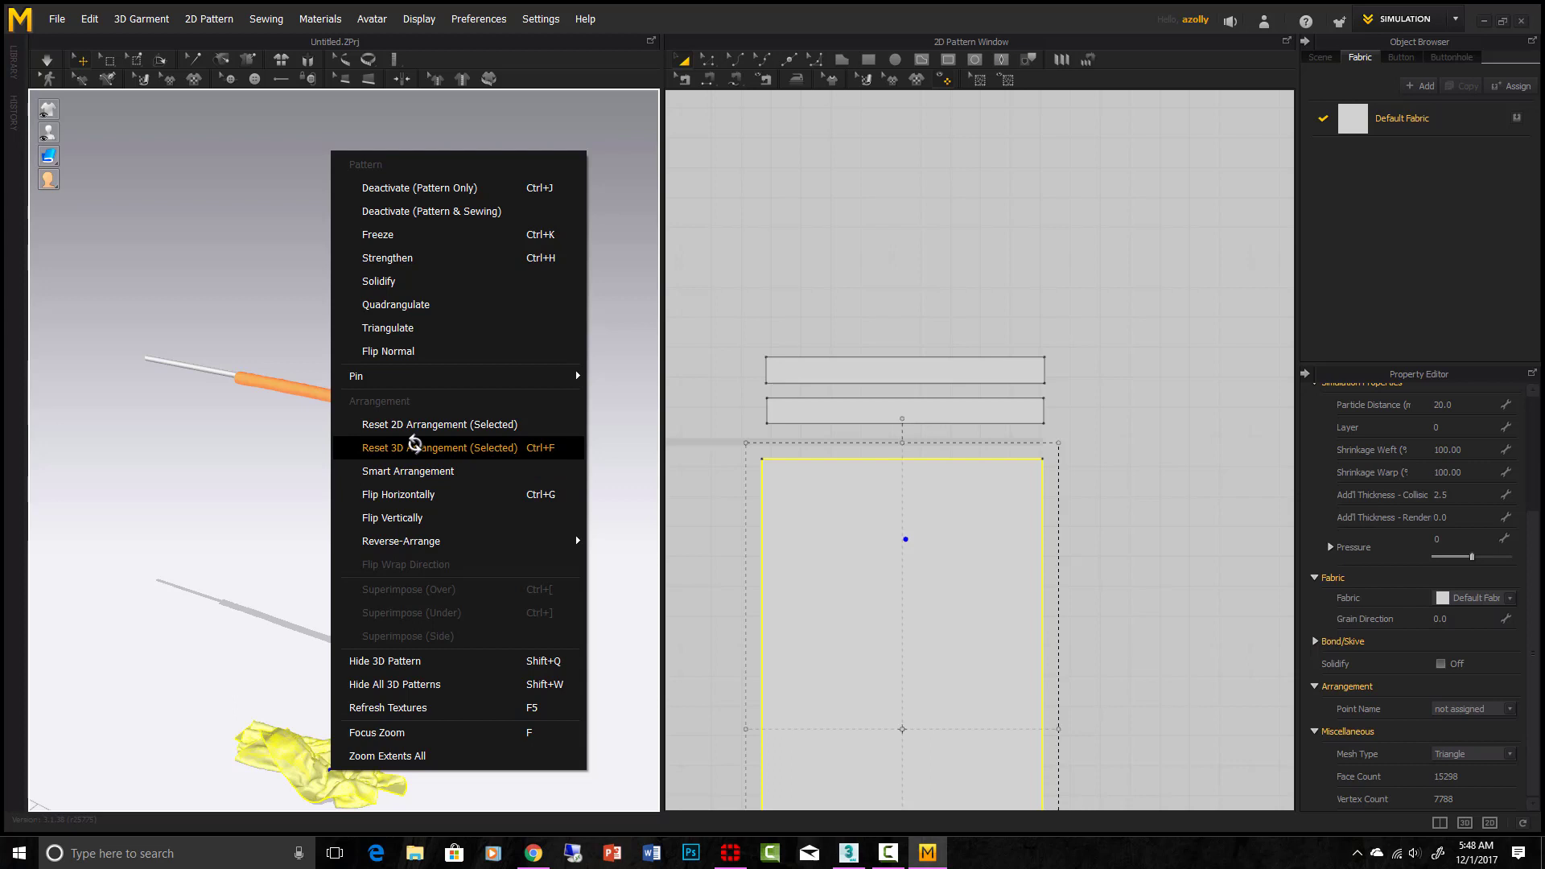
left_click(414, 446)
scroll(399, 402, "up", 4)
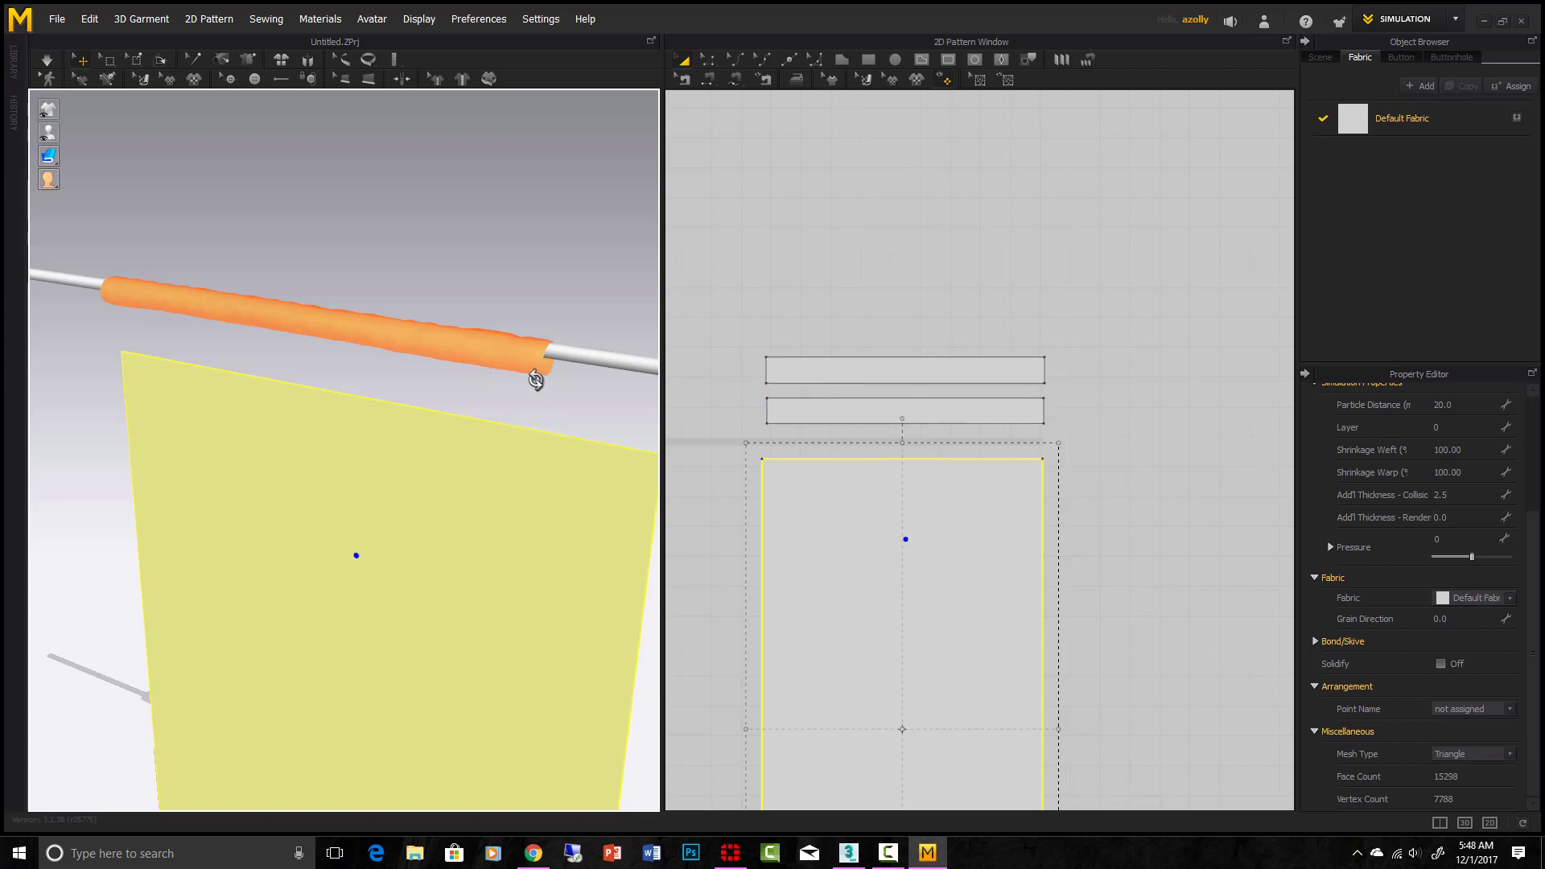
Sew the curtain panel's upper edge to the bottom strip's lower edge and simulate it, checking the drape down to the hem
left_click(709, 59)
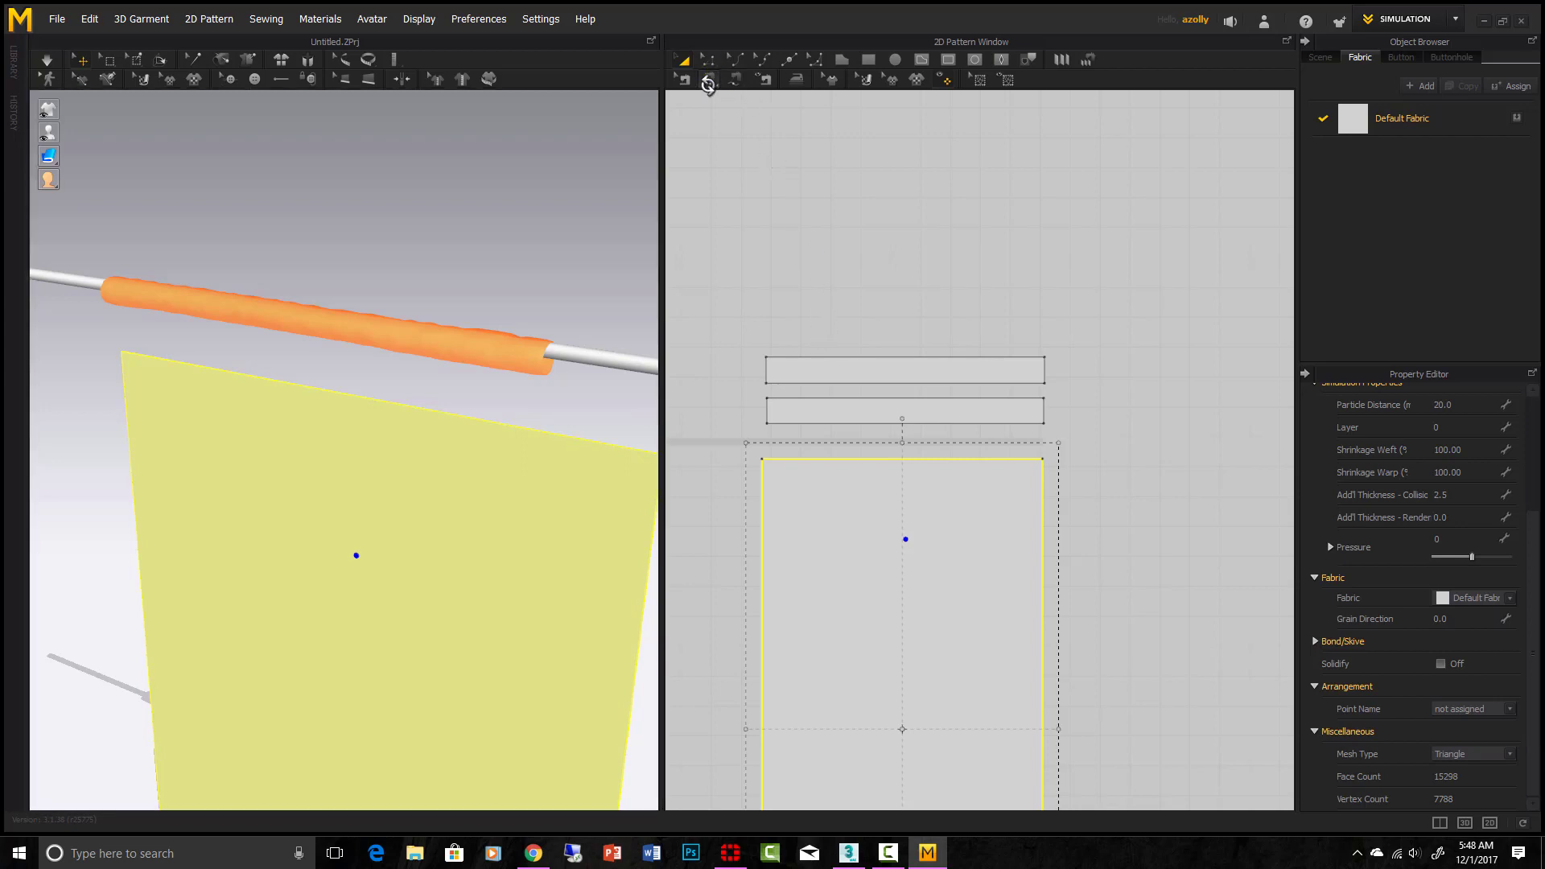
left_click_drag(818, 460, 821, 421)
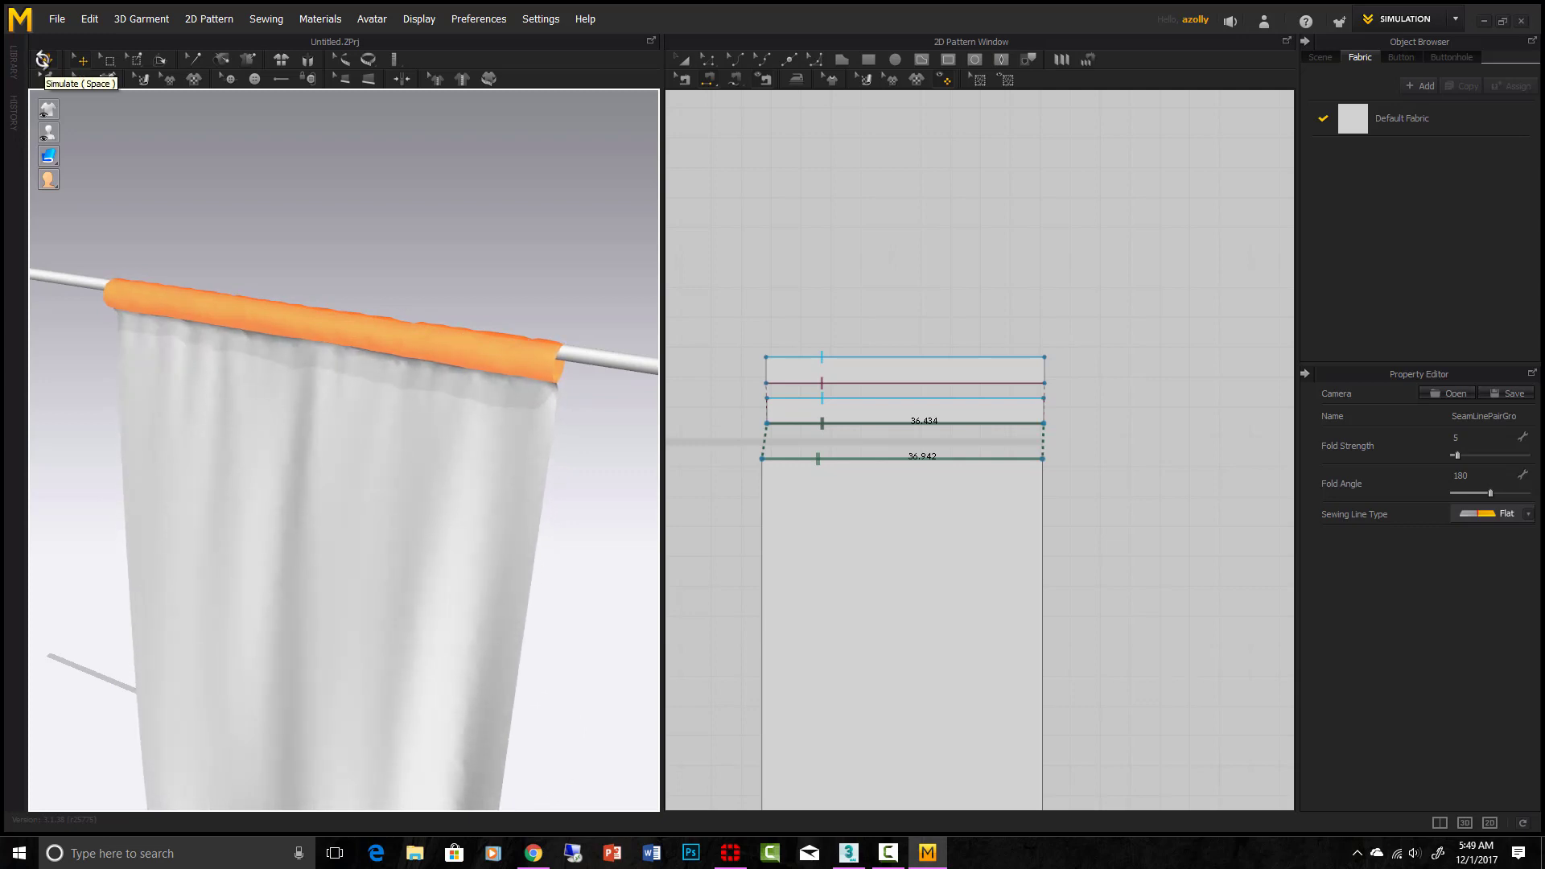
scroll(524, 434, "down", 7)
middle_click_drag(530, 461, 539, 400)
scroll(532, 403, "up", 1)
mouse_move(532, 401)
right_mouse_down()
mouse_move(528, 456)
mouse_move(517, 419)
right_mouse_up()
right_click_drag(578, 470, 253, 547)
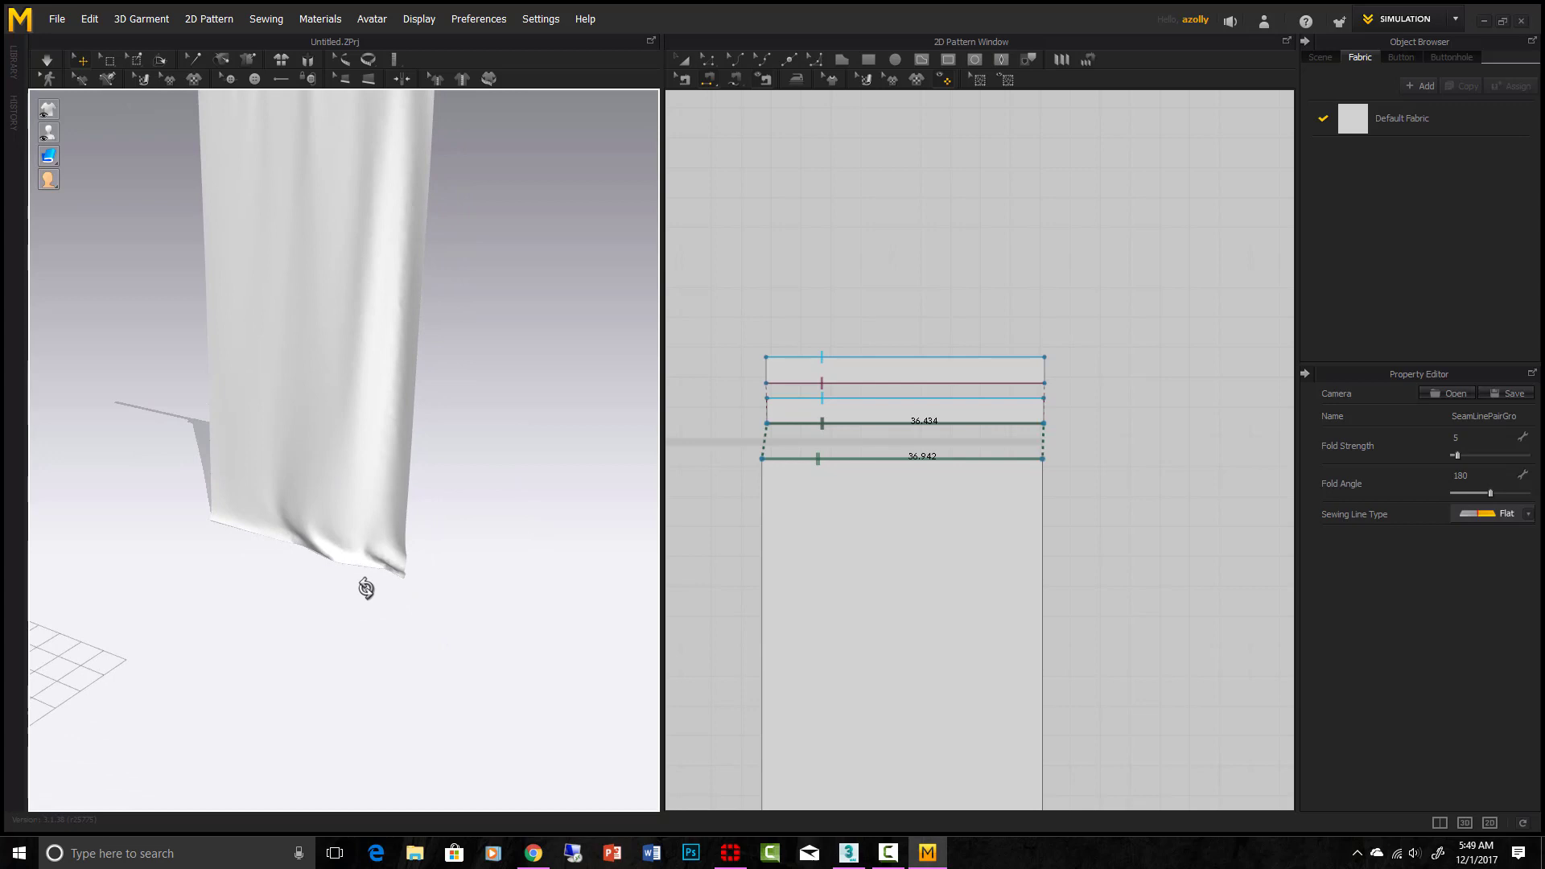
Shorten the curtain panel slightly by raising its lower edge, simulating and fine-tuning the edge so the hem clears the floor
middle_click_drag(1019, 642, 1012, 347)
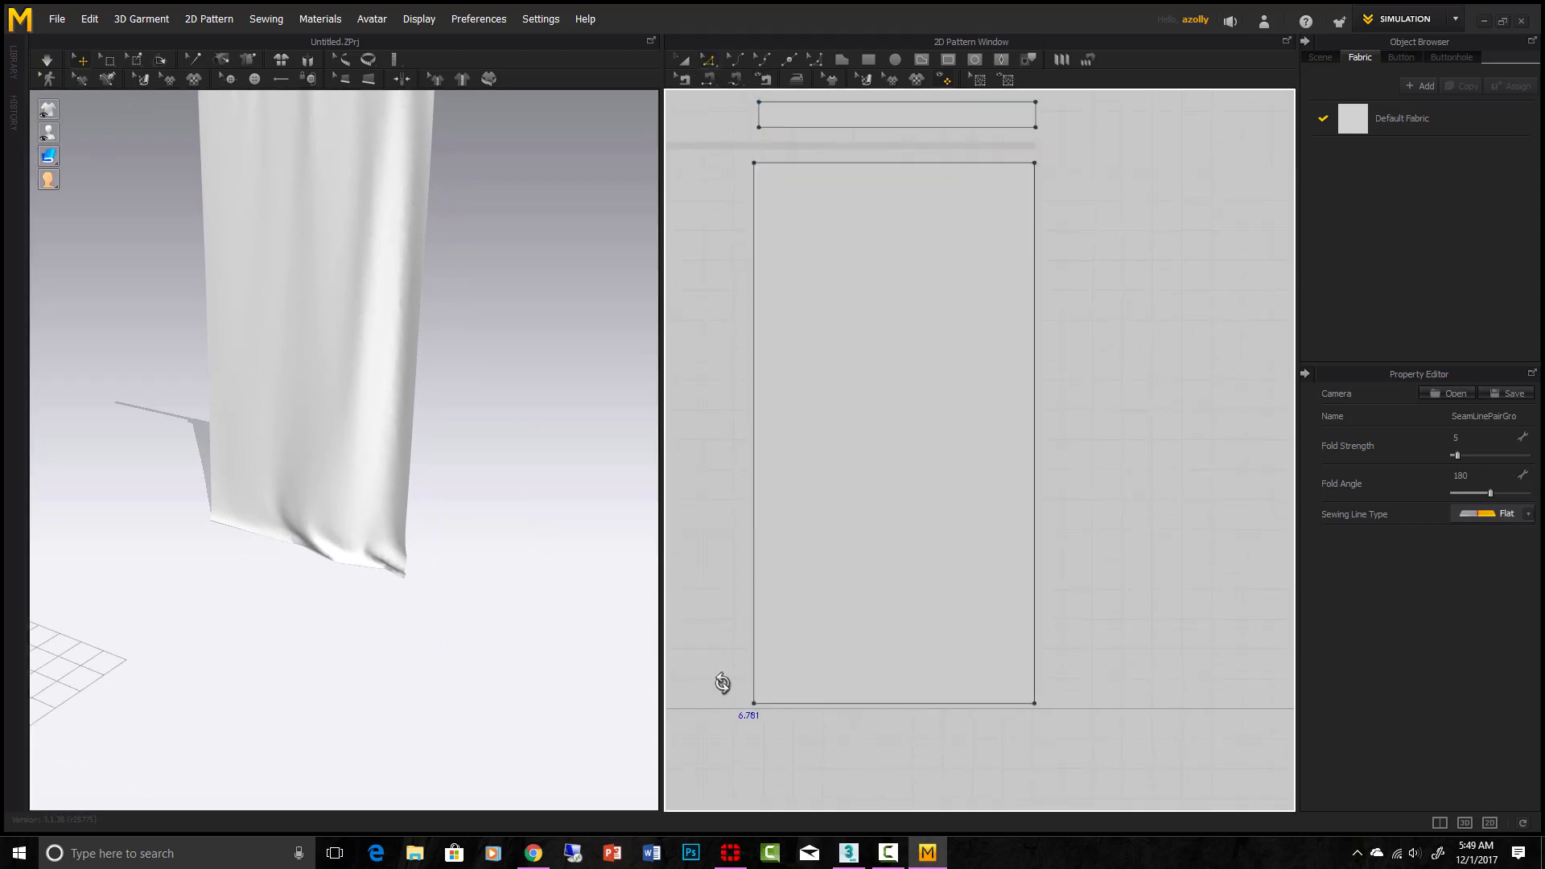
left_click_drag(729, 683, 825, 722)
left_click_drag(1028, 710, 1030, 712)
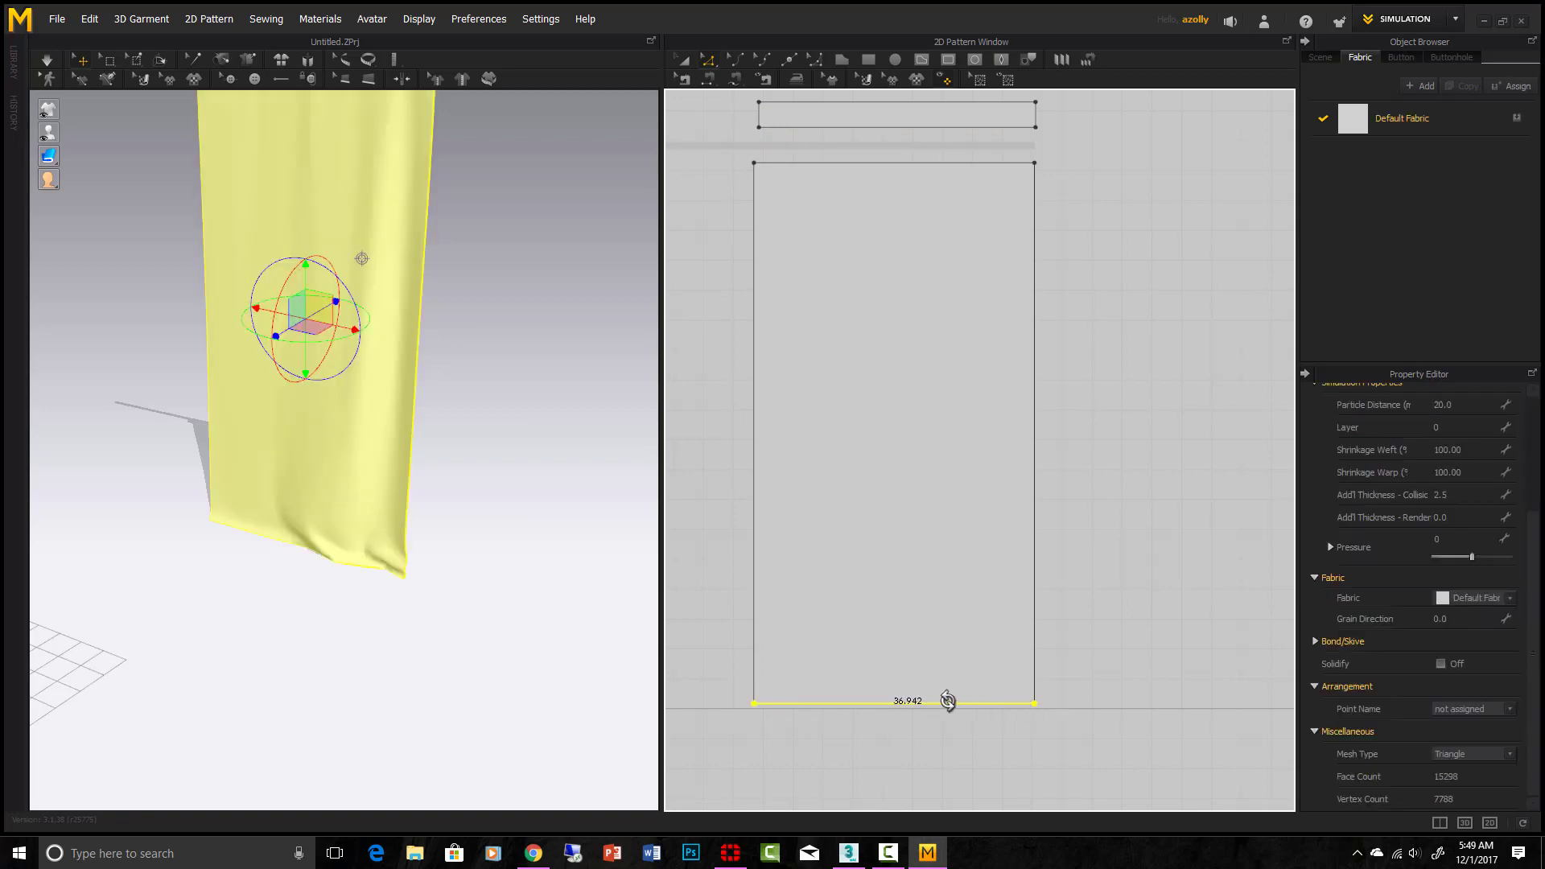
left_click(922, 693)
key("a")
left_click(922, 691)
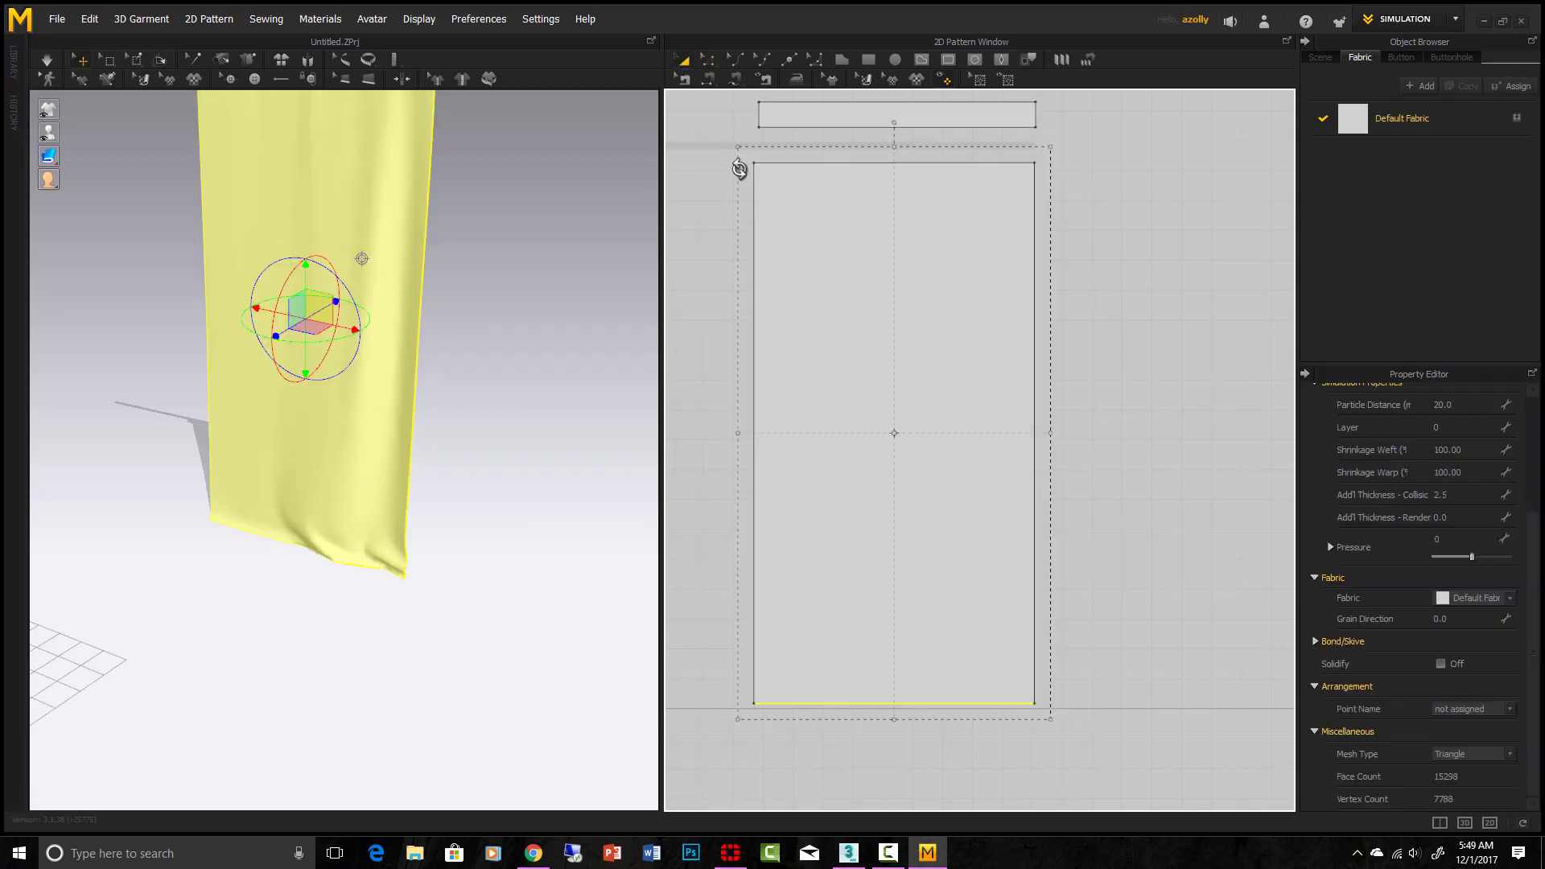
left_click(708, 59)
left_click(49, 60)
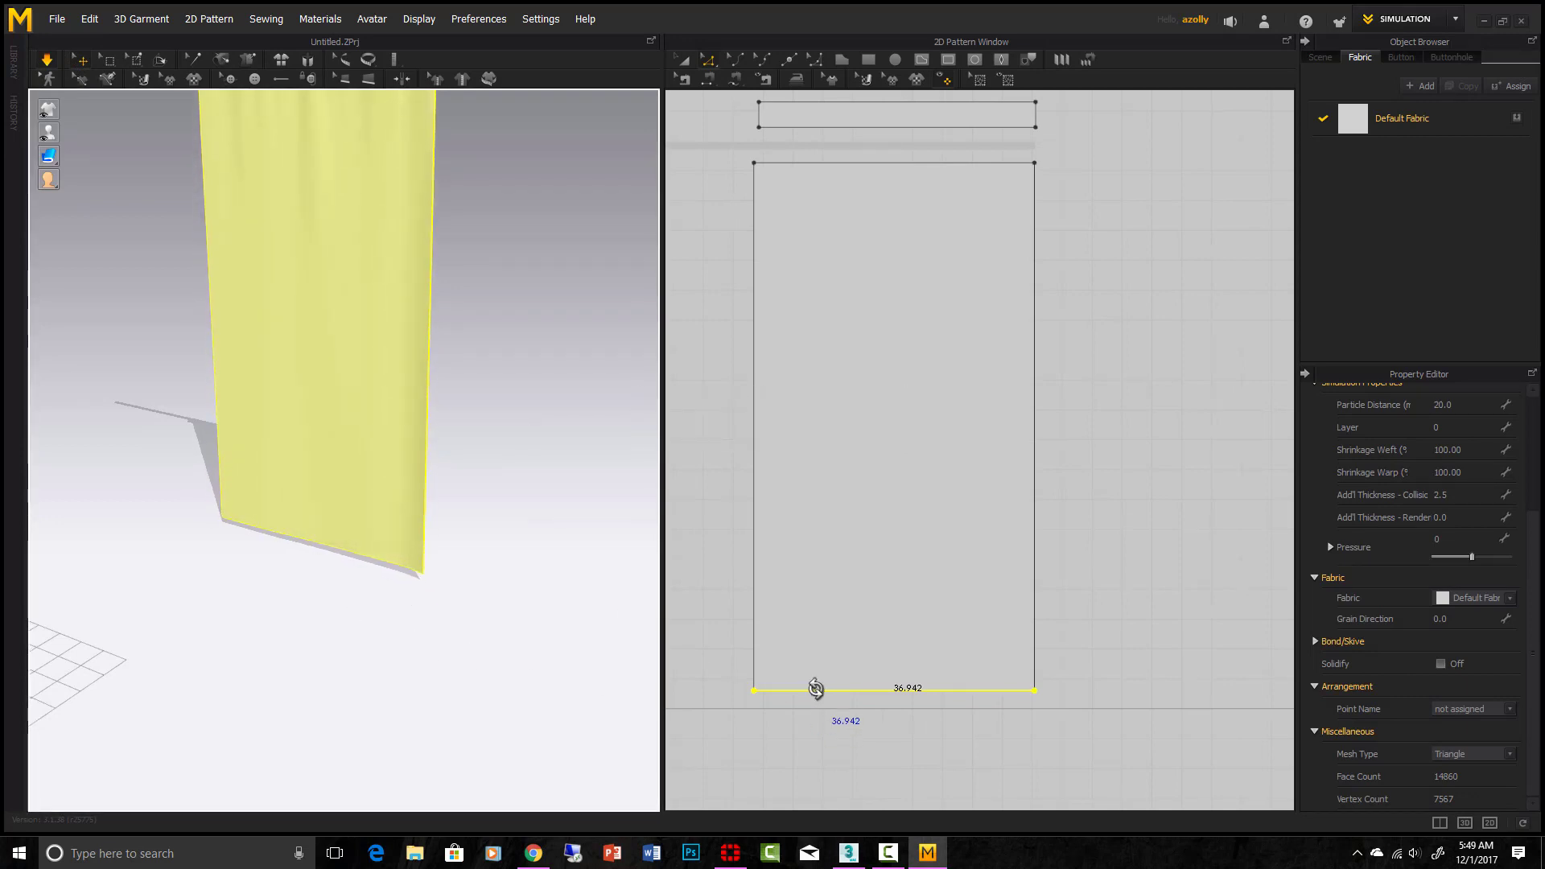
left_click_drag(816, 690, 816, 697)
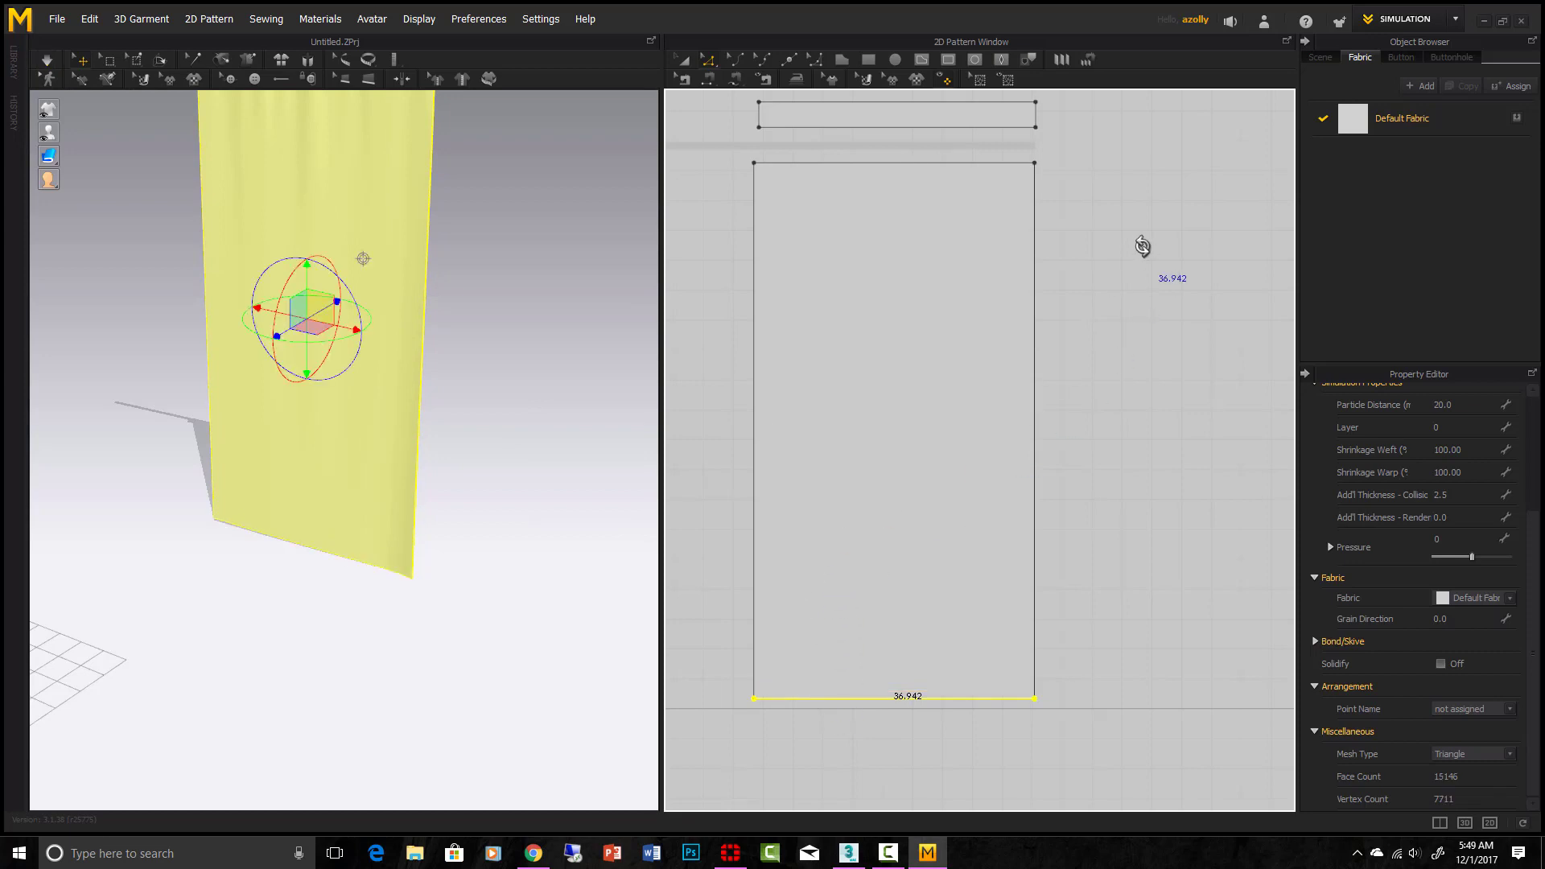
Shorten both top strips to less than half their length by moving their left ends inward, and simulate the gathered curtain
scroll(1141, 266, "up", 3)
middle_click_drag(1190, 486, 1207, 579)
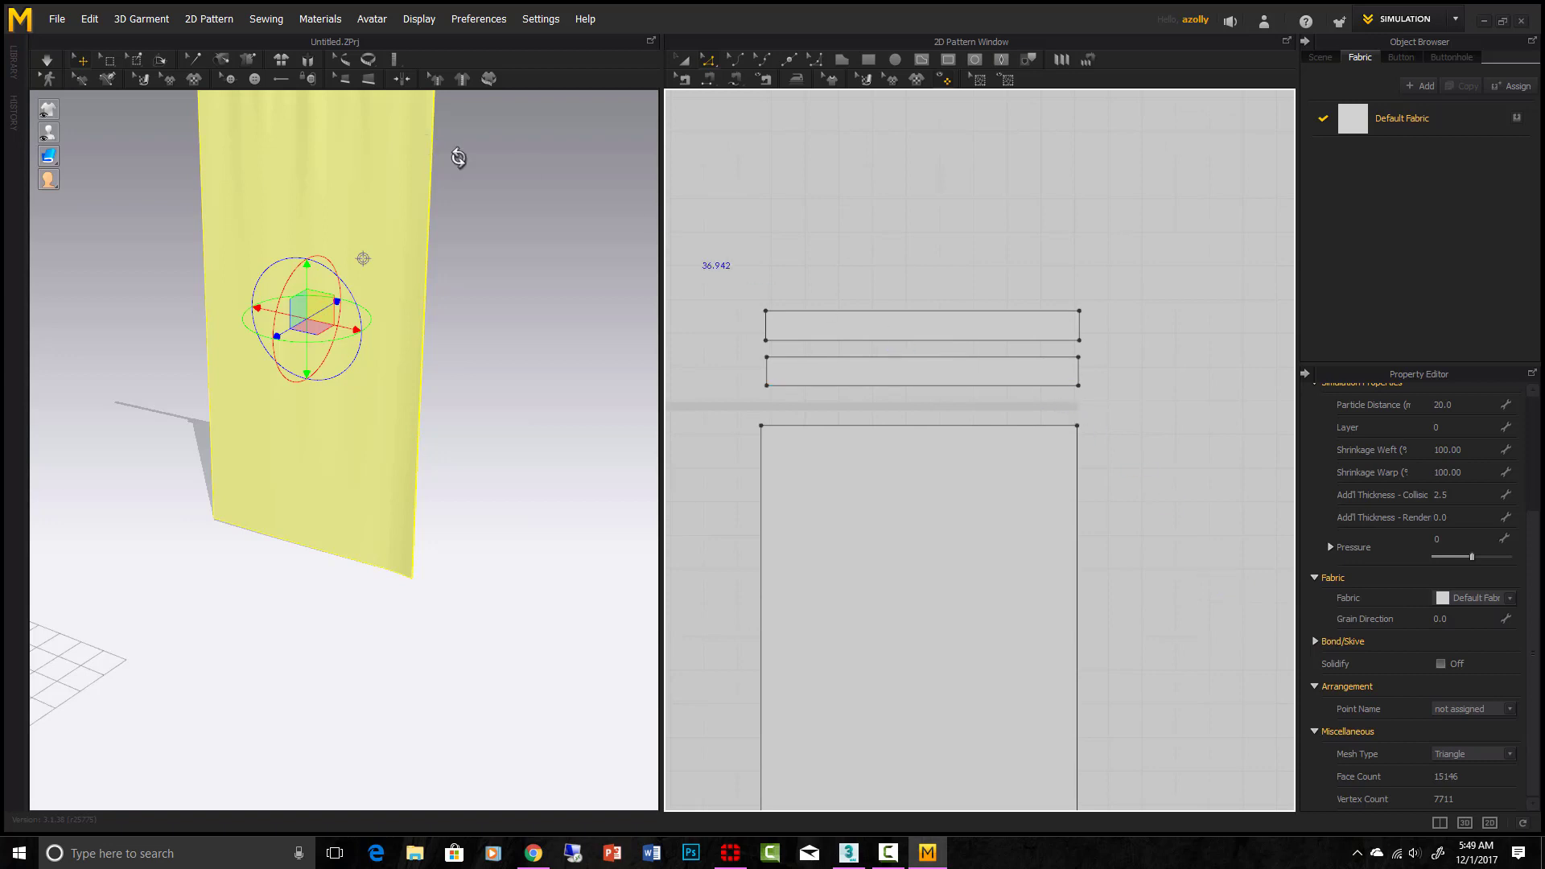
scroll(748, 295, "down", 1)
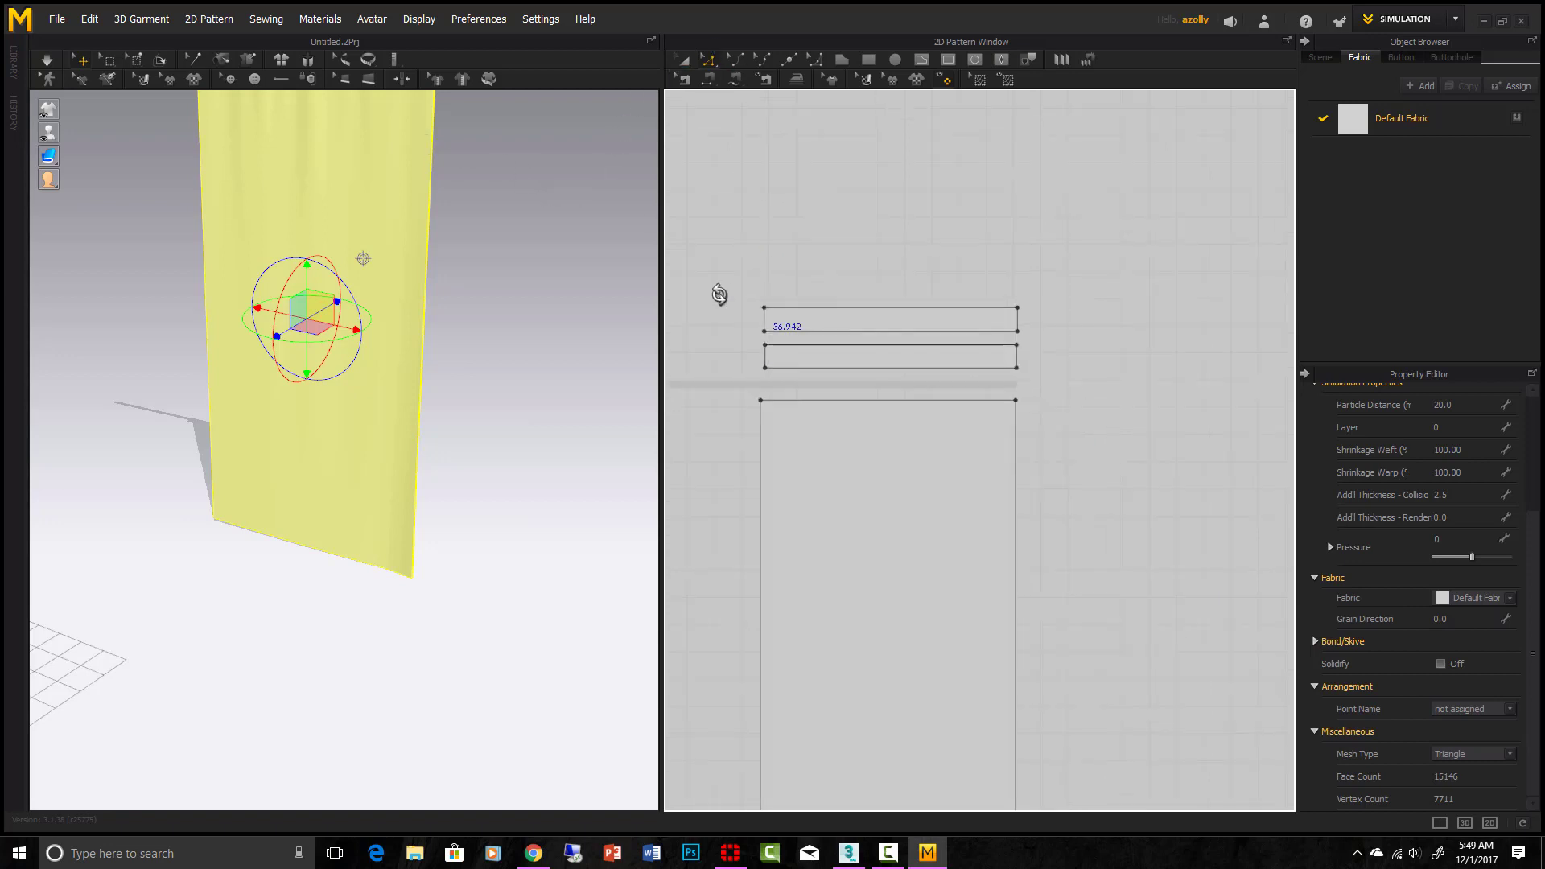
middle_click_drag(539, 281, 525, 419)
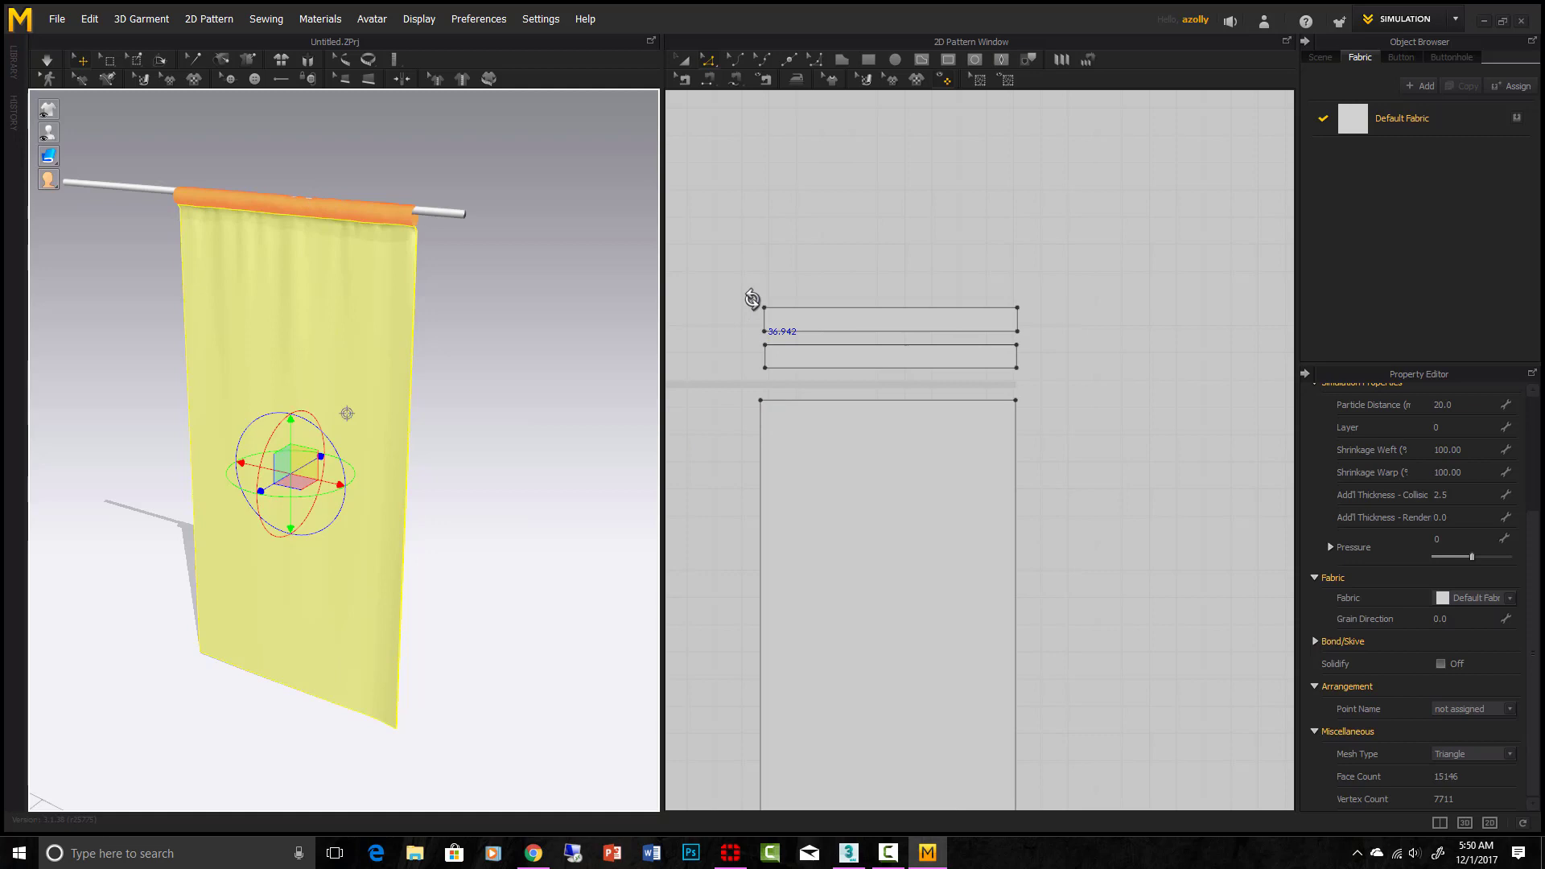
left_click_drag(751, 299, 910, 362)
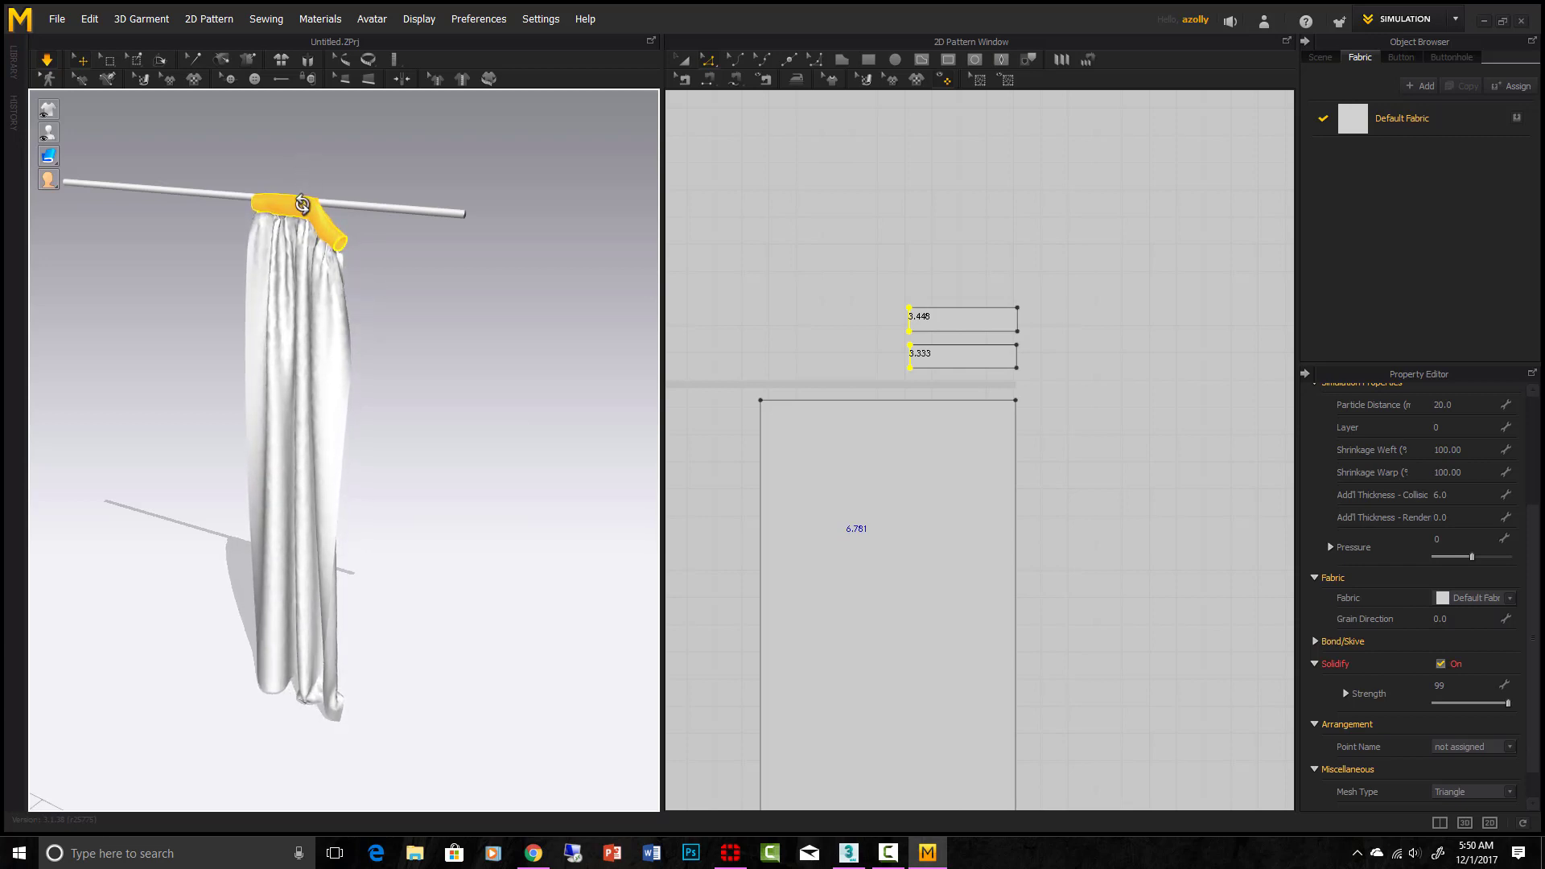
Examine the curtain's gathers and the shortened strips around the rod from close up and from a distance
scroll(303, 241, "up", 3)
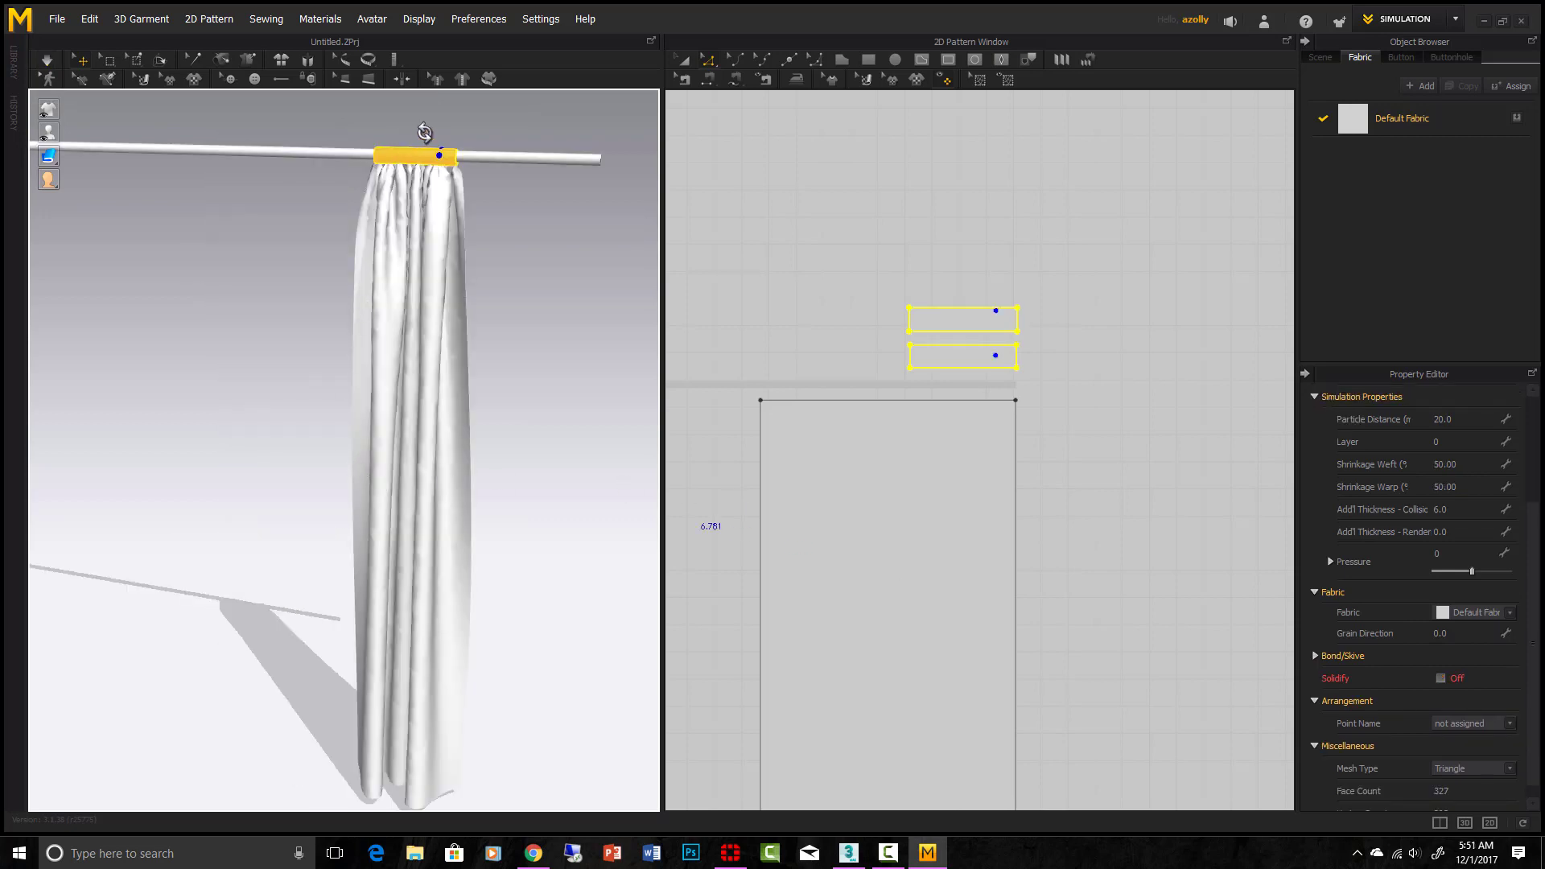
scroll(425, 133, "up", 2)
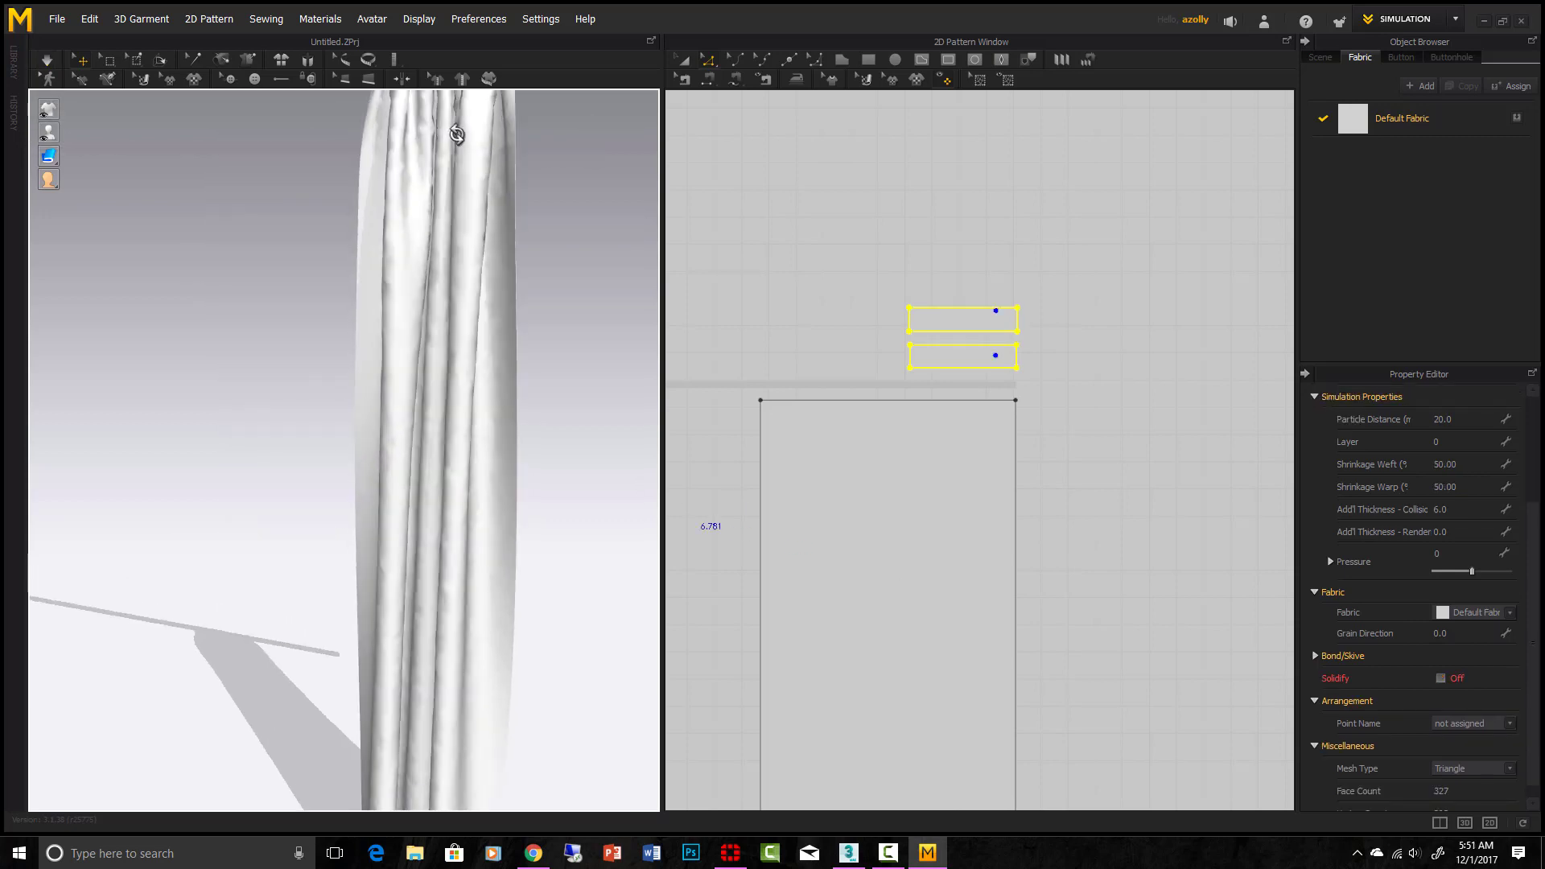
middle_click_drag(459, 134, 431, 255)
right_click_drag(431, 255, 397, 259)
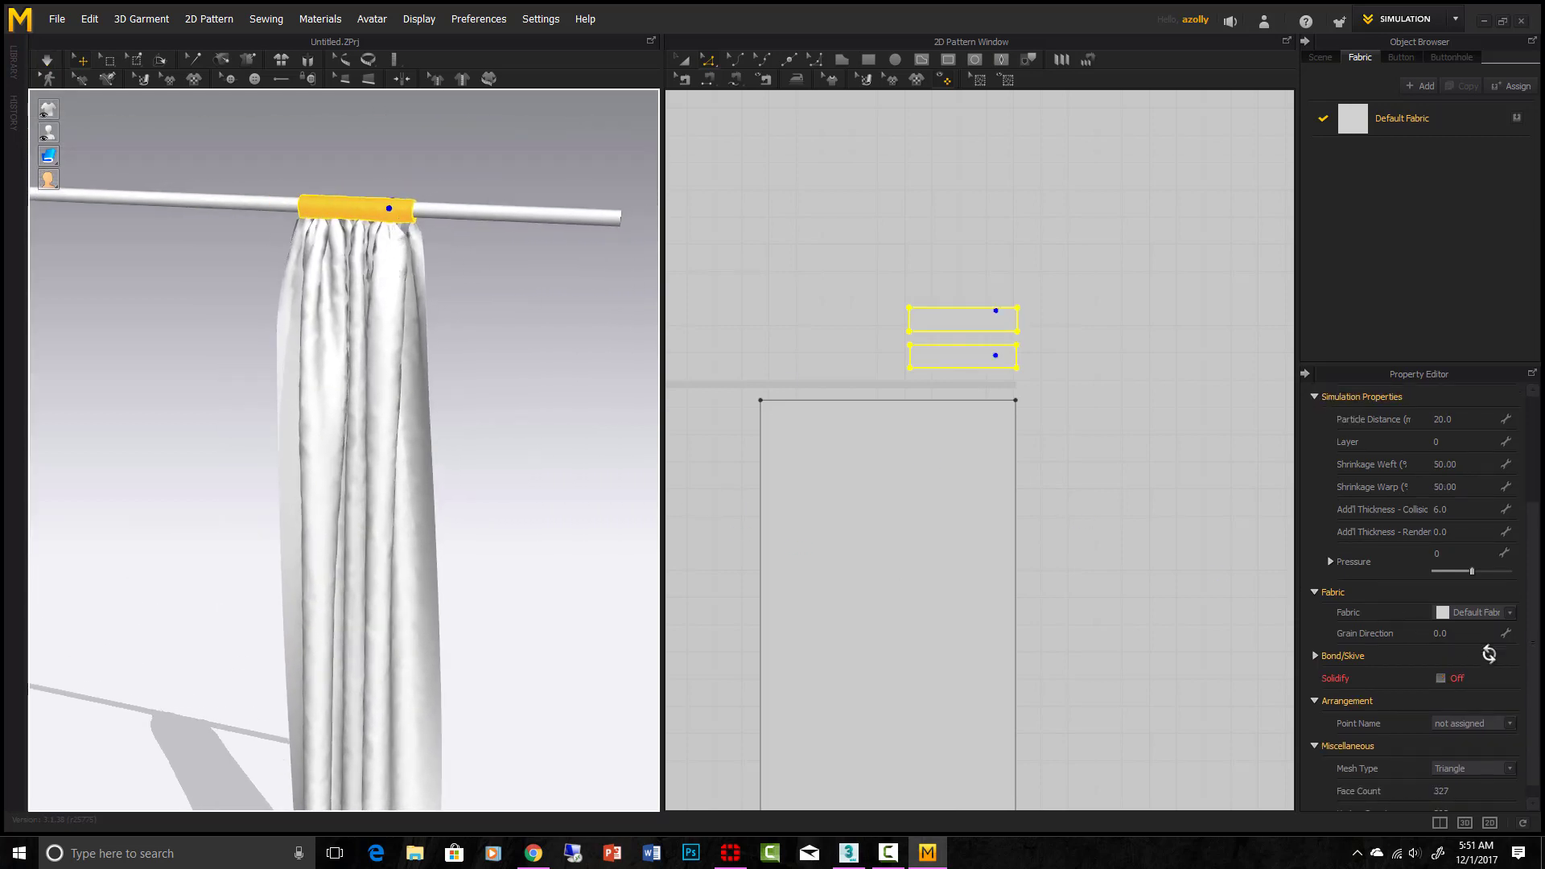
scroll(1422, 688, "up", 1)
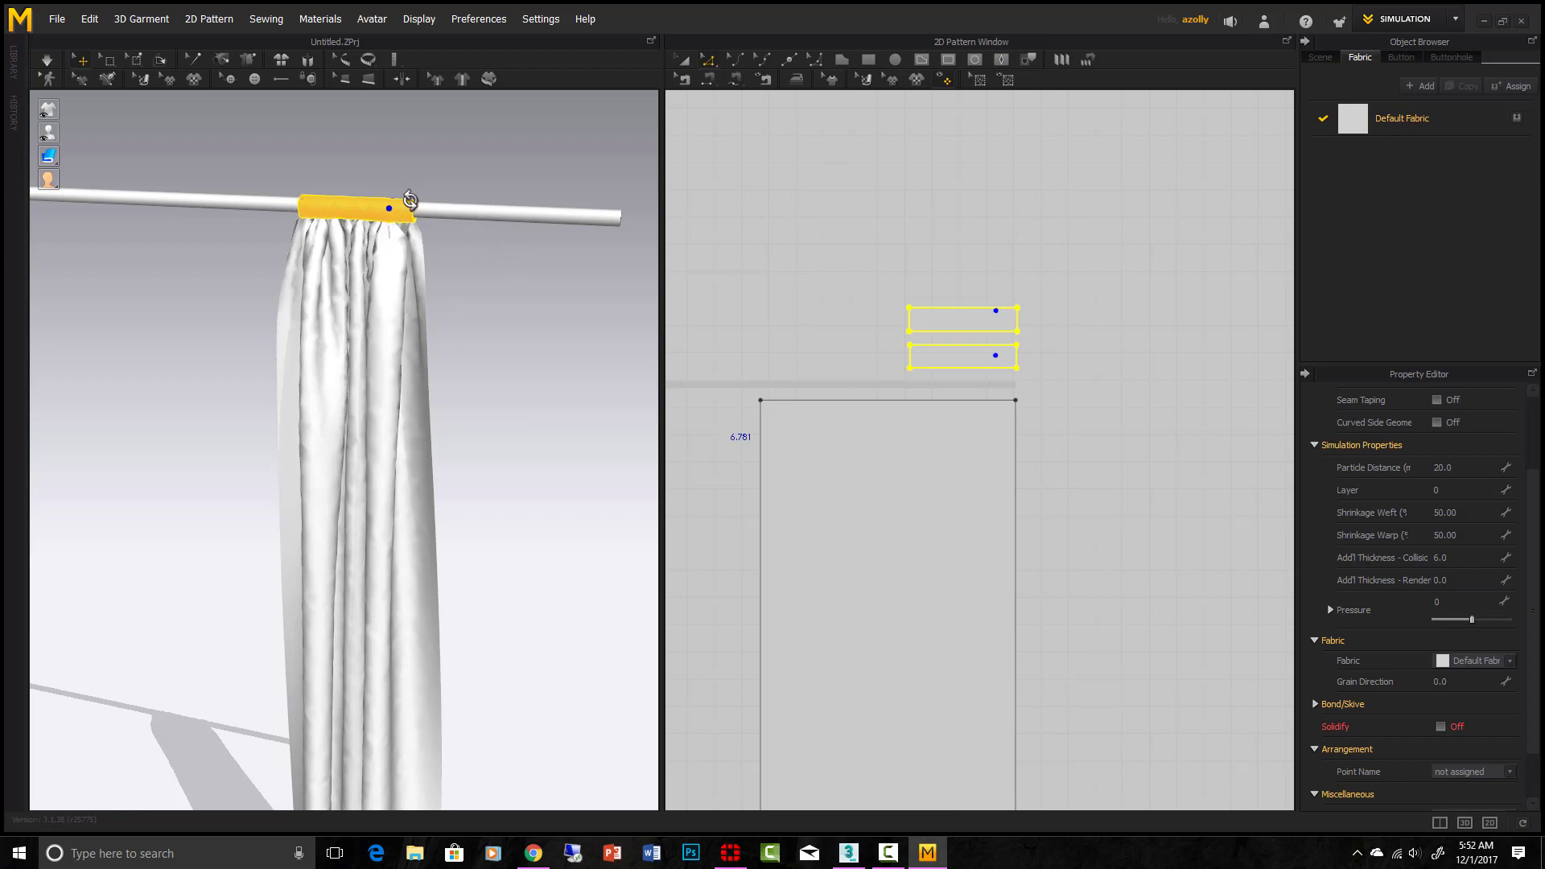
right_click_drag(510, 271, 527, 483)
right_click_drag(492, 319, 563, 390)
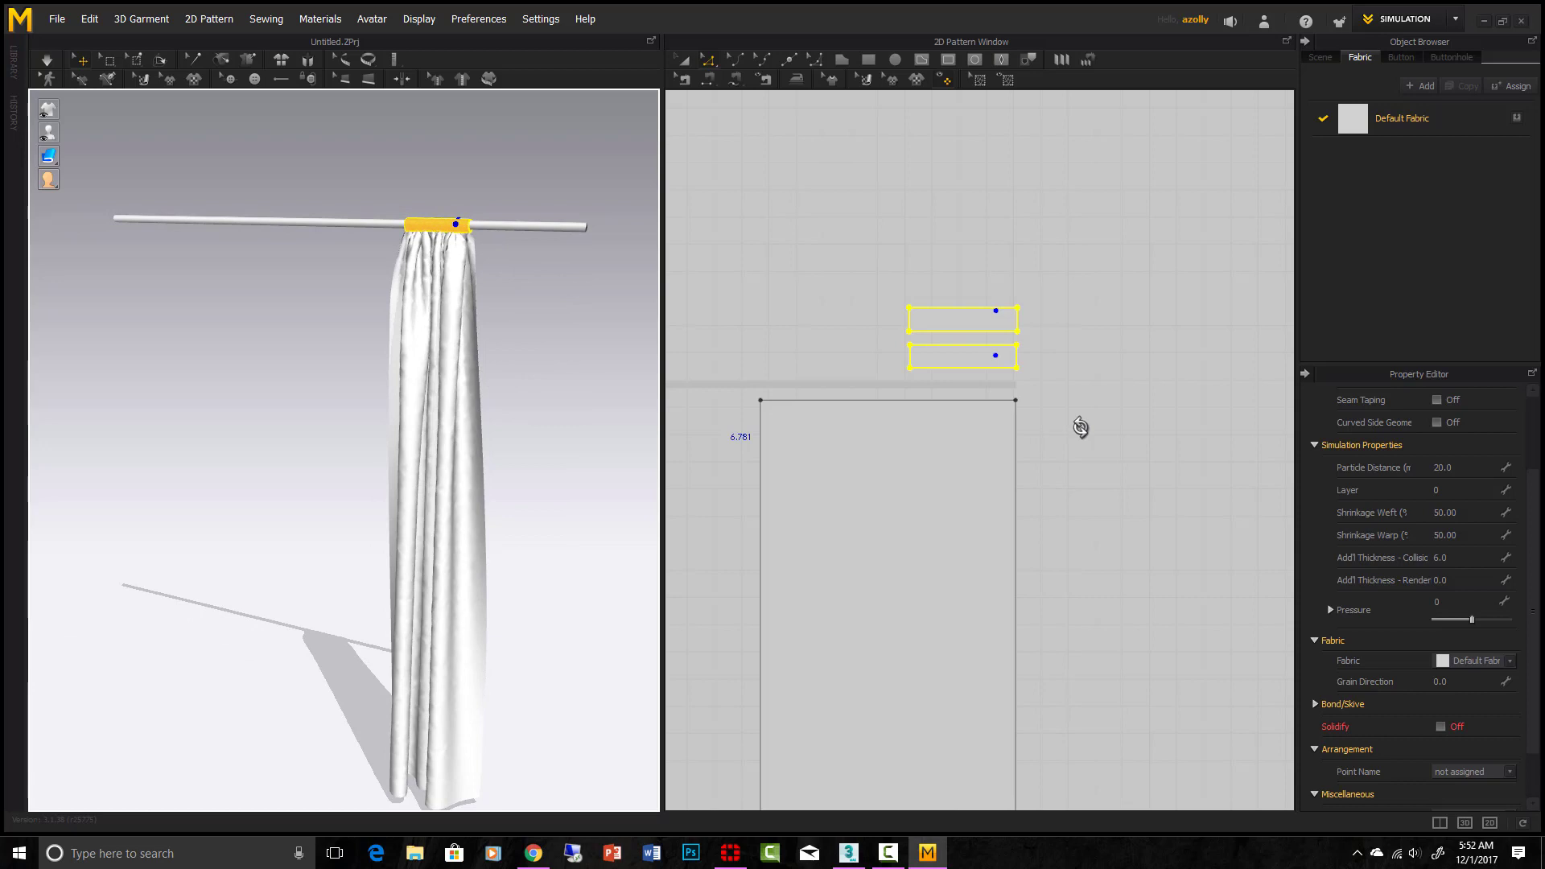
Set the particle distance of both top strips to 12 and check their mesh on the rod
left_click_drag(1528, 570, 1535, 439)
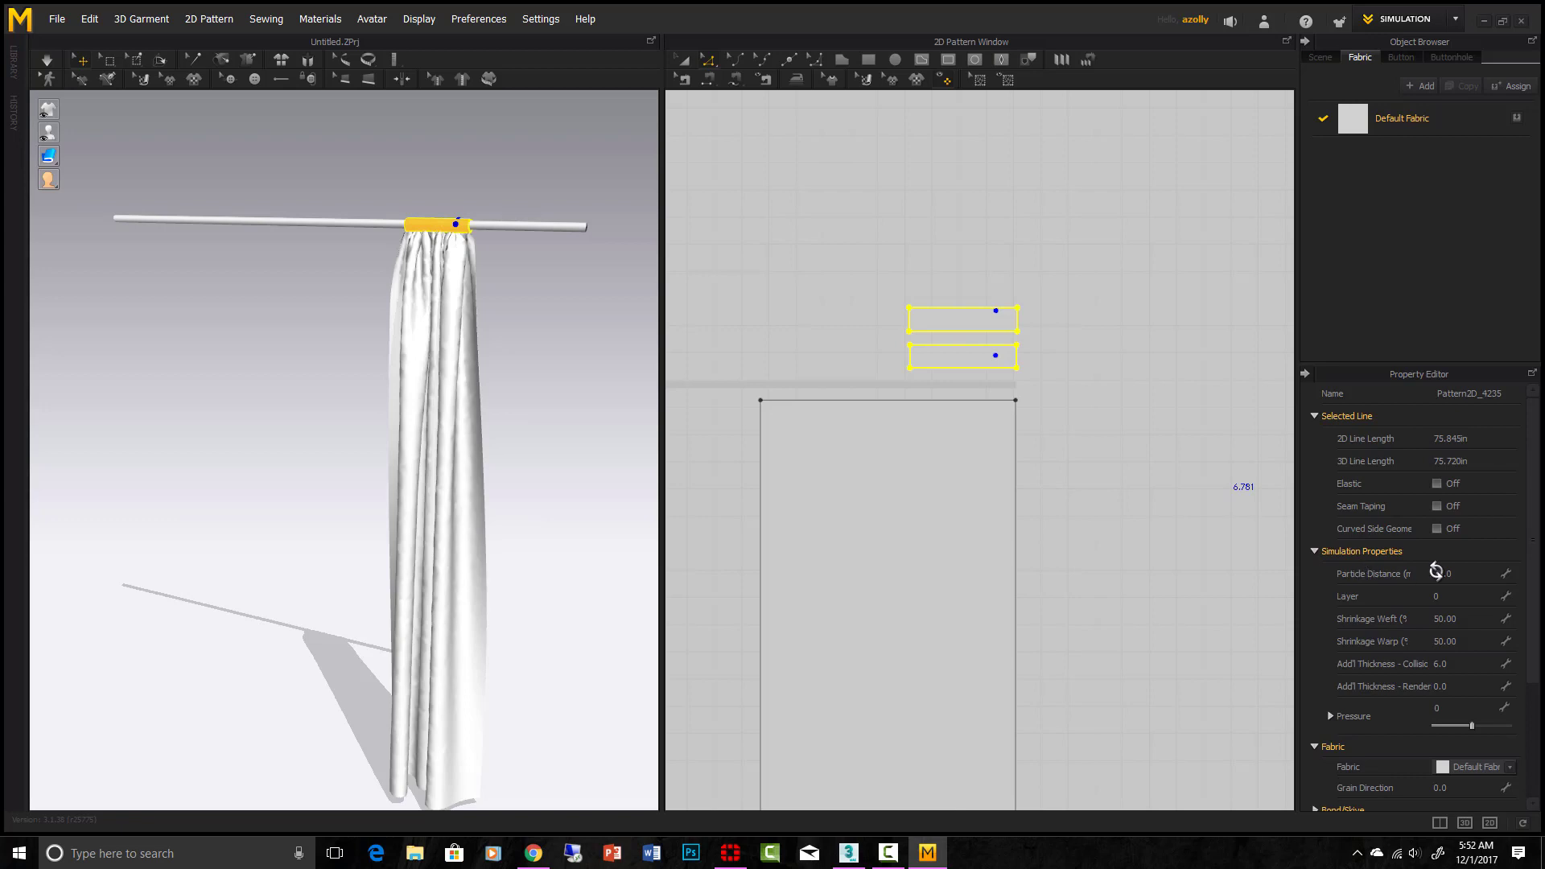
left_click(1462, 574)
type("12")
key("Return")
scroll(431, 235, "up", 5)
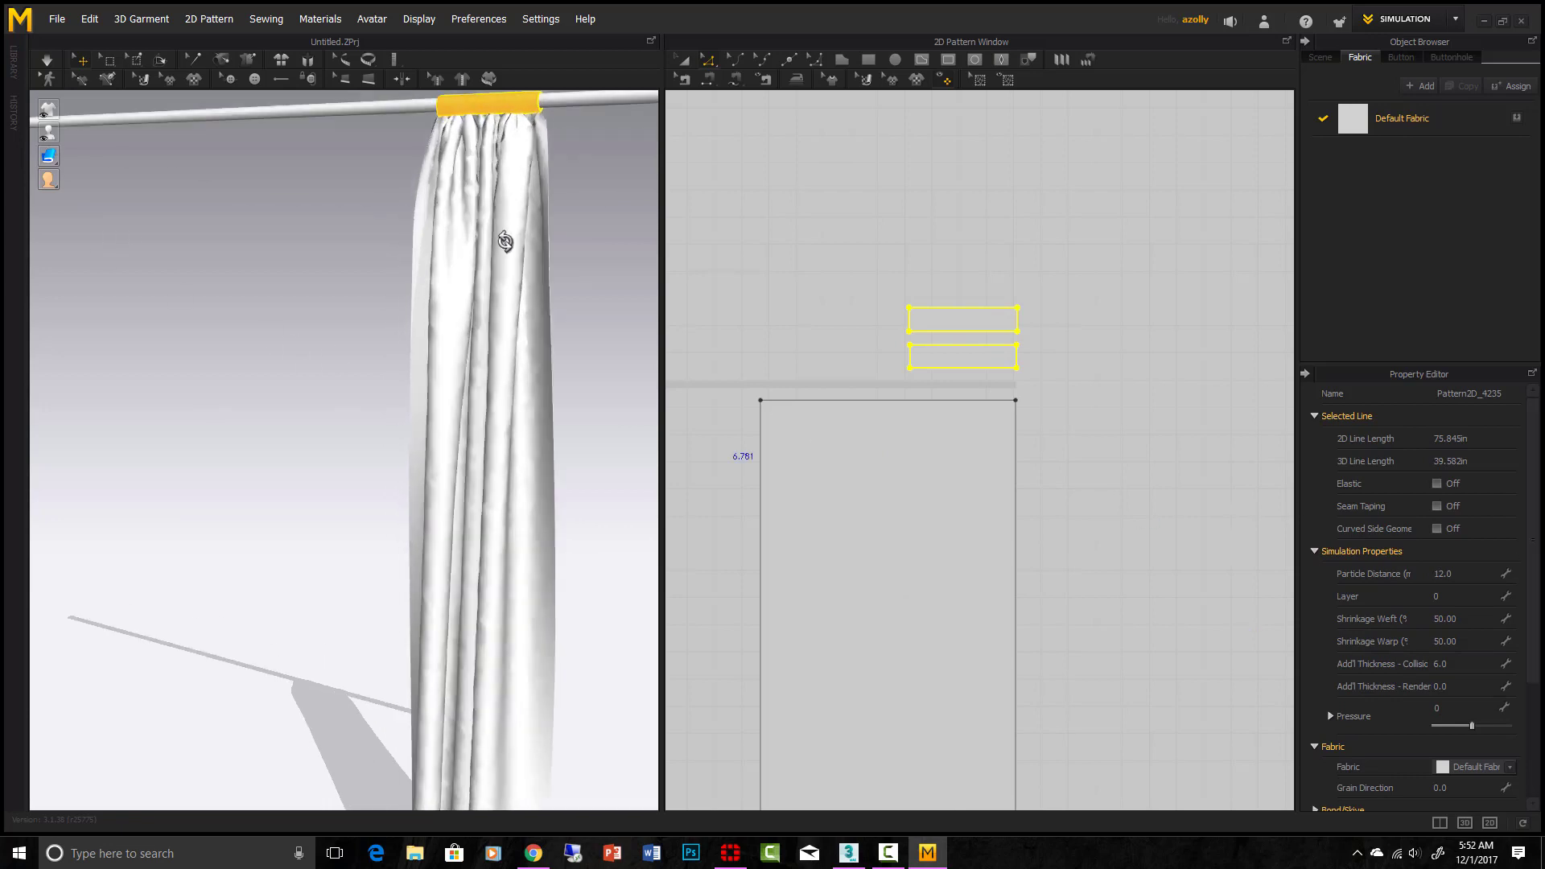
scroll(1505, 743, "down", 3)
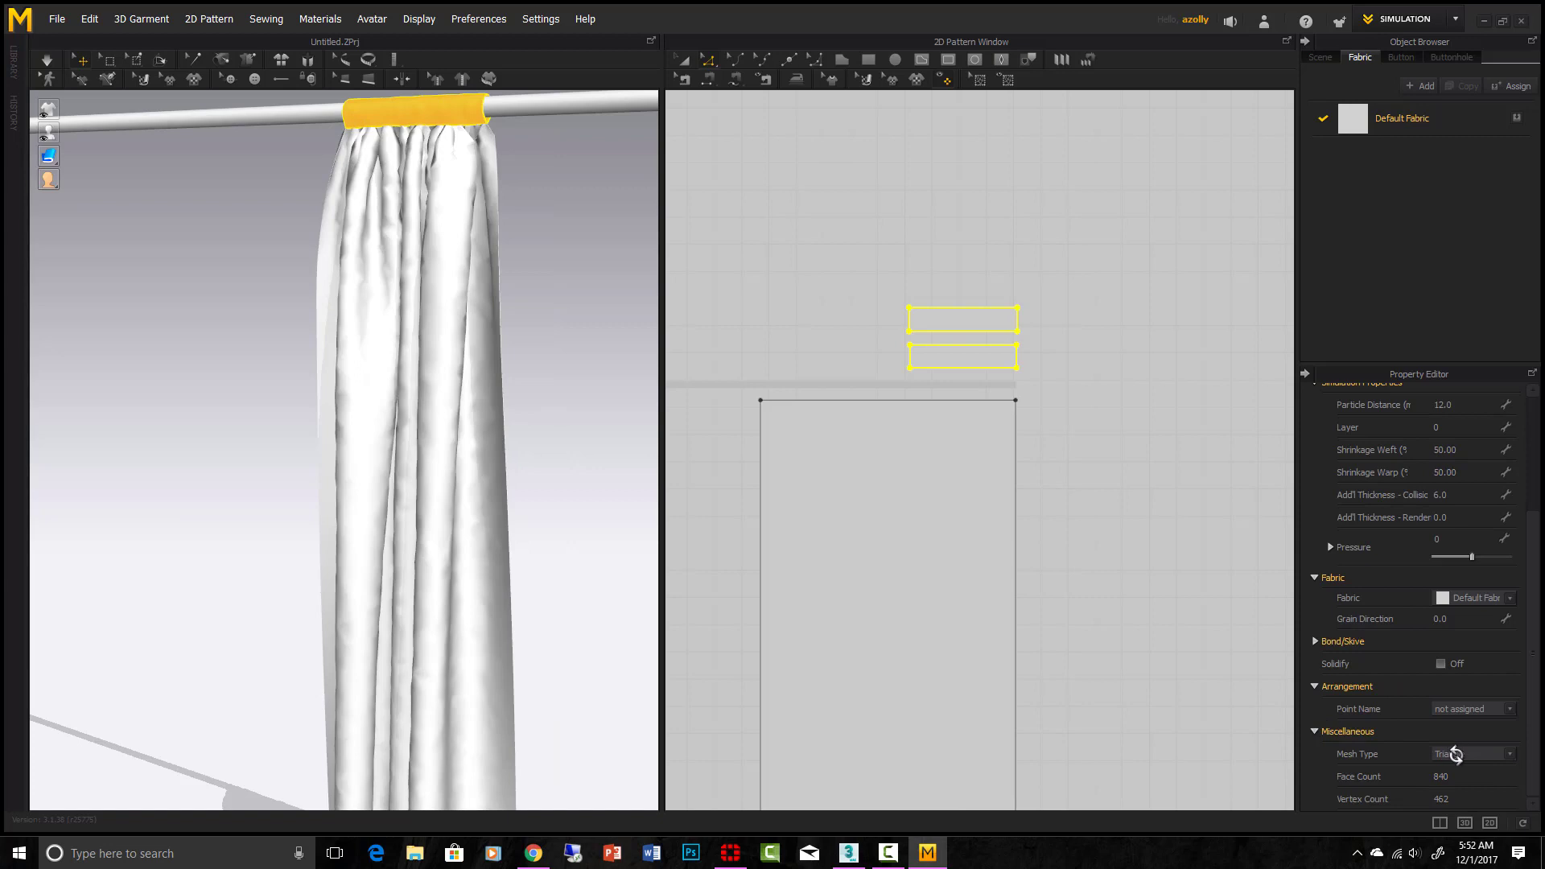
Refine the curtain panel's mesh by setting its particle distance first to 12 and finally to 8
scroll(969, 359, "down", 3)
scroll(973, 359, "up", 2)
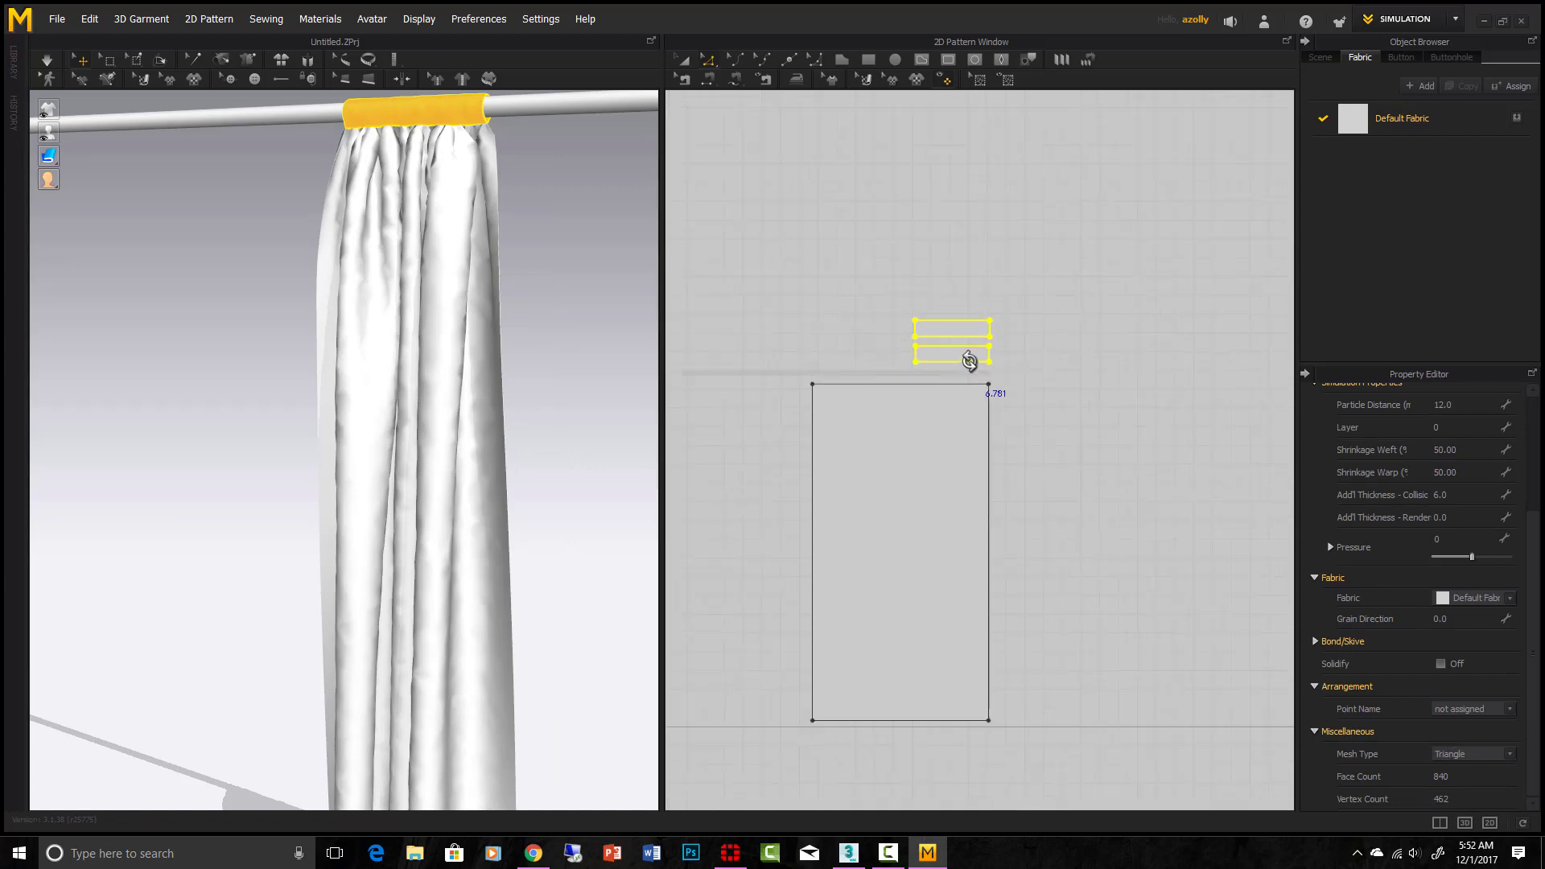
key("Escape")
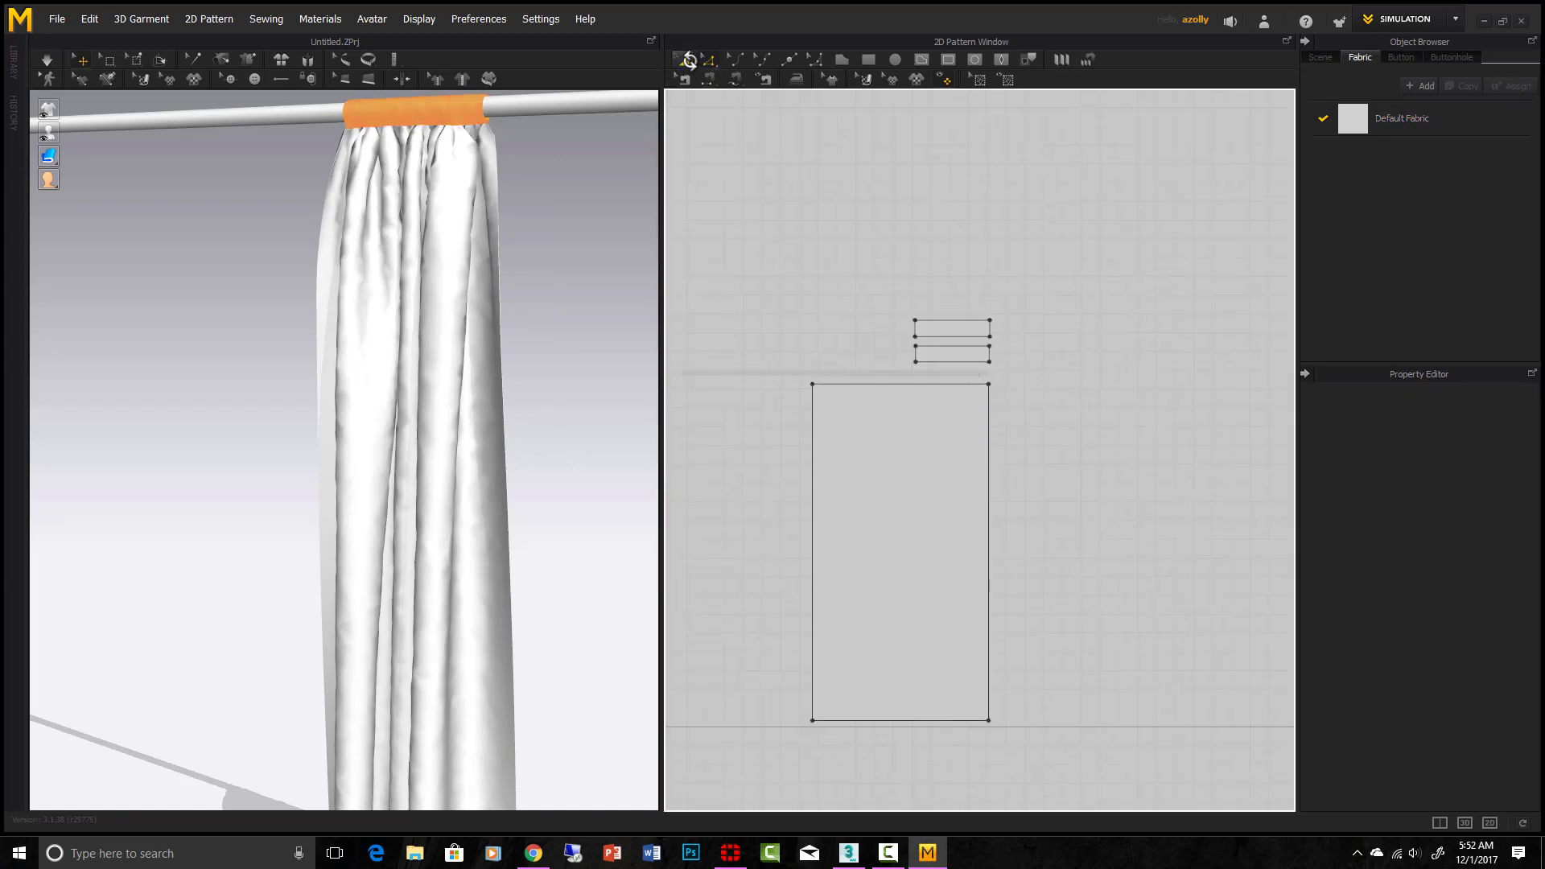
left_click(932, 432)
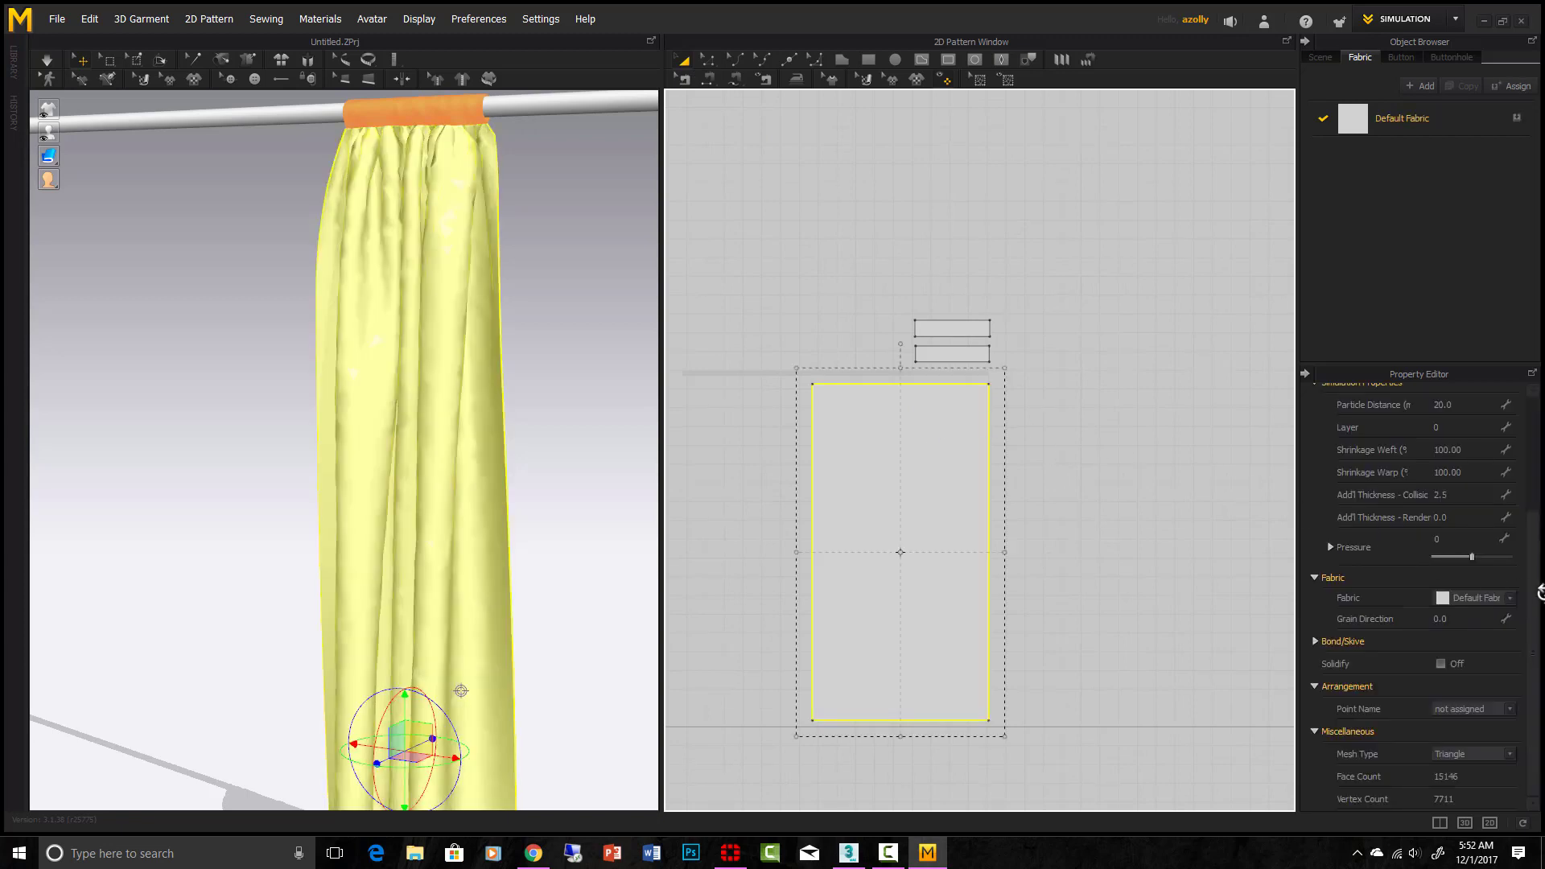
scroll(1531, 487, "up", 4)
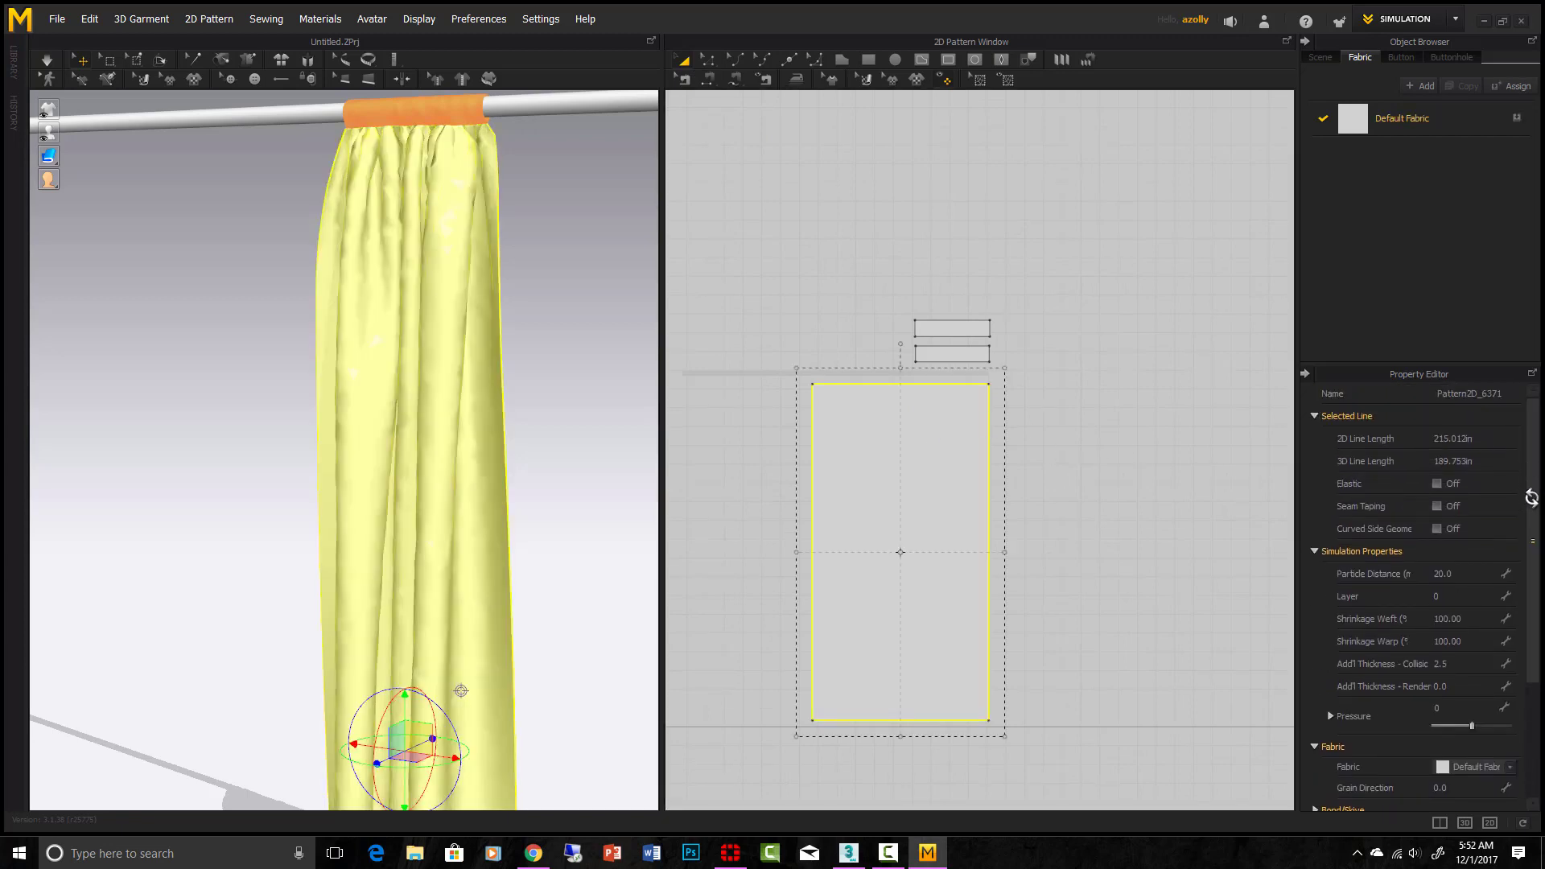
scroll(1531, 497, "down", 1)
double_click(1446, 564)
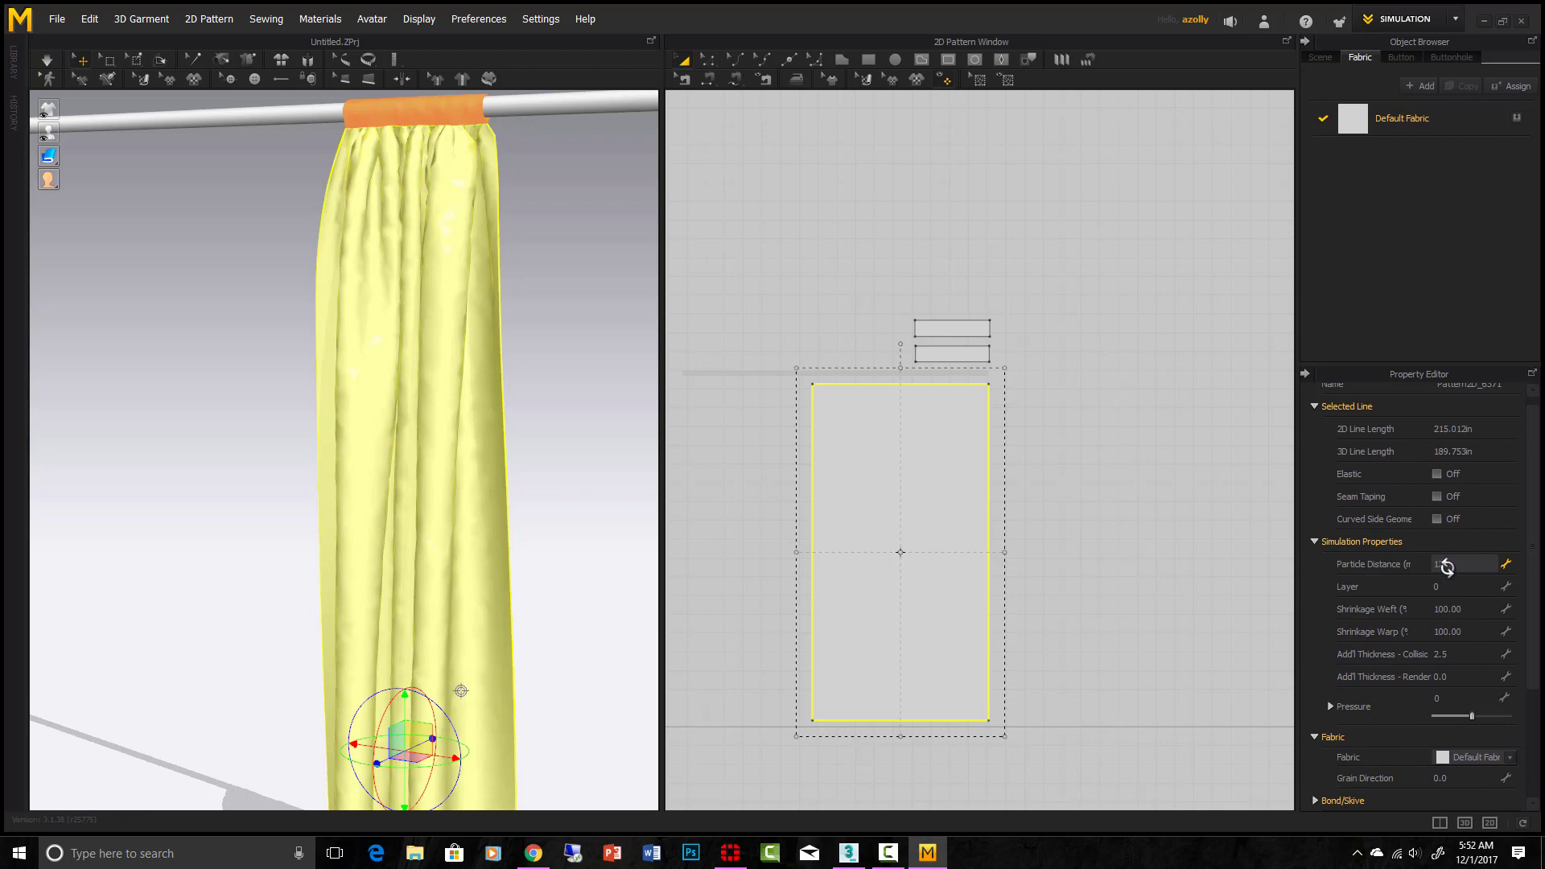
type("12")
key("Return")
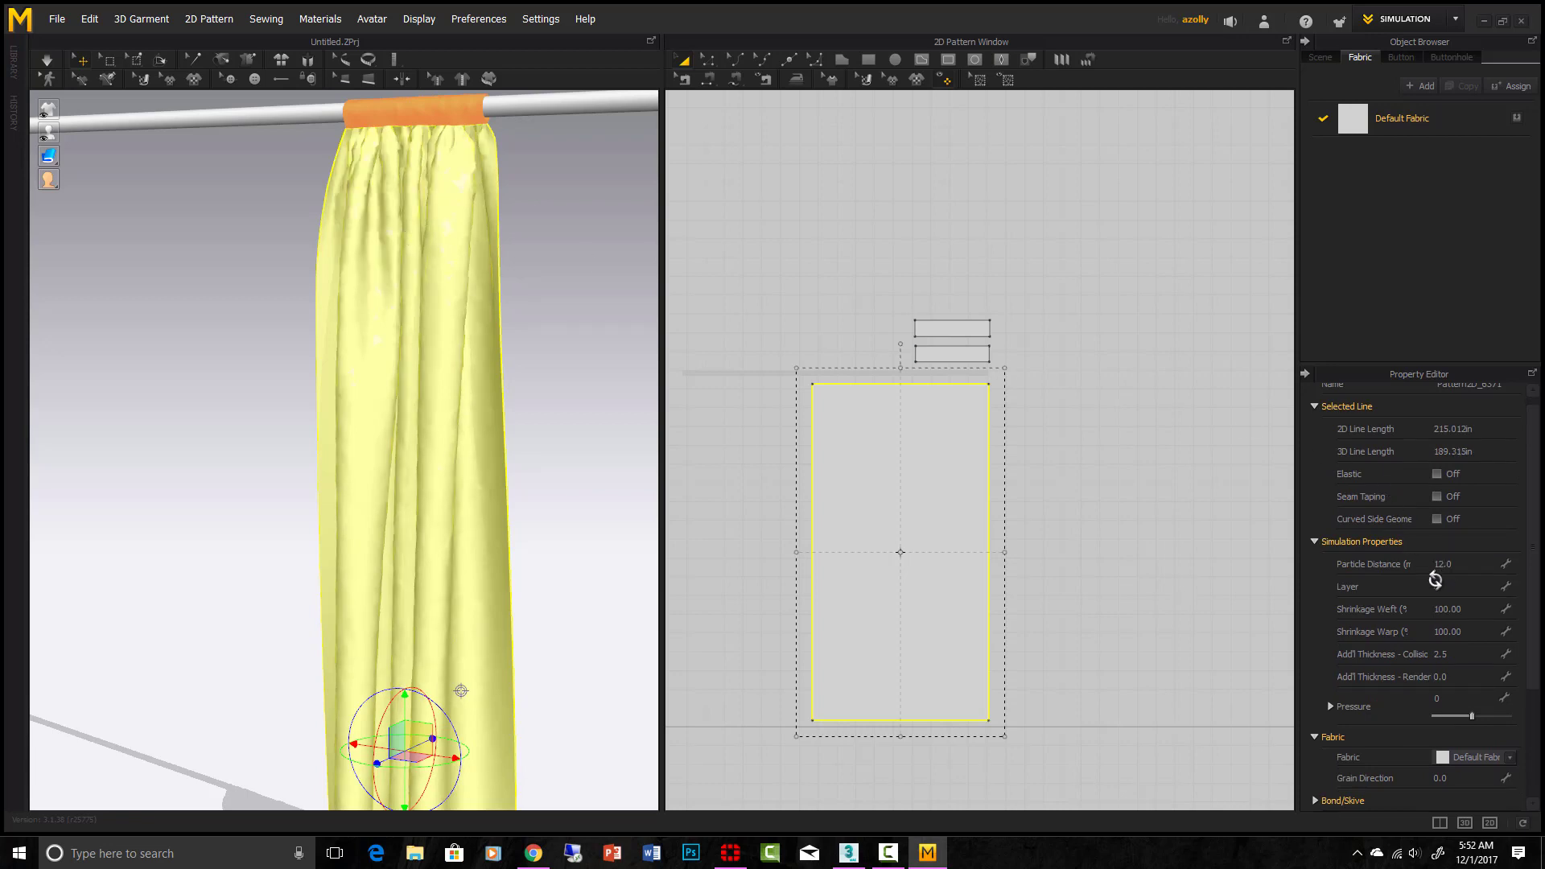
double_click(1444, 566)
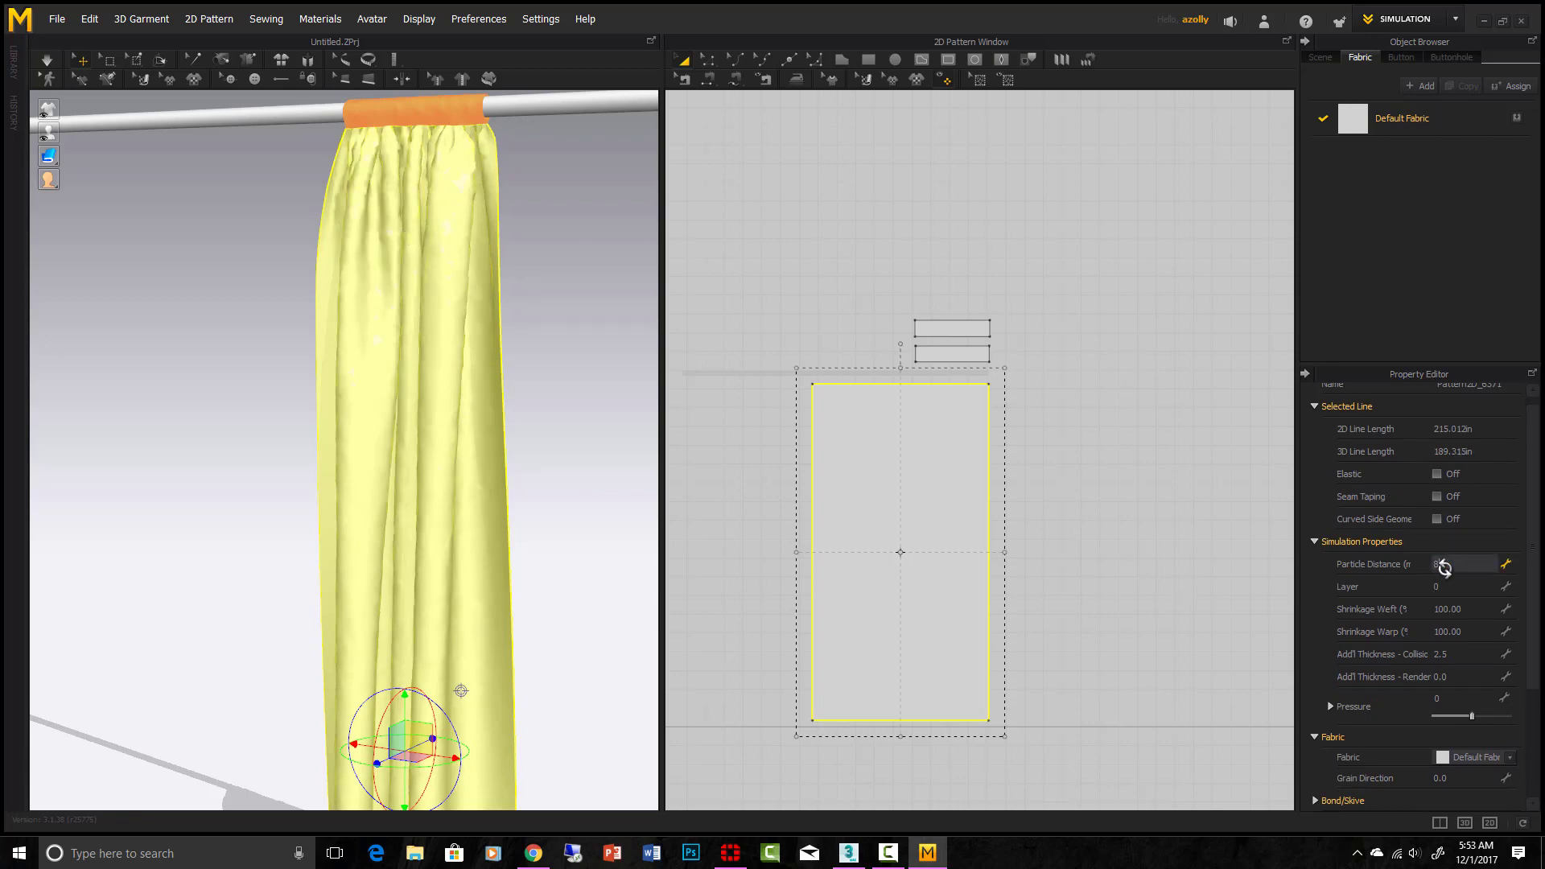
key("Return")
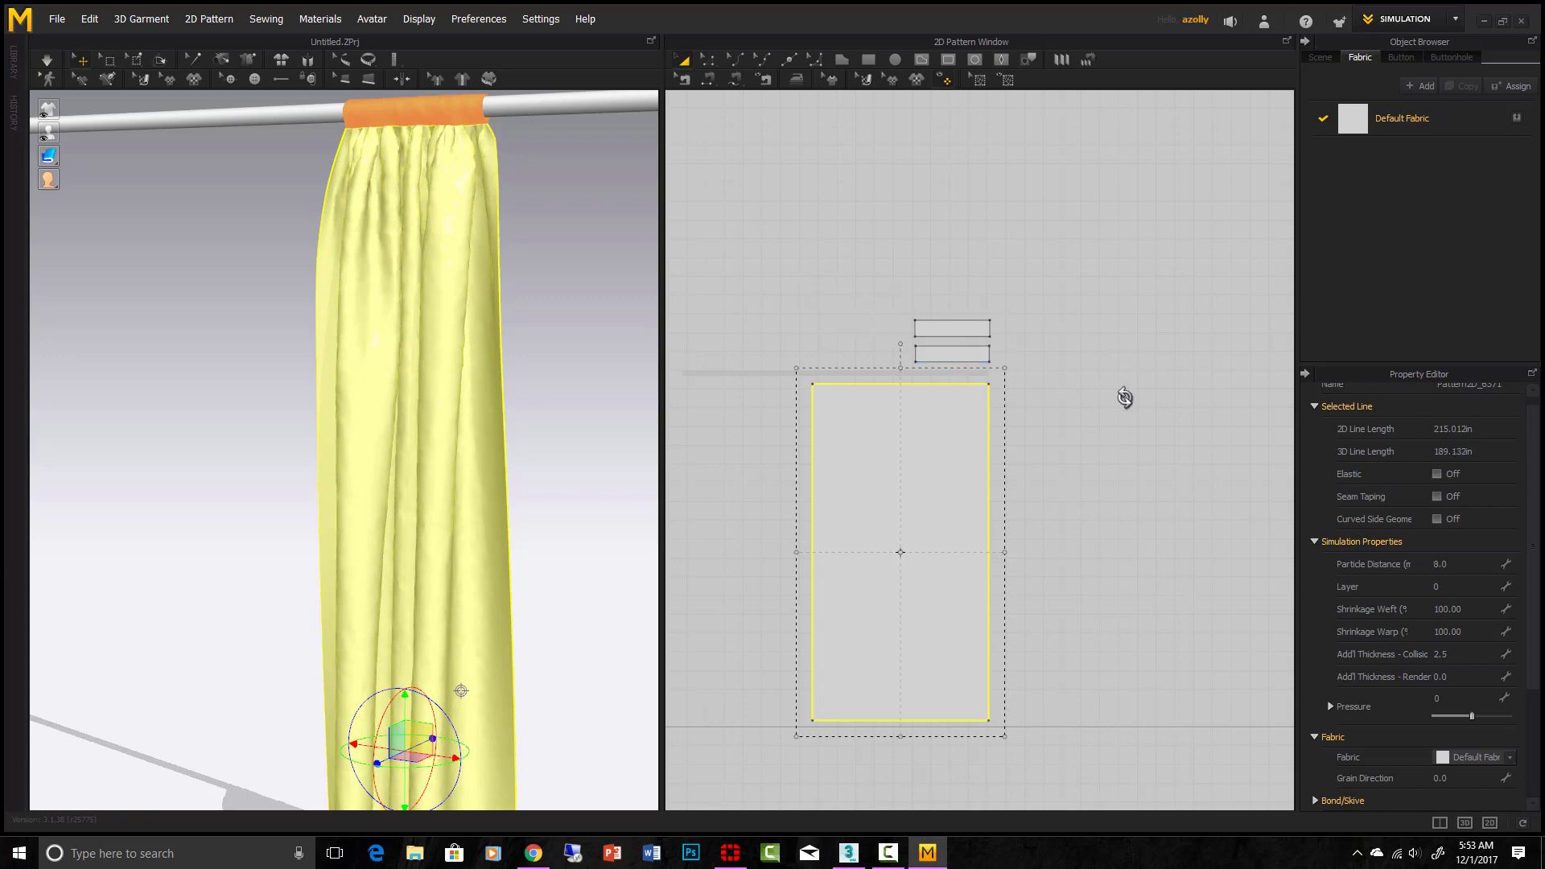
Set the curtain panel's mesh type to Quad and inspect the folds of the hanging curtain
left_click_drag(1533, 456, 1533, 700)
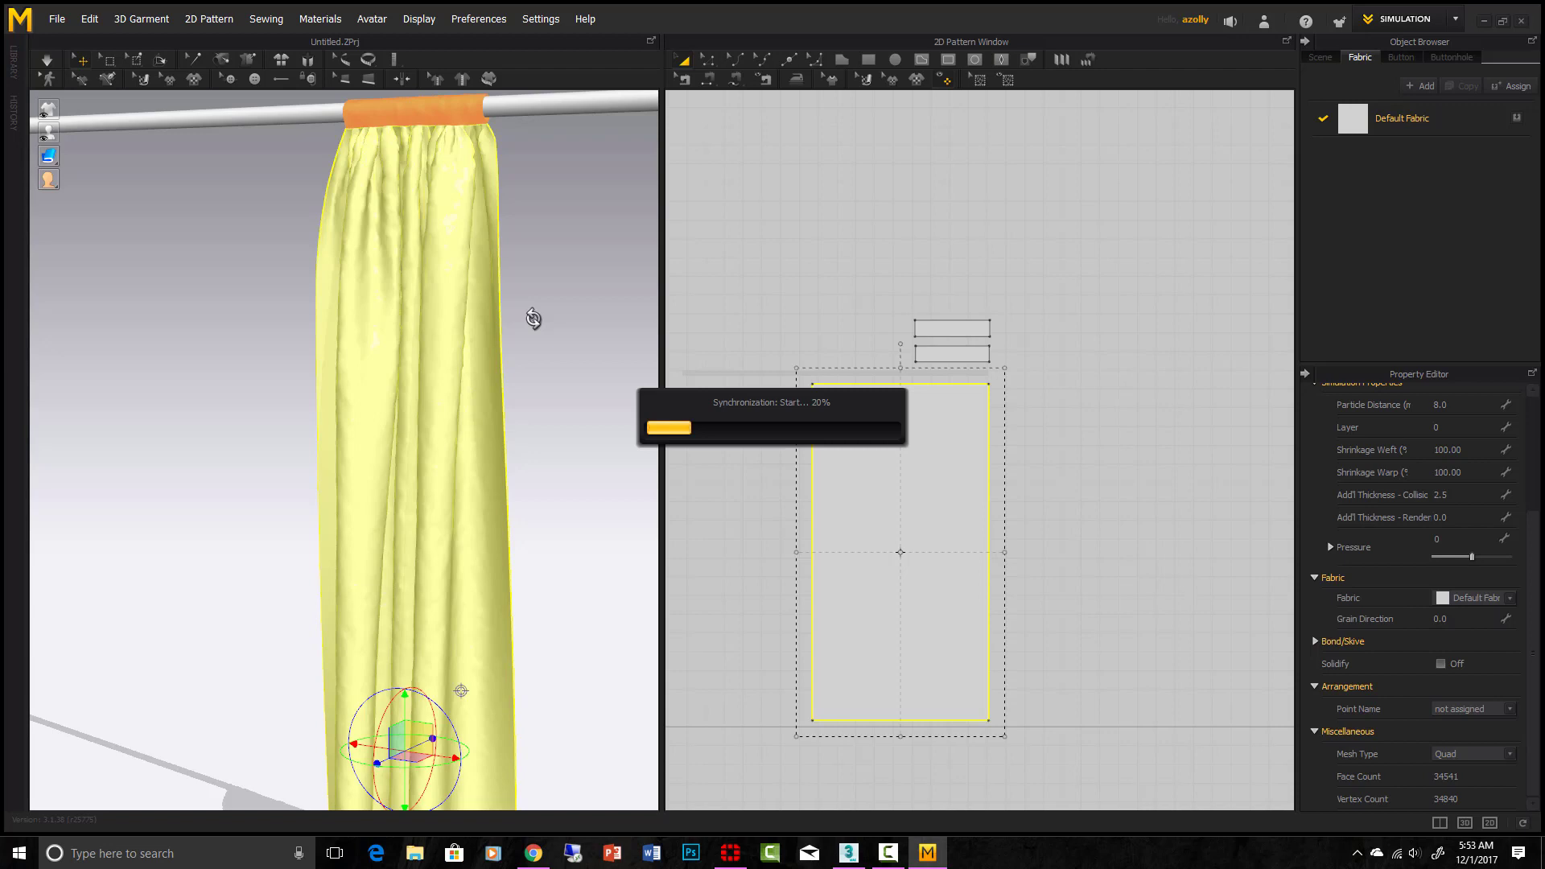
scroll(499, 362, "down", 5)
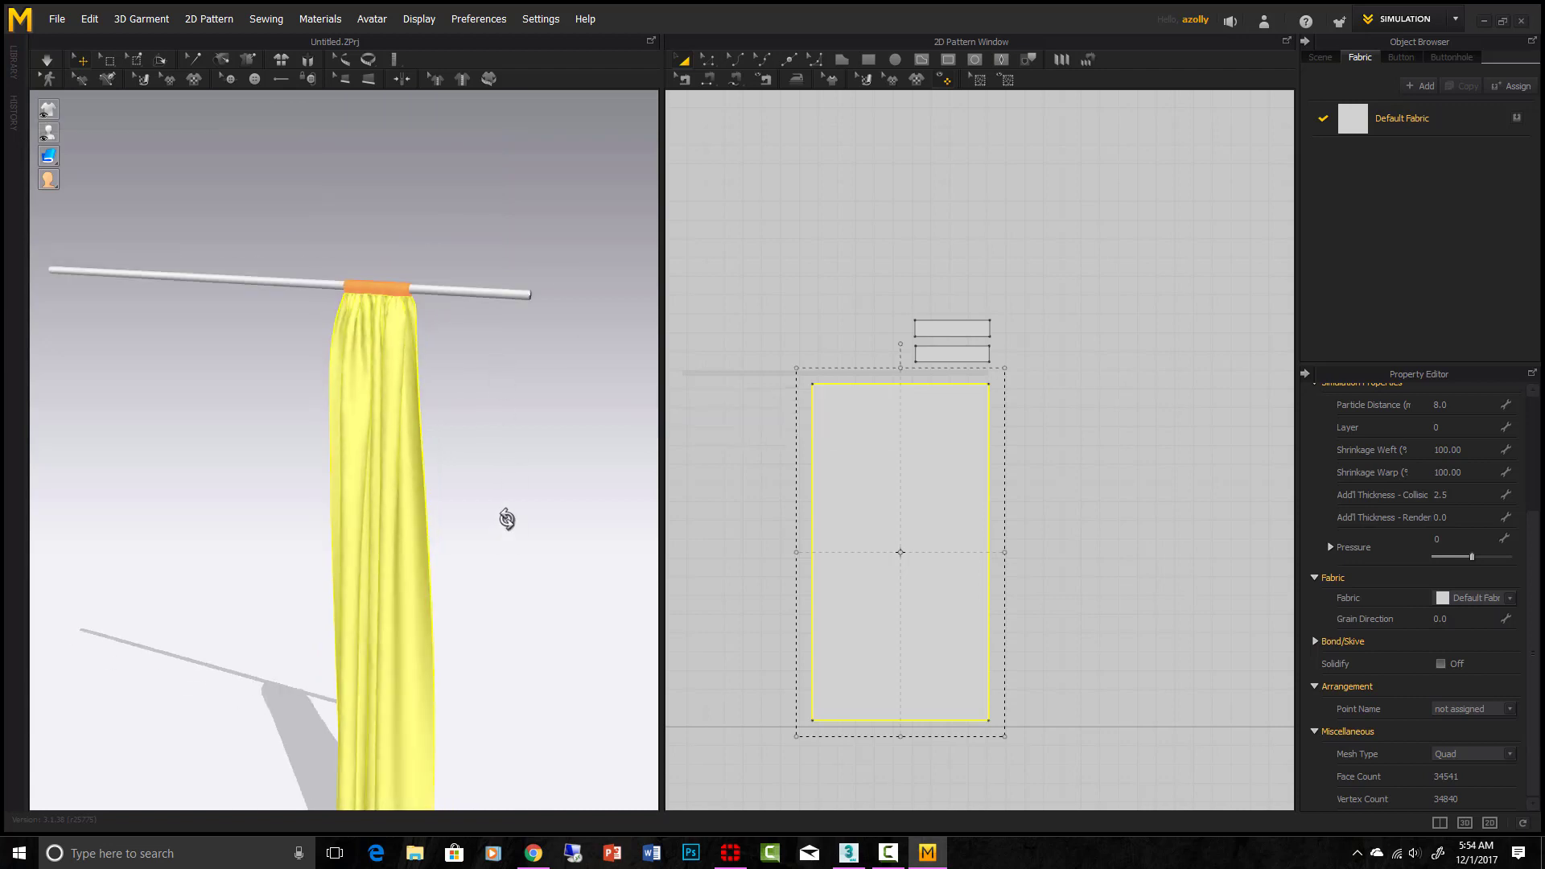
right_click_drag(507, 519, 439, 266)
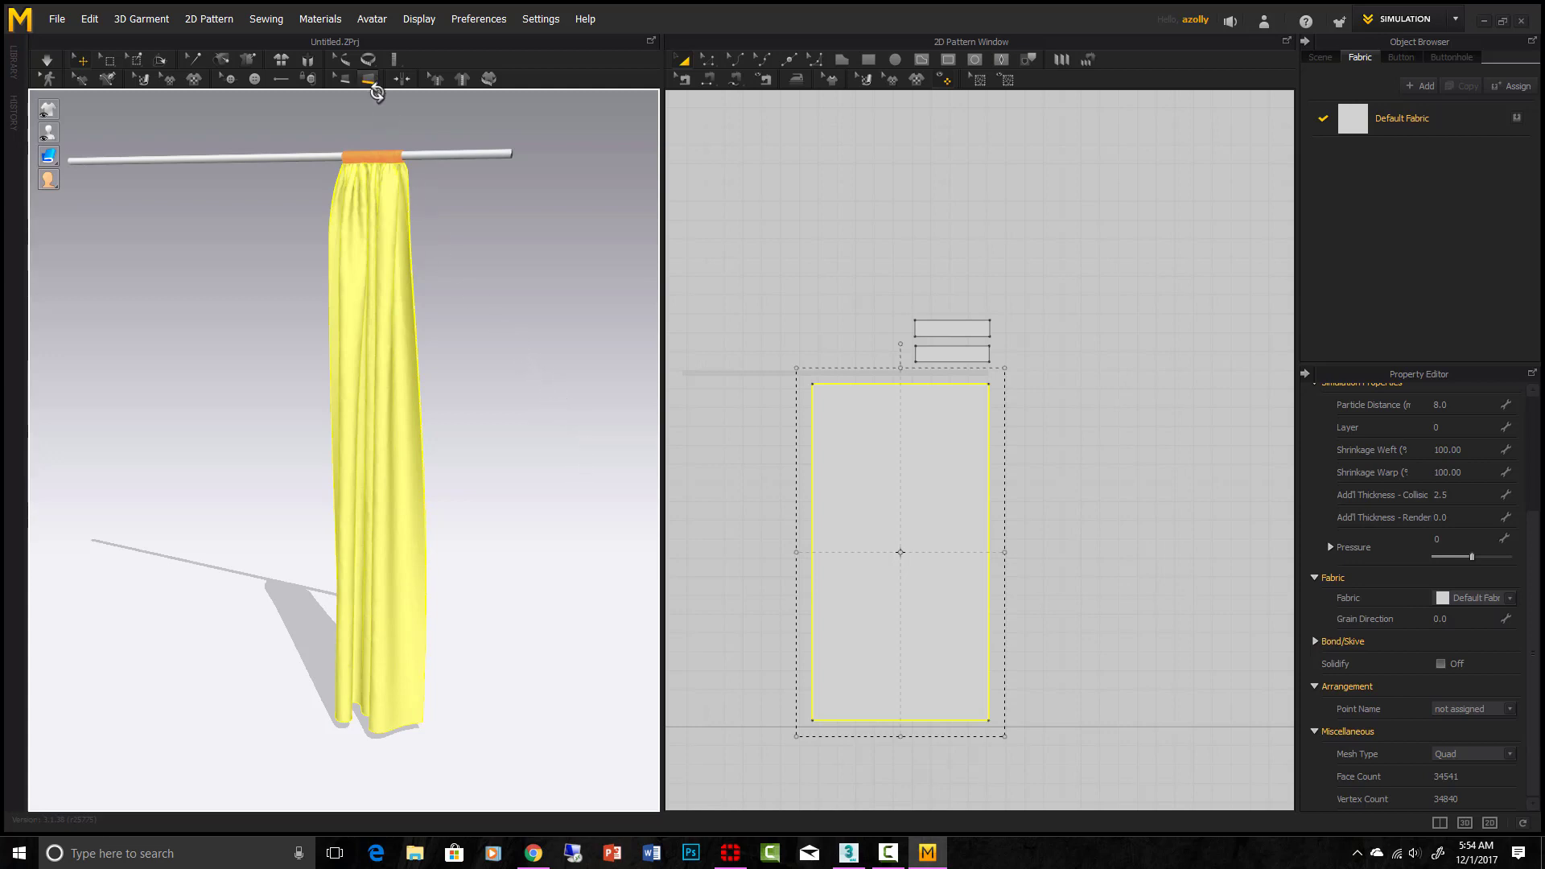
scroll(414, 145, "up", 5)
scroll(501, 408, "down", 6)
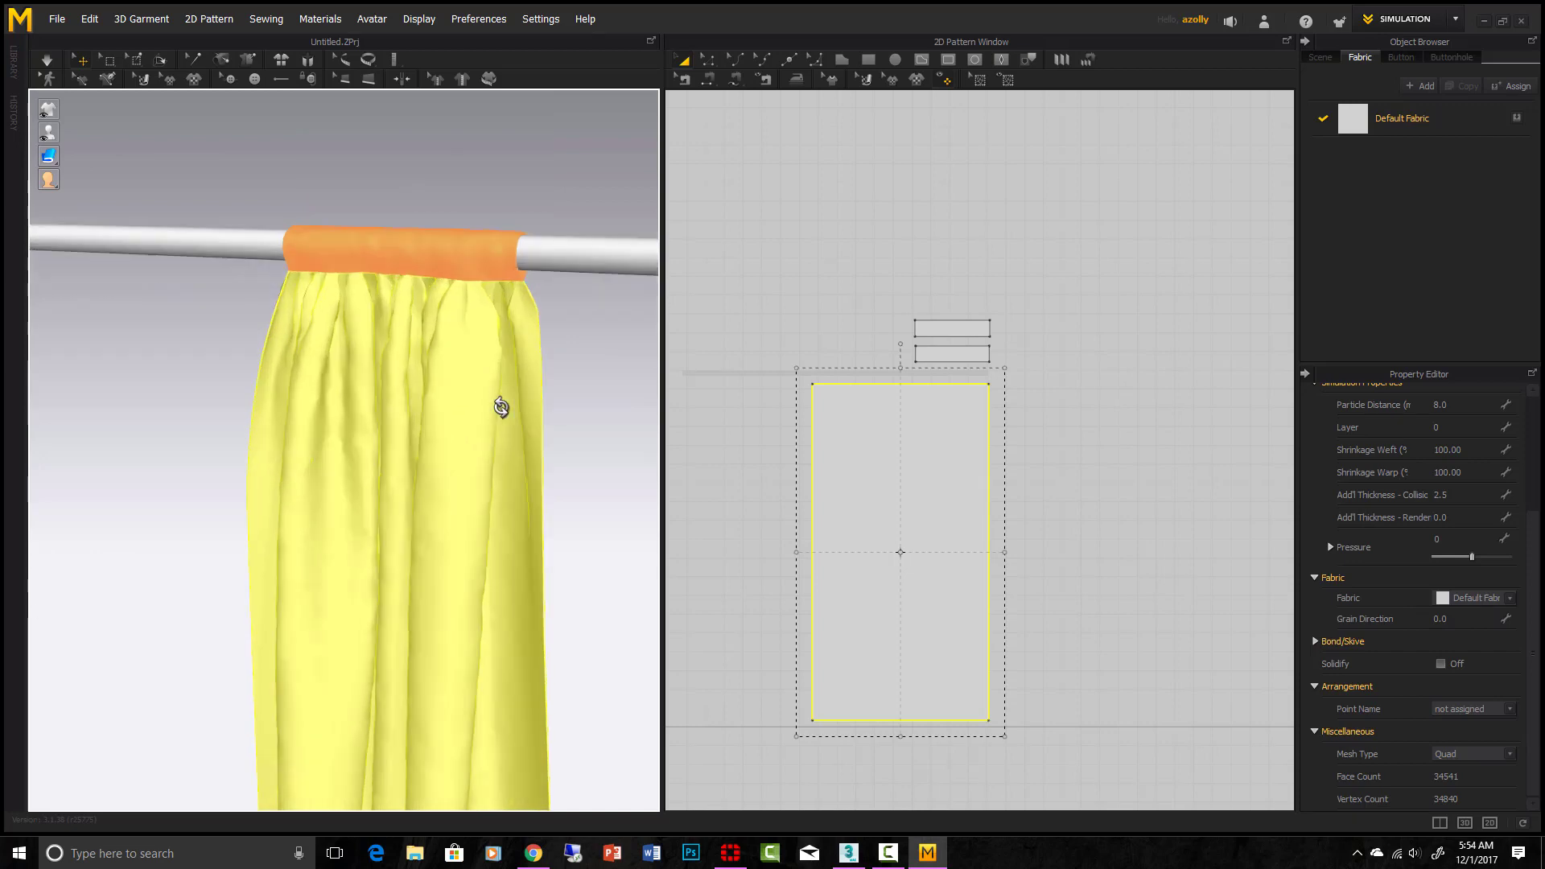
Frame the whole hanging curtain without its selection gizmo in view and start exporting the garment to FBX
scroll(488, 499, "down", 3)
key("f")
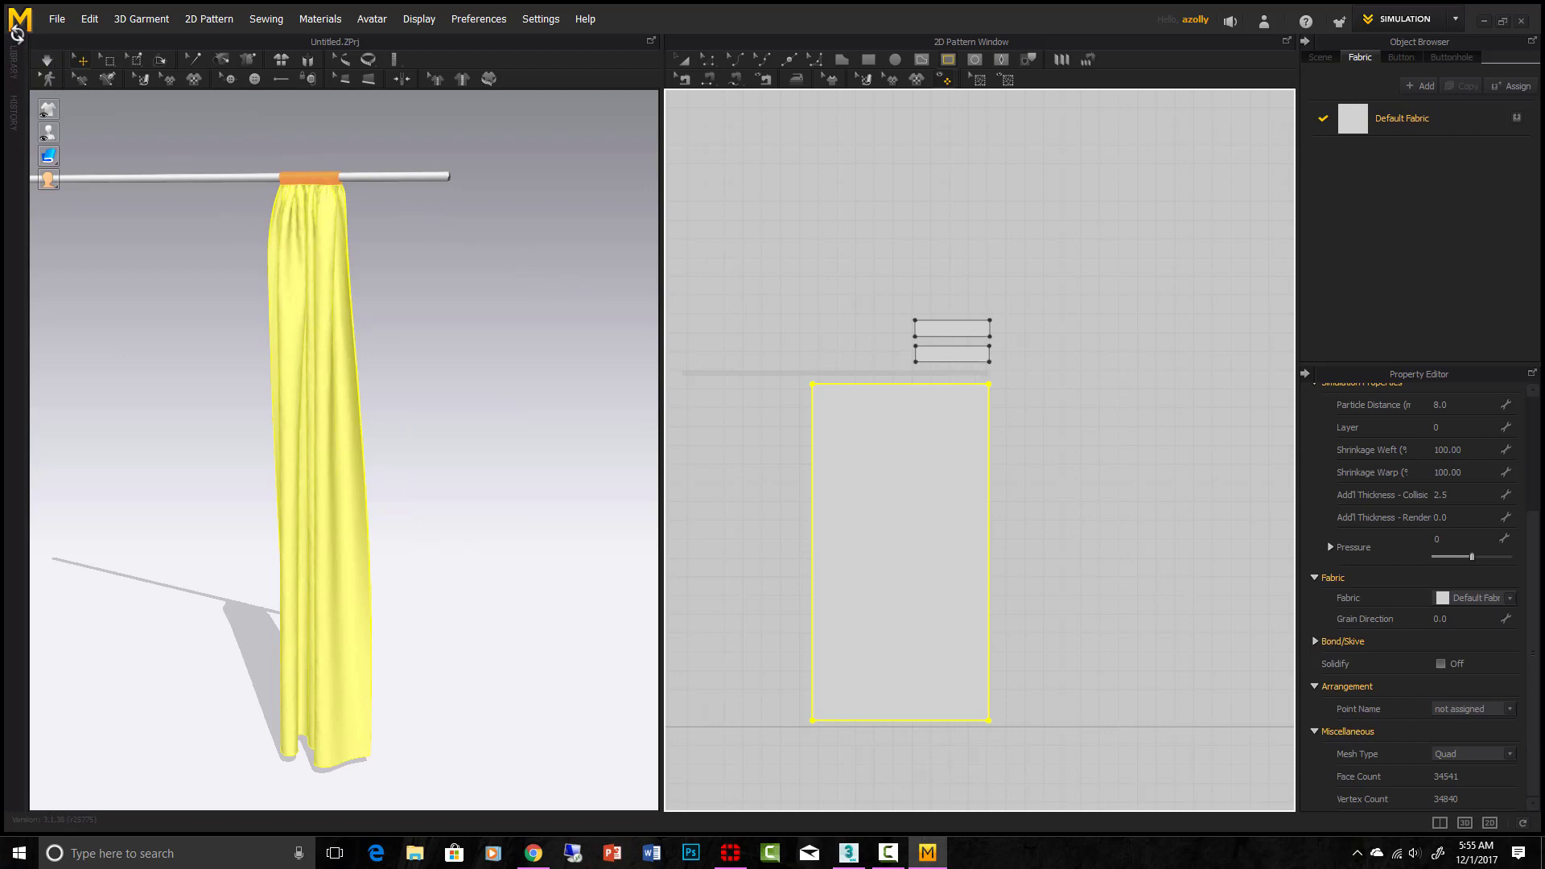
left_click(54, 18)
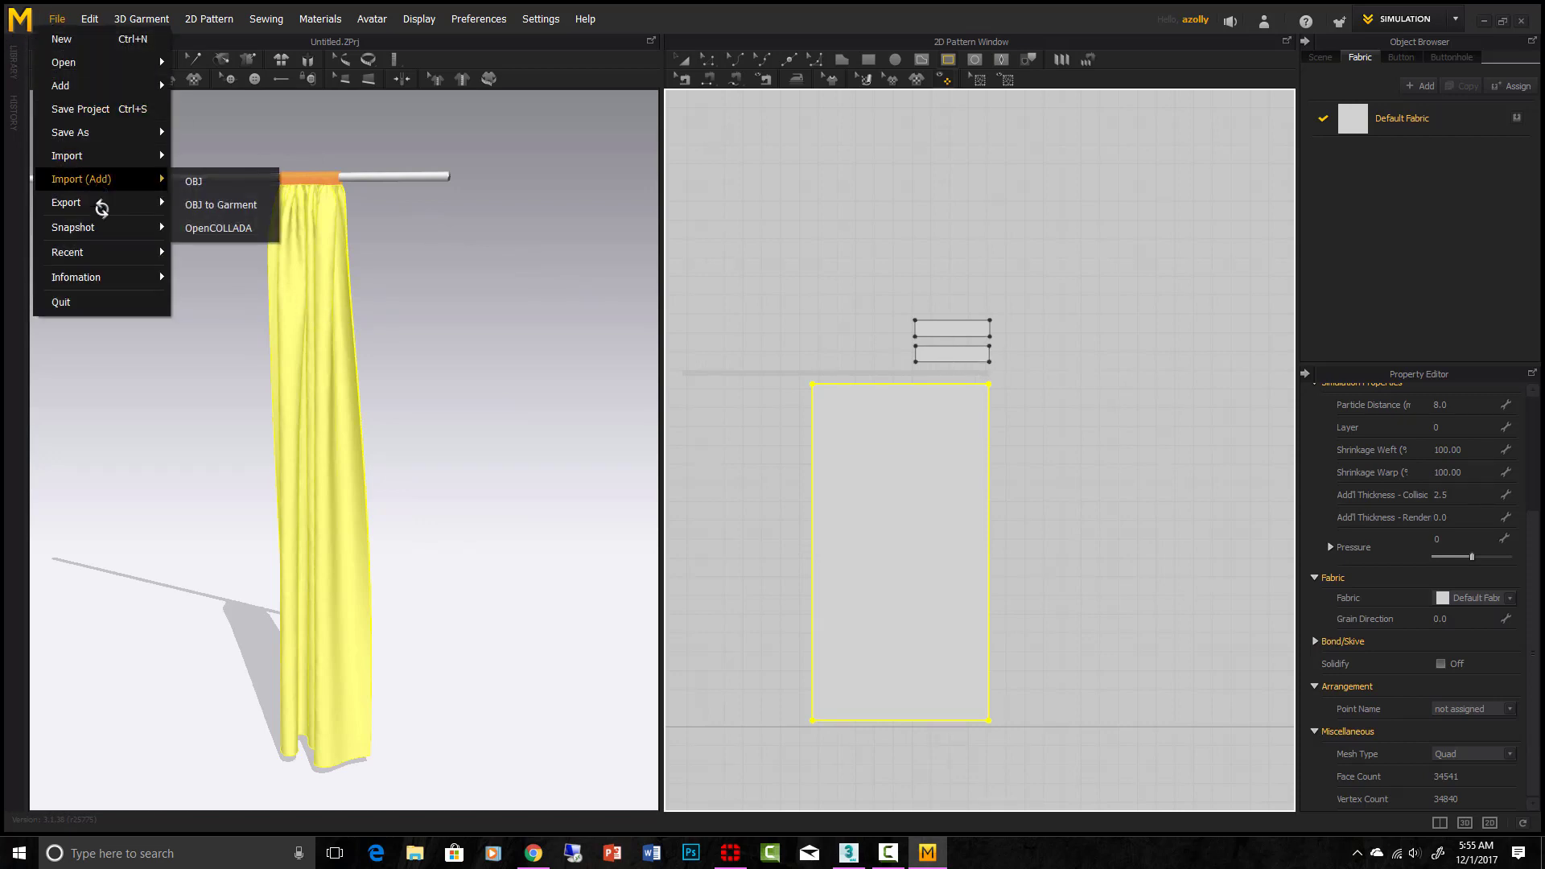
mouse_move(98, 209)
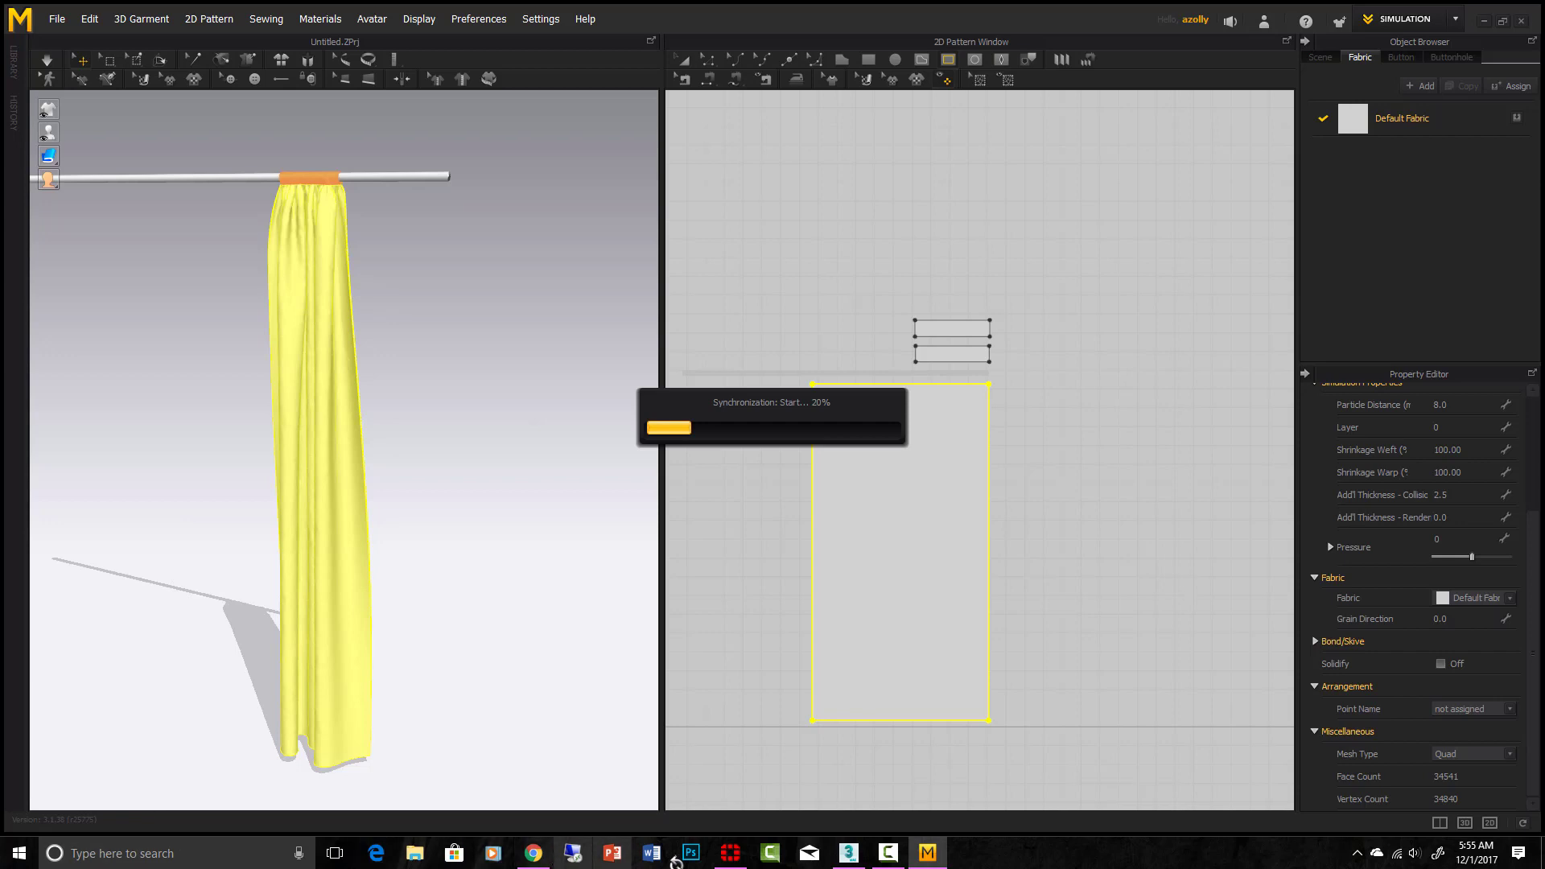
Switch to 3ds Max and examine the dining room's window wall and curtain rod from above
left_click(848, 853)
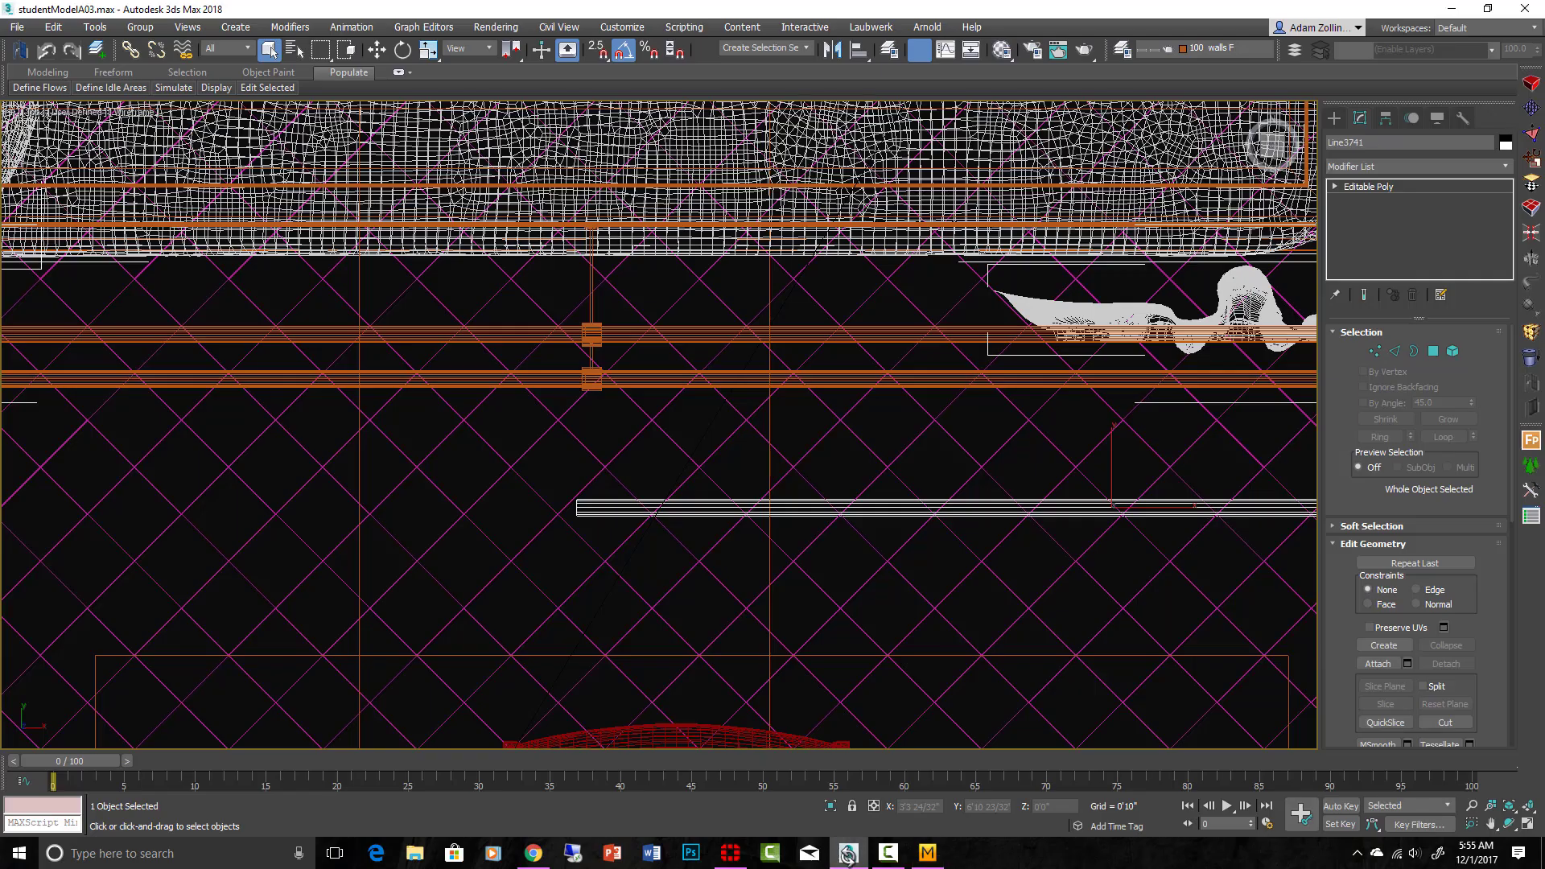
scroll(542, 270, "down", 5)
middle_click_drag(661, 317, 684, 371)
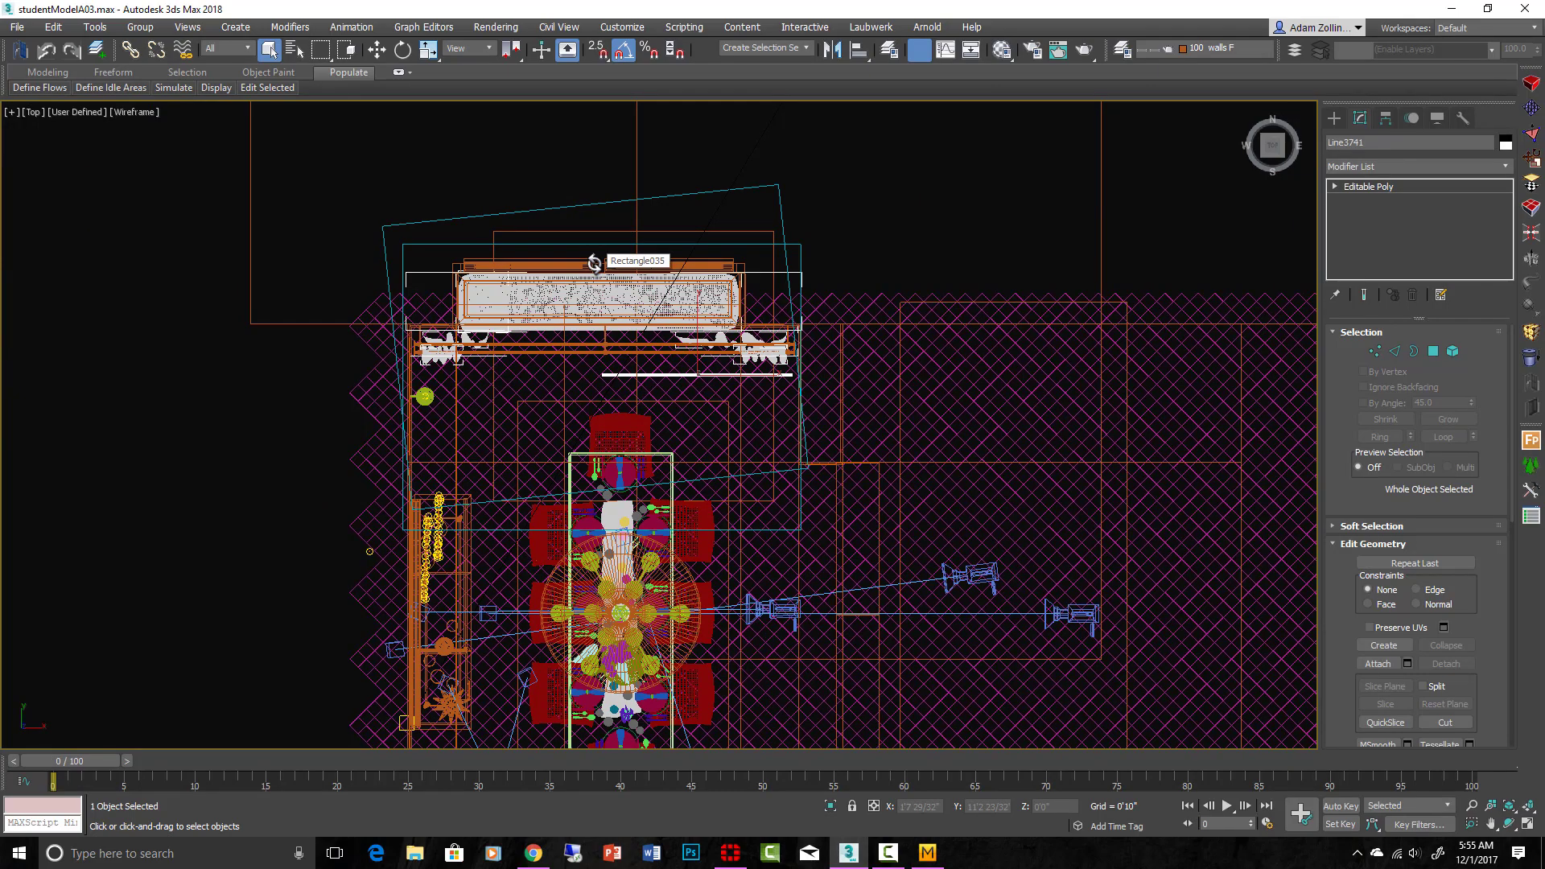
scroll(730, 306, "up", 3)
scroll(728, 307, "down", 2)
scroll(789, 403, "up", 2)
scroll(790, 404, "down", 2)
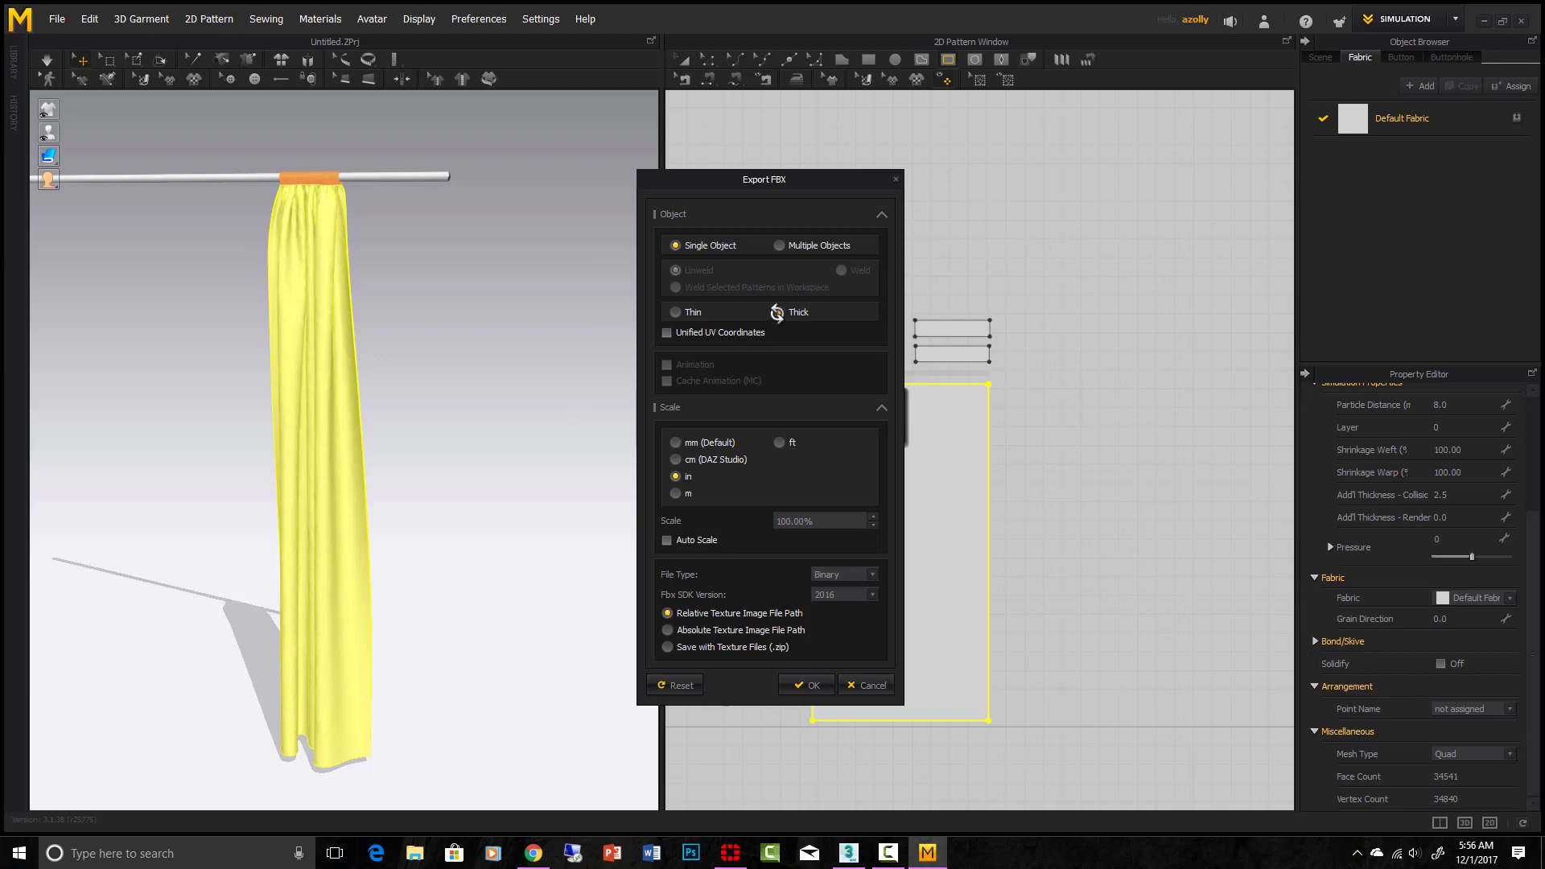
Export the curtain from Marvelous Designer to FBX as a single, unwelded object with thin geometry, scaled in inches
left_click(677, 313)
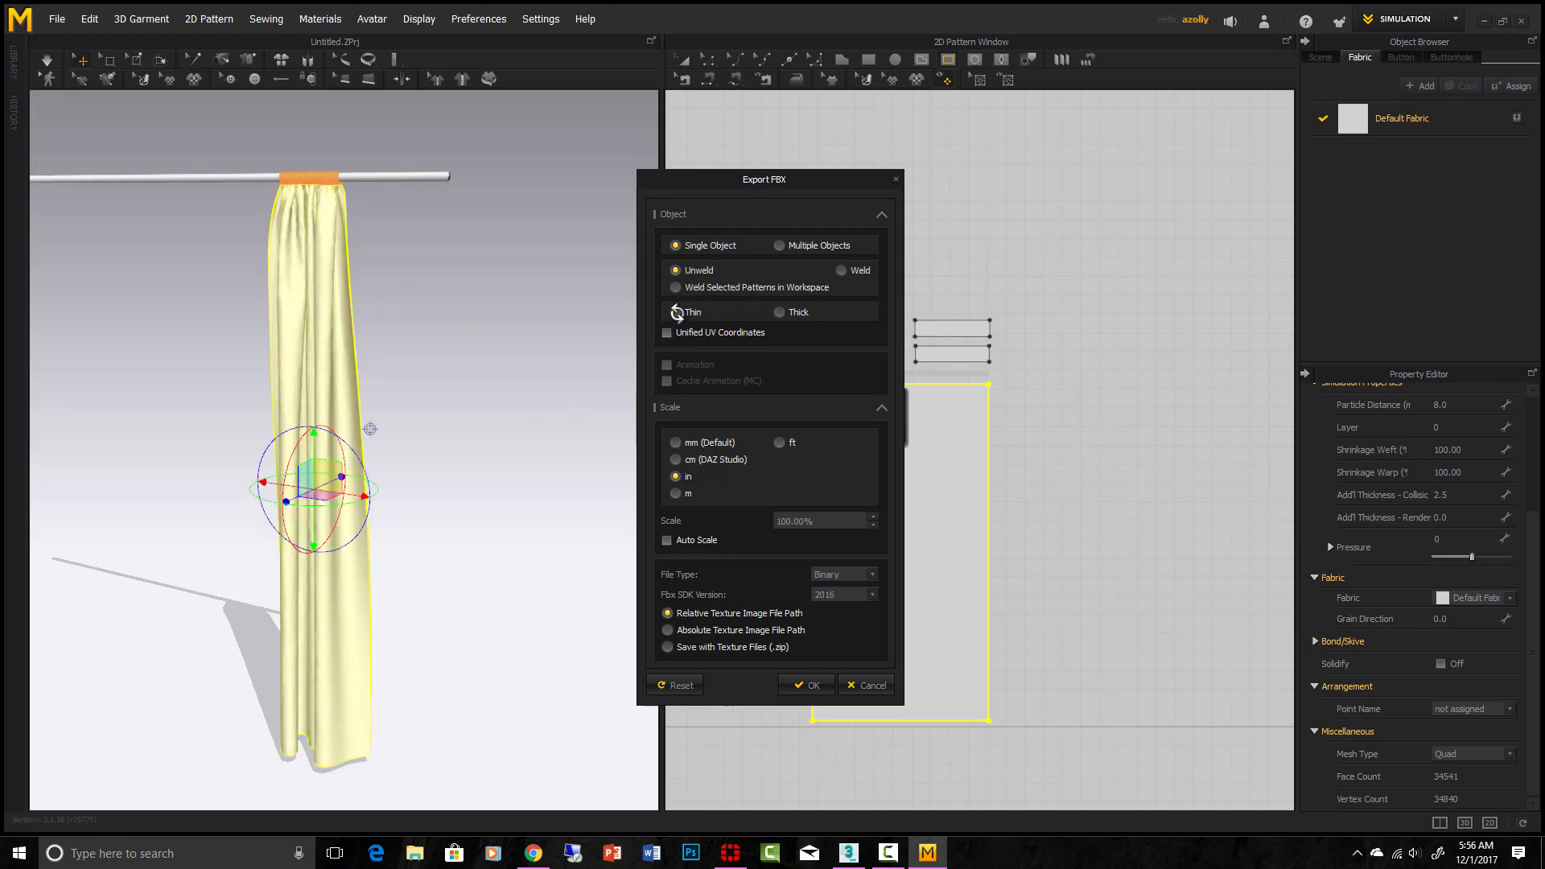
left_click(780, 313)
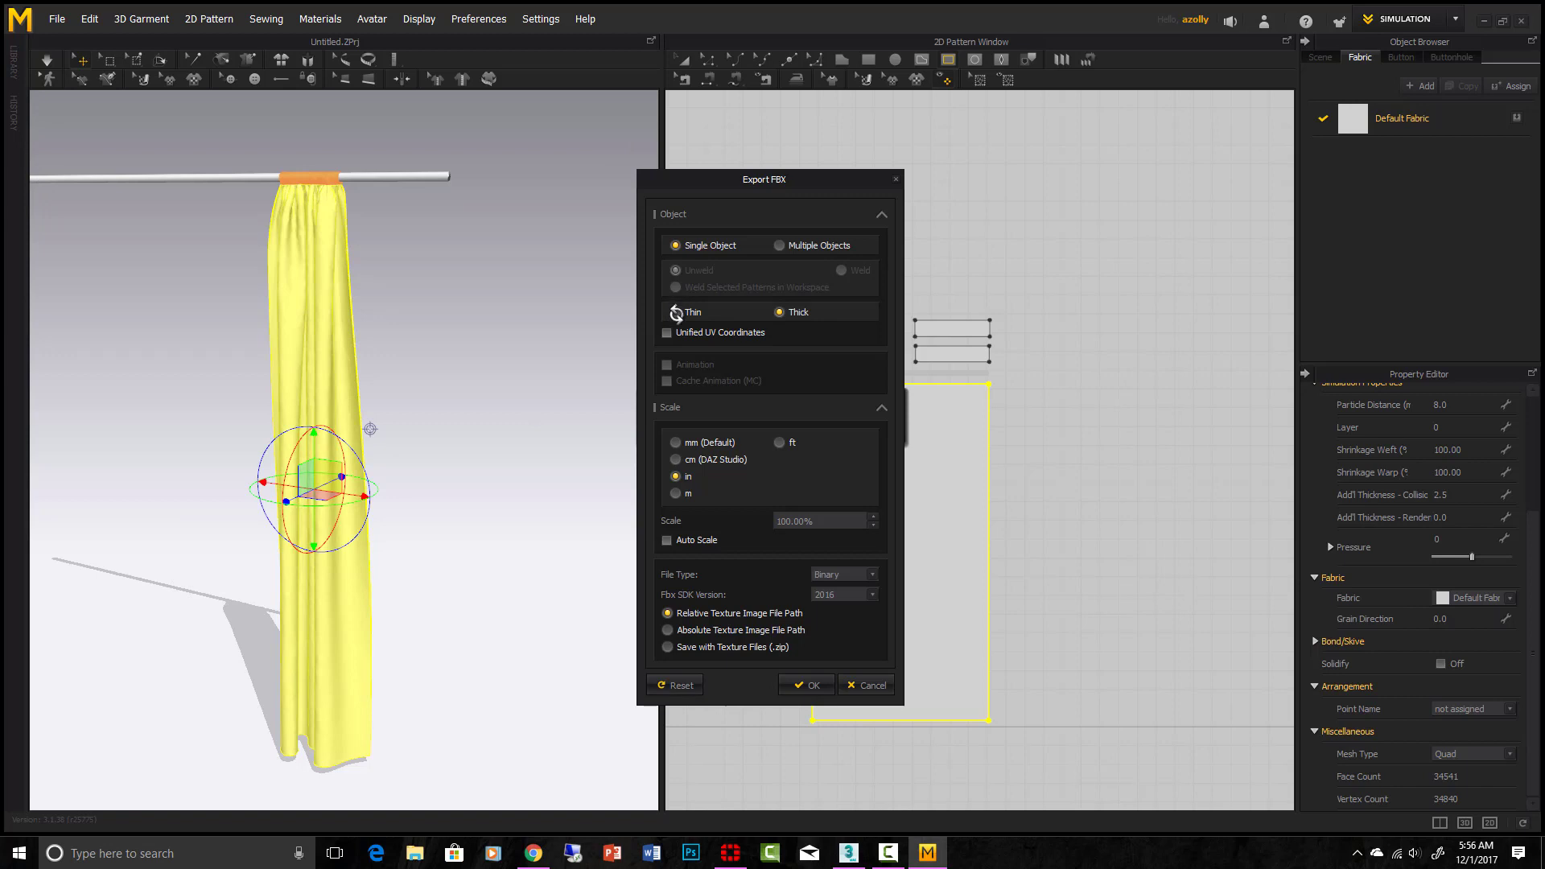
left_click(677, 313)
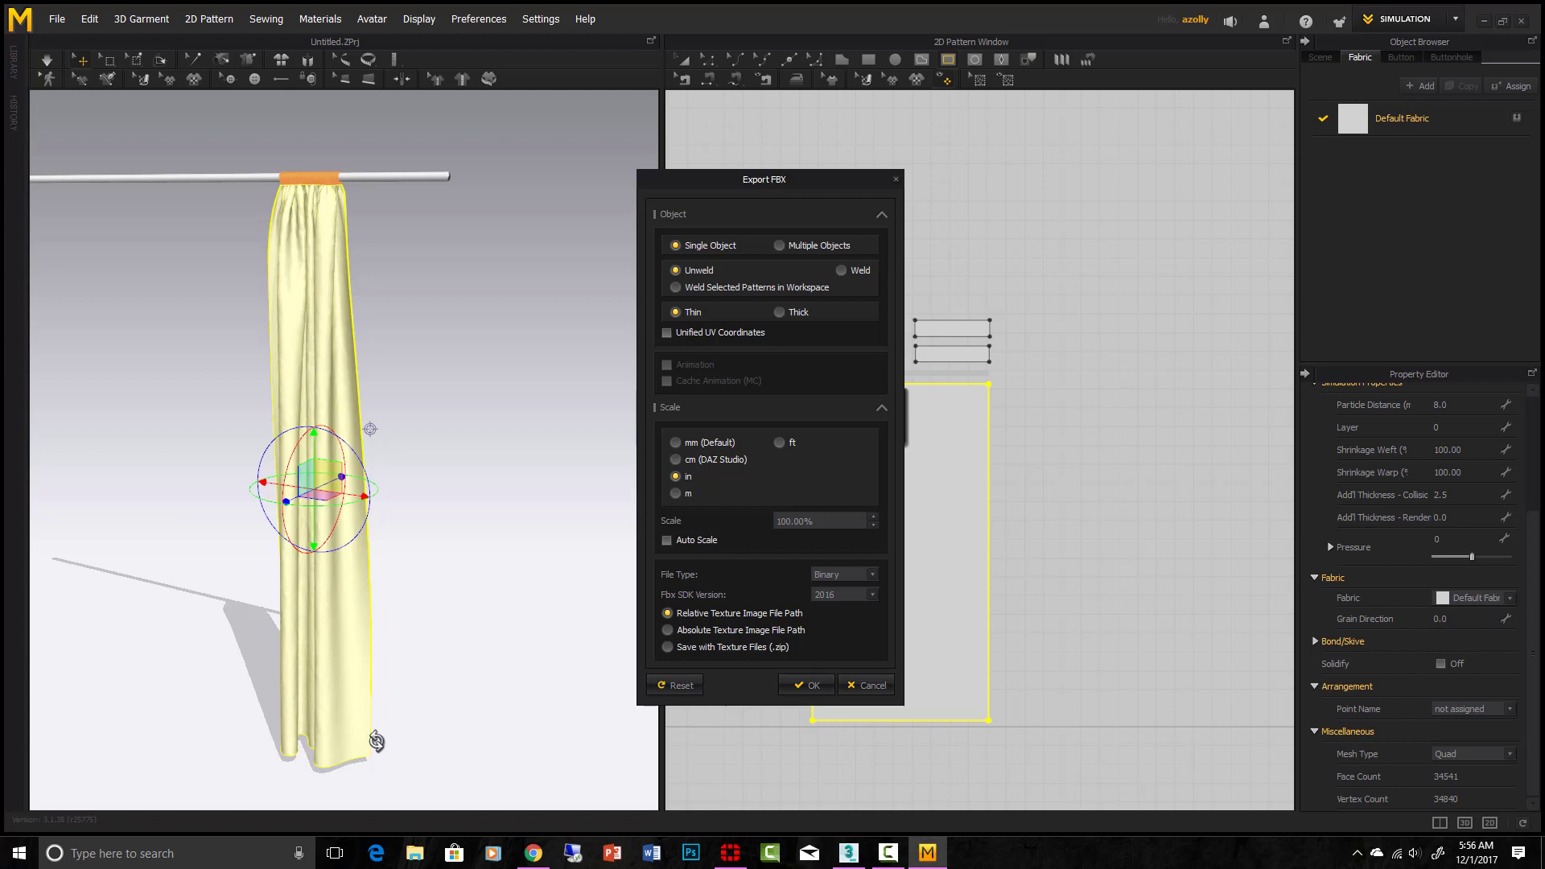
left_click(805, 685)
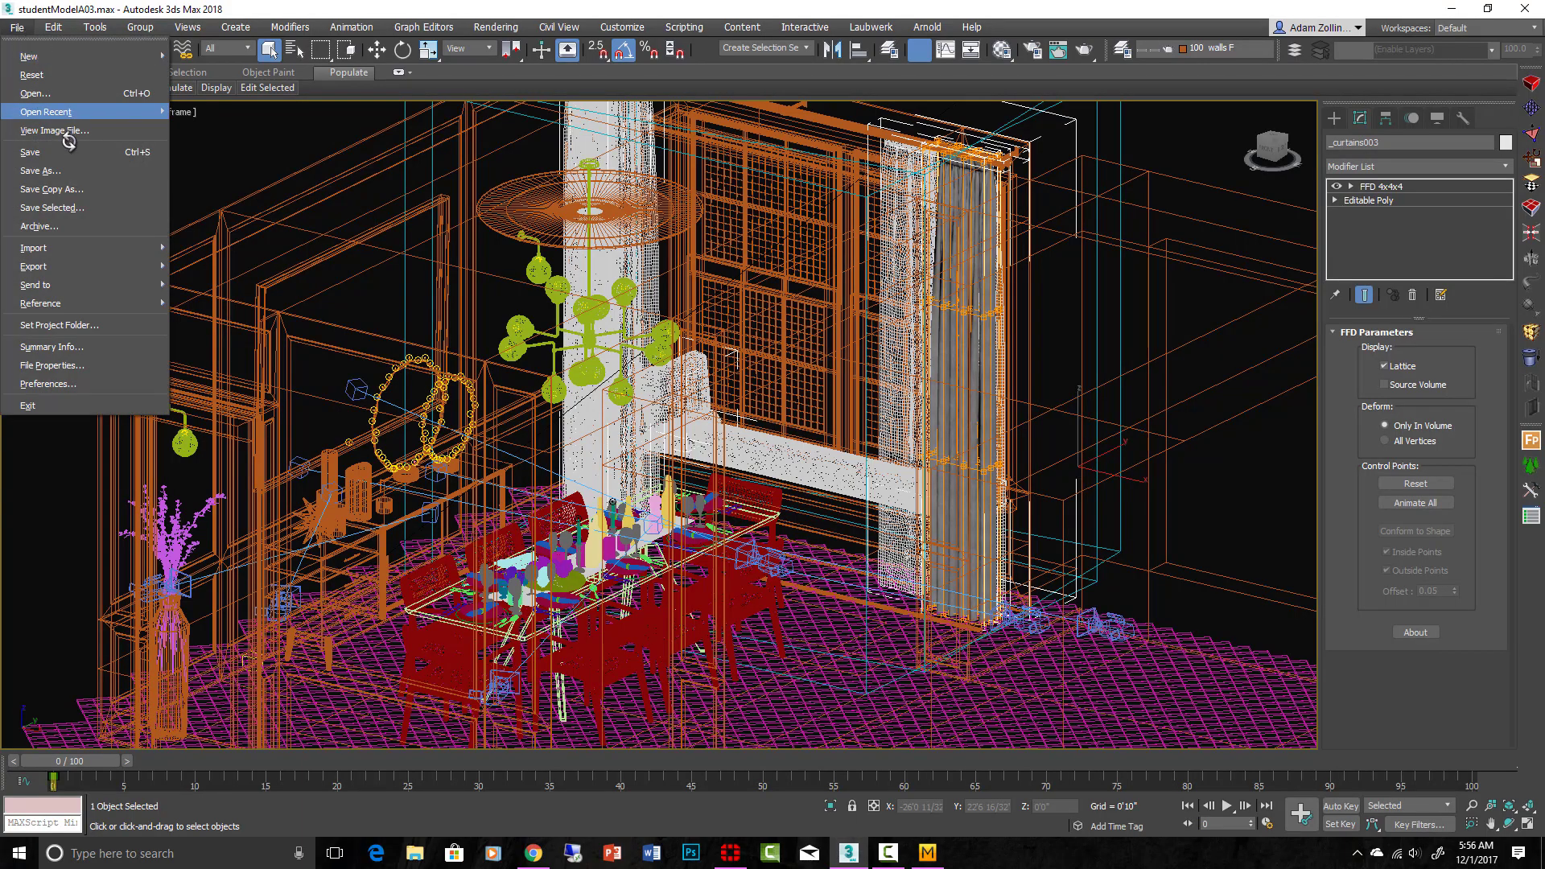
Import the exported curtain into the 3ds Max scene and place it outside the room, clear of the window
mouse_move(78, 248)
left_click(226, 251)
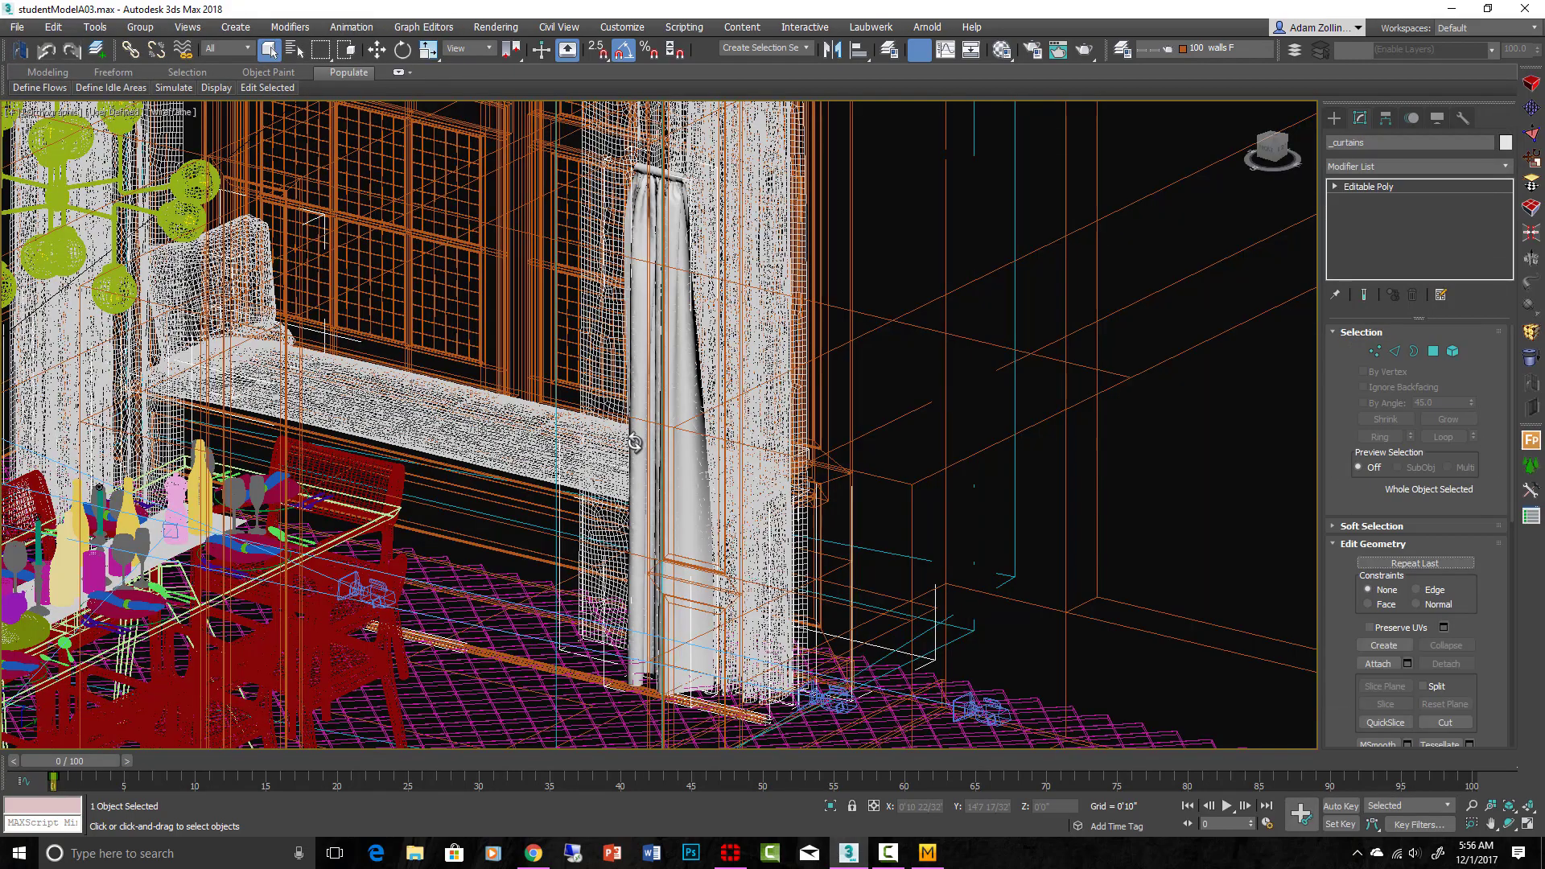
key("t")
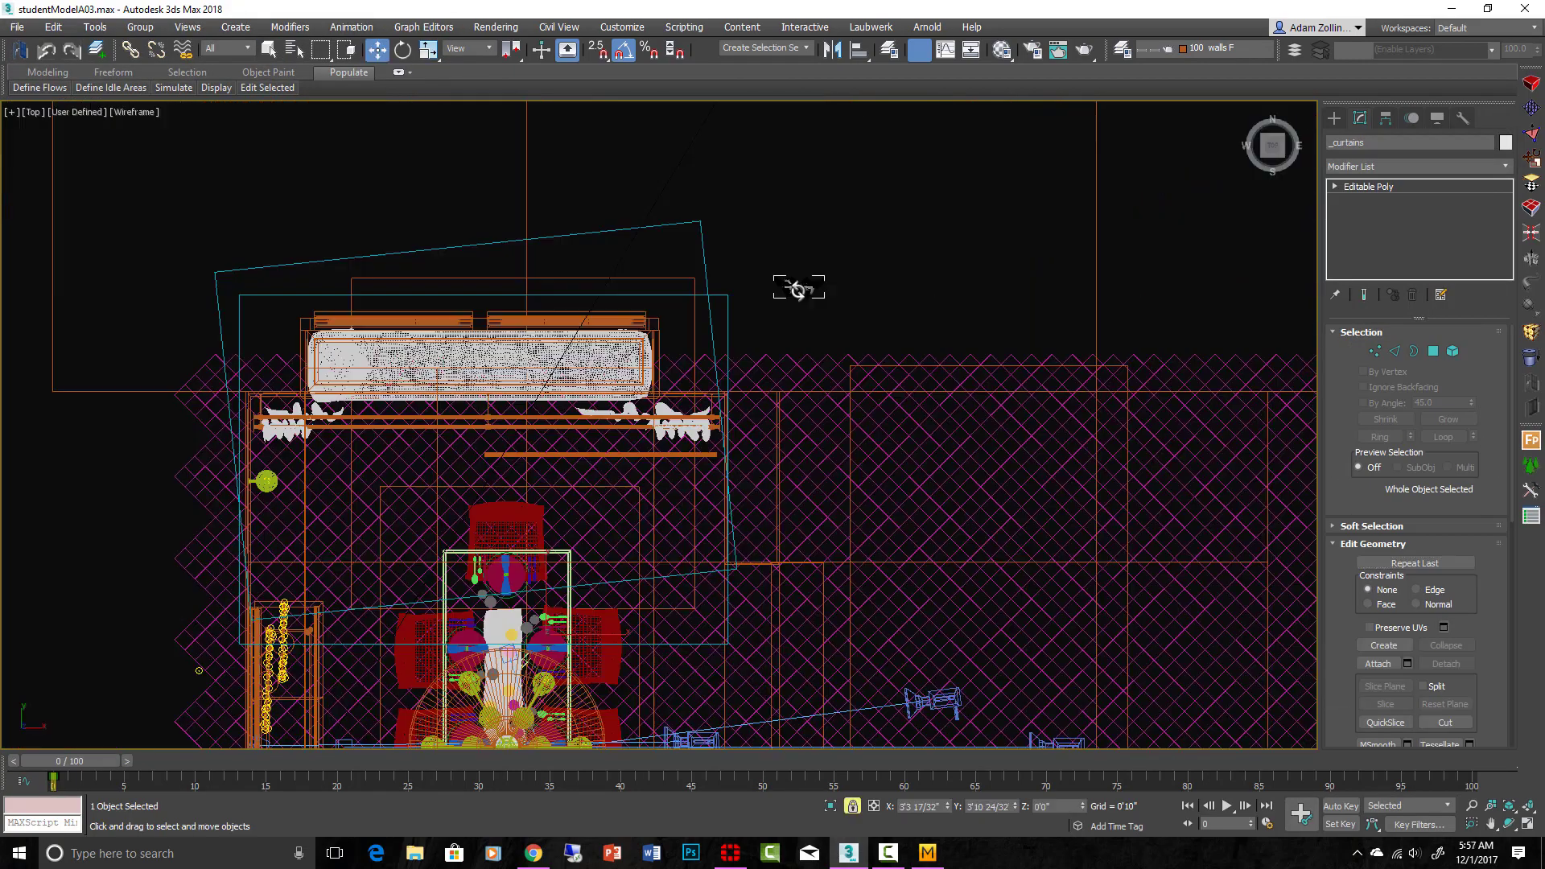
key("z")
scroll(802, 313, "down", 4)
Compare the imported curtain with the existing window curtains in perspective and from the right side
middle_click_drag(886, 397, 824, 297, "alt")
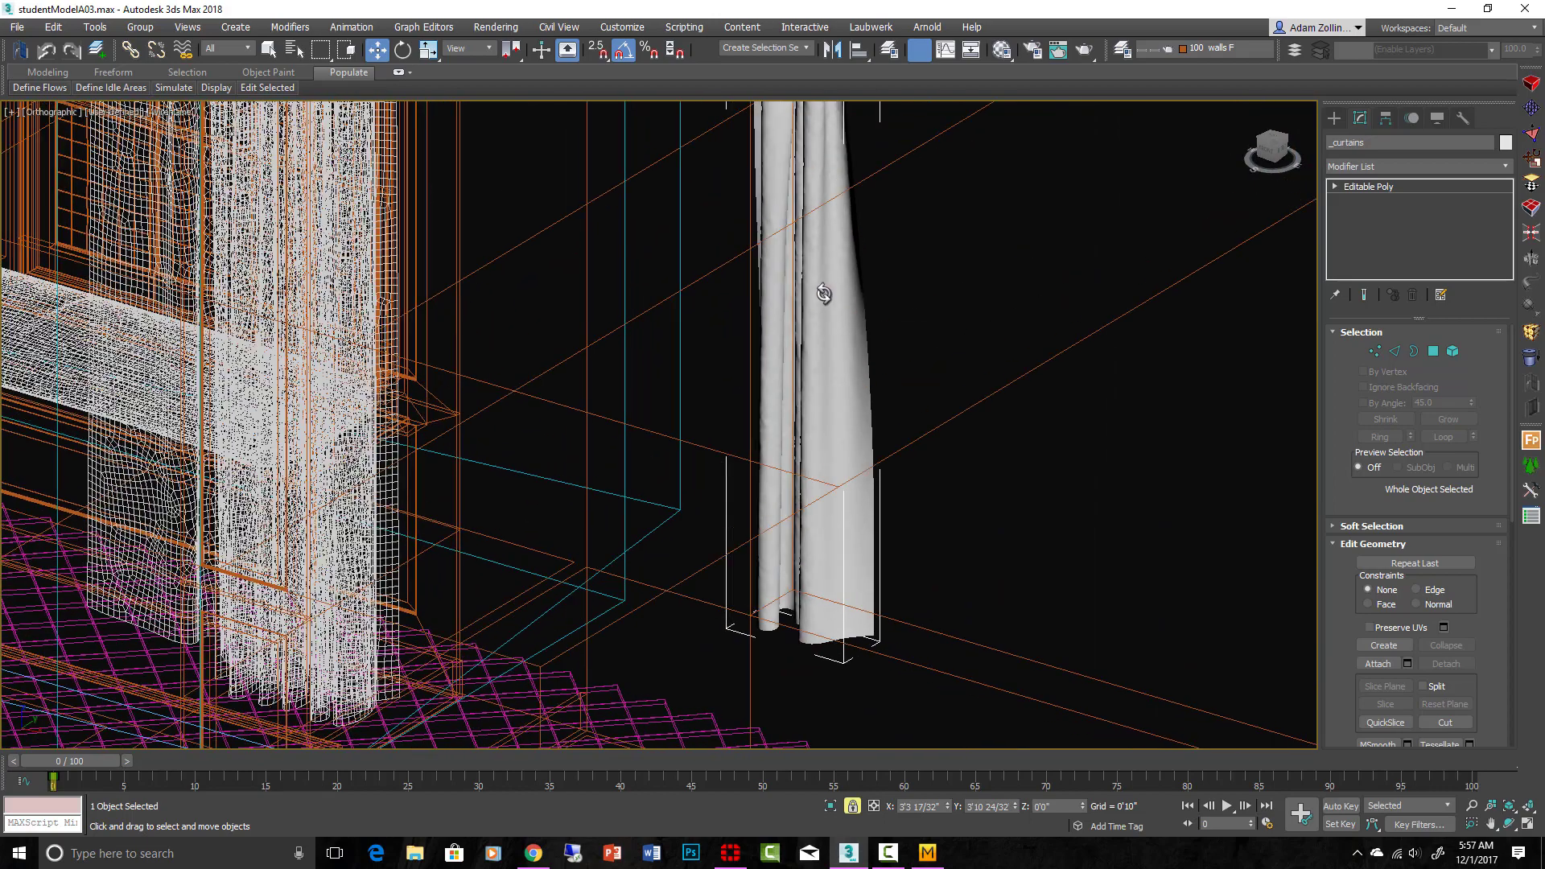
key("r")
key("z")
scroll(814, 321, "down", 5)
scroll(775, 331, "up", 8)
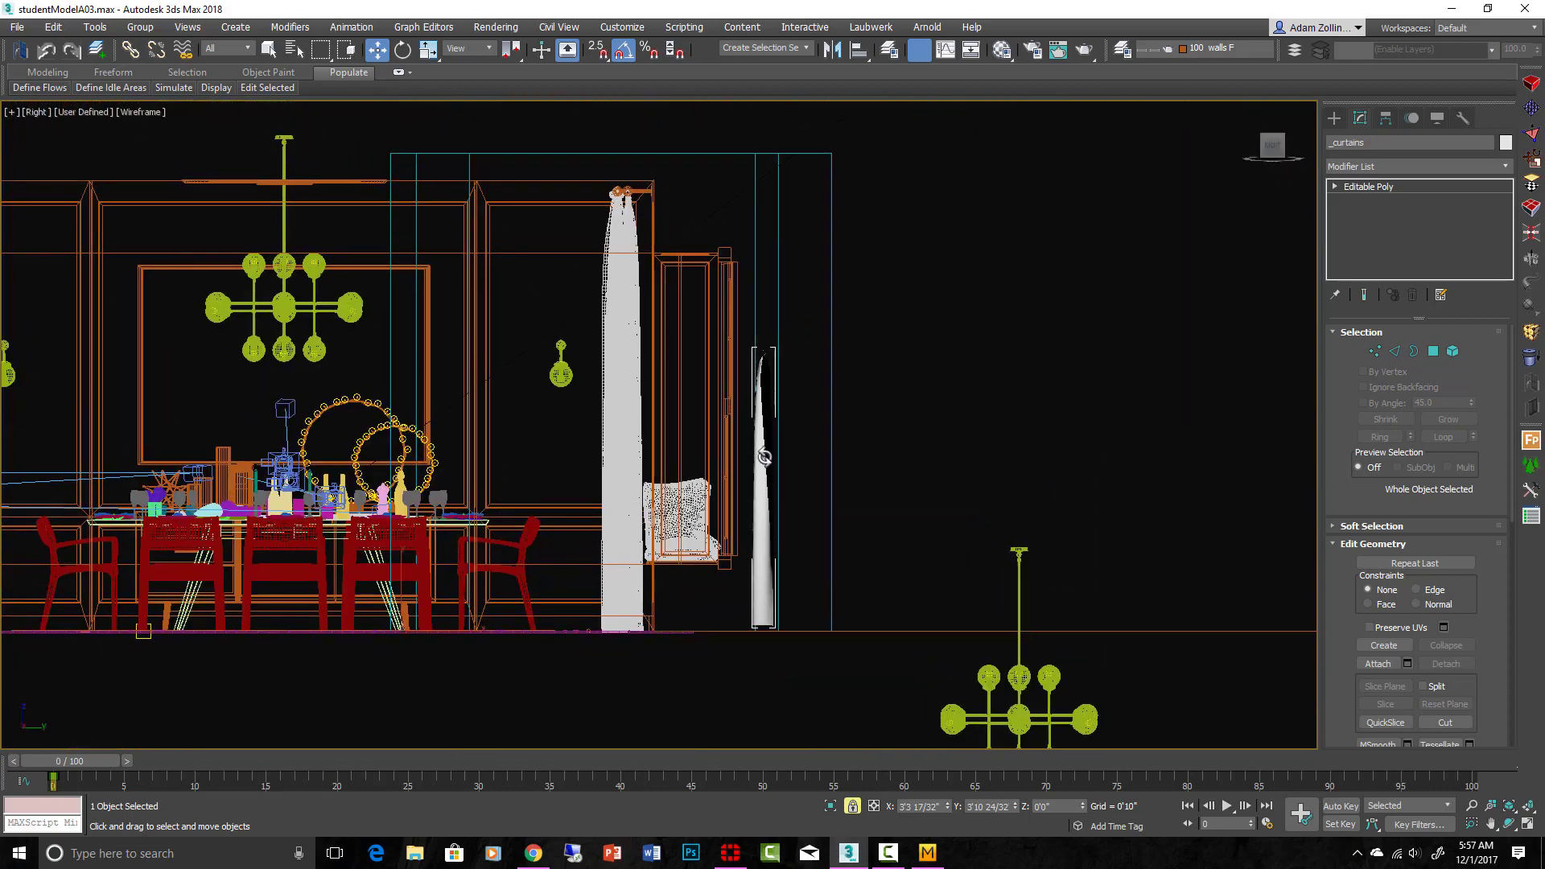
scroll(754, 336, "down", 4)
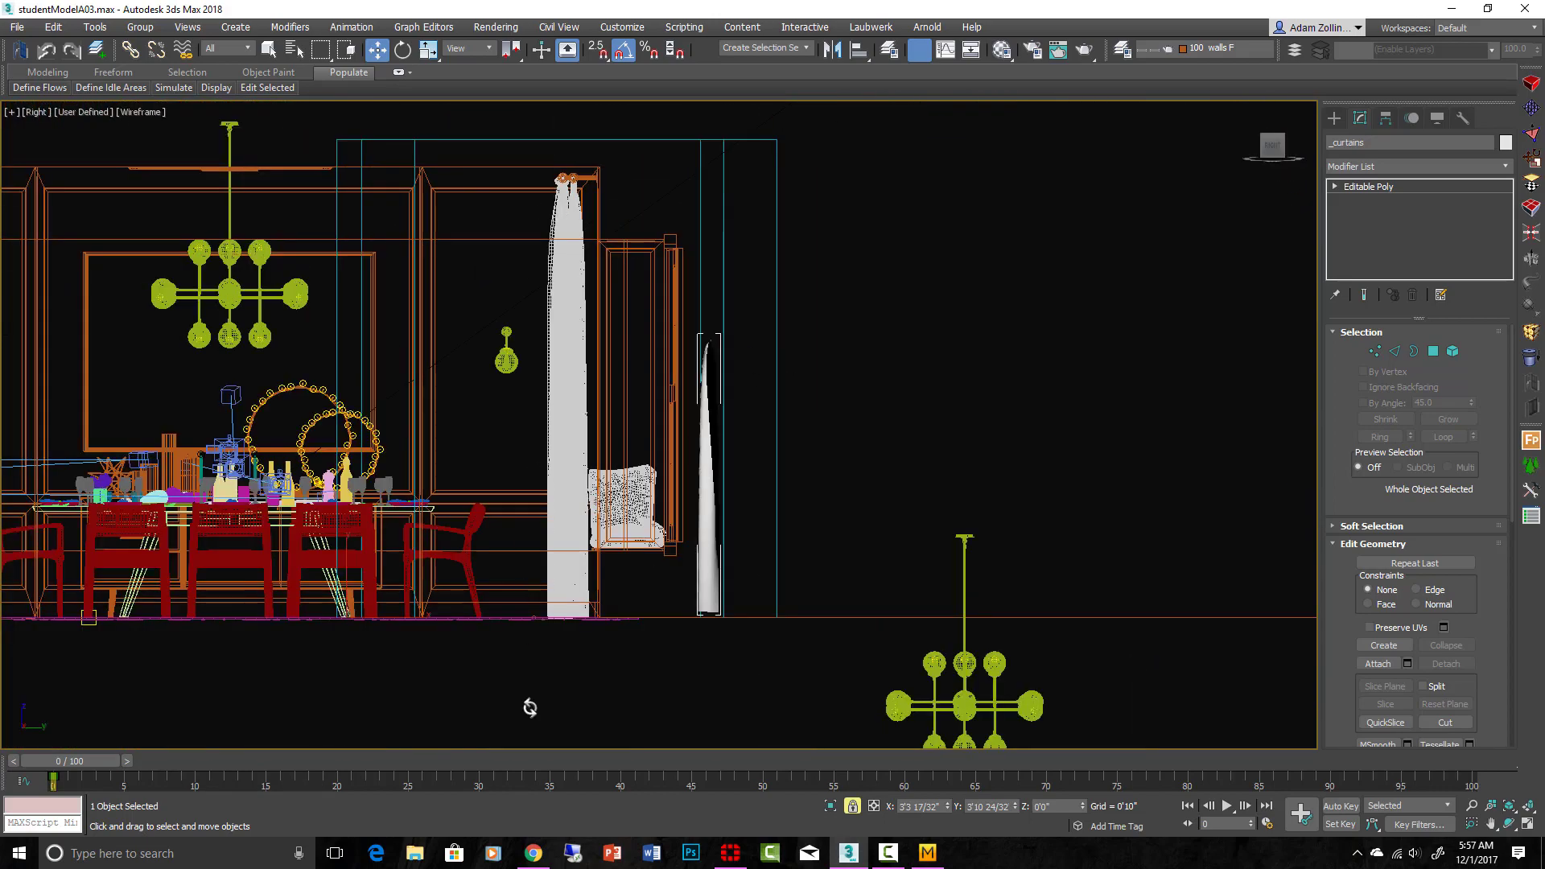
middle_click_drag(729, 449, 796, 472, "alt")
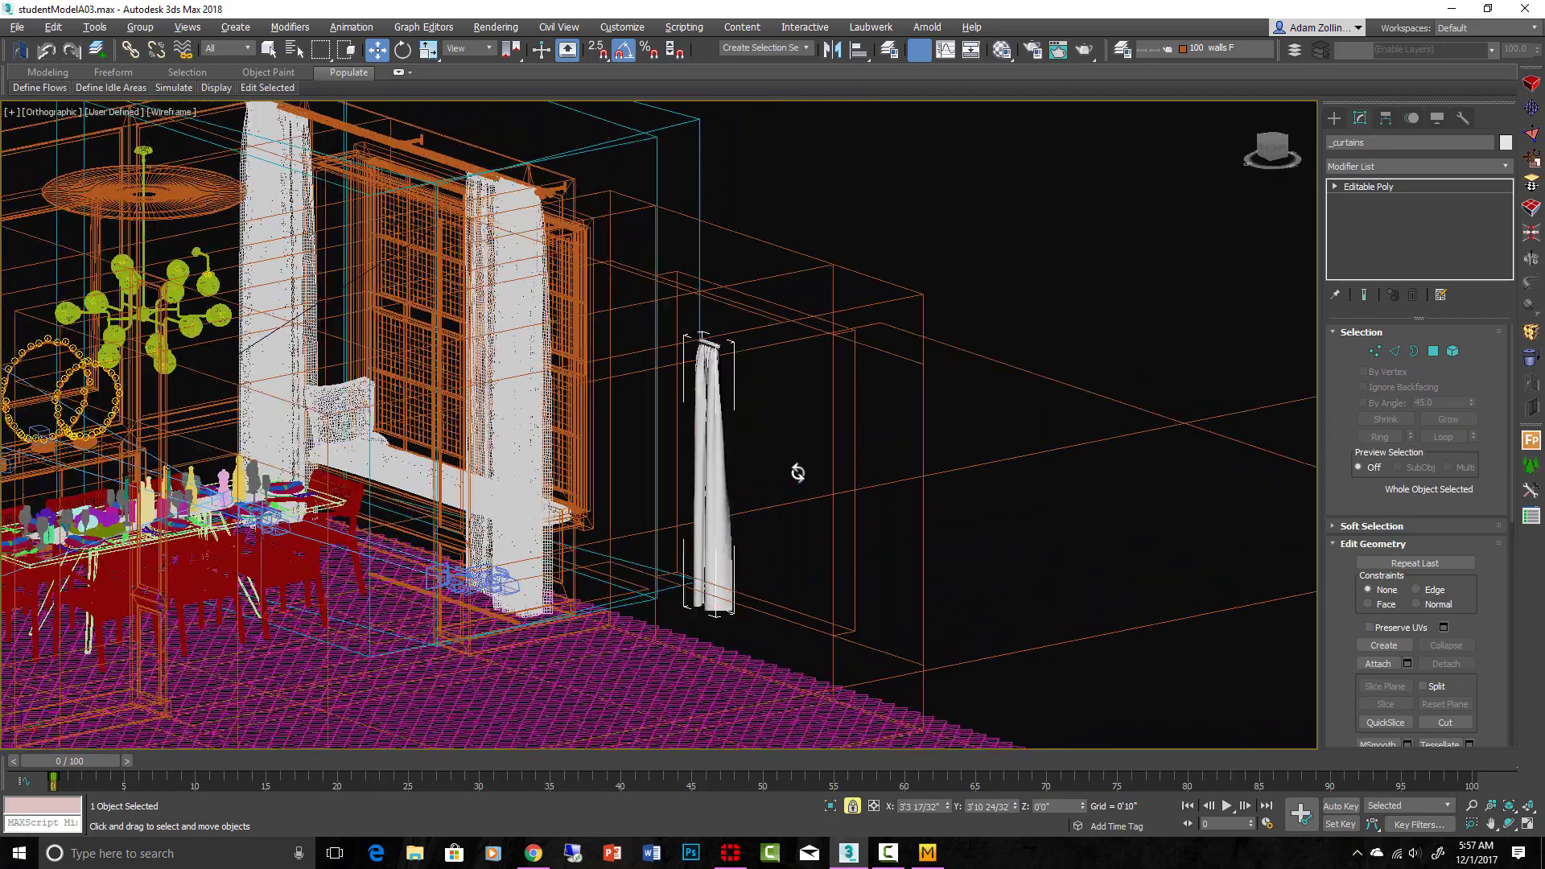
Examine the imported curtain's gathers and rod sleeve from the front, close up and from a distance
key("f")
key("z")
scroll(634, 430, "down", 2)
key("F3")
scroll(369, 274, "up", 8)
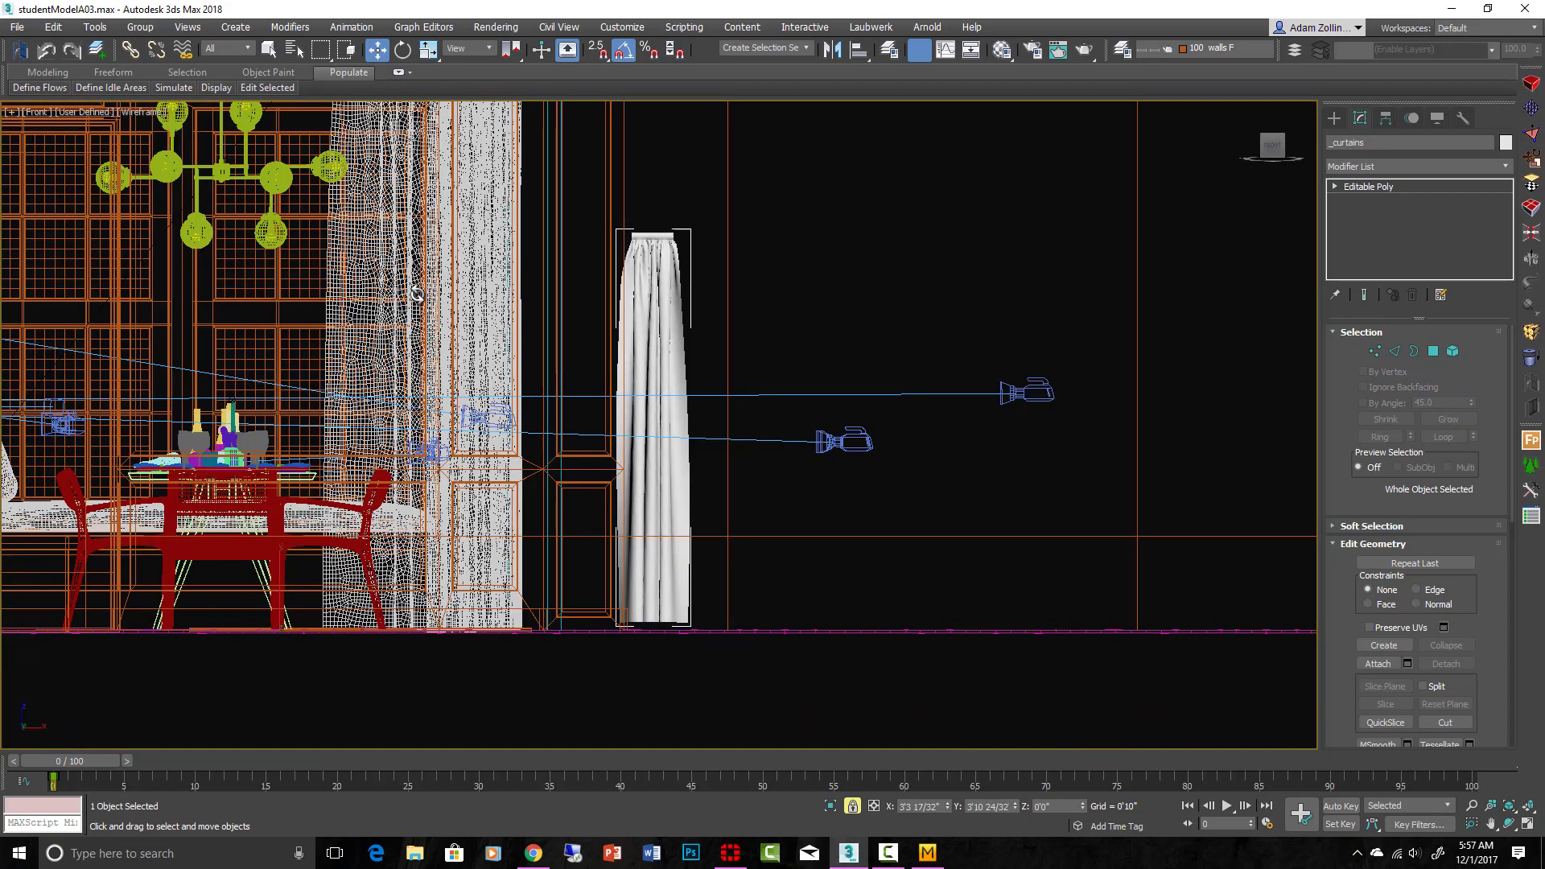
scroll(704, 318, "up", 5)
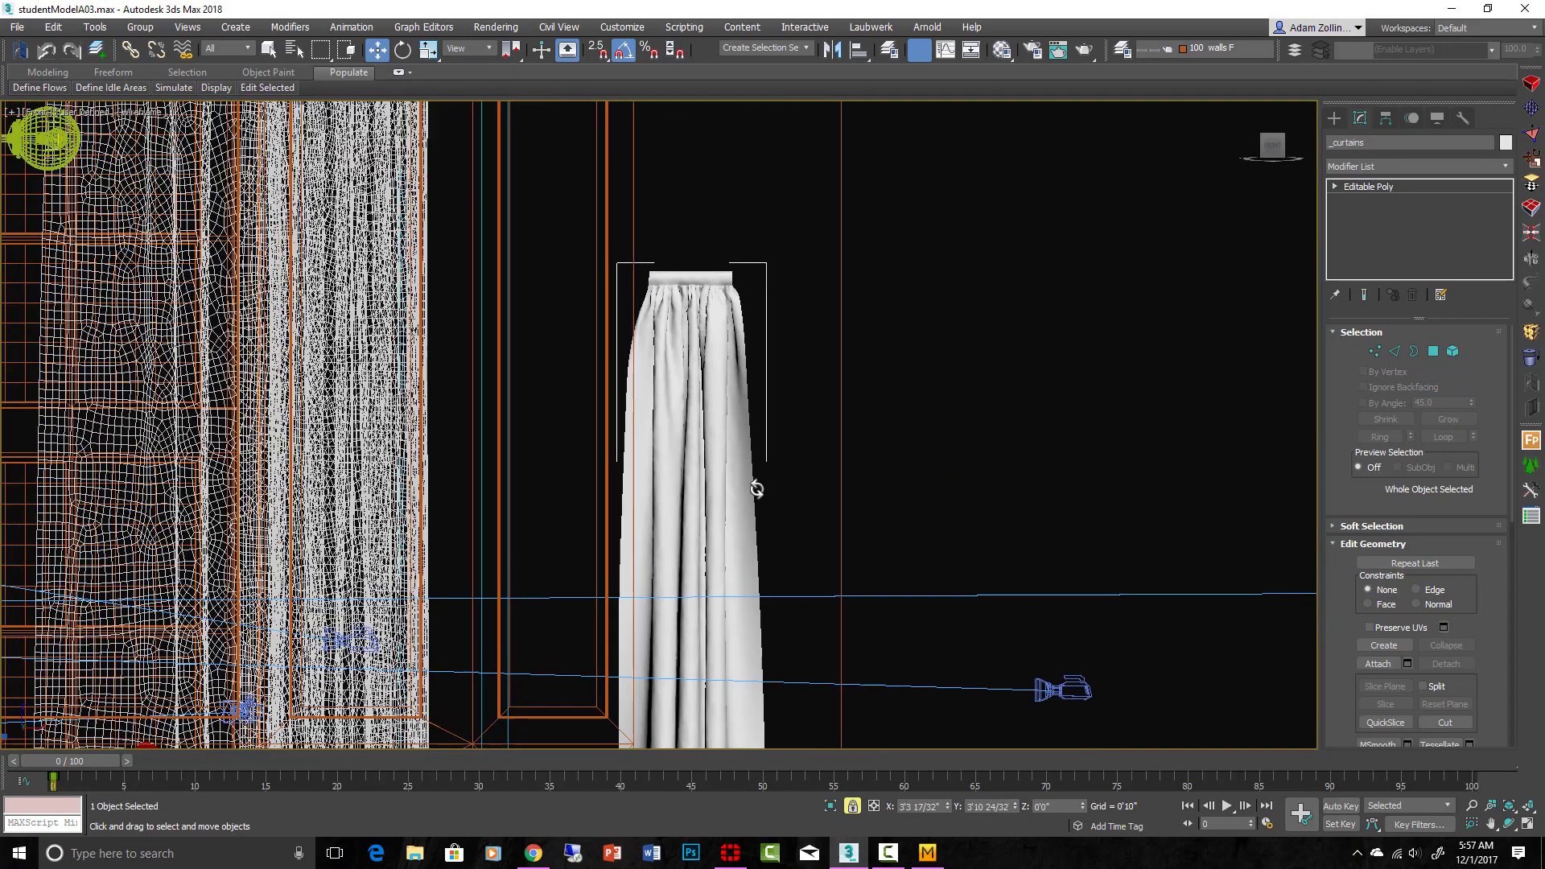
scroll(681, 278, "up", 3)
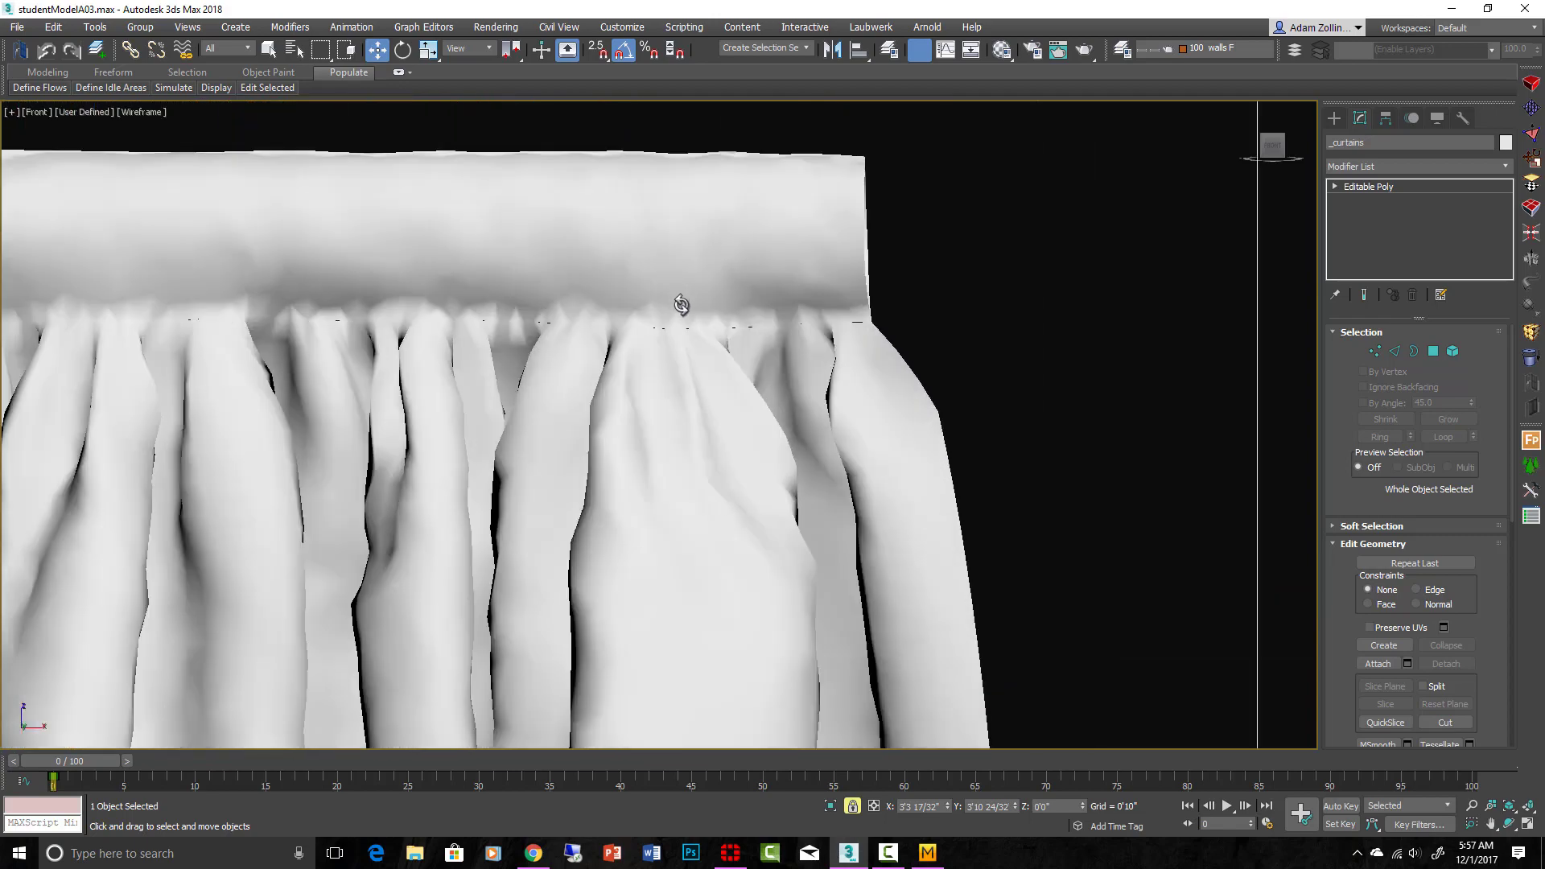
middle_click_drag(704, 318, 607, 335, "alt")
scroll(595, 371, "down", 6)
scroll(576, 427, "down", 2)
Apply a TurboSmooth modifier with 1 iteration to the imported curtain
mouse_move(568, 525)
middle_mouse_down("alt")
mouse_move(624, 541)
mouse_move(560, 551)
middle_mouse_up("alt")
scroll(558, 552, "up", 6)
mouse_move(724, 542)
middle_mouse_down("alt")
mouse_move(873, 411)
mouse_move(858, 363)
mouse_move(845, 521)
middle_mouse_up("alt")
left_click(1504, 166)
left_click_drag(1506, 196, 1506, 354)
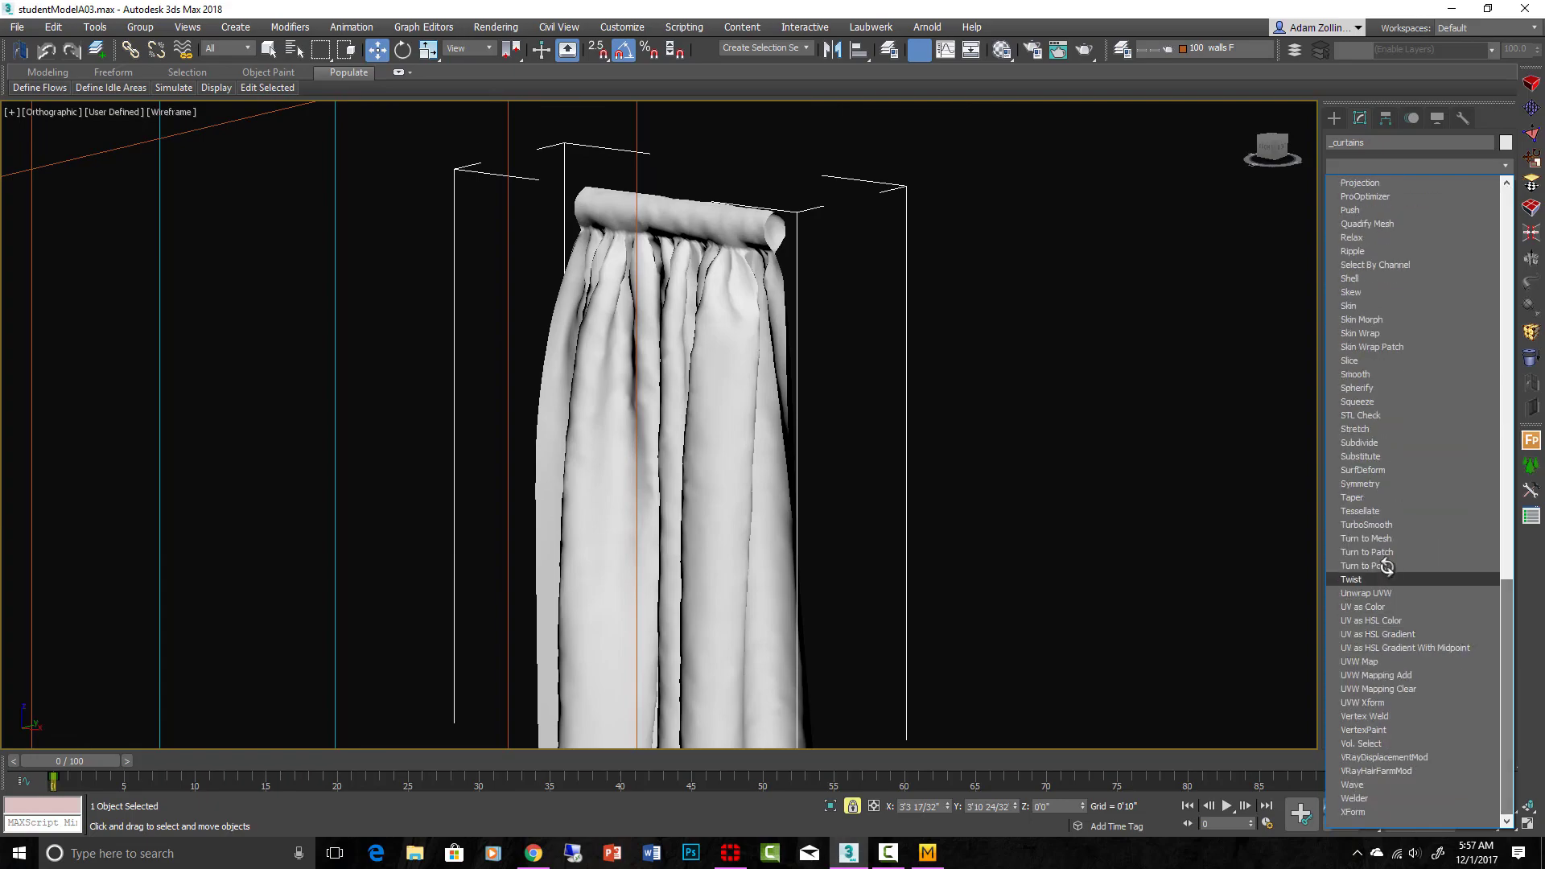
left_click(1381, 526)
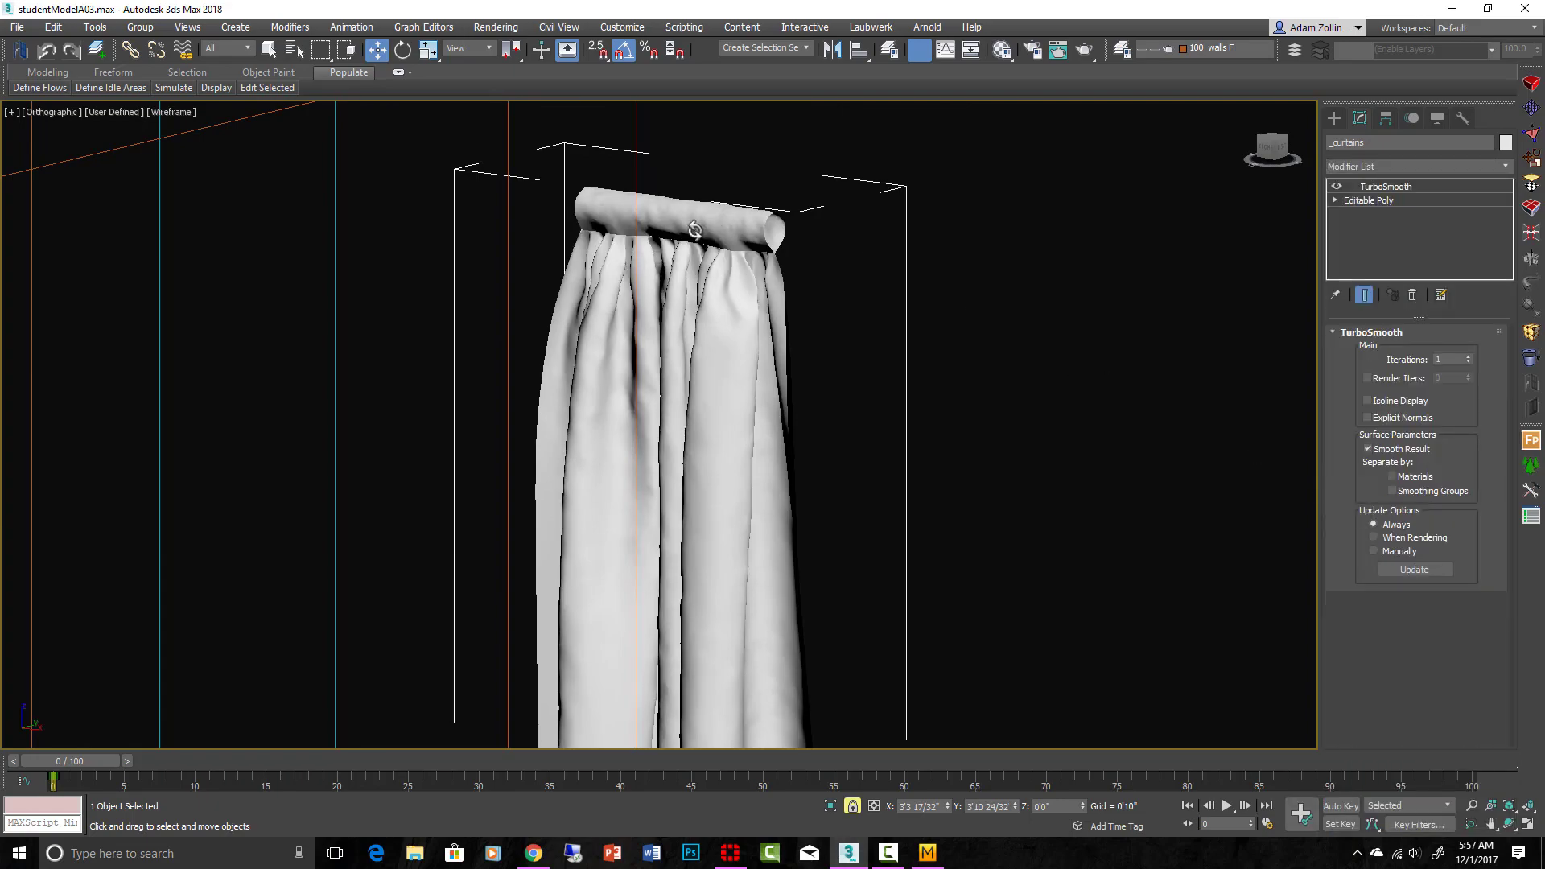
Compare the curtain's wireframe density near the rod sleeve with TurboSmooth switched on and off
scroll(777, 269, "up", 4)
scroll(782, 270, "down", 5)
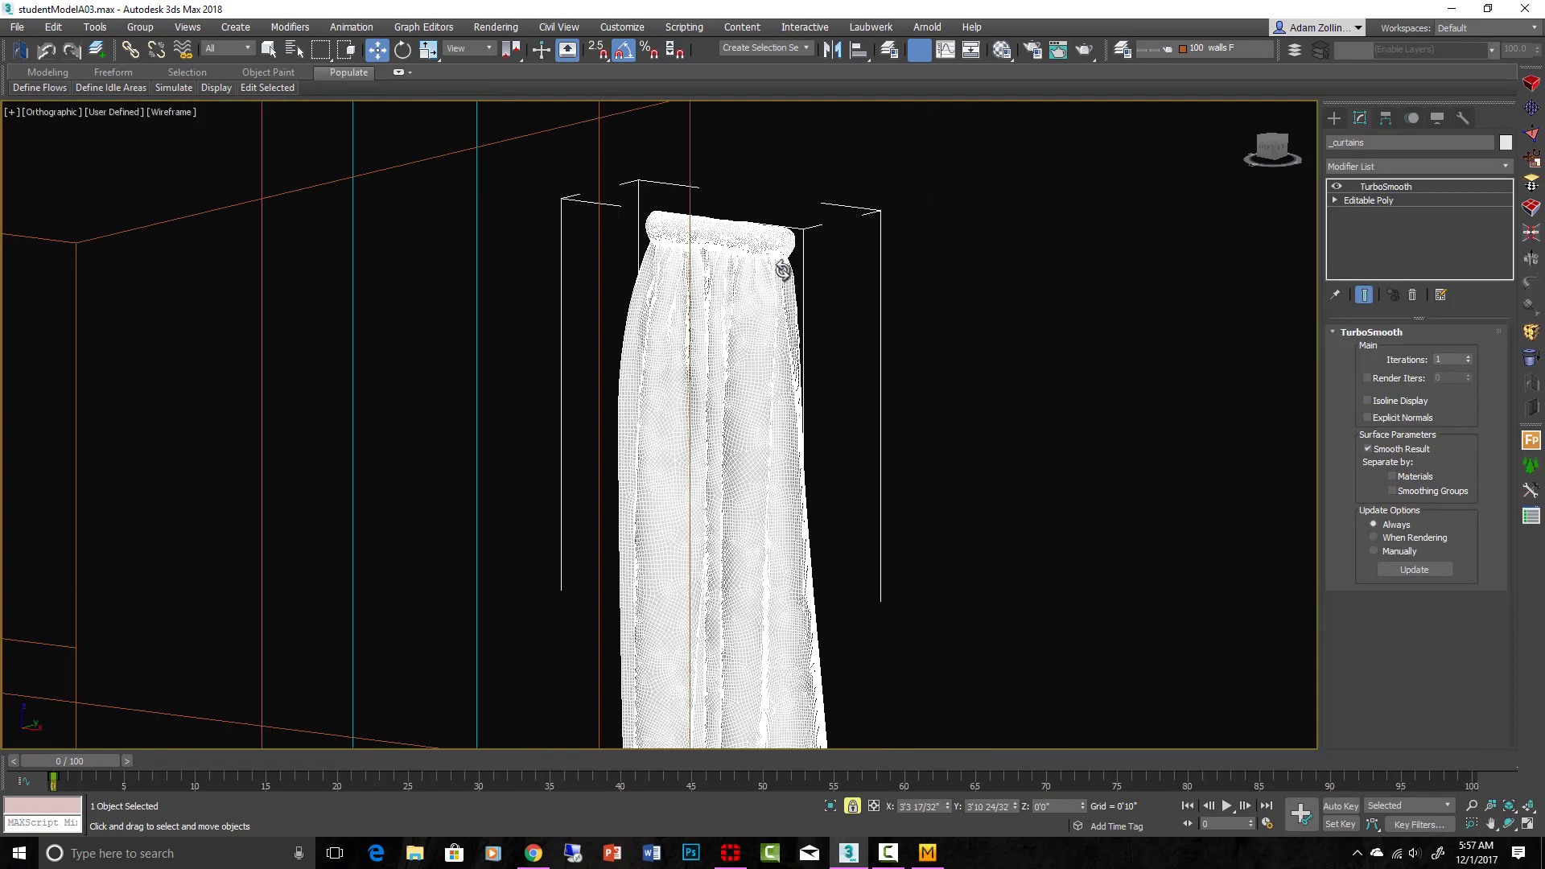
scroll(794, 237, "up", 6)
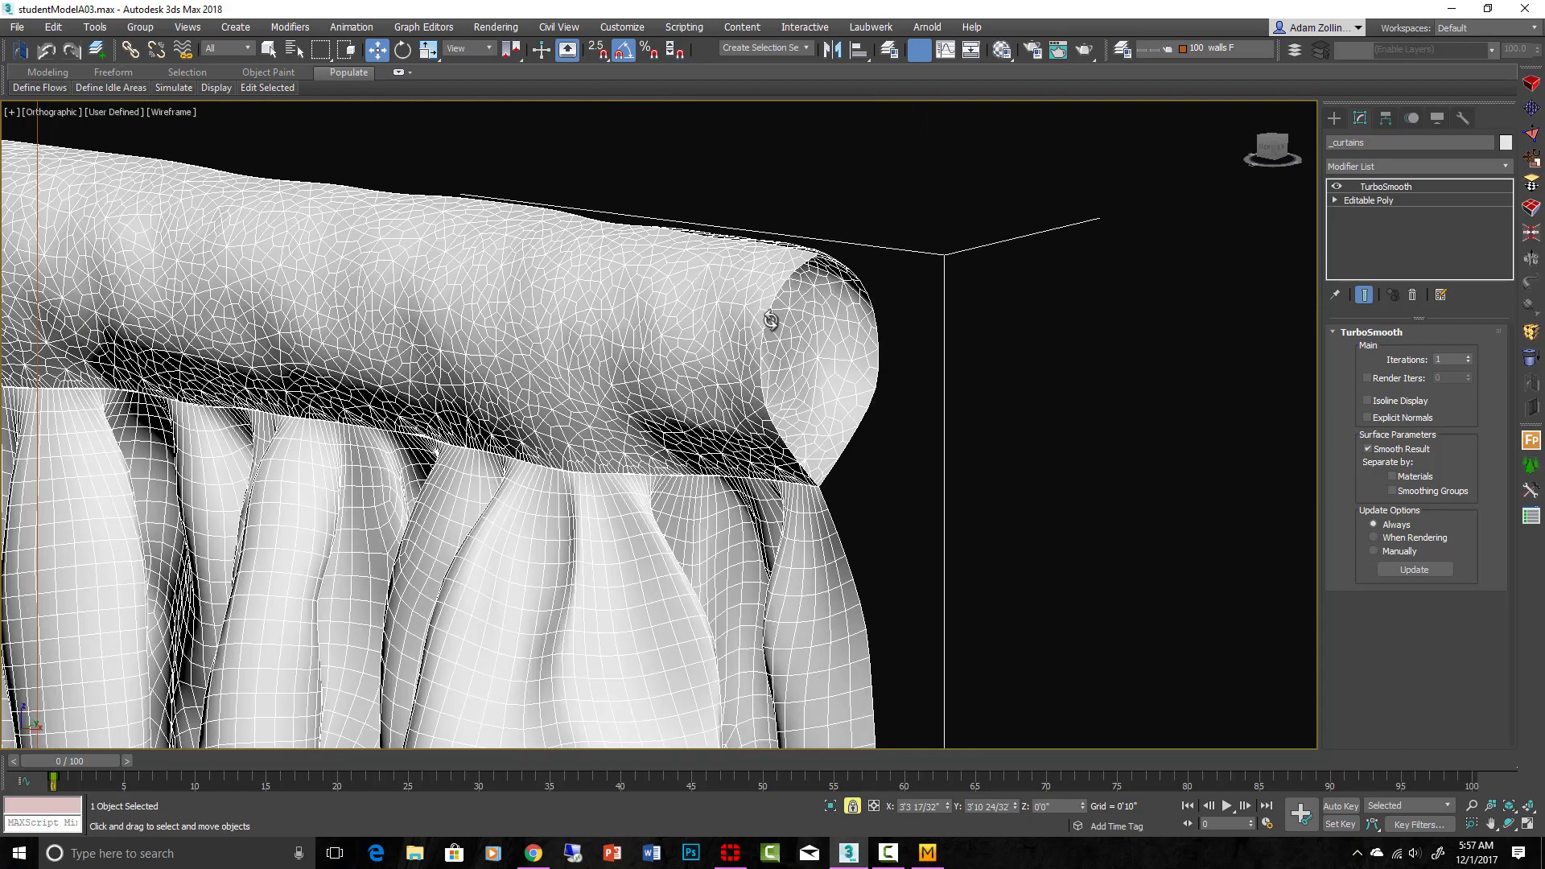
left_click(1336, 187)
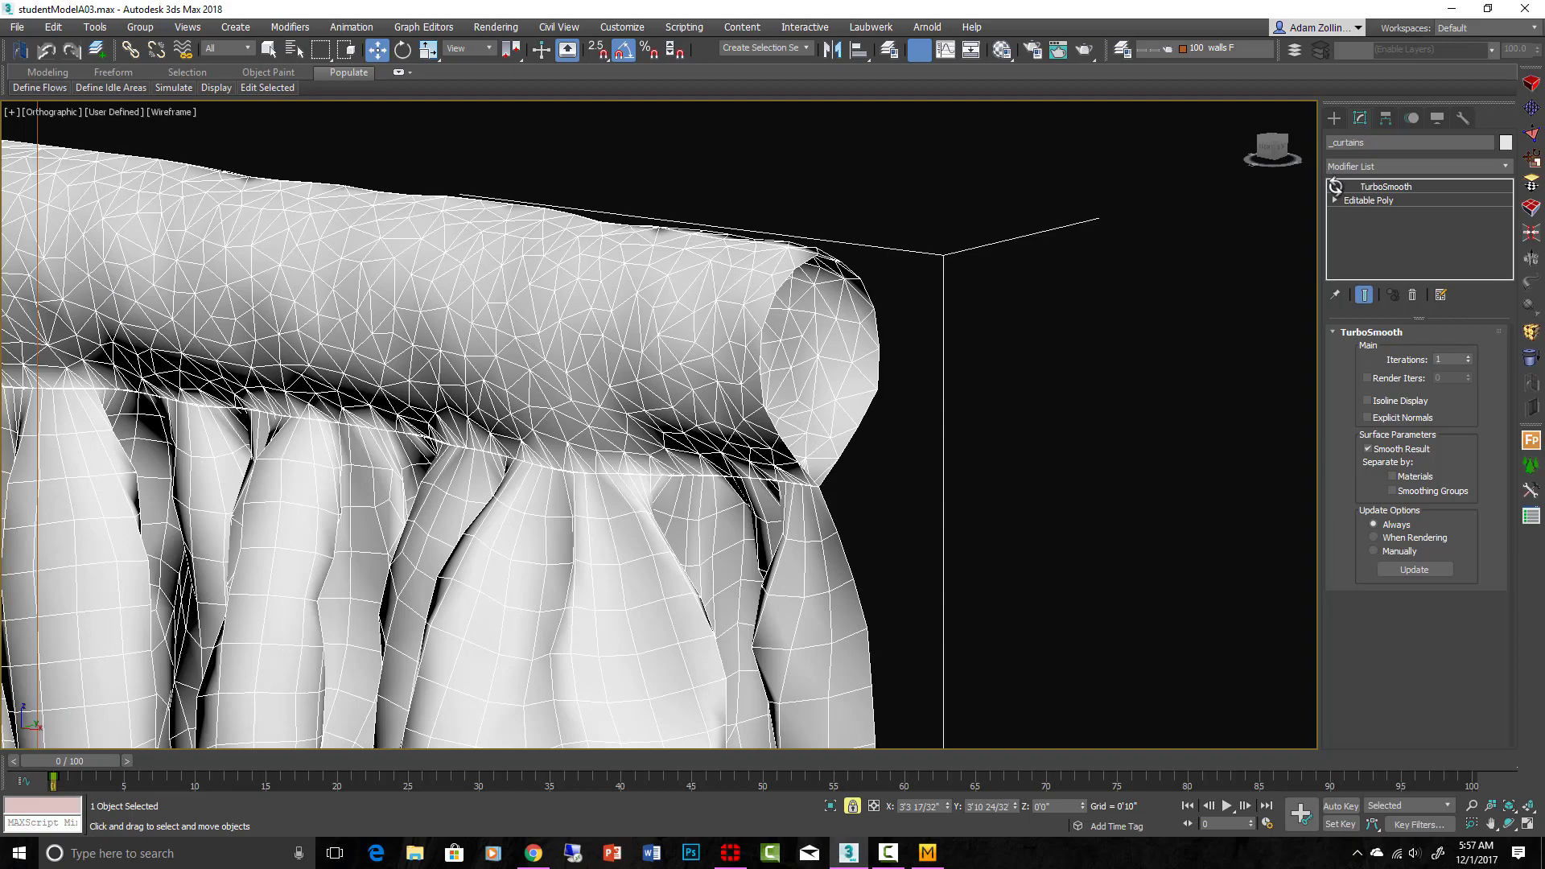
scroll(728, 378, "down", 6)
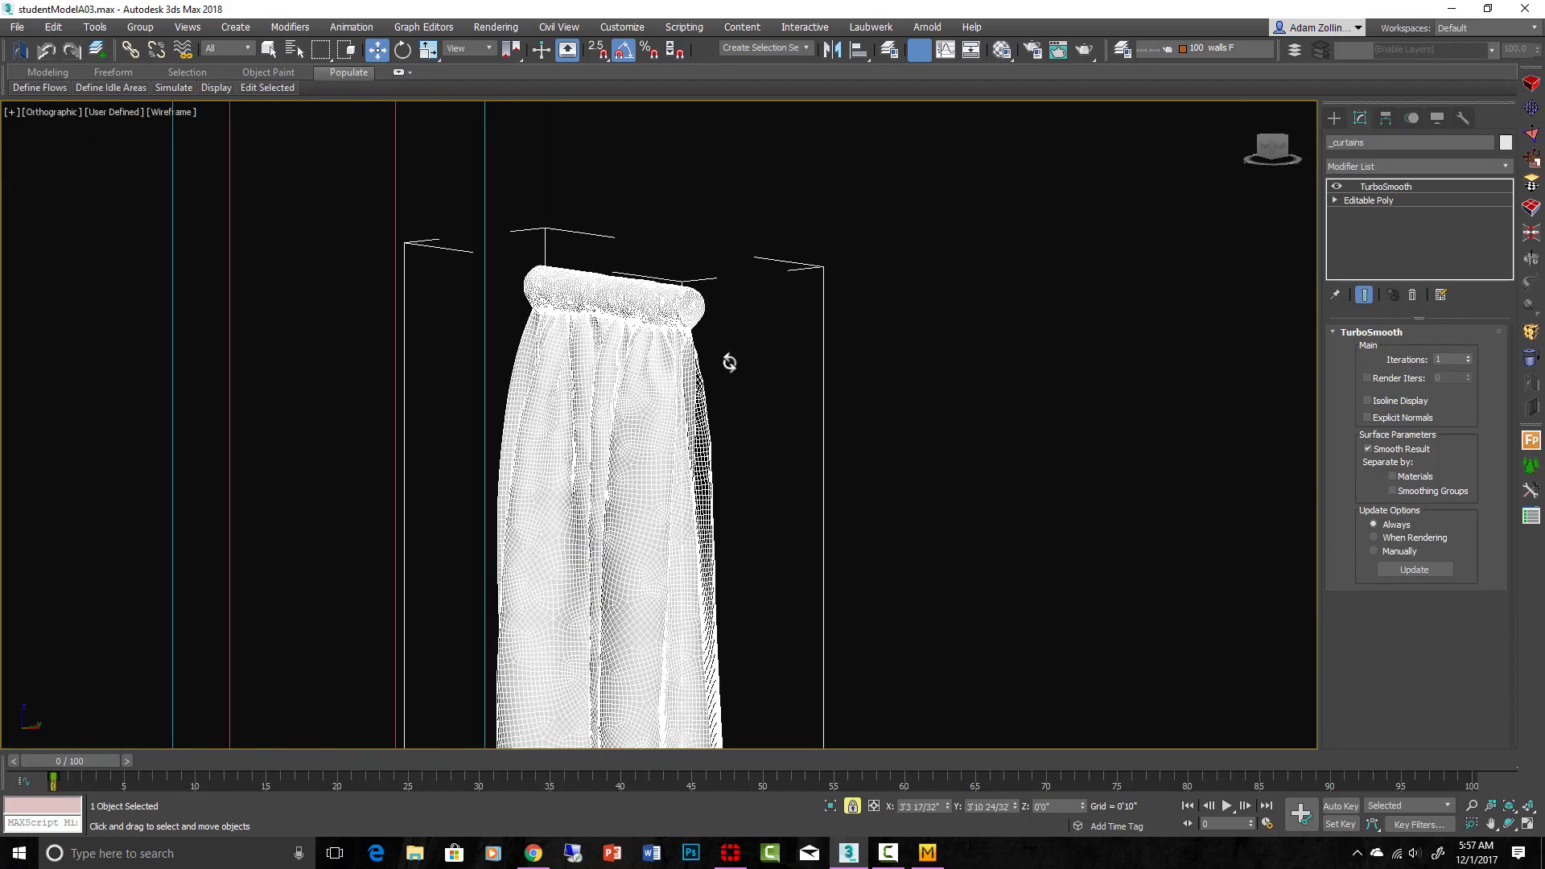
Isolate the curtain in the viewport and inspect its smoothed mesh along the folds and rod sleeve
left_click(717, 358)
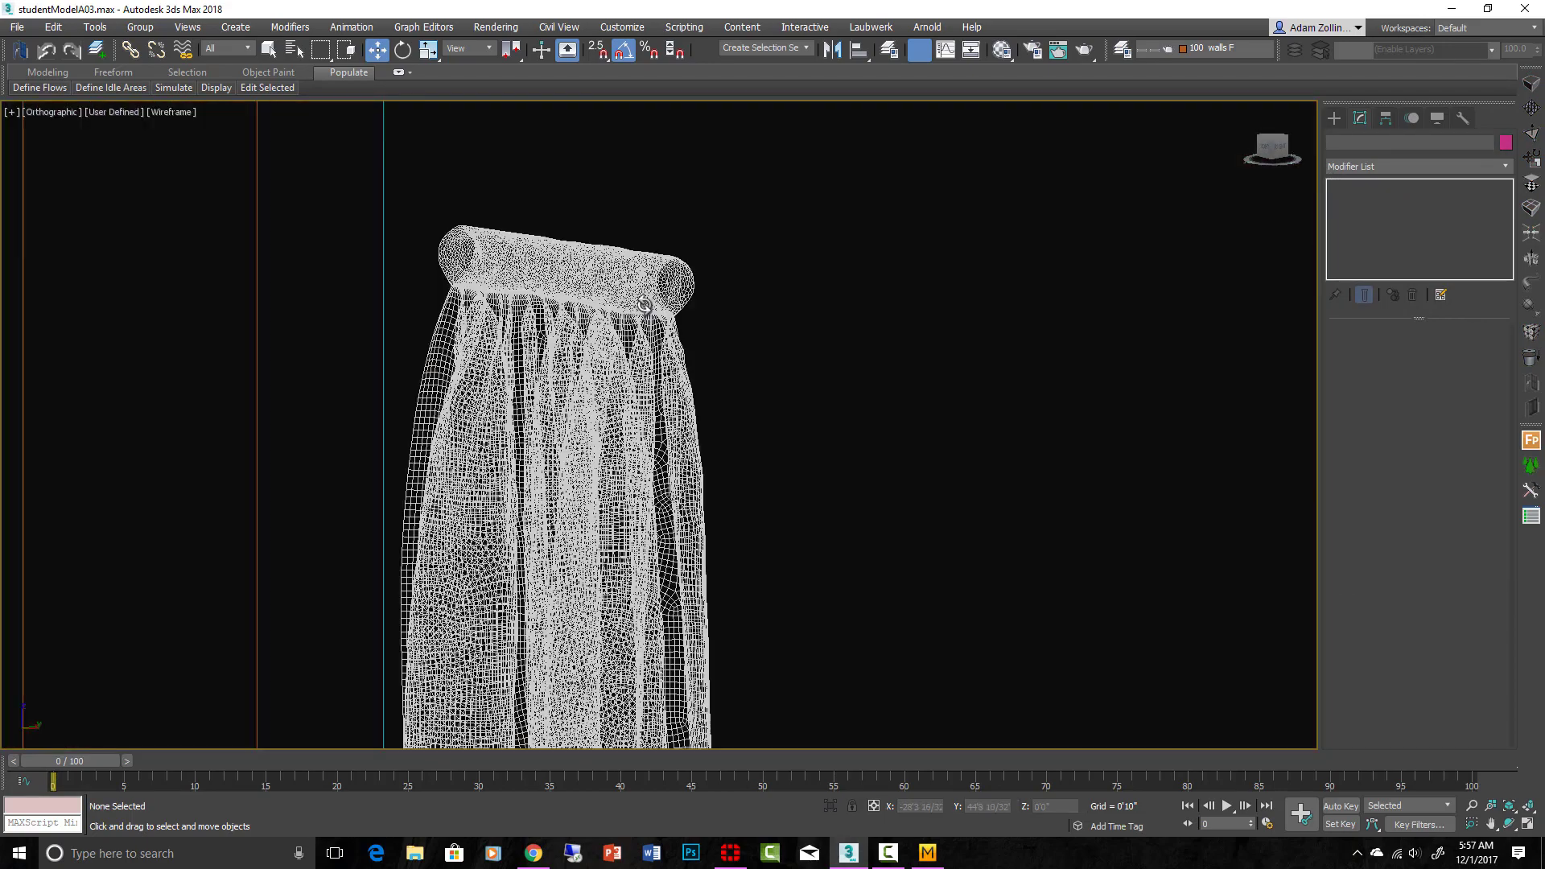
left_click(643, 304)
key("alt+q")
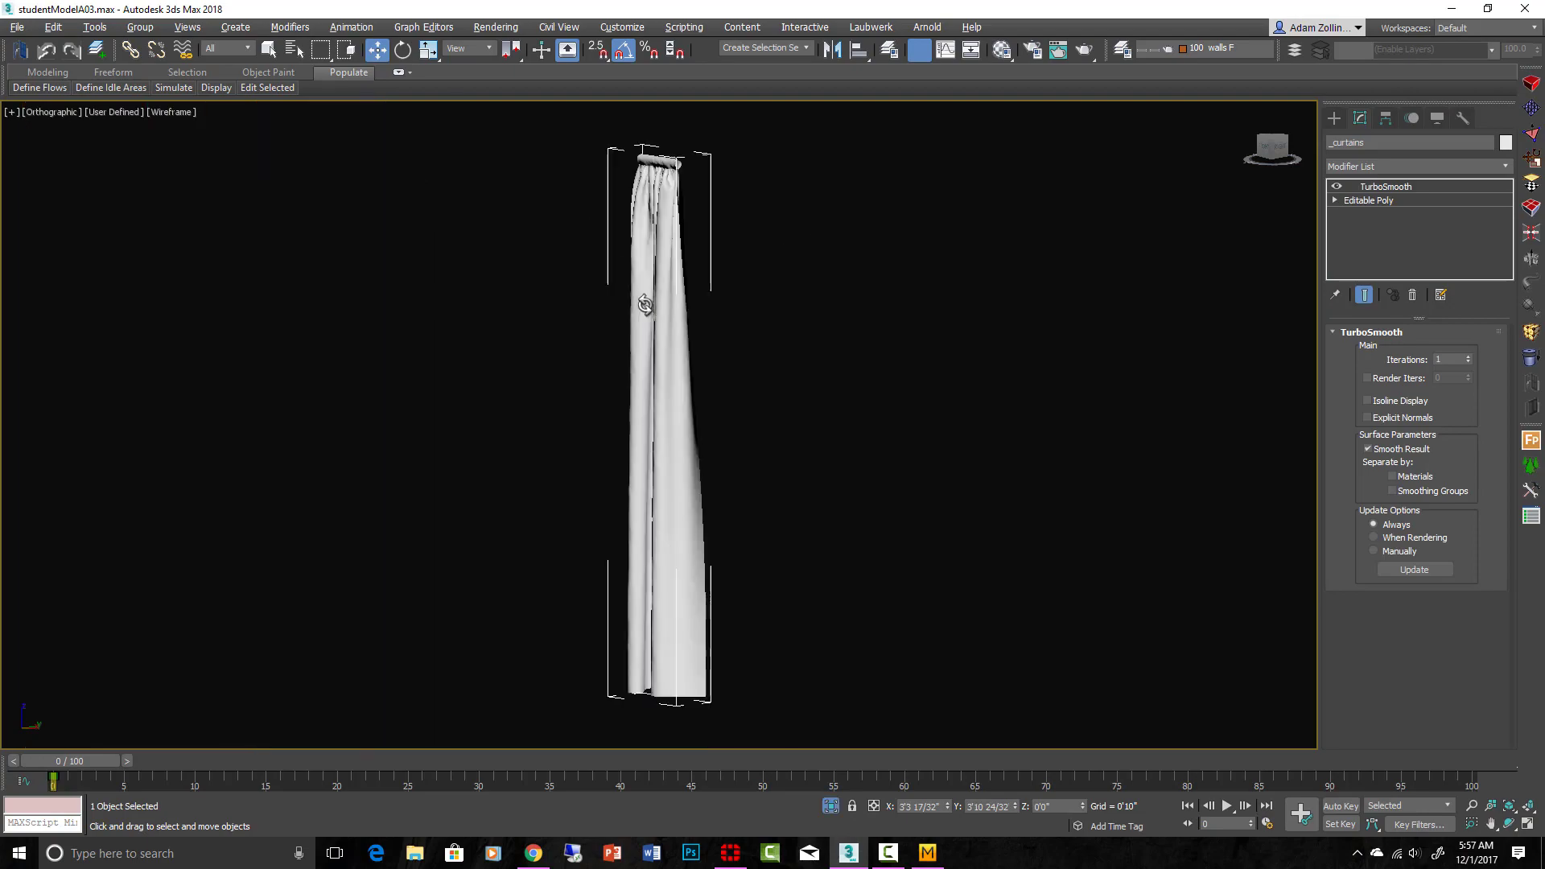
key("t")
key("z")
middle_click_drag(723, 399, 780, 322, "alt")
key("F4")
scroll(780, 322, "down", 6)
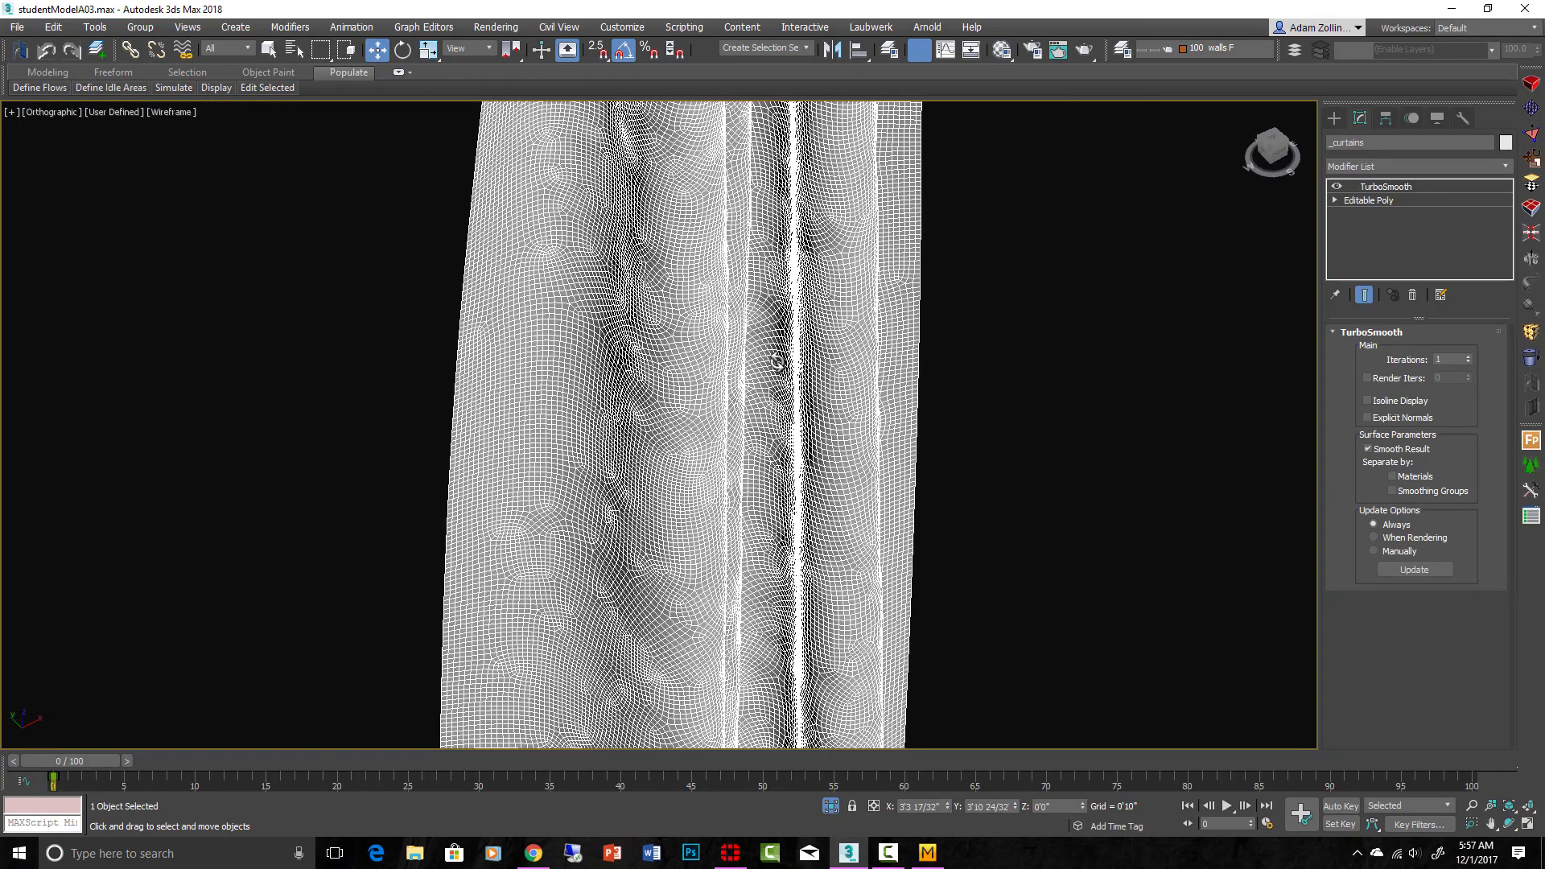
mouse_move(766, 396)
middle_mouse_down("alt")
mouse_move(762, 445)
mouse_move(706, 512)
mouse_move(721, 555)
mouse_move(806, 433)
mouse_move(872, 428)
mouse_move(1030, 548)
mouse_move(866, 465)
mouse_move(707, 346)
mouse_move(765, 431)
mouse_move(941, 455)
mouse_move(894, 448)
mouse_move(1108, 325)
middle_mouse_up("alt")
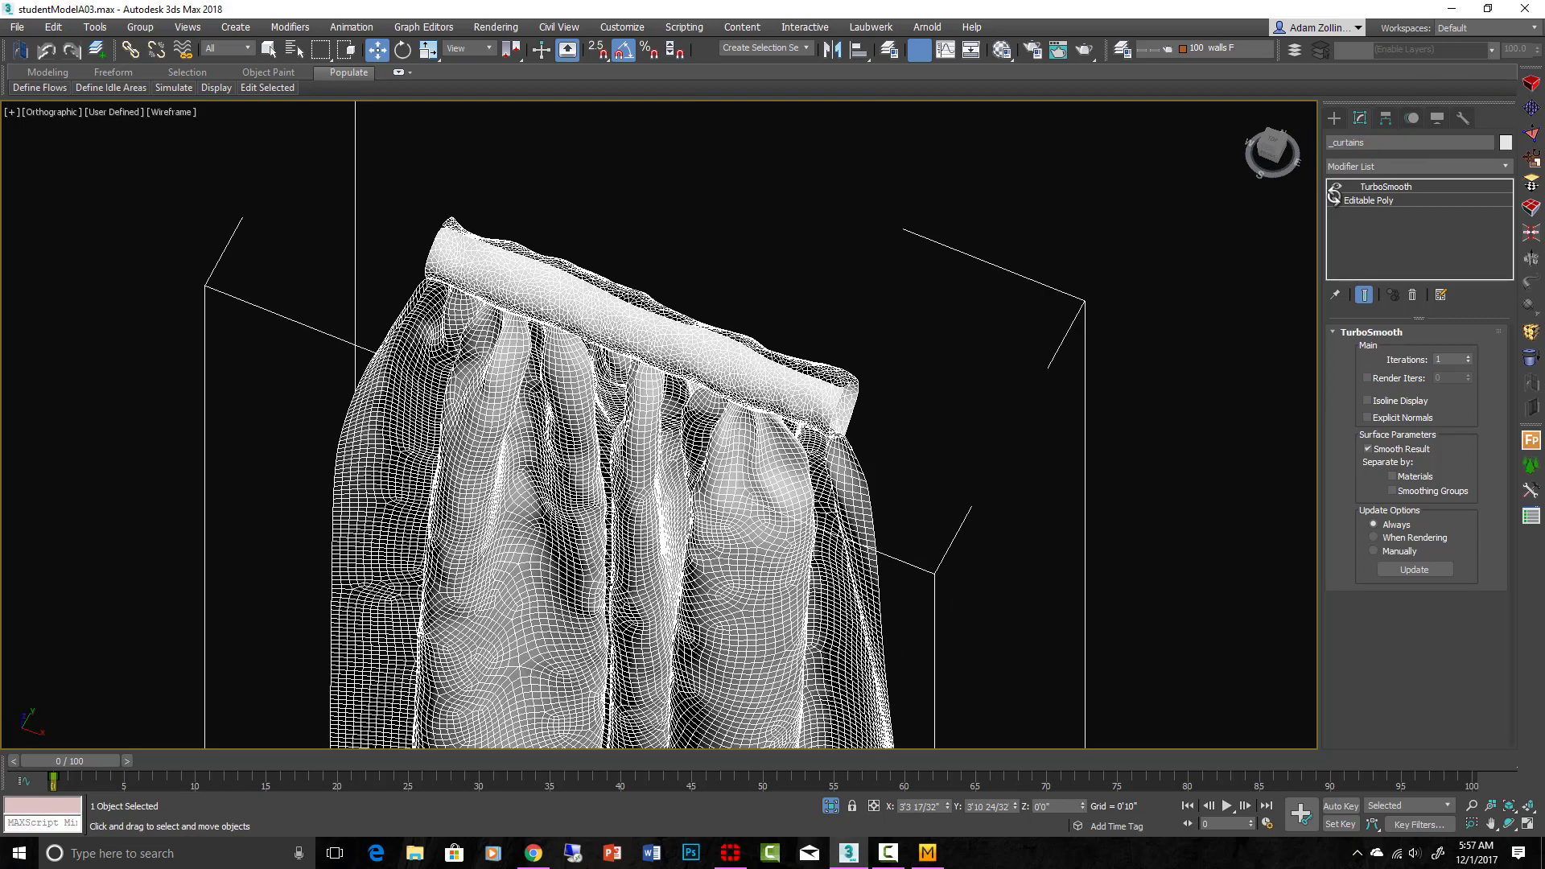
Disable TurboSmooth, add a Shell modifier with an outer amount of 5/32 inch, and select TurboSmooth in the stack
left_click(1335, 187)
scroll(837, 480, "up", 5)
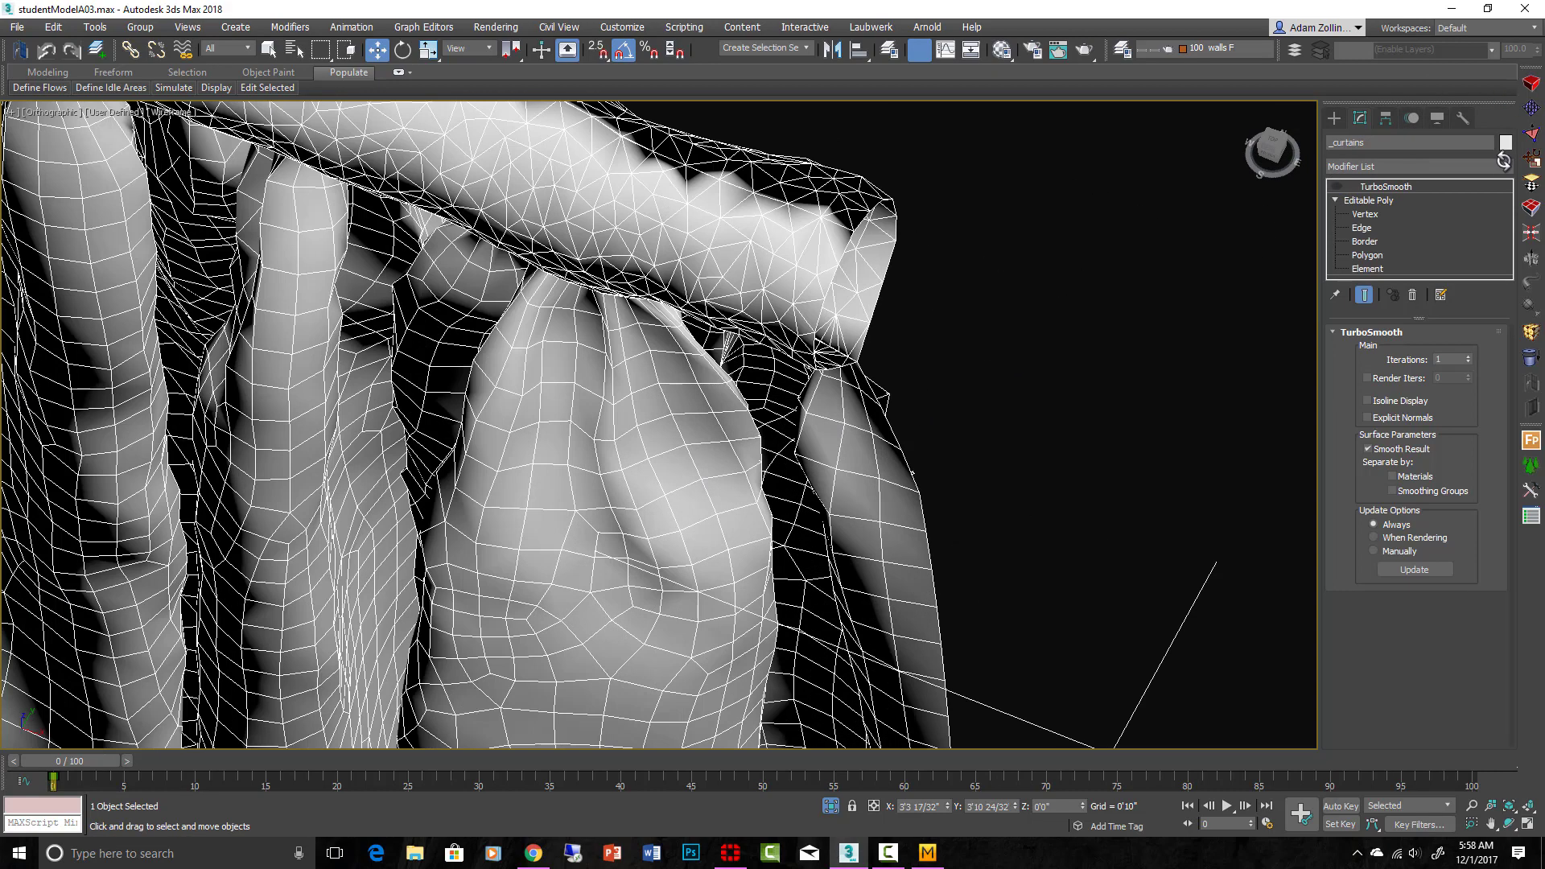
left_click(1503, 166)
left_click_drag(1504, 205, 1474, 394)
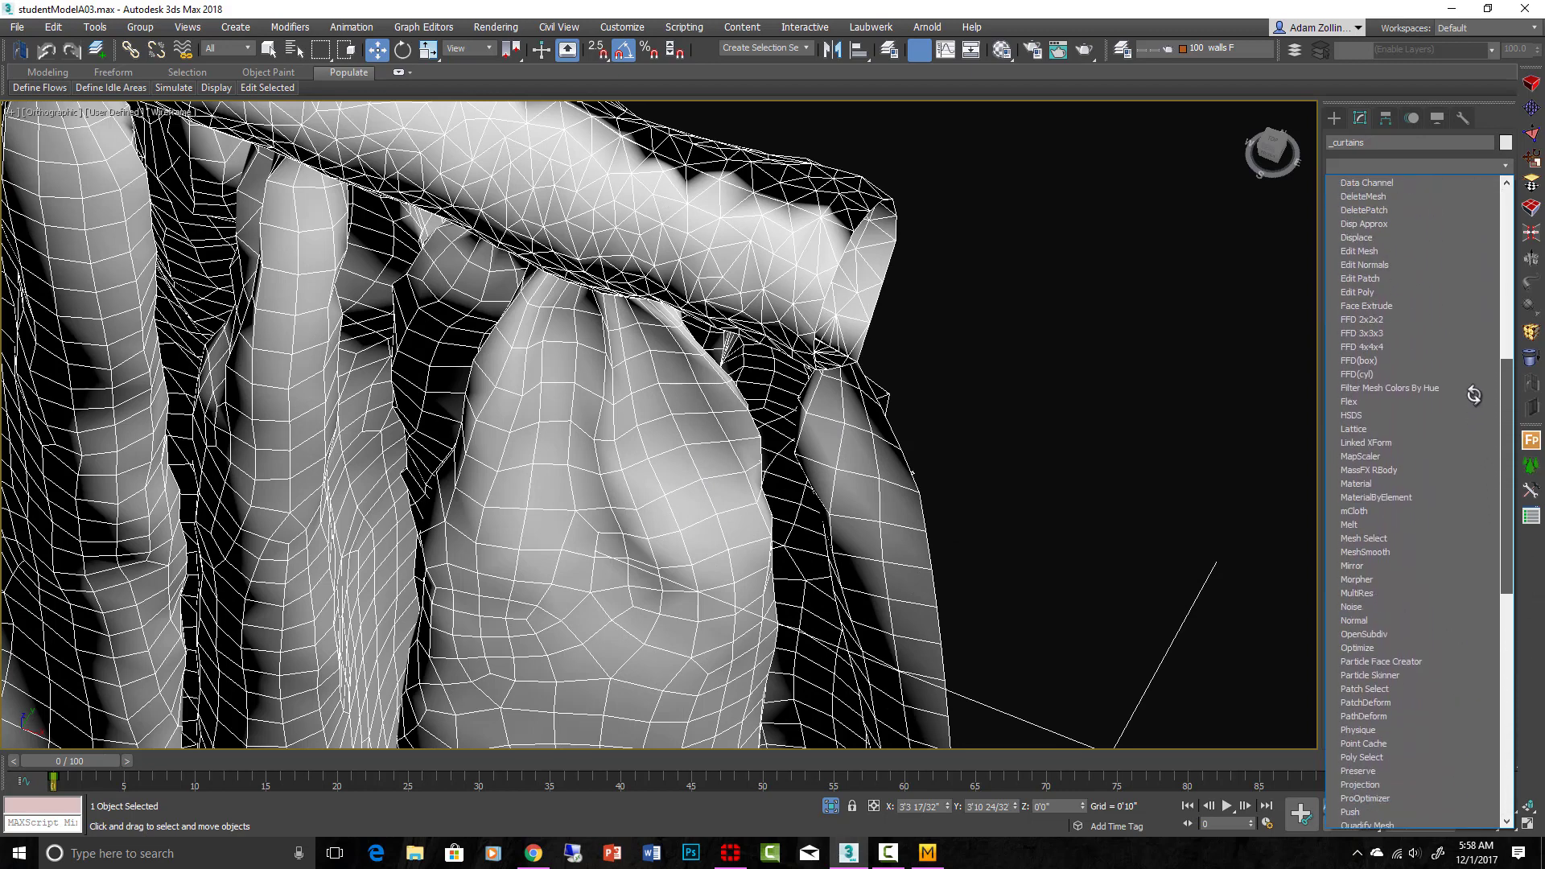
scroll(1474, 403, "down", 9)
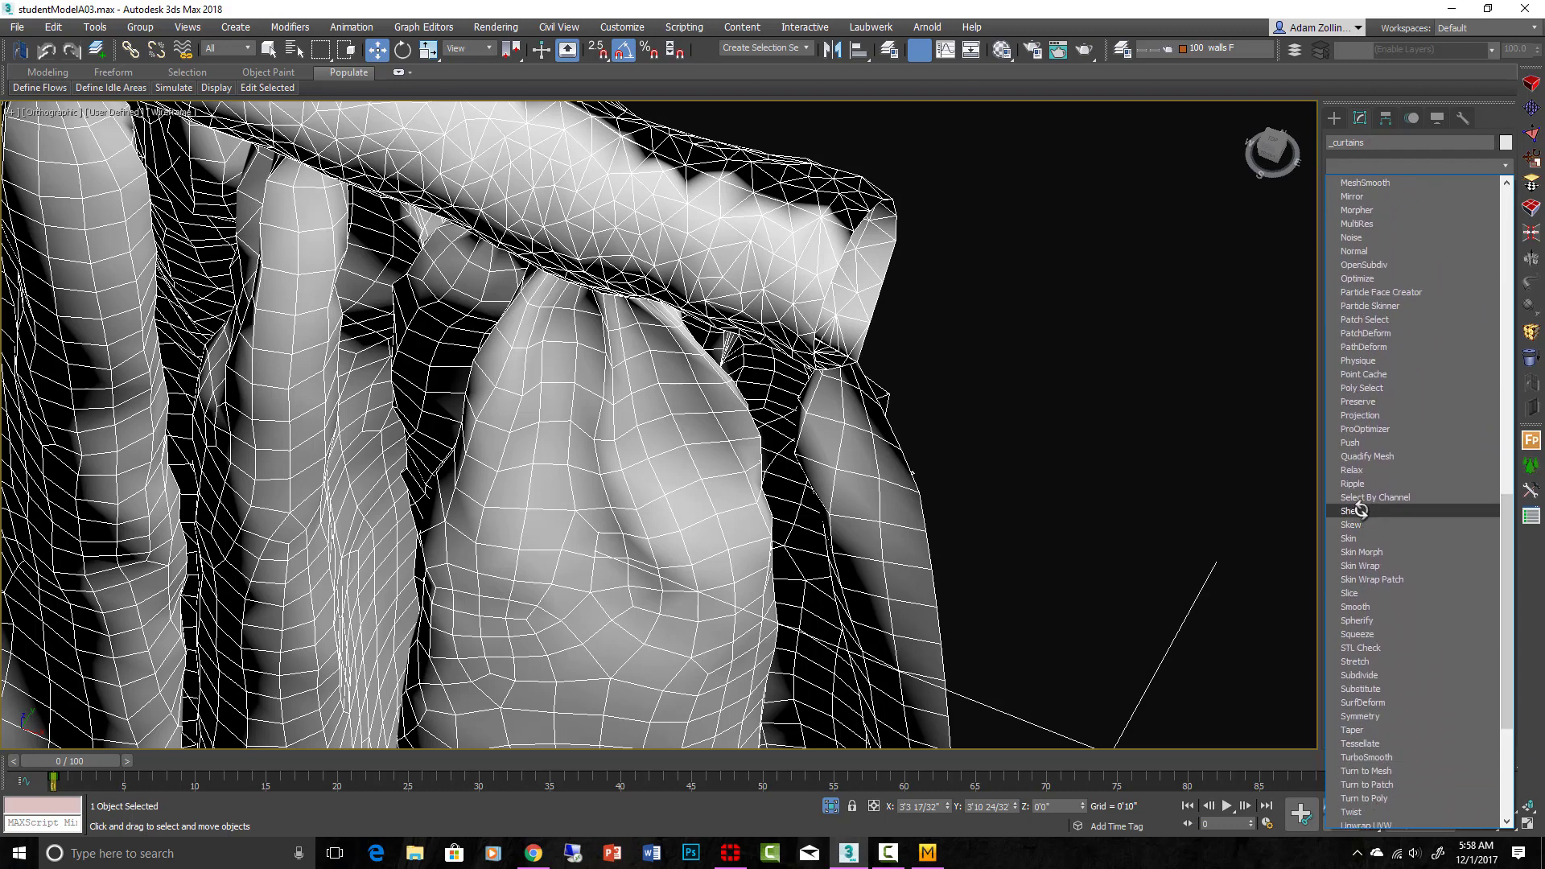
left_click(1360, 510)
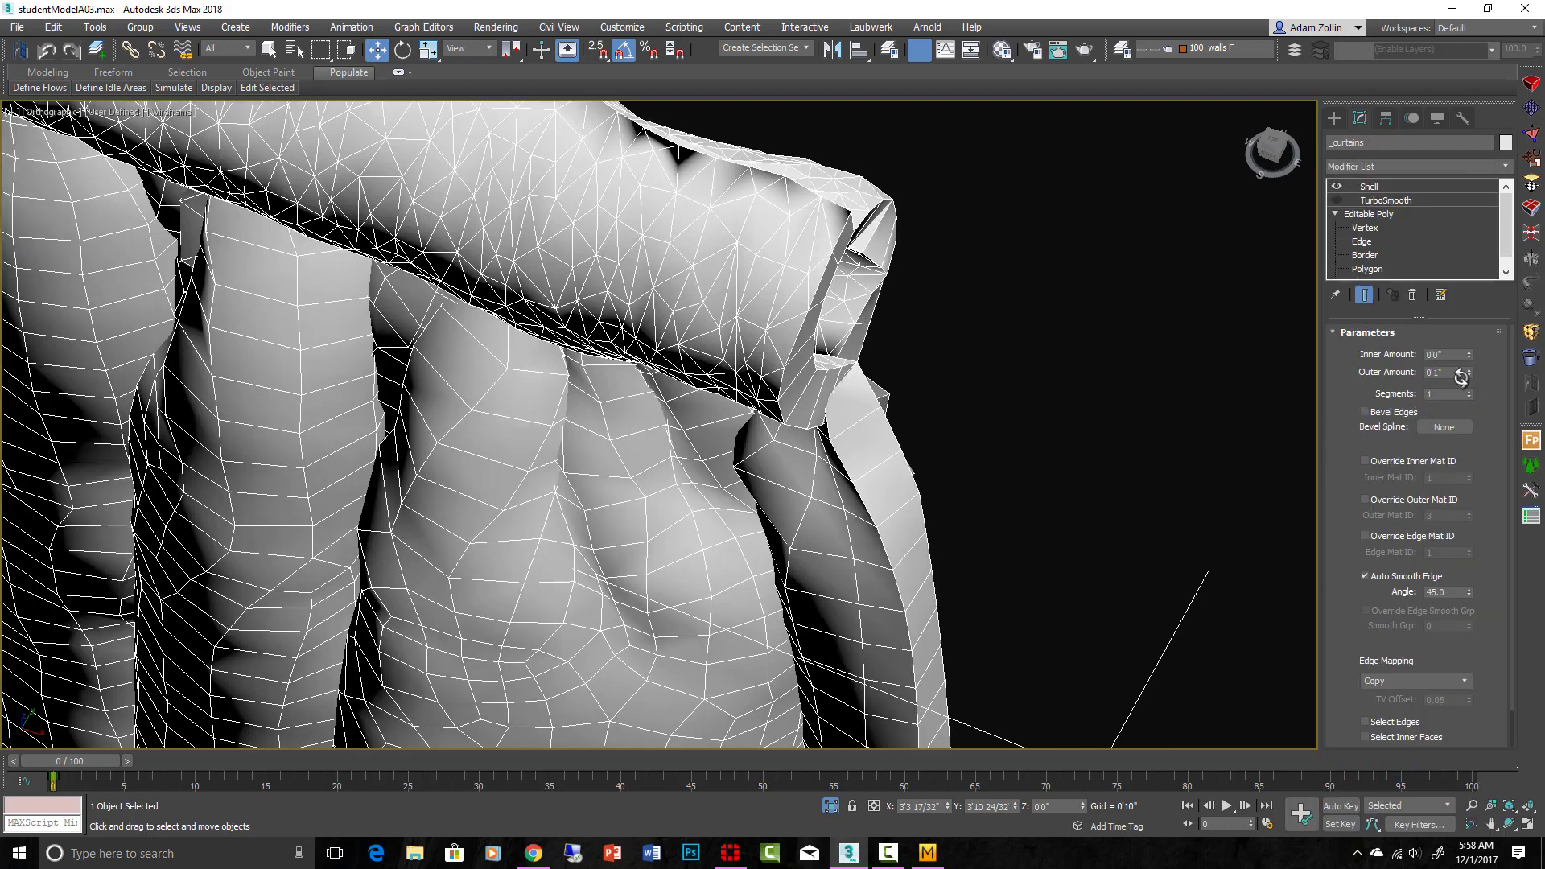
left_click_drag(1466, 374, 1460, 442)
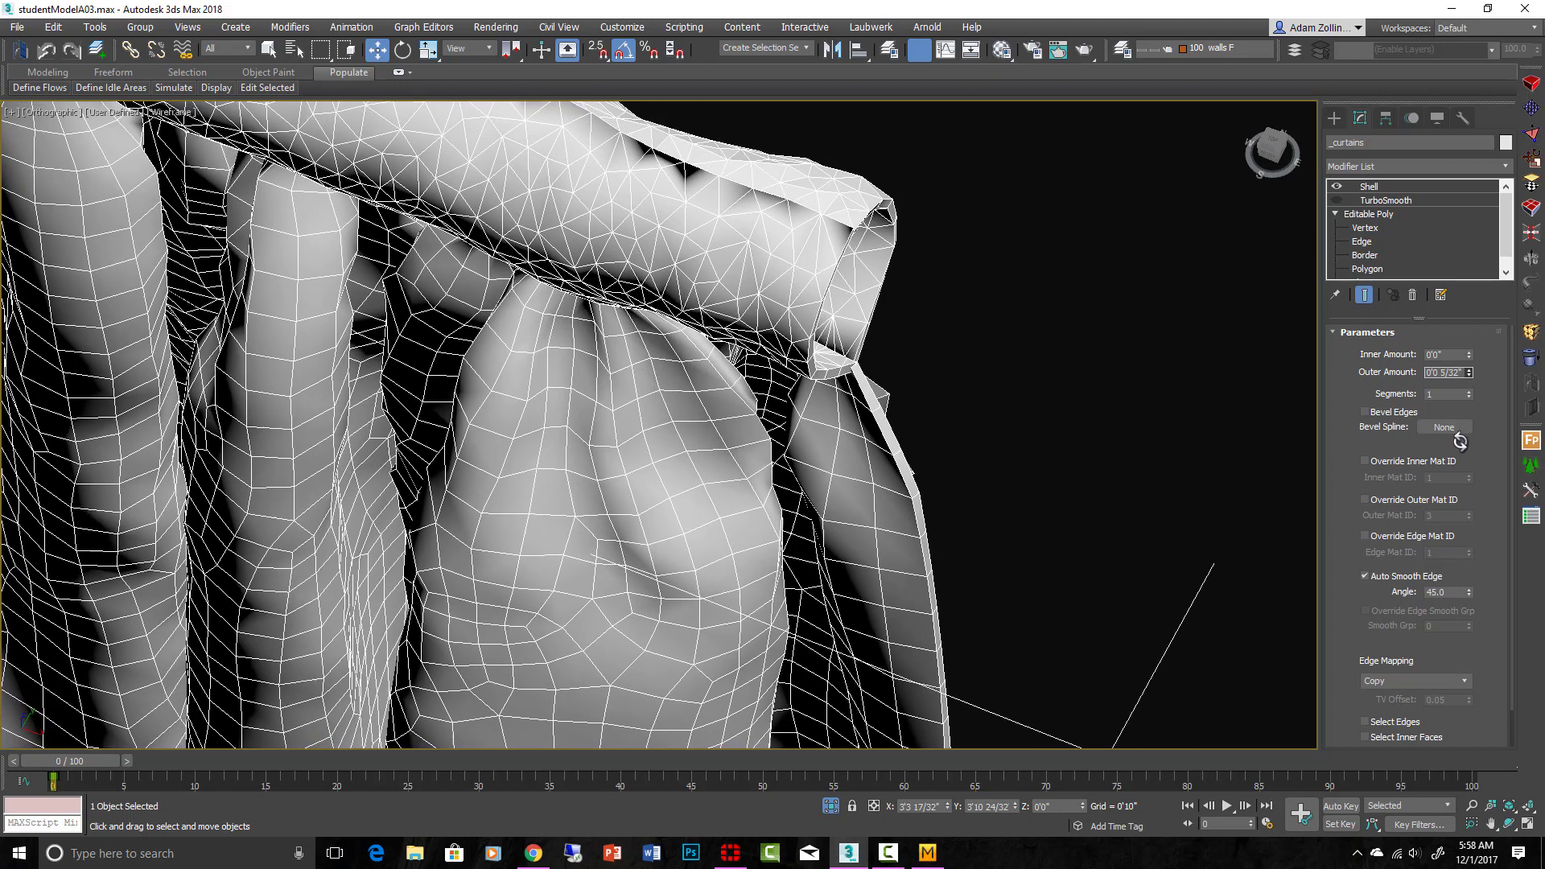
left_click(1401, 200)
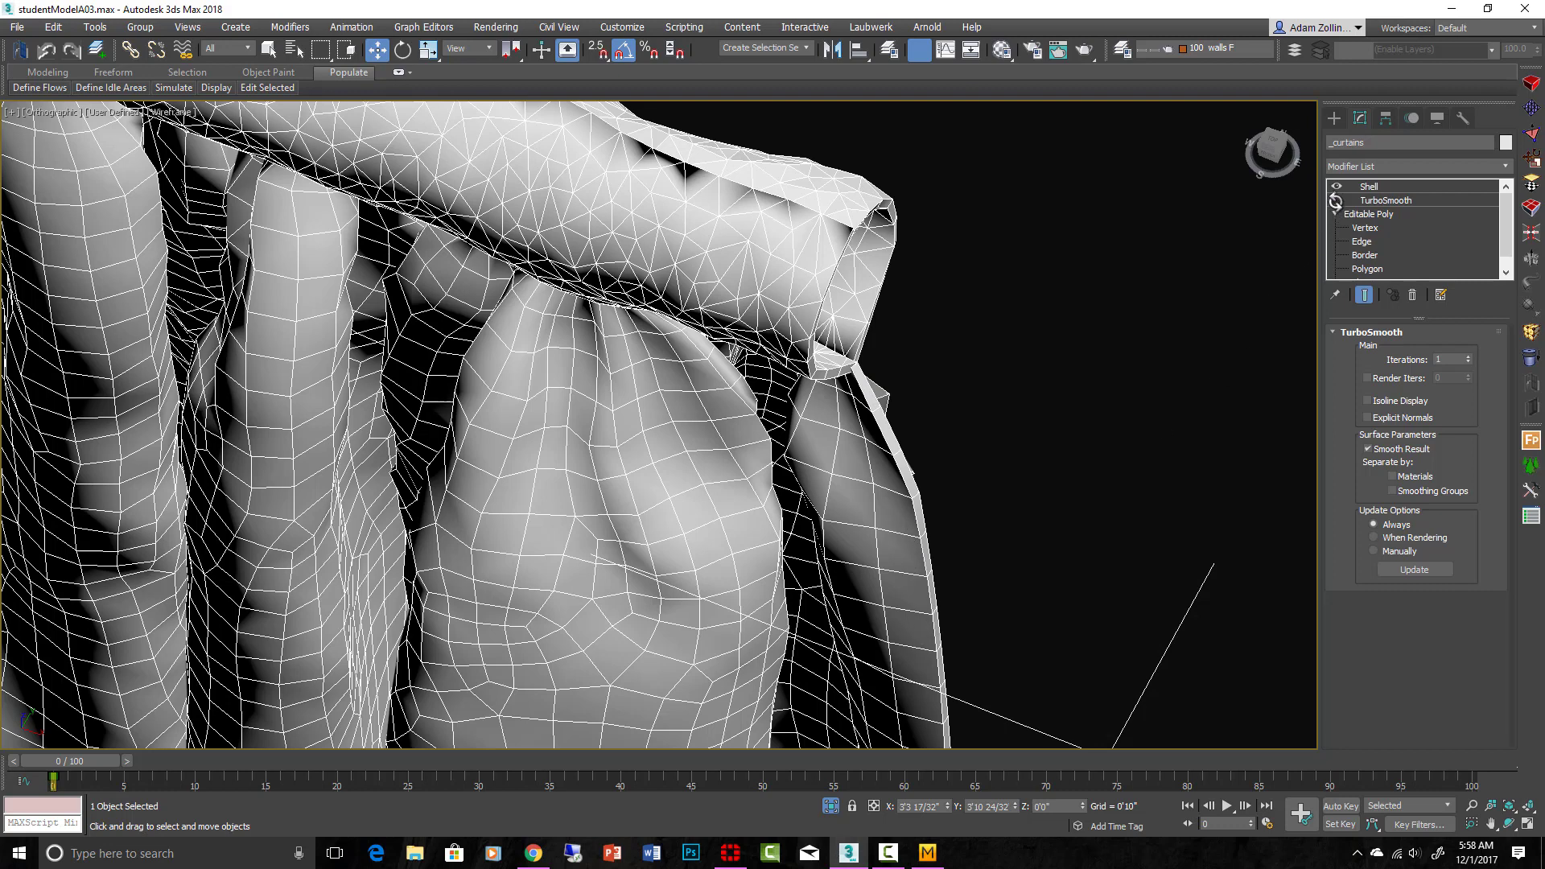
Re-enable TurboSmooth and move it above the Shell modifier in the curtain's stack
left_click(1336, 201)
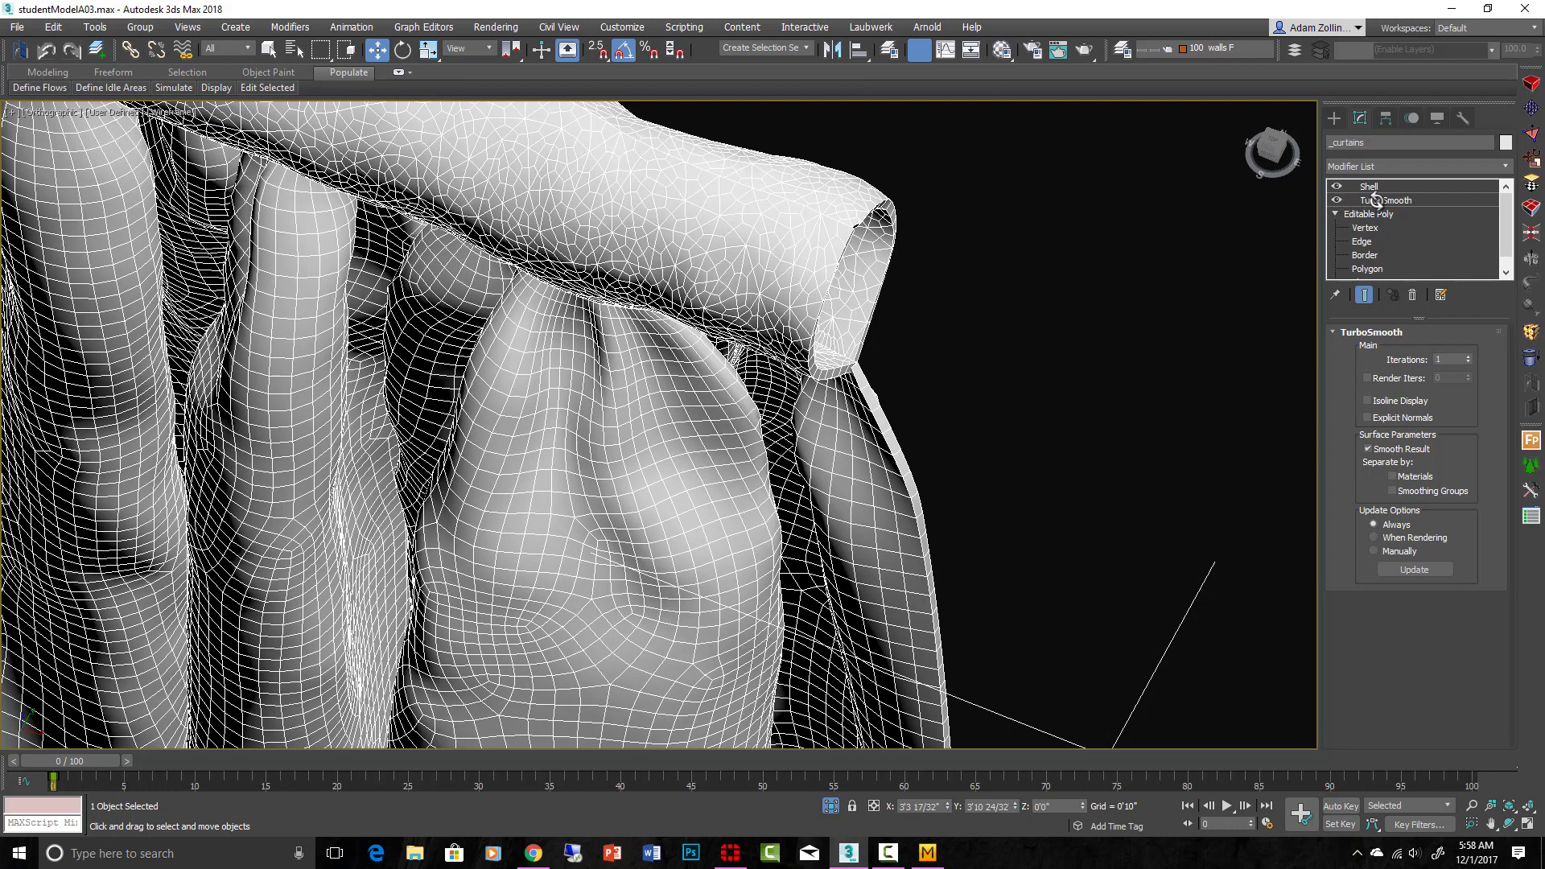
left_click_drag(1377, 201, 1382, 181)
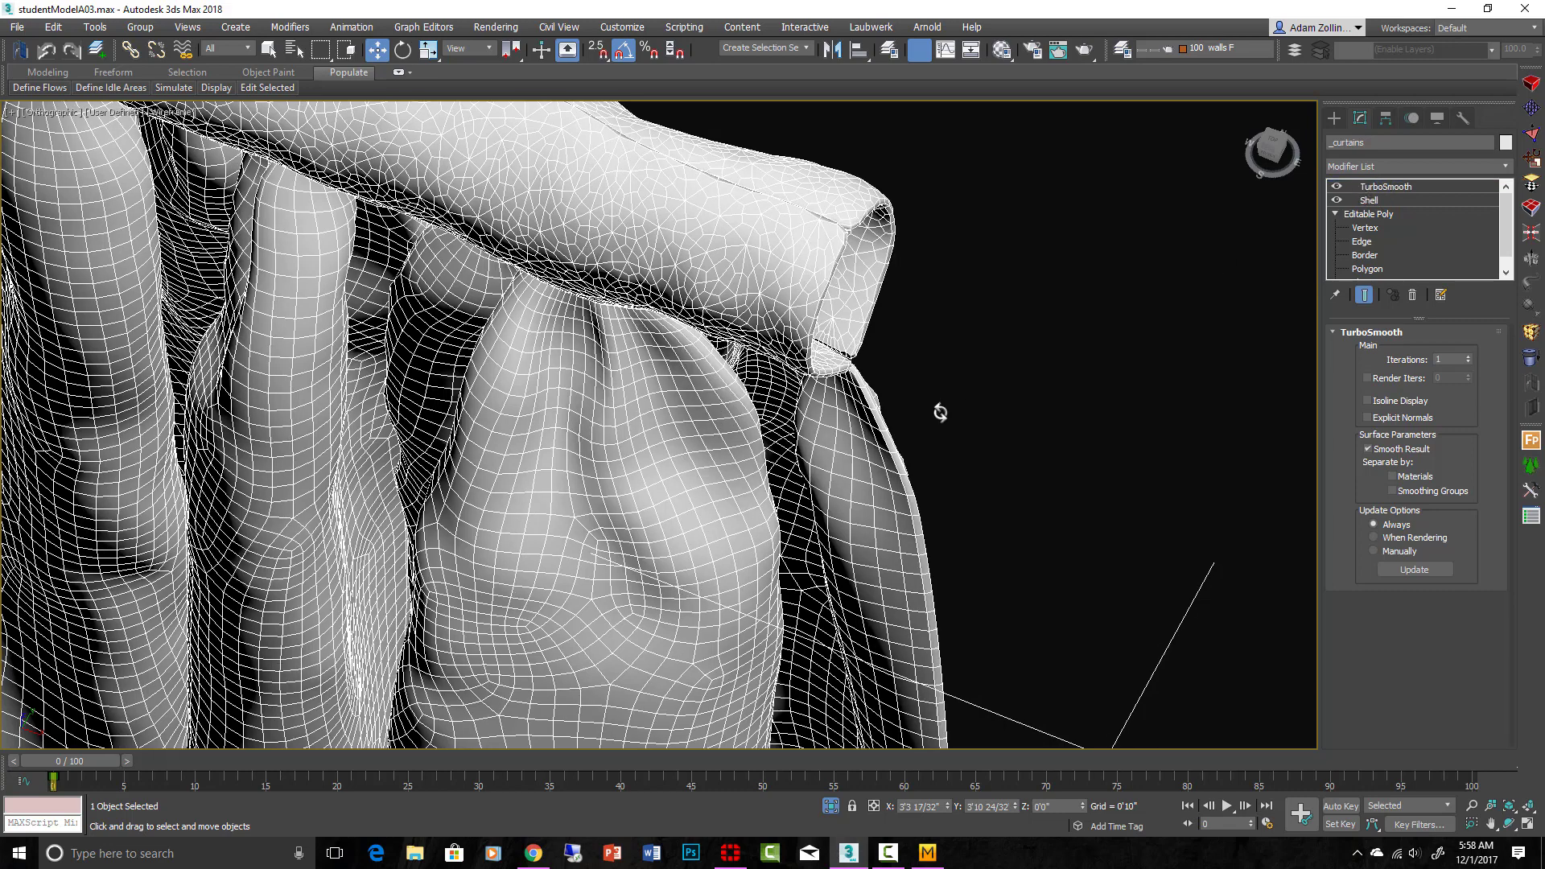
Inspect the thickened and smoothed curtain along its folds, side edge and rod sleeve
mouse_move(935, 410)
middle_mouse_down("alt")
mouse_move(946, 497)
mouse_move(853, 446)
mouse_move(836, 414)
mouse_move(521, 397)
mouse_move(762, 432)
mouse_move(727, 480)
mouse_move(756, 383)
mouse_move(701, 452)
mouse_move(908, 455)
mouse_move(815, 465)
middle_mouse_up("alt")
scroll(945, 496, "up", 3)
scroll(853, 446, "down", 5)
left_click(815, 464)
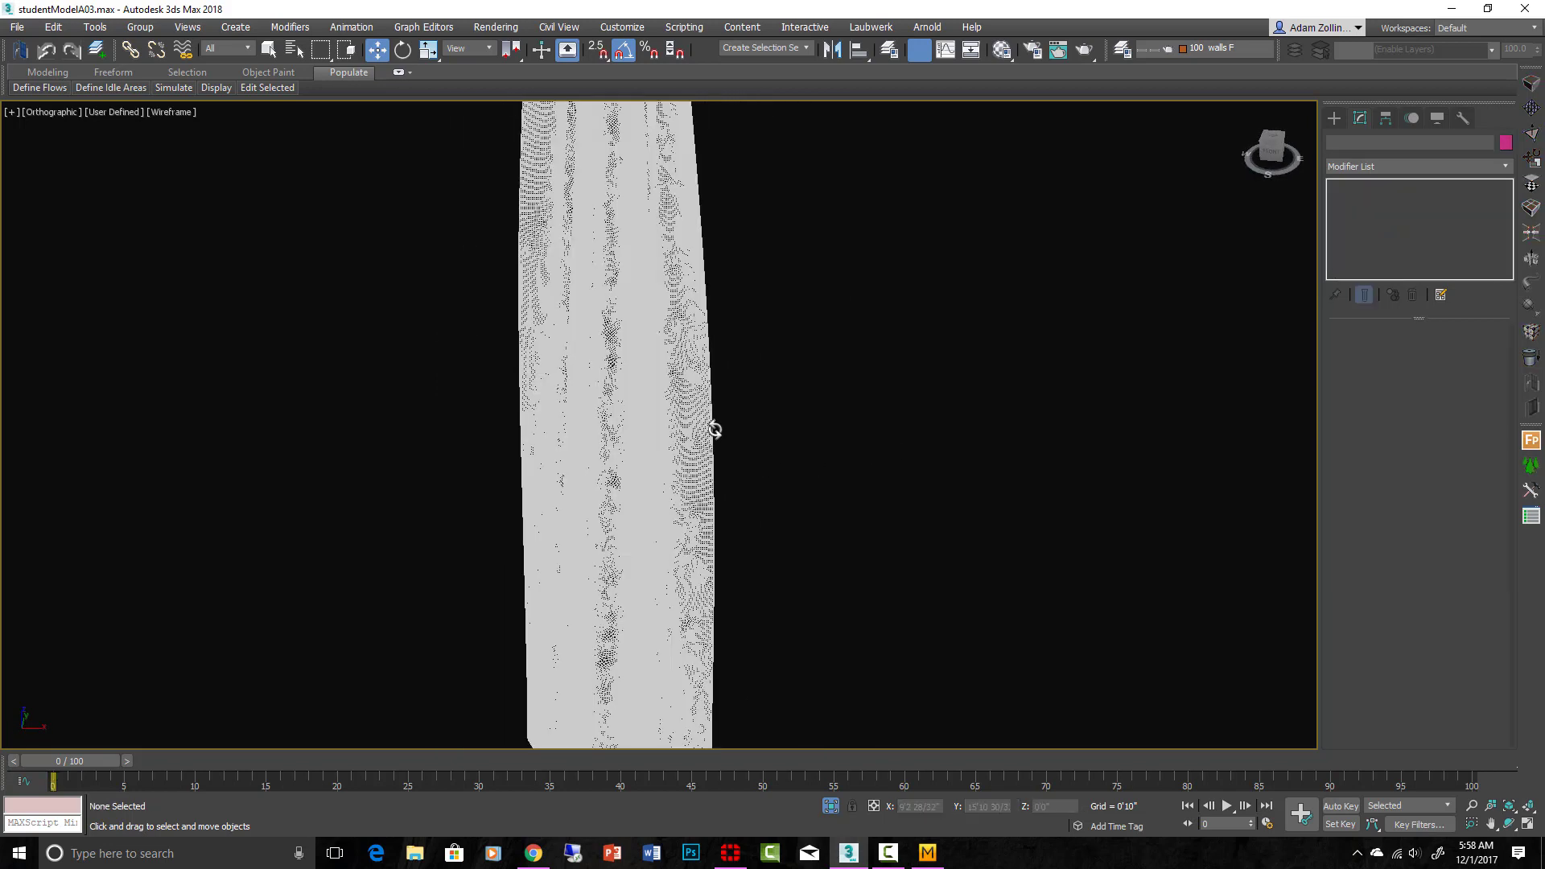
left_click(669, 431)
scroll(747, 447, "down", 4)
mouse_move(747, 447)
middle_mouse_down("alt")
mouse_move(671, 433)
mouse_move(700, 424)
middle_mouse_up("alt")
scroll(693, 158, "up", 10)
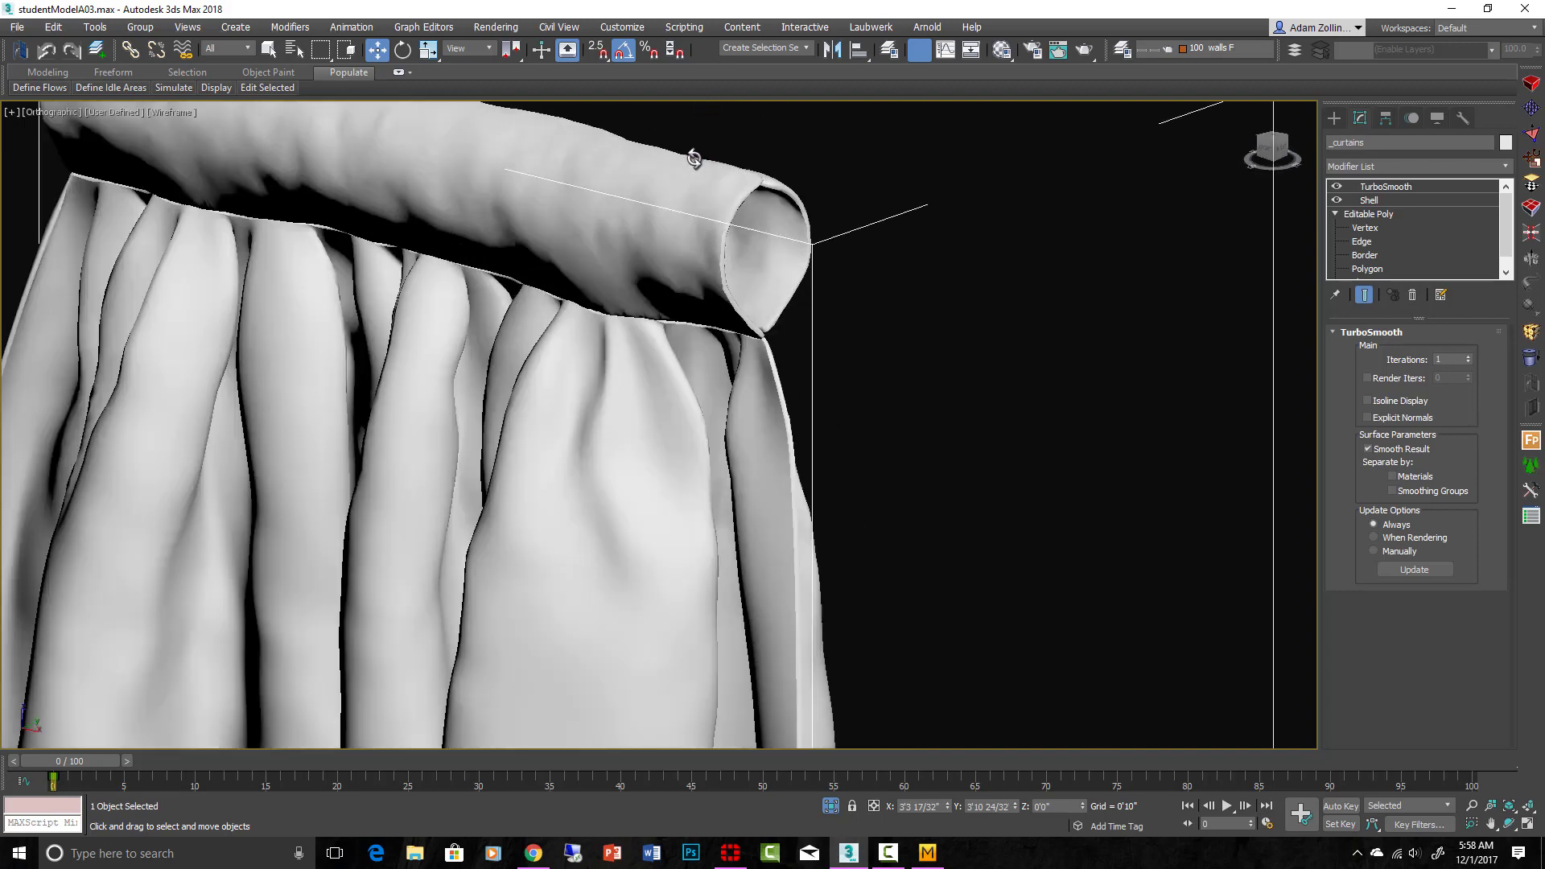
middle_click_drag(765, 196, 788, 330, "alt")
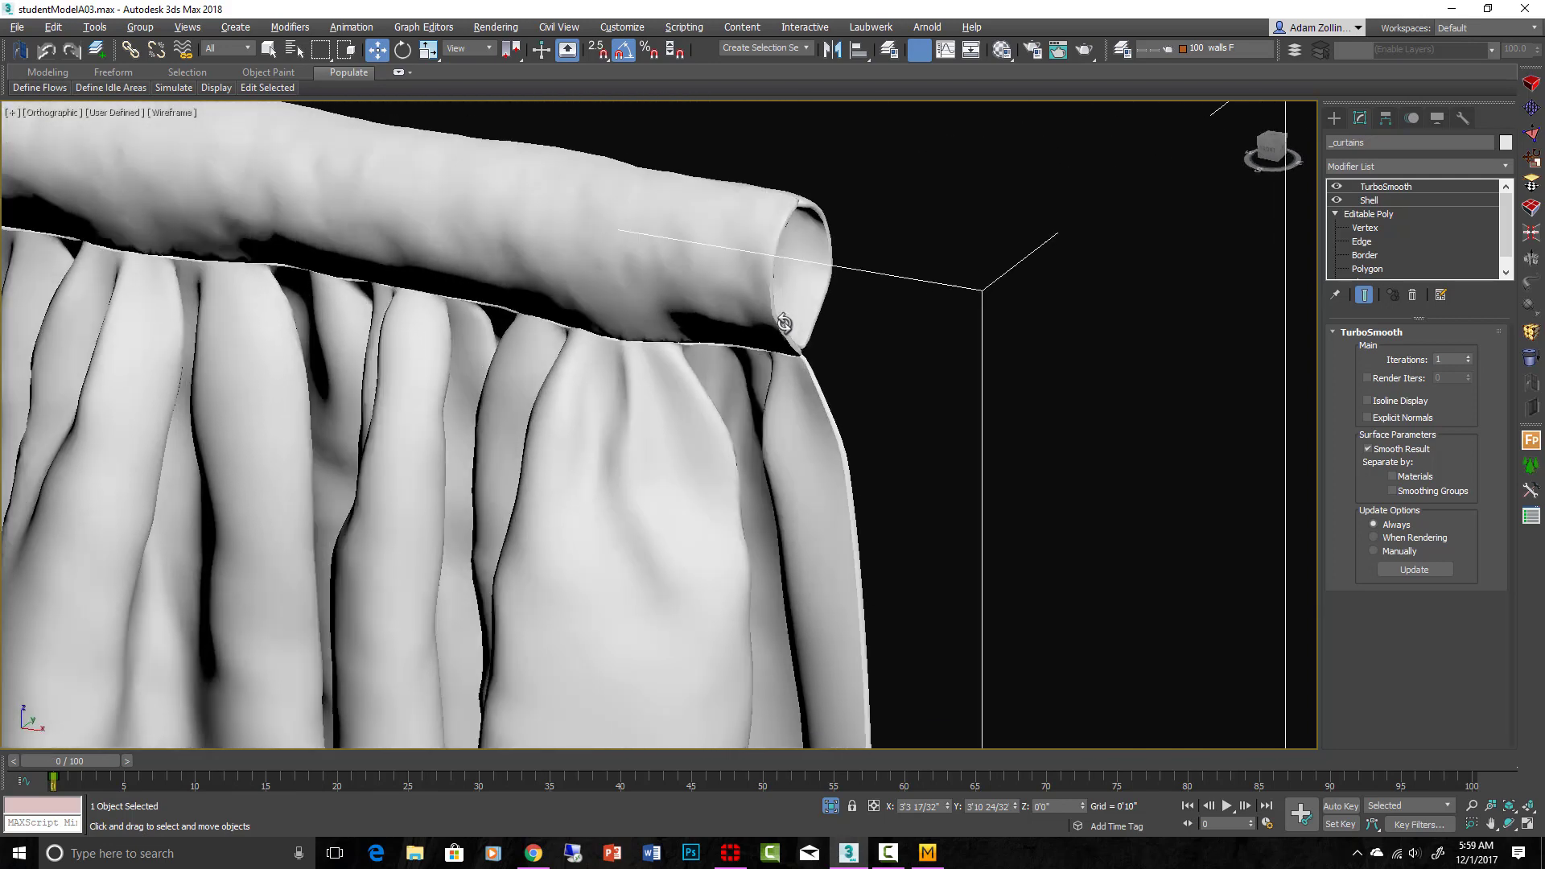
Add an Unwrap UVW modifier above TurboSmooth on the curtain and open its UV editor
left_click(1408, 166)
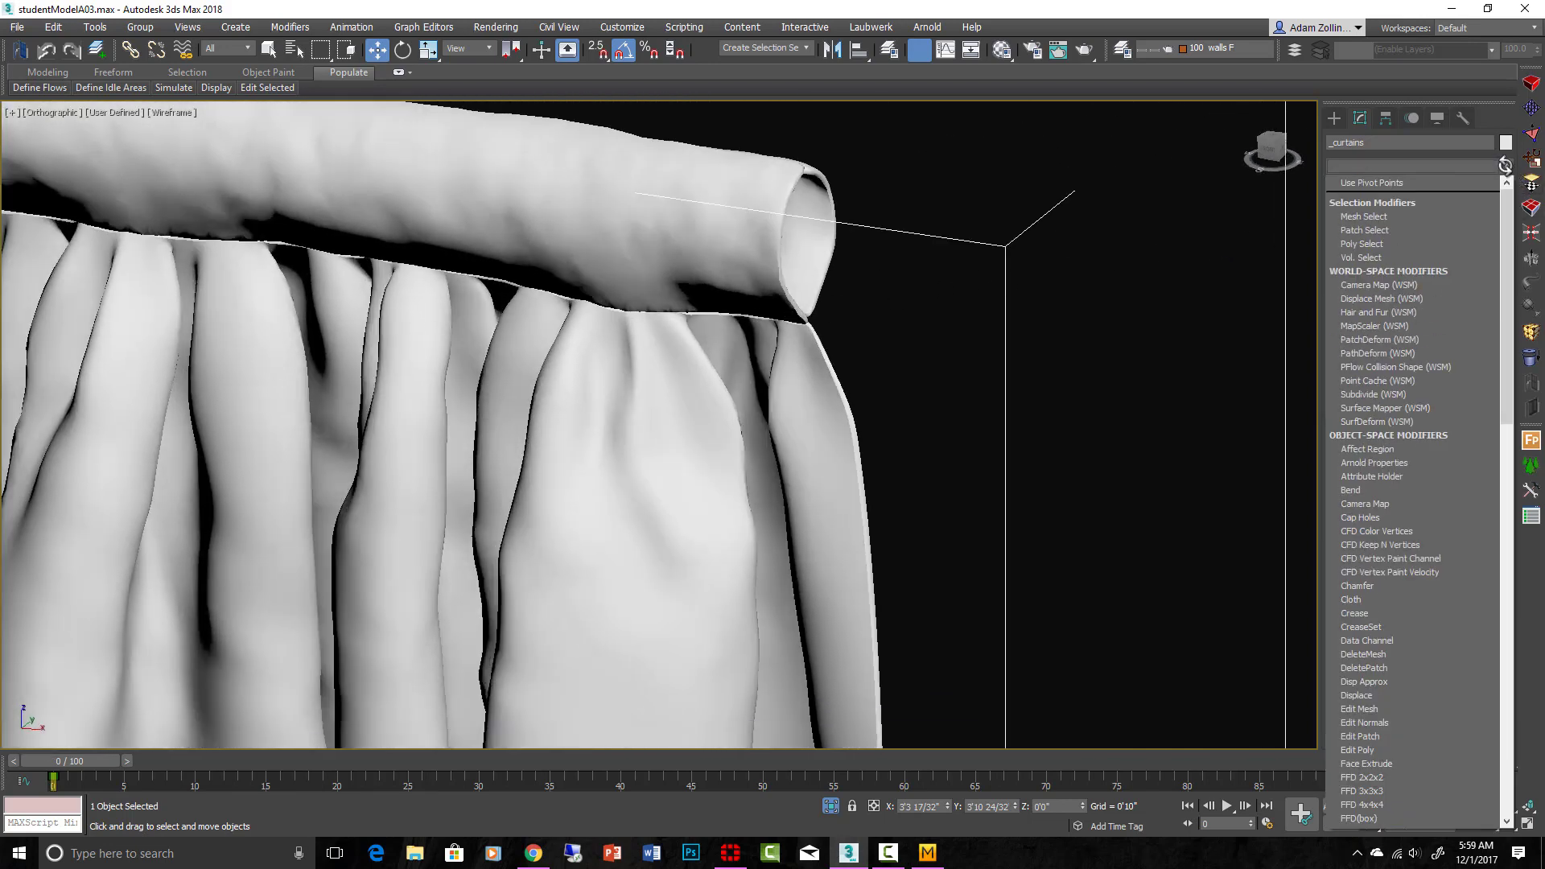
scroll(1408, 499, "down", 10)
key("Escape")
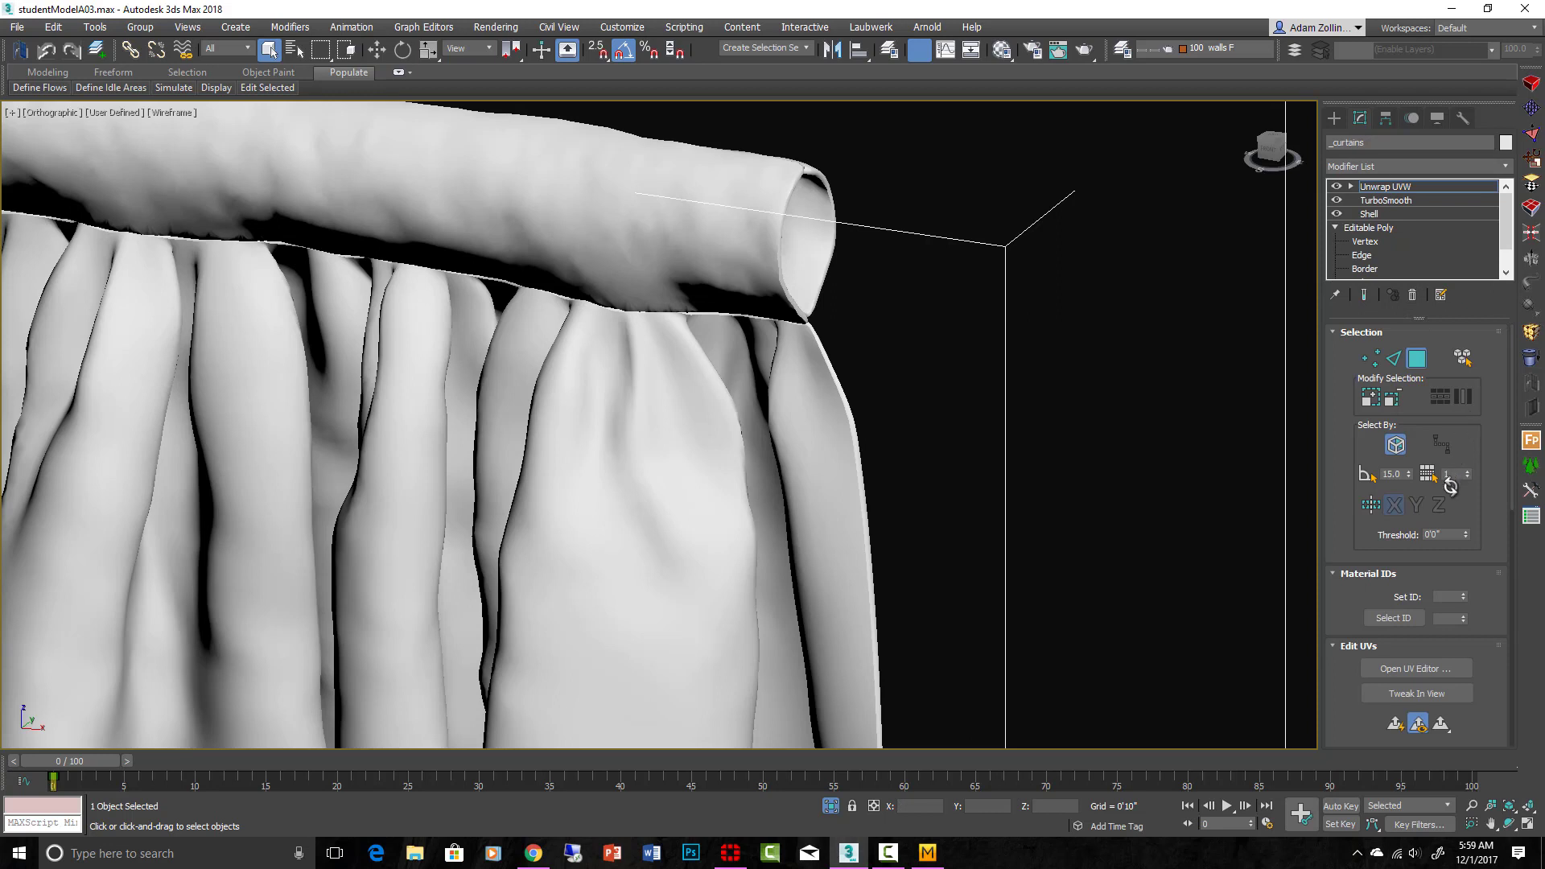
scroll(1441, 490, "down", 4)
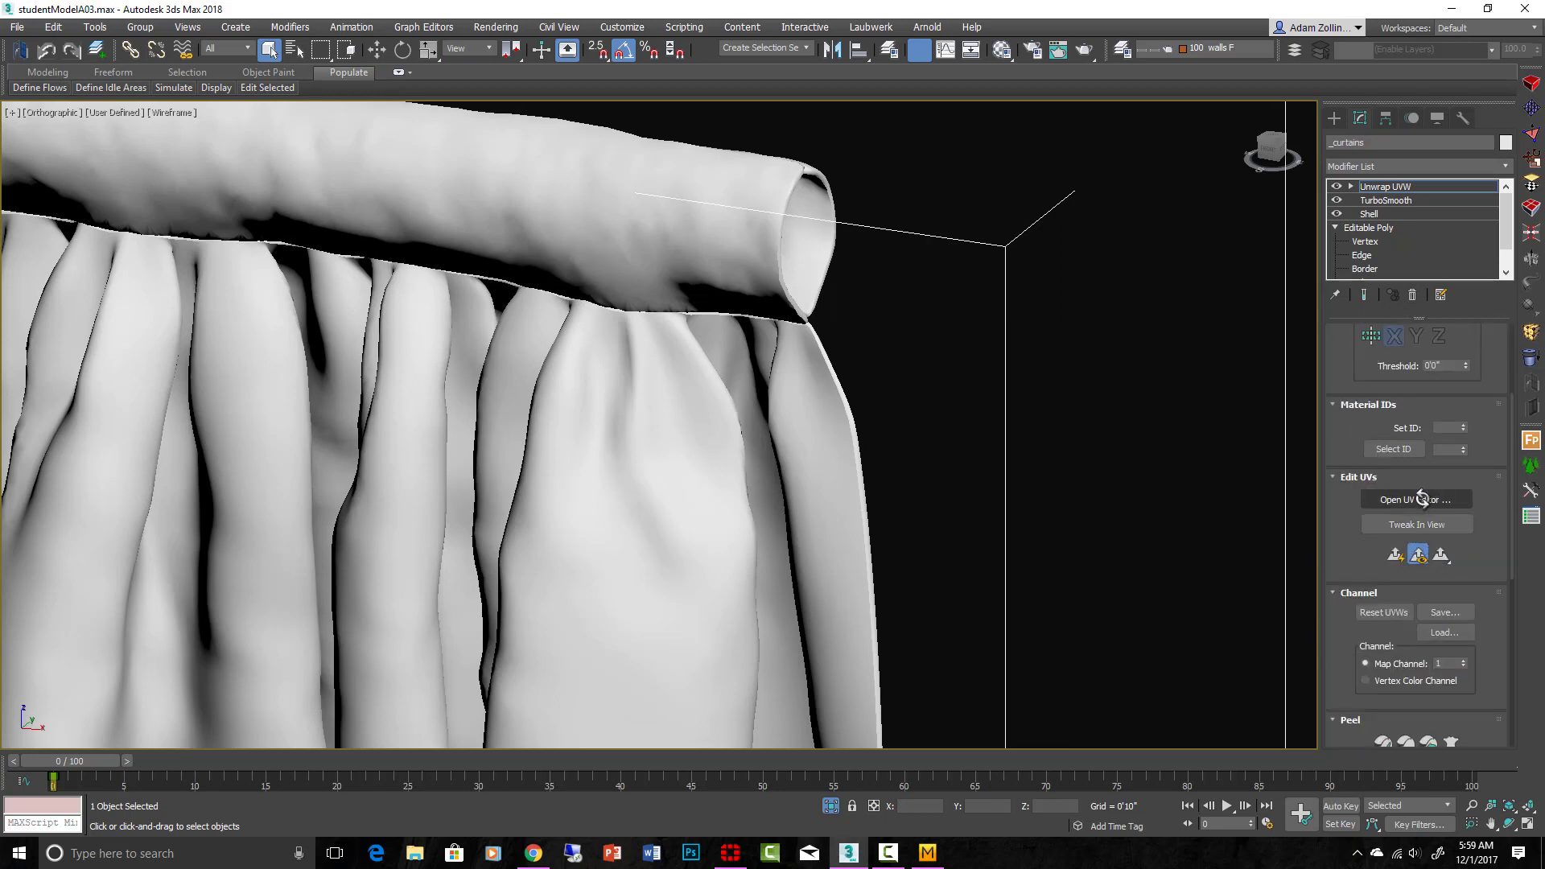
left_click(1422, 499)
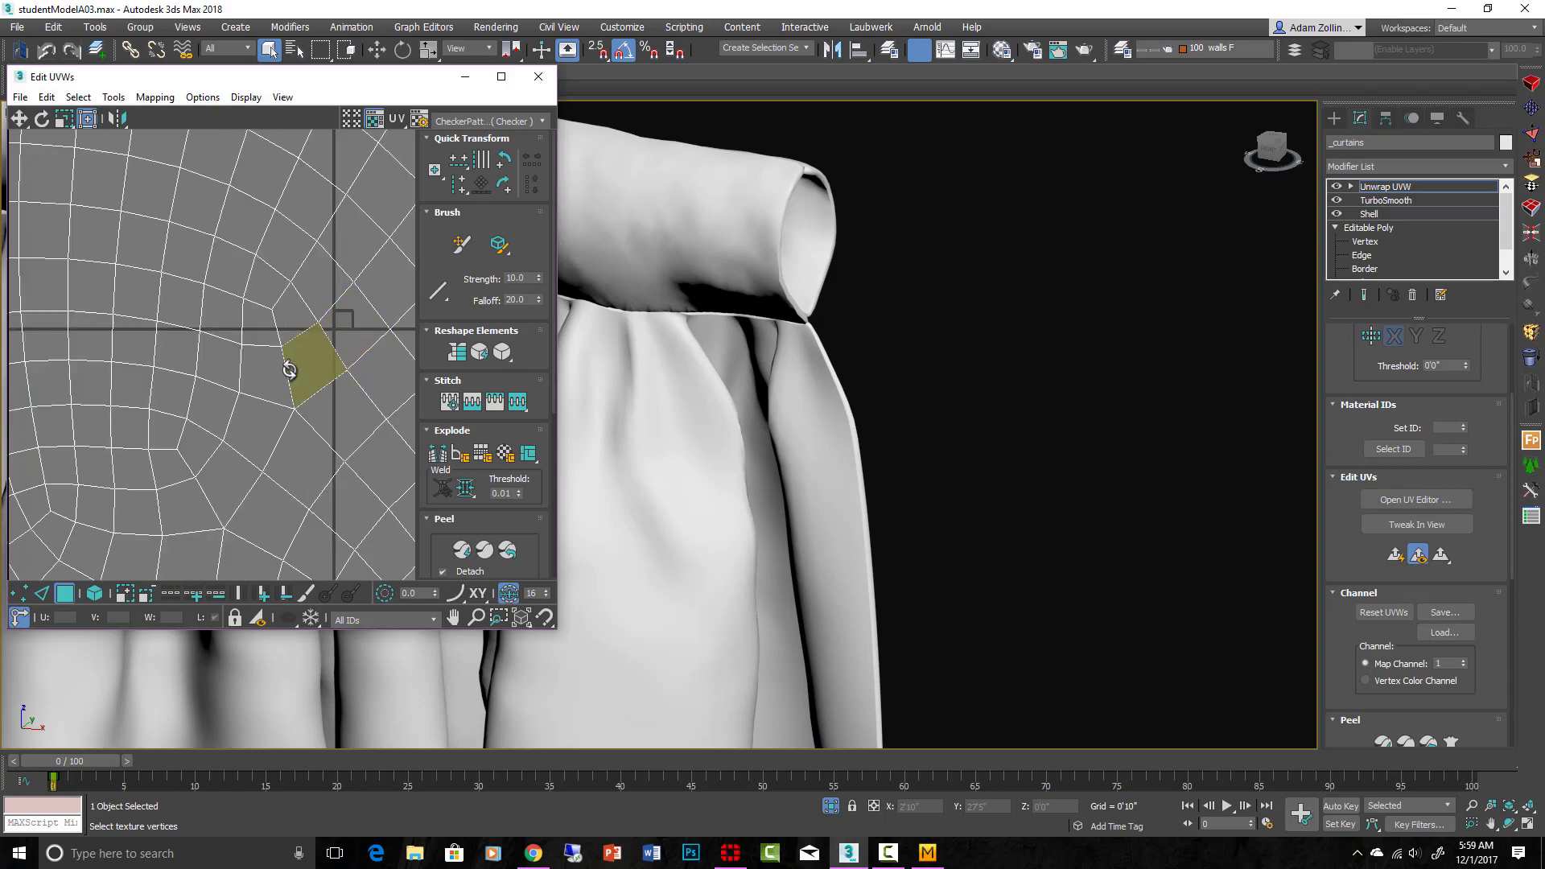
Examine the layout and density of the curtain's UVs, then close the UV editor
scroll(319, 379, "down", 3)
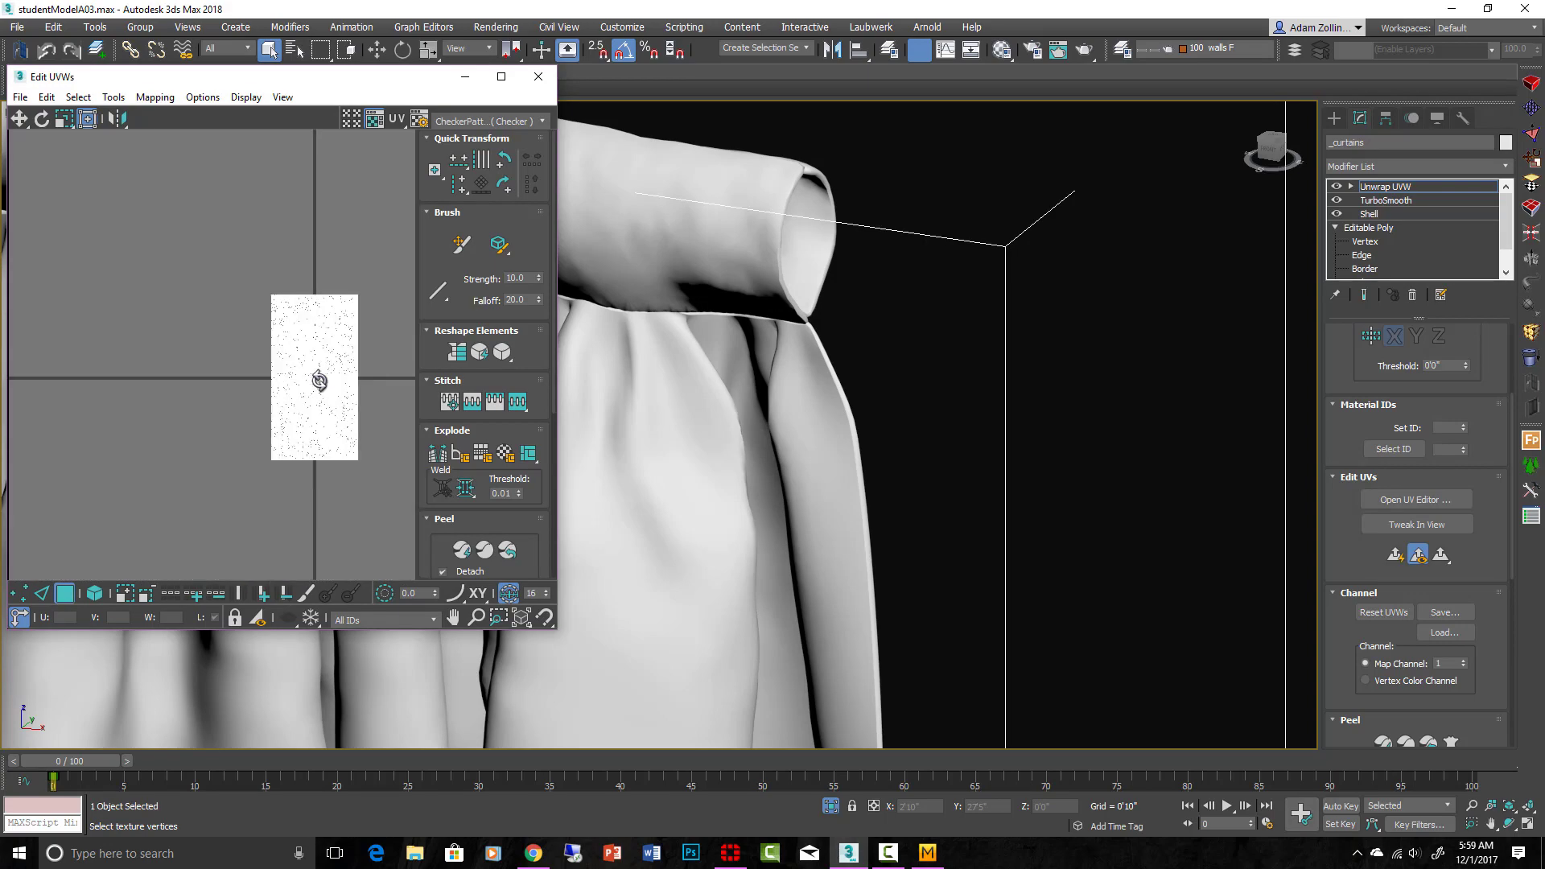
middle_click_drag(377, 399, 300, 395)
scroll(279, 370, "up", 10)
scroll(278, 375, "down", 2)
scroll(314, 510, "up", 1)
scroll(315, 510, "down", 2)
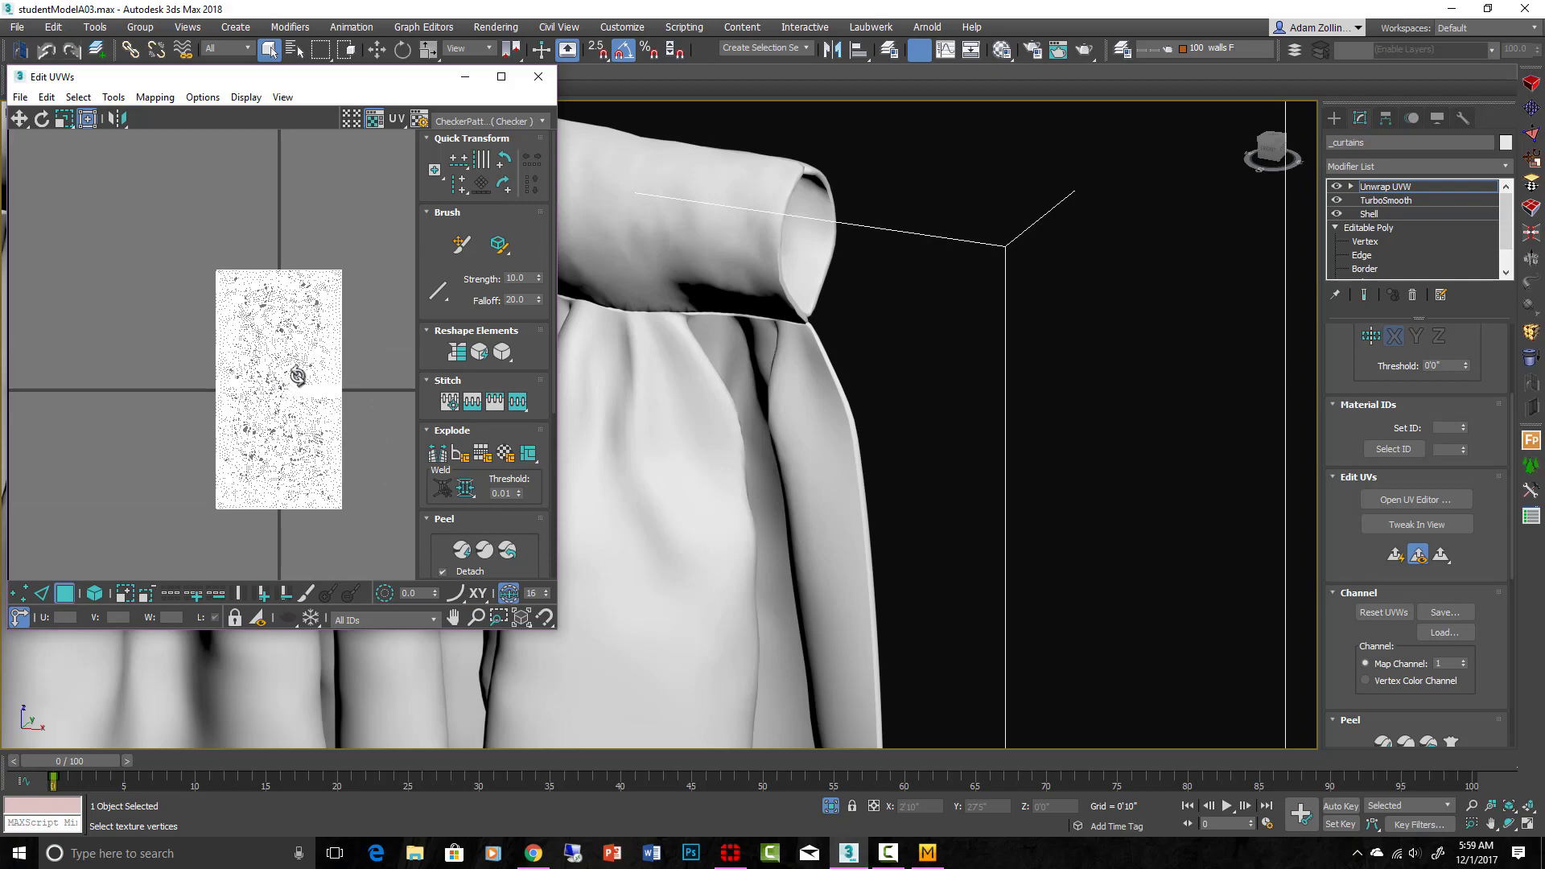
scroll(375, 460, "up", 10)
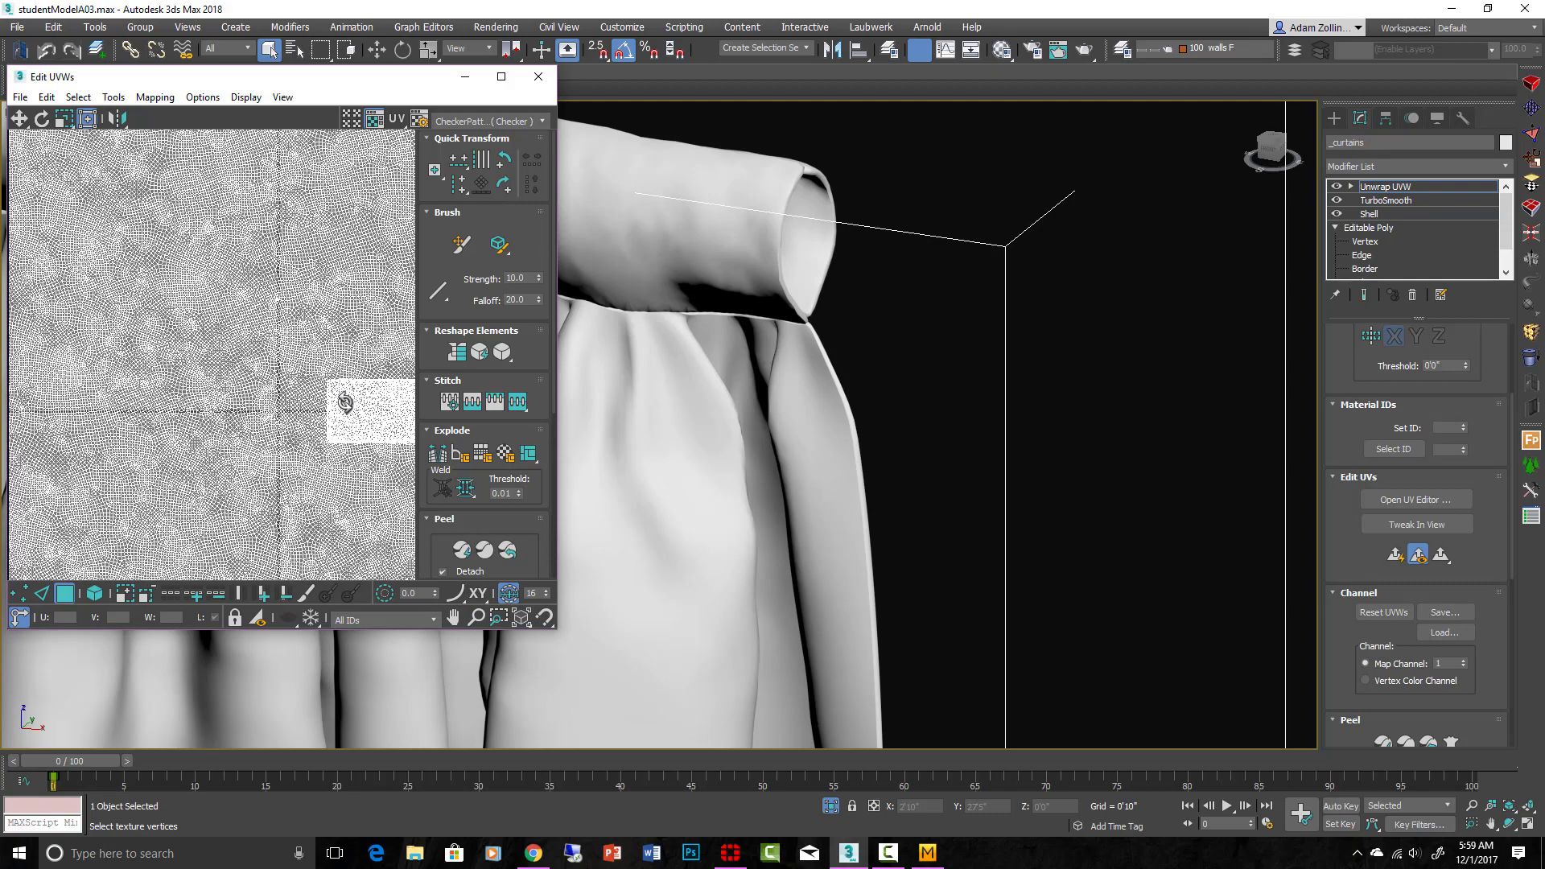
scroll(348, 400, "down", 7)
left_click(538, 79)
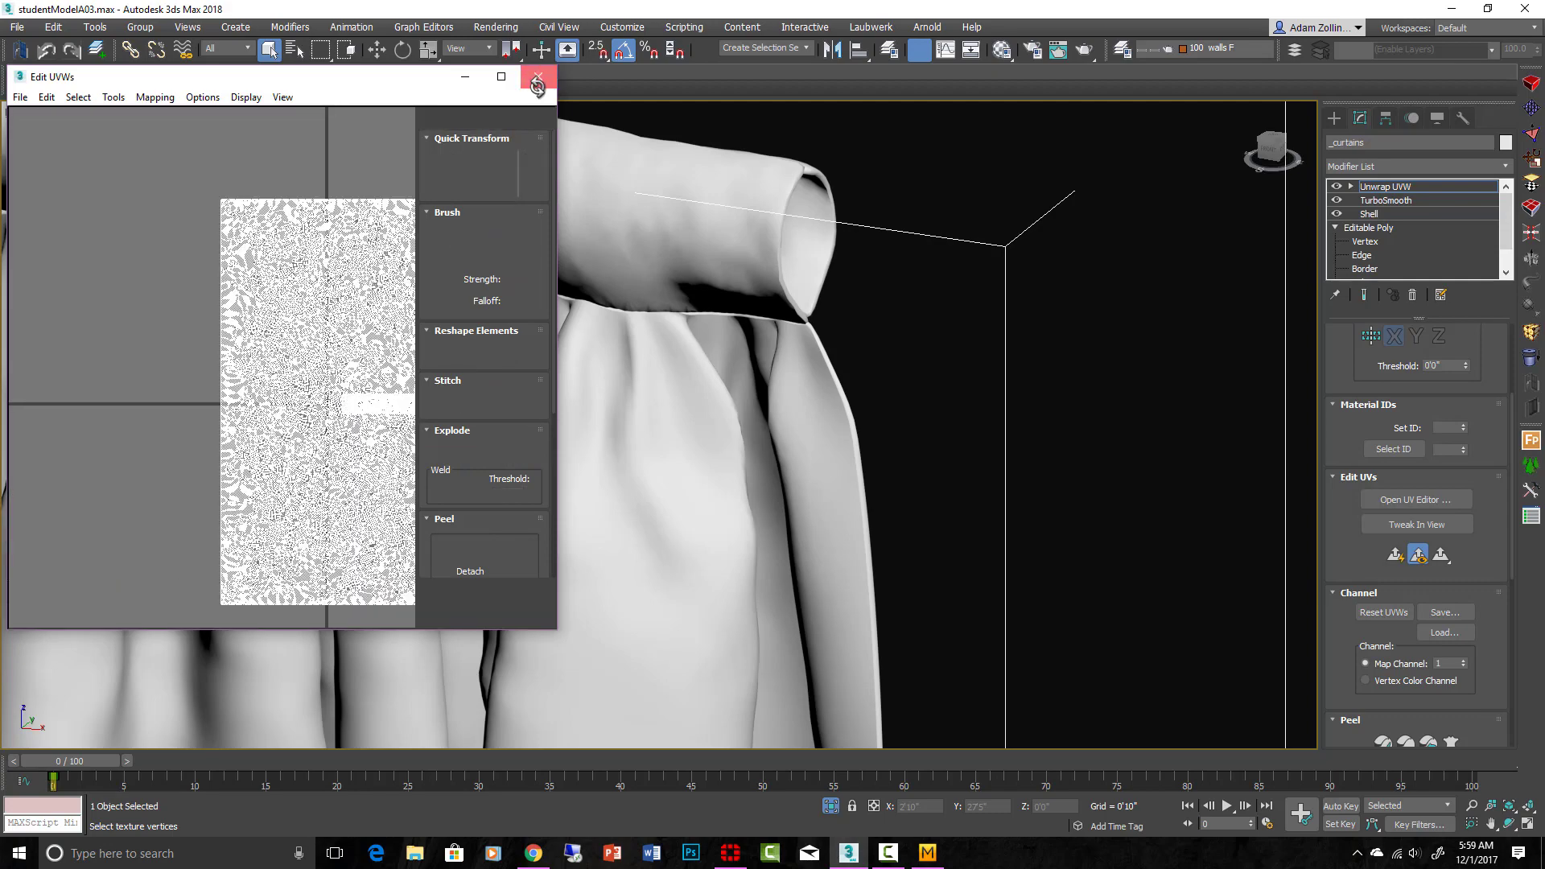
Inspect the curtain's folds along its length and view the Shell modifier's settings
scroll(785, 288, "down", 6)
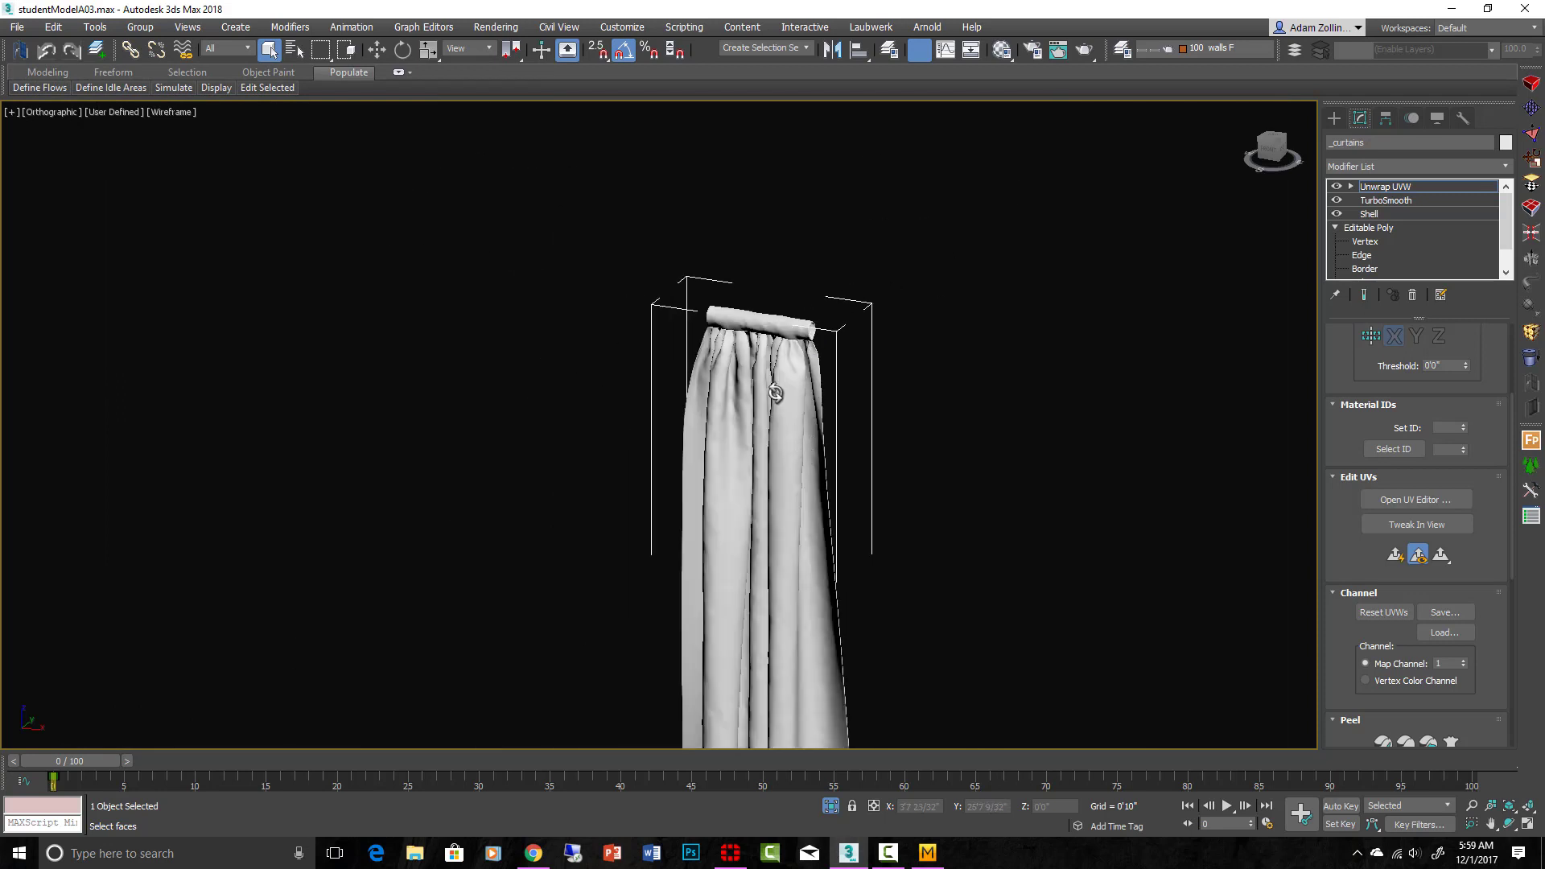
middle_click_drag(775, 393, 744, 282)
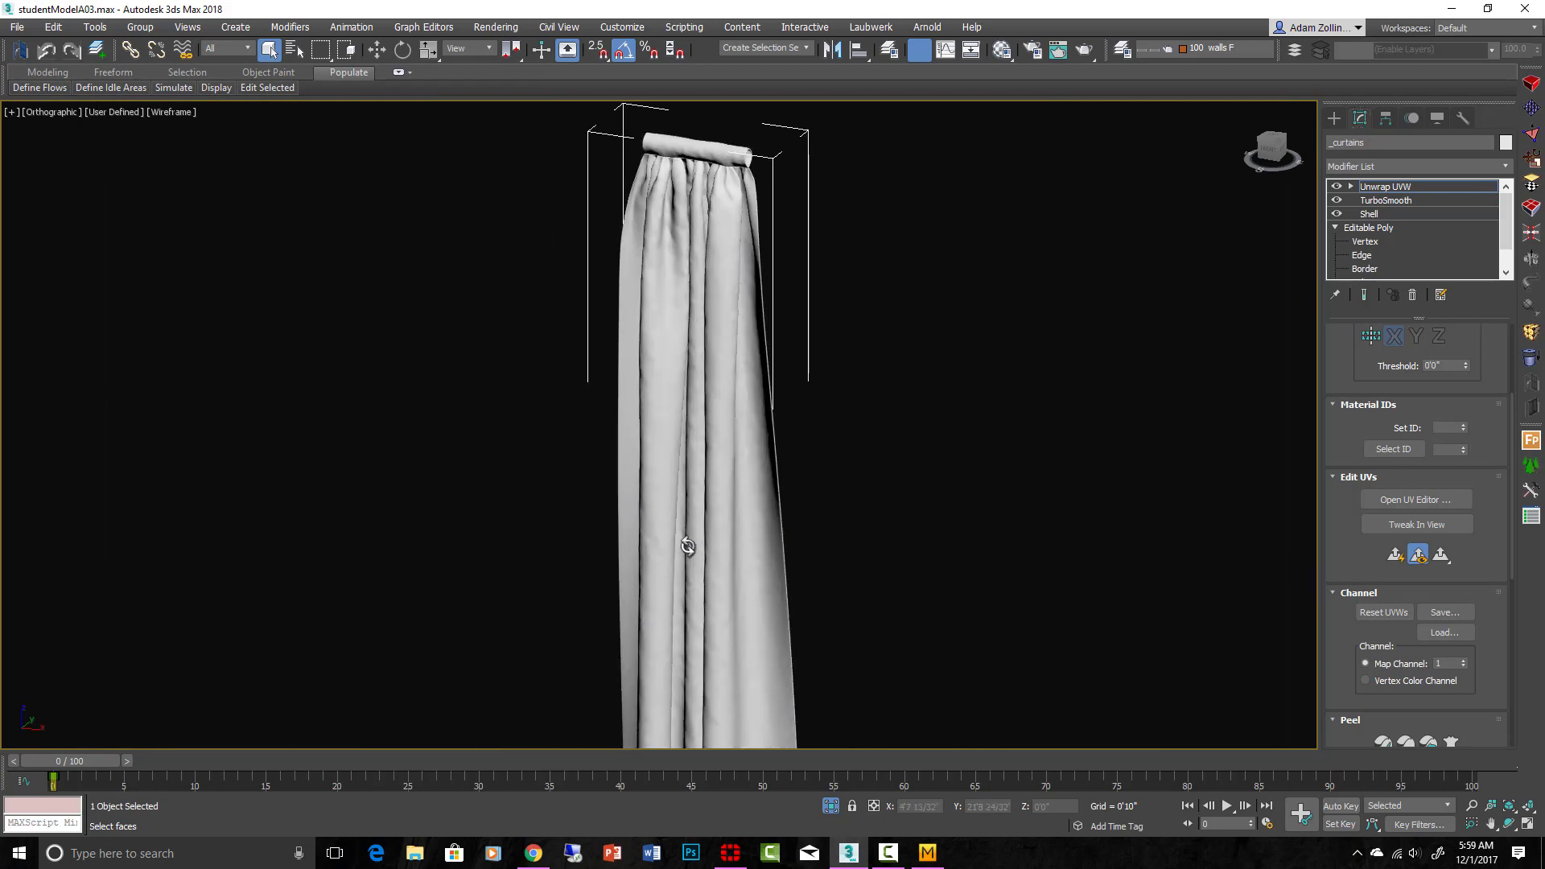
scroll(688, 547, "down", 5)
middle_click_drag(735, 579, 682, 424)
scroll(682, 424, "up", 5)
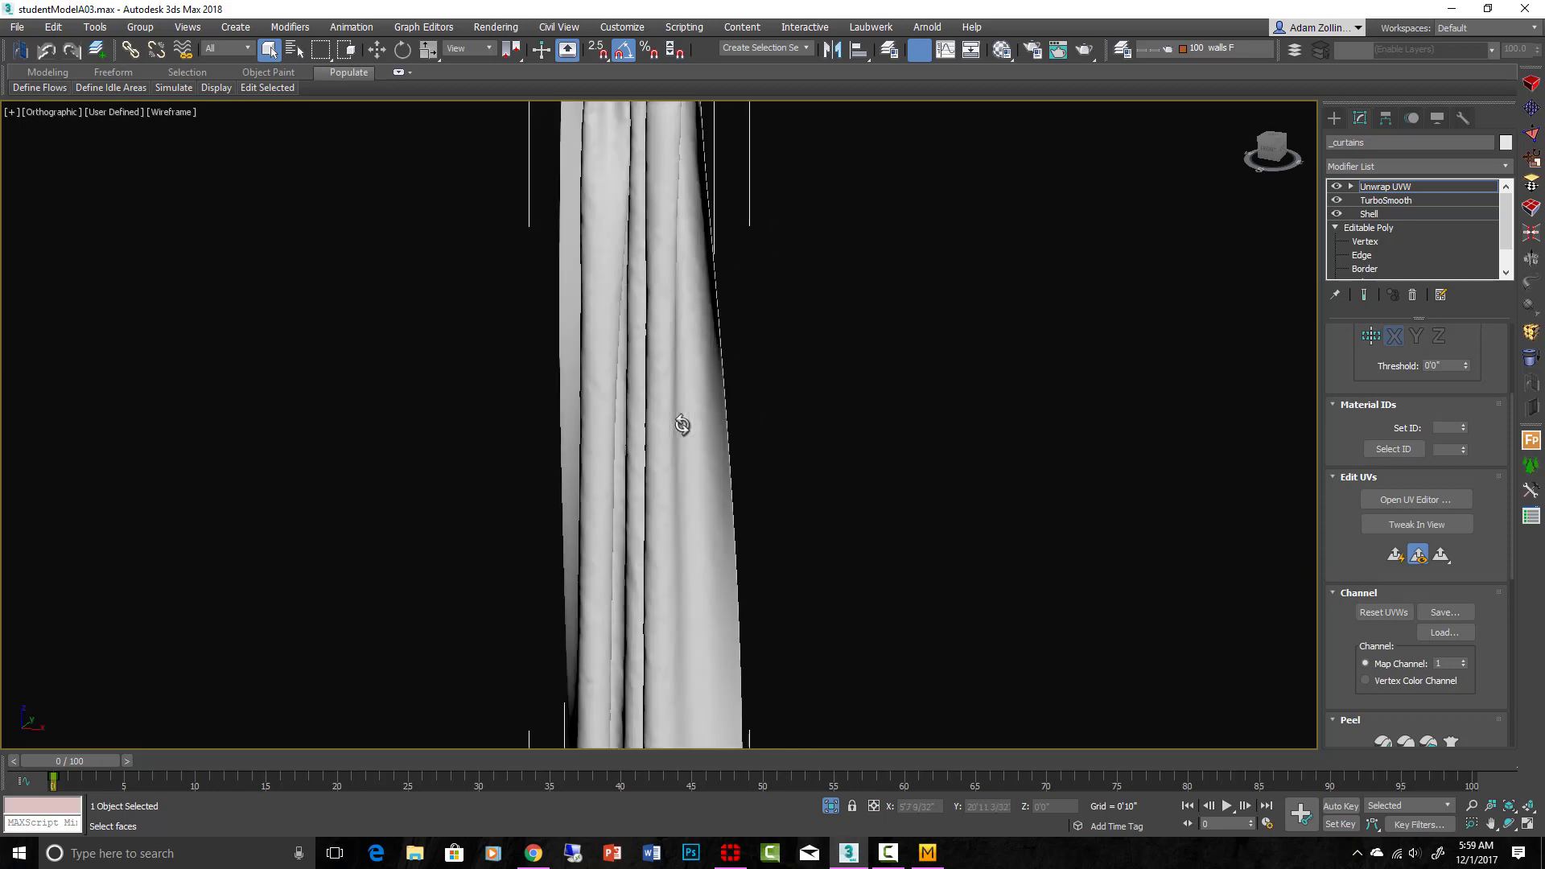
left_click(1378, 201)
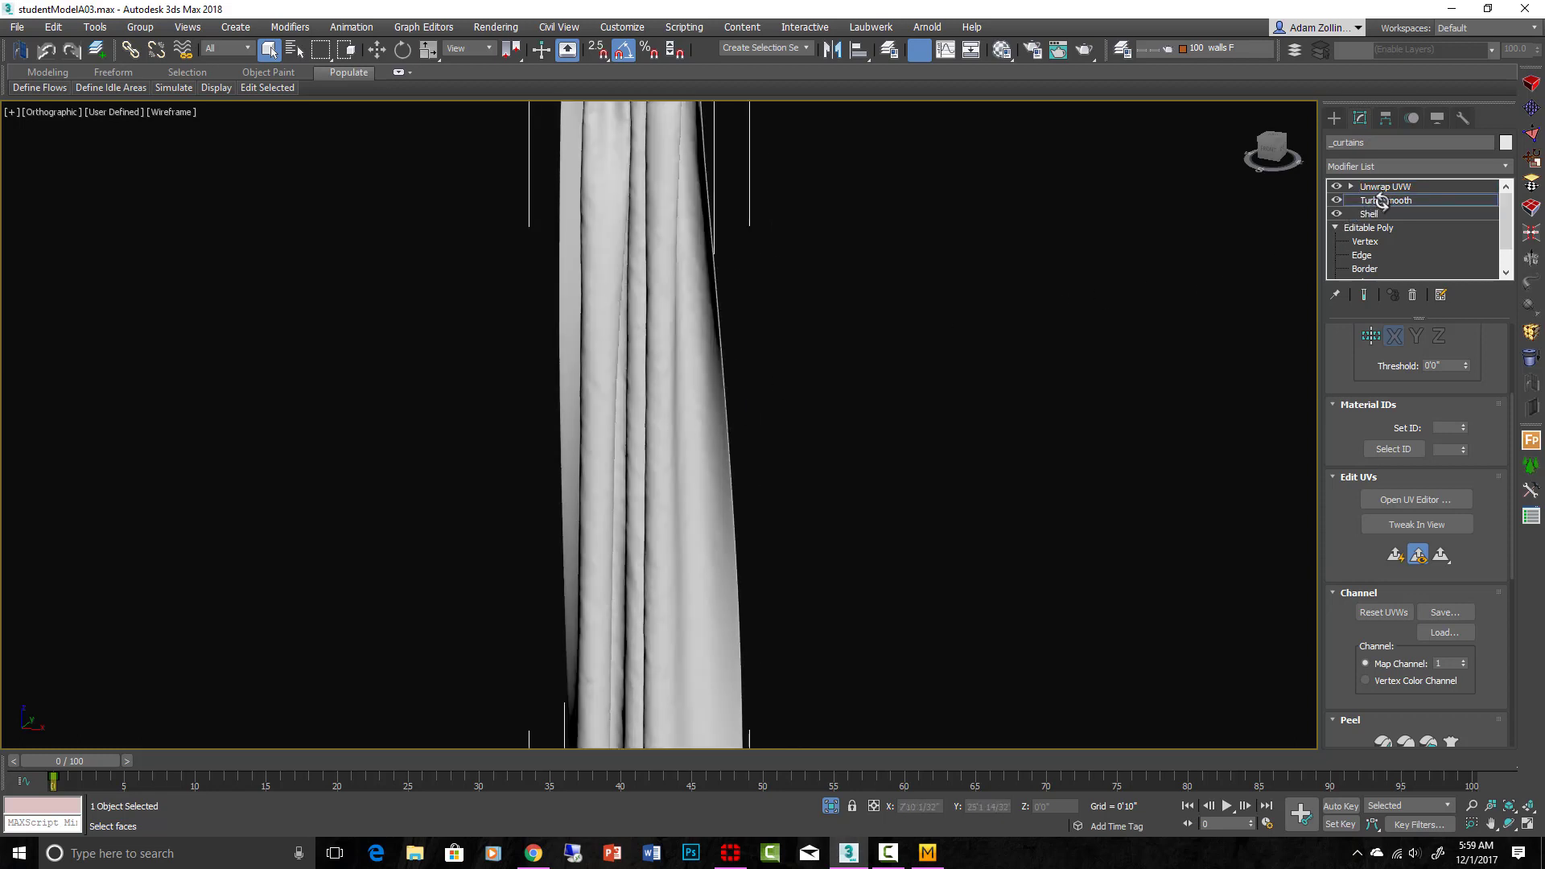
left_click(893, 472)
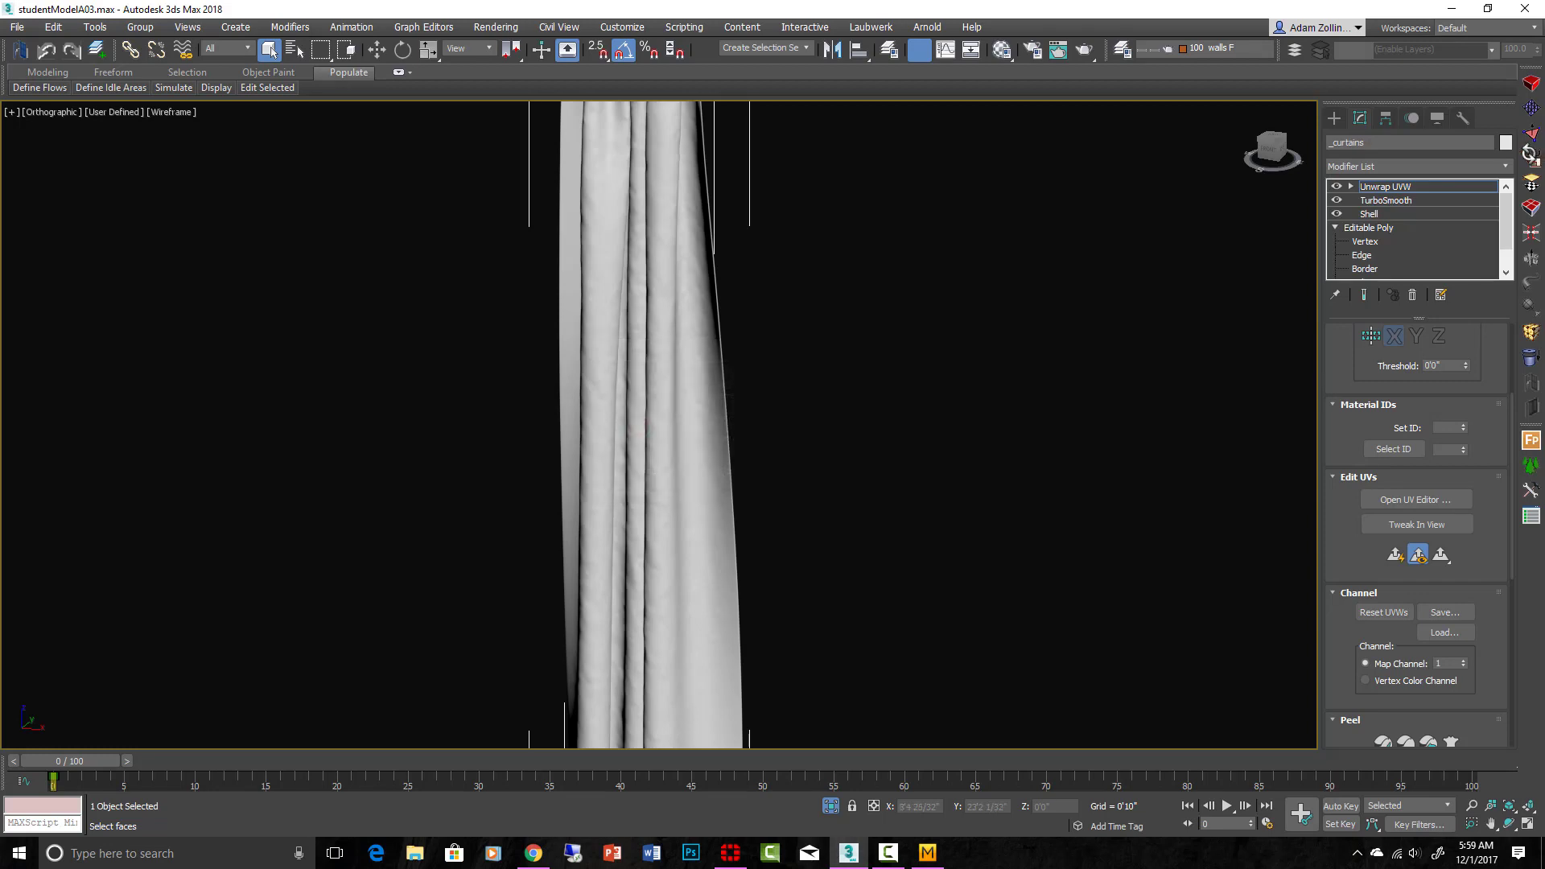
left_click(1364, 213)
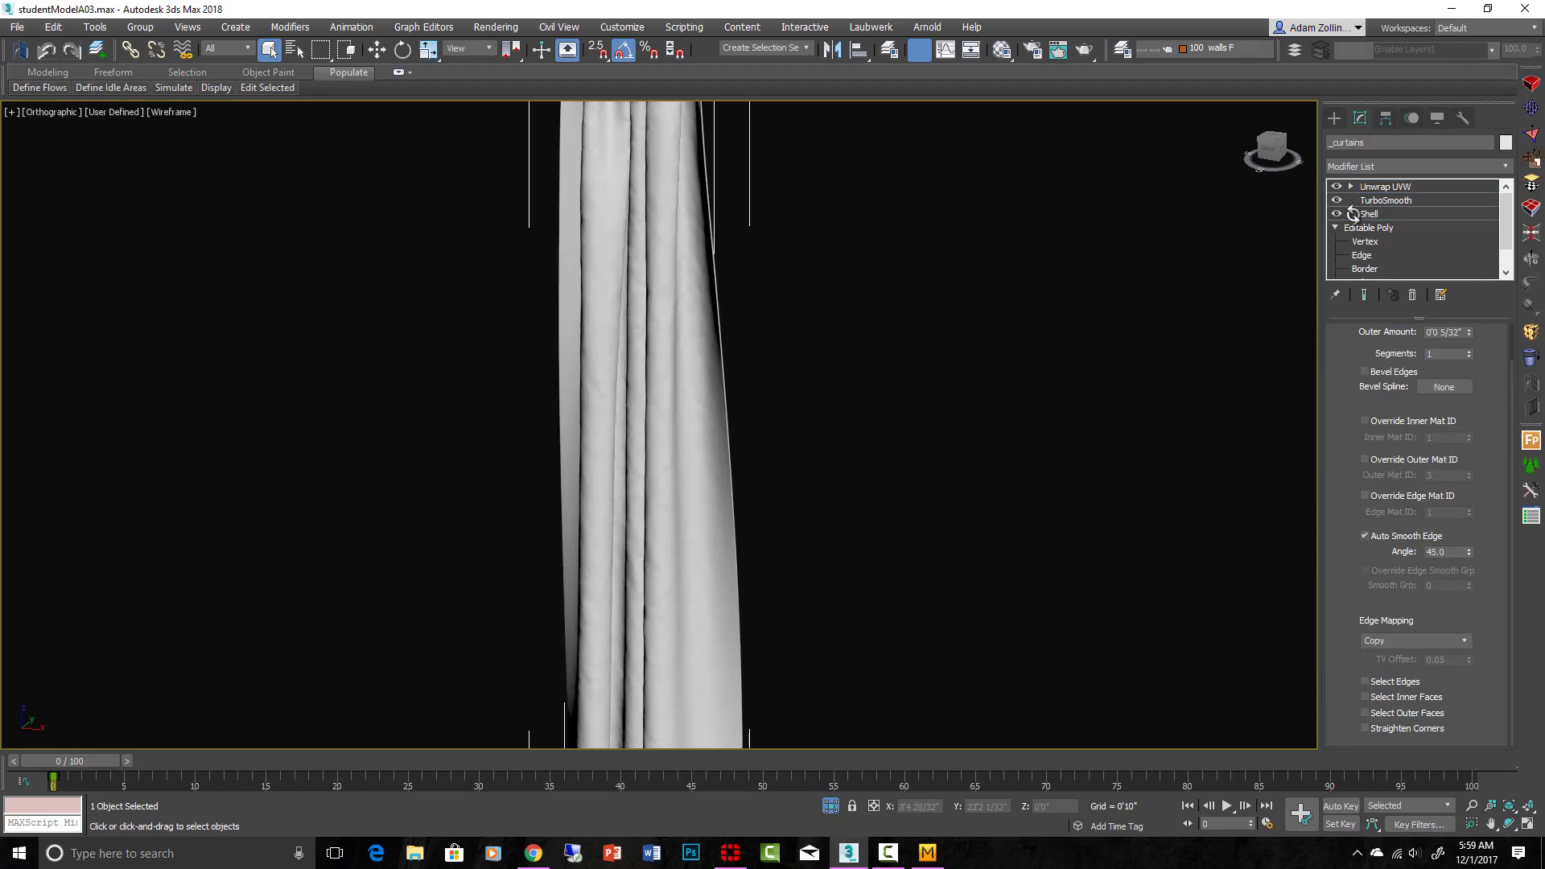
scroll(779, 225, "up", 2)
middle_click_drag(775, 256, 765, 552)
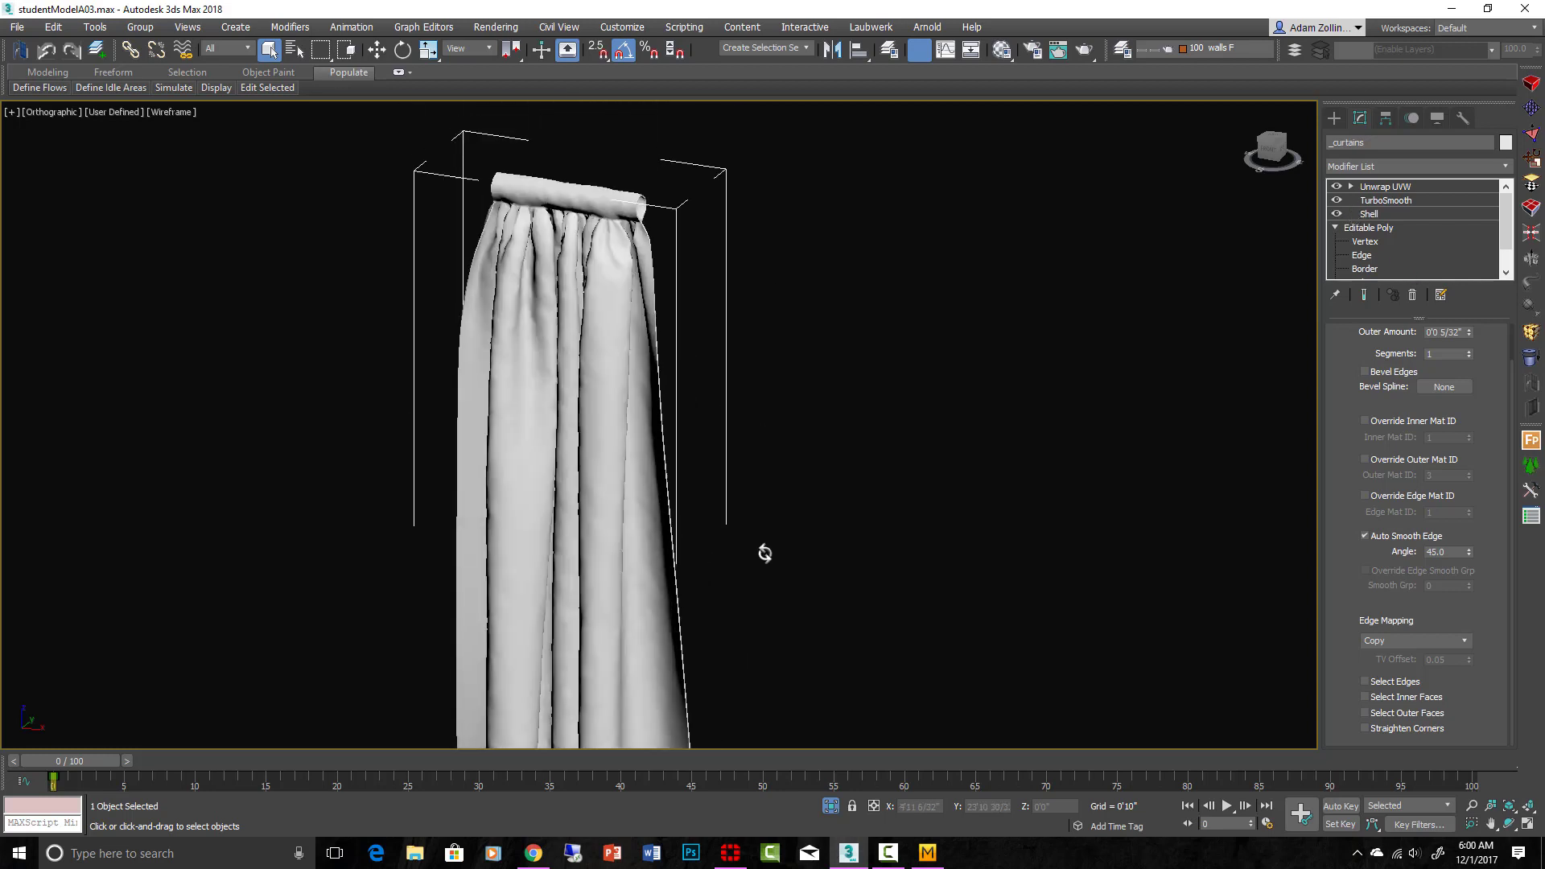
scroll(748, 459, "up", 2)
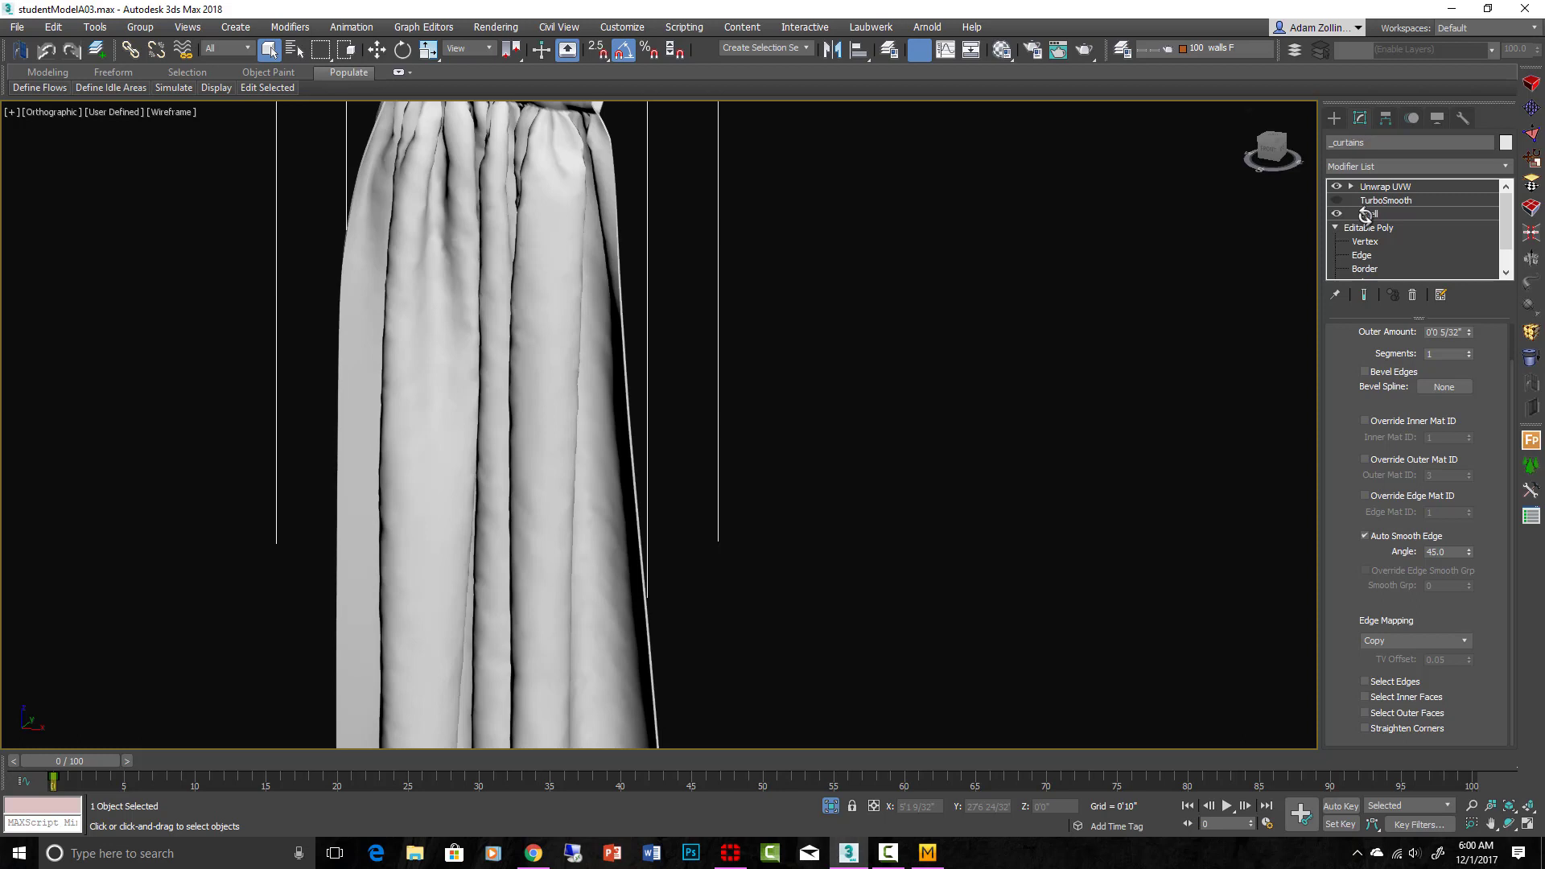
Switch off the TurboSmooth and Shell modifiers and delete the Unwrap UVW modifier from the curtain
left_click(1336, 214)
left_click(842, 472)
left_click(1401, 187)
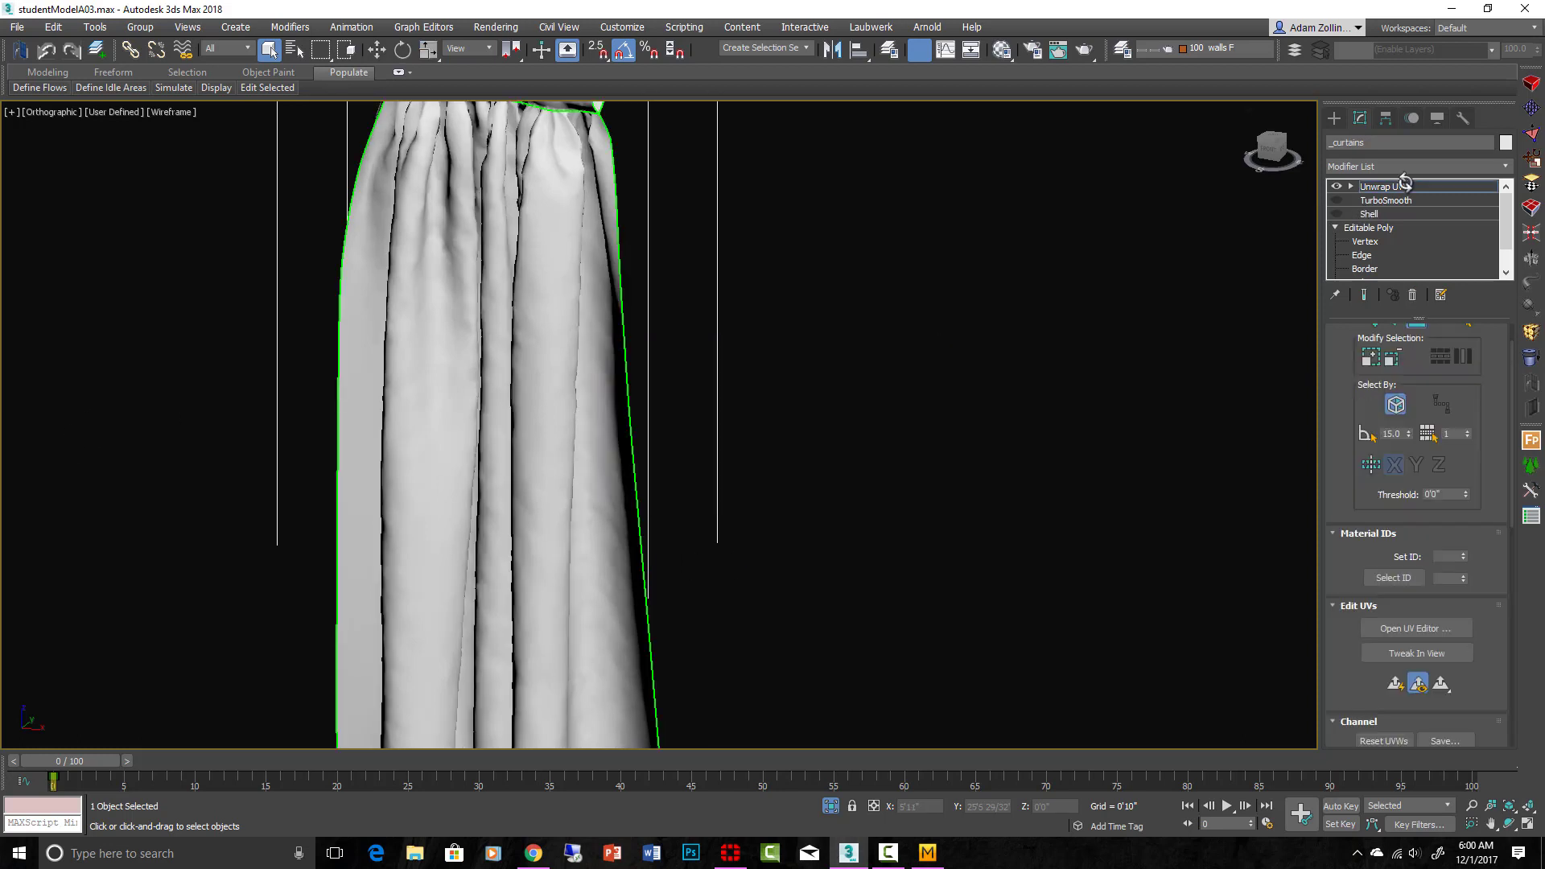
left_click(1412, 294)
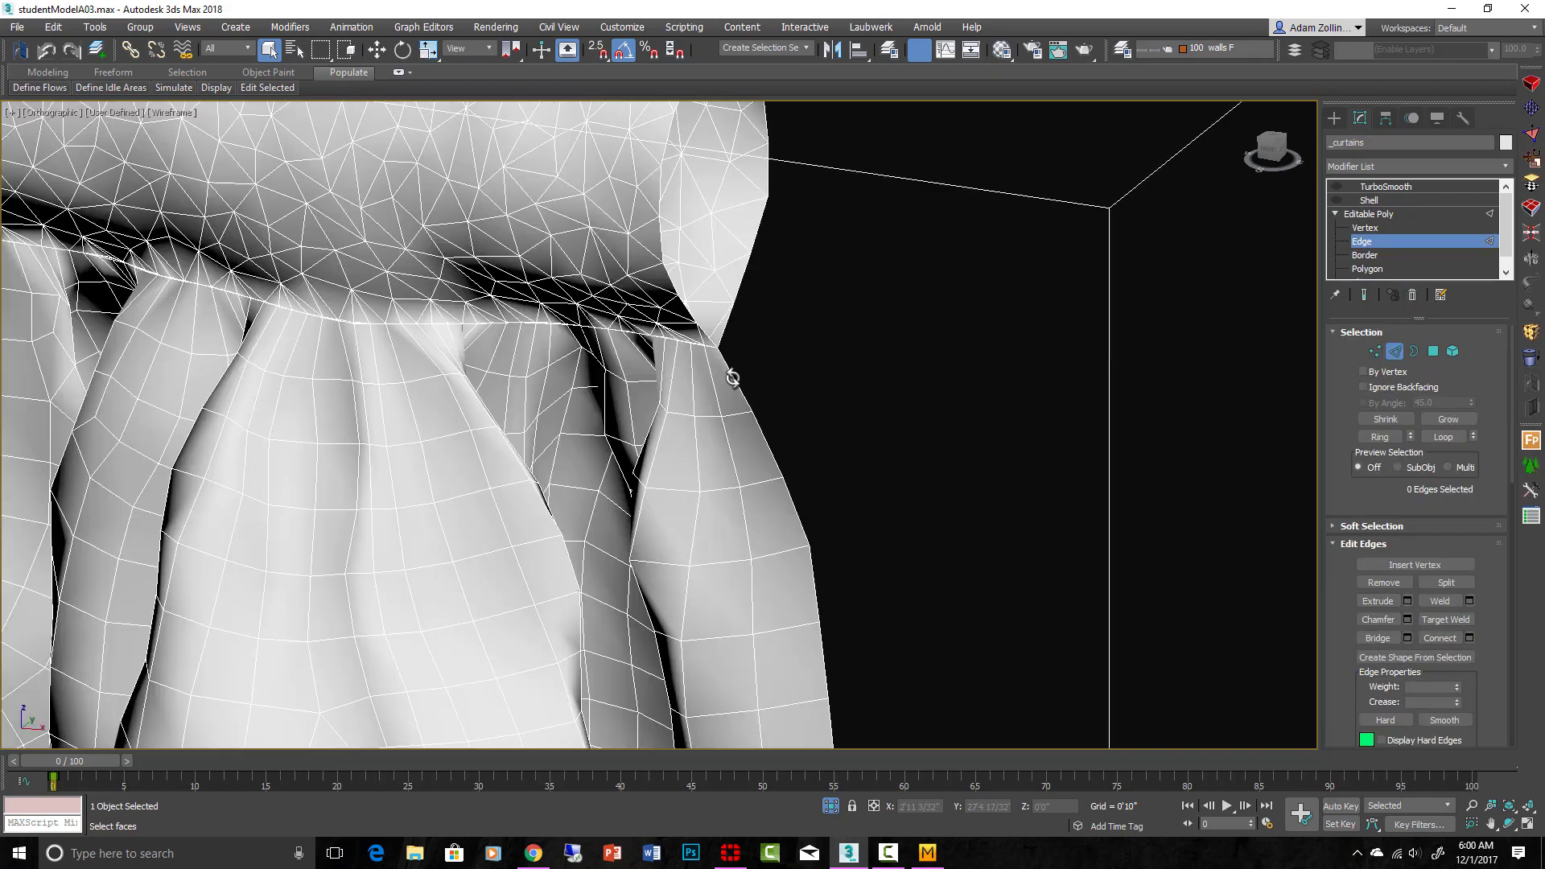
At the Editable Poly's Edge level, select the full edge loop down one vertical side of the curtain from below the rod sleeve
left_click(737, 385)
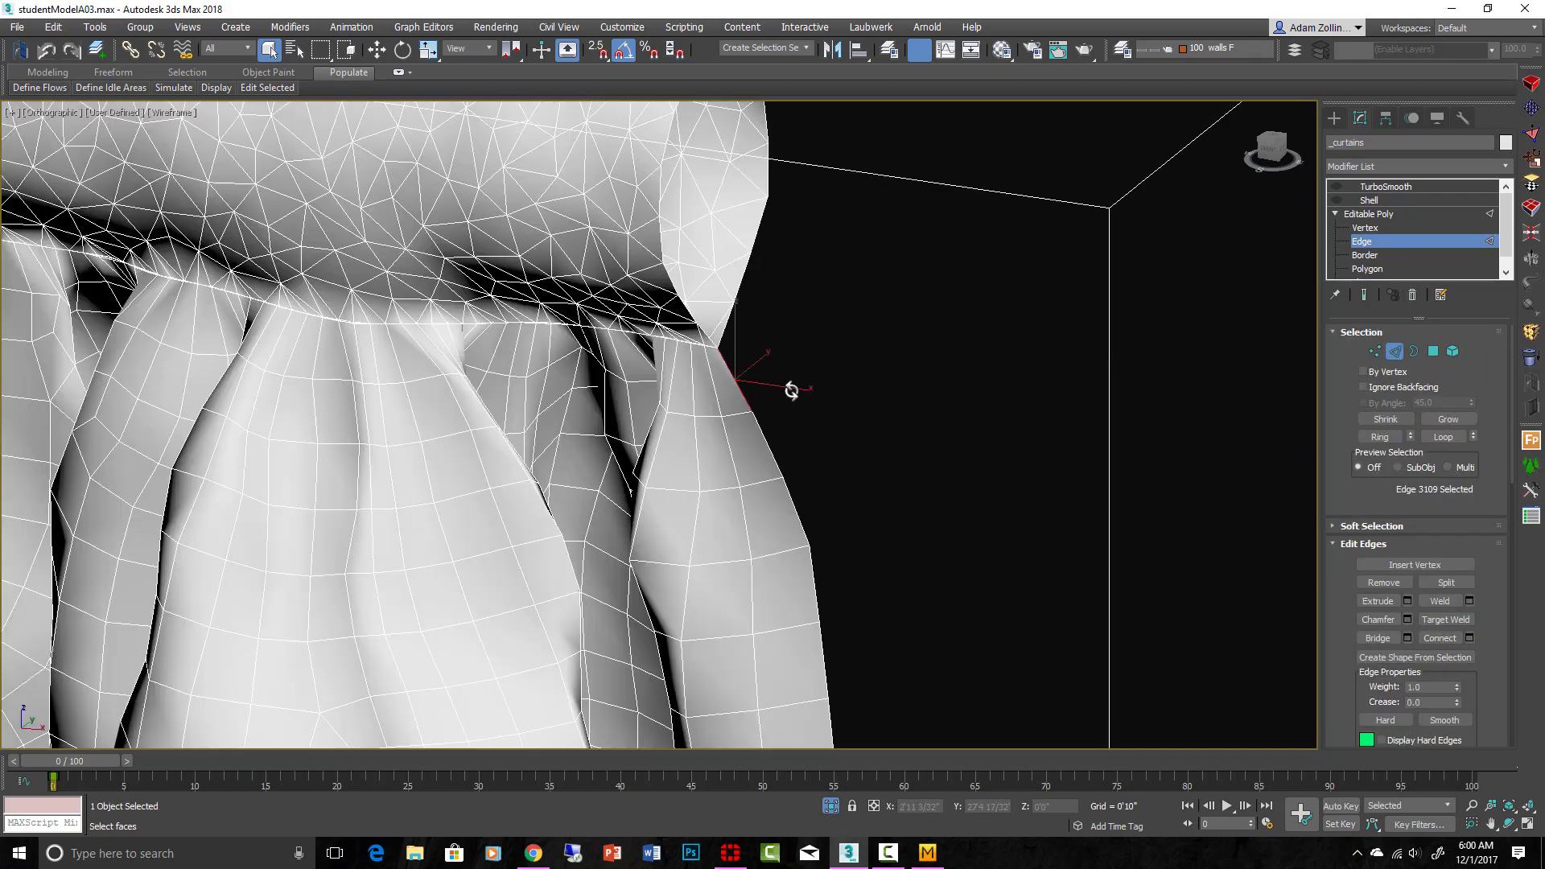
left_click(1443, 437)
scroll(758, 405, "down", 10)
scroll(758, 405, "down", 3)
middle_click_drag(770, 503, 842, 163)
mouse_move(853, 544)
middle_mouse_down()
mouse_move(861, 376)
mouse_move(820, 215)
middle_mouse_up()
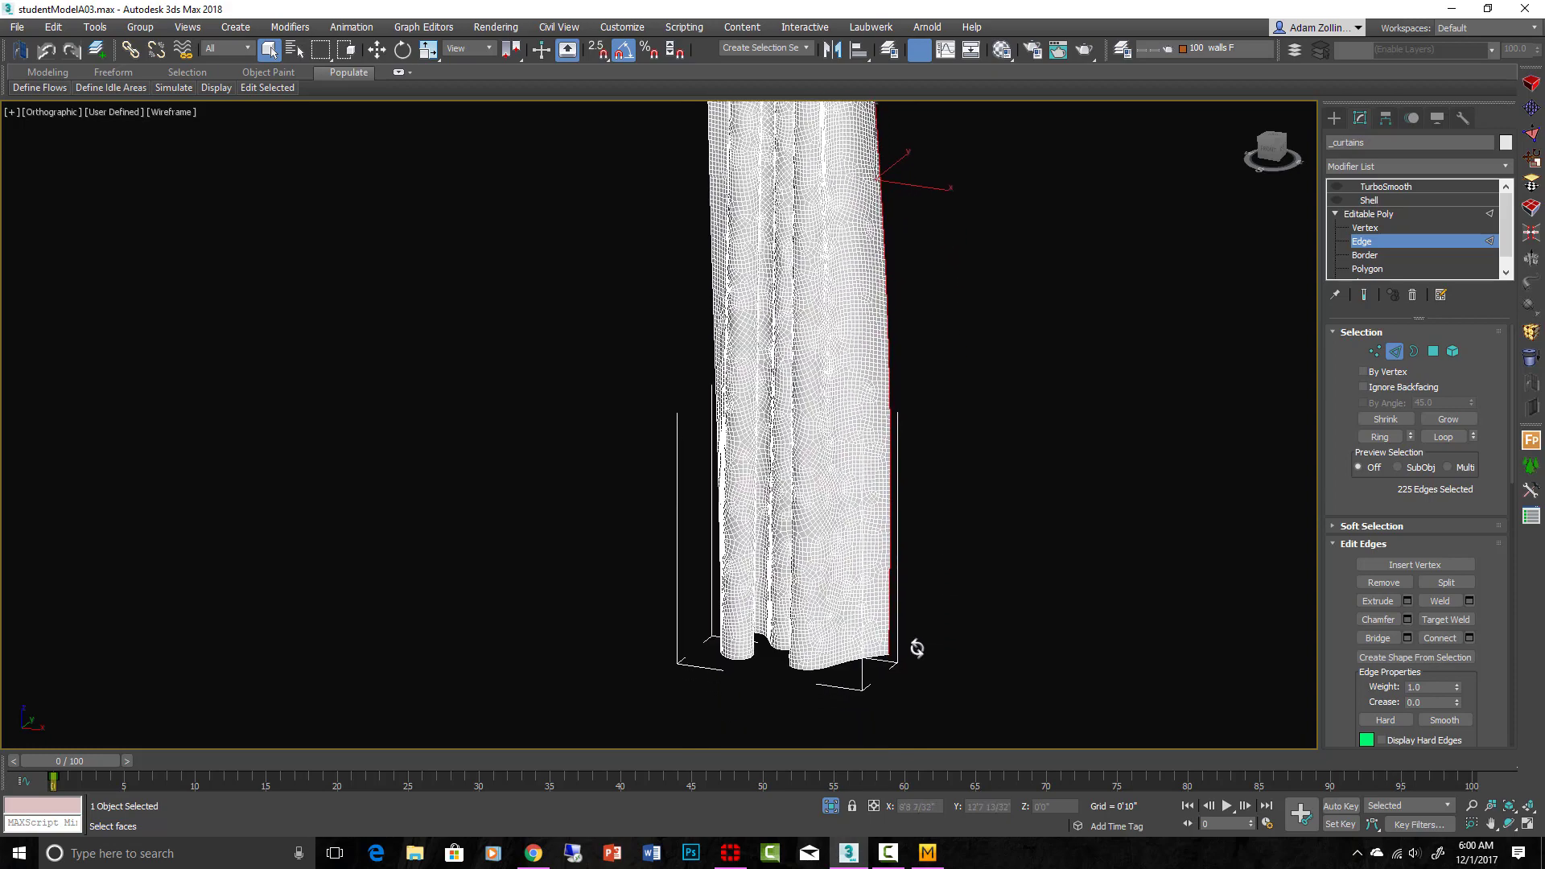
Add the edge loop along the curtain's bottom hem to the edge selection
scroll(813, 687, "up", 8)
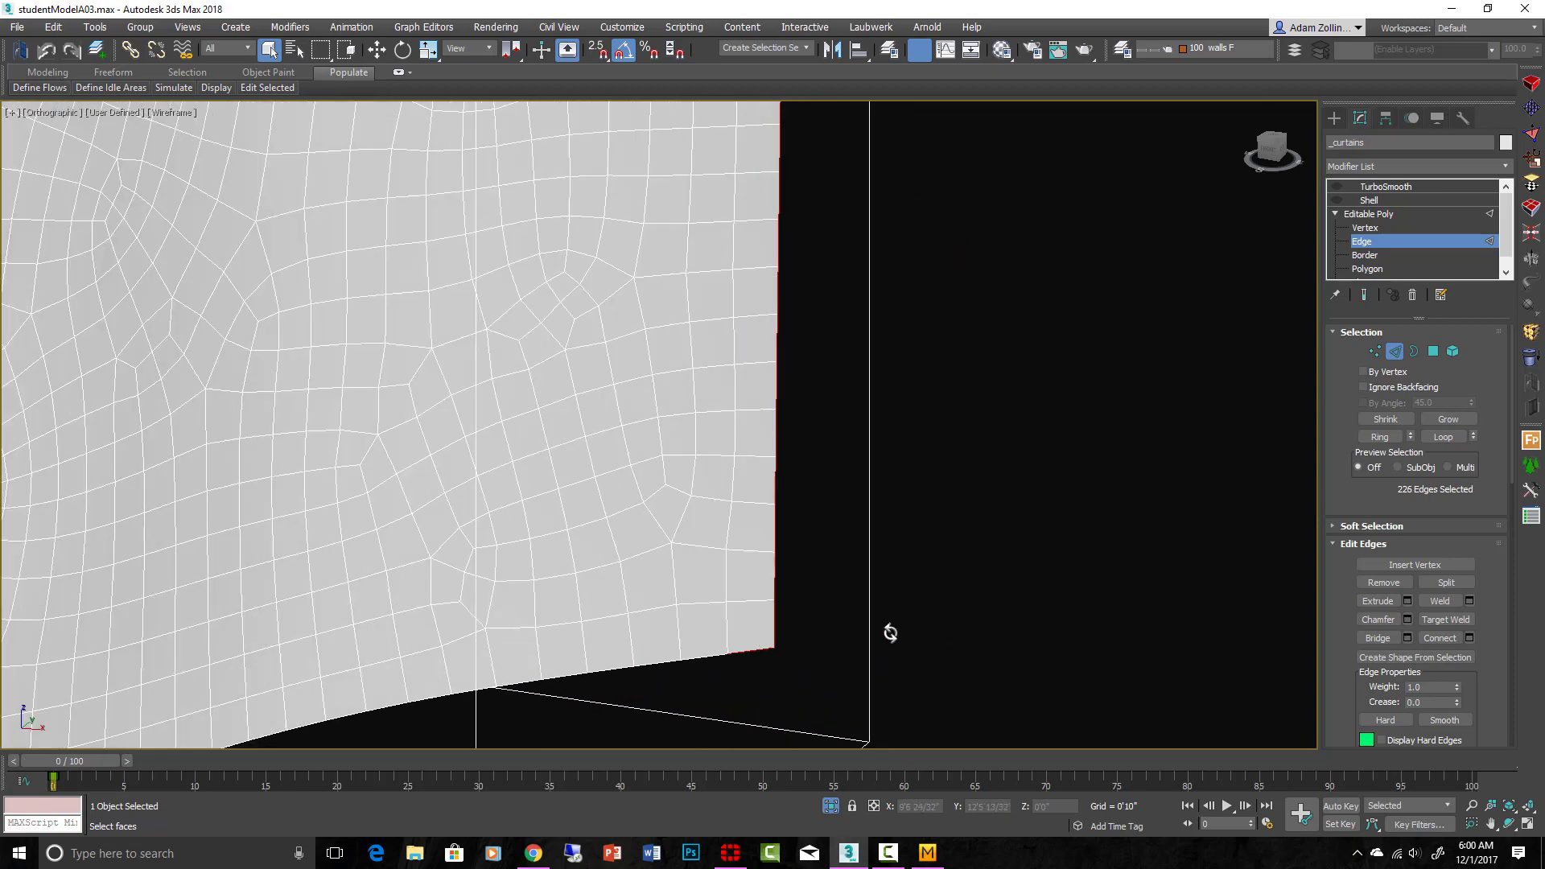
left_click(1446, 436)
scroll(596, 424, "down", 10)
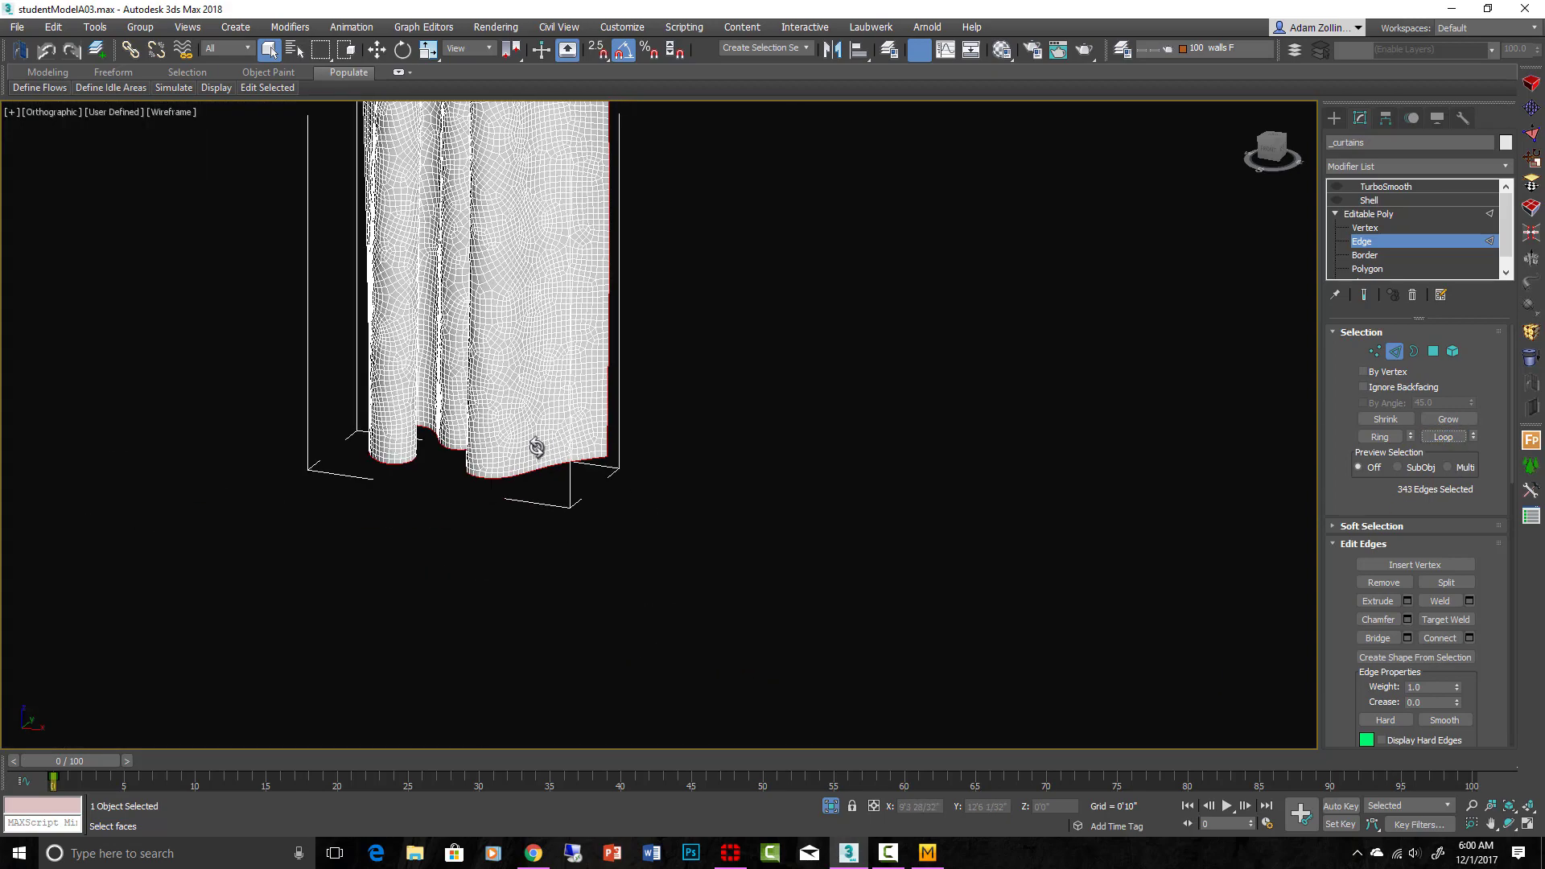
Extend the edge selection with the loop up the curtain's opposite vertical side to the rod sleeve
middle_click_drag(535, 441, 652, 448, "alt")
scroll(372, 476, "up", 6)
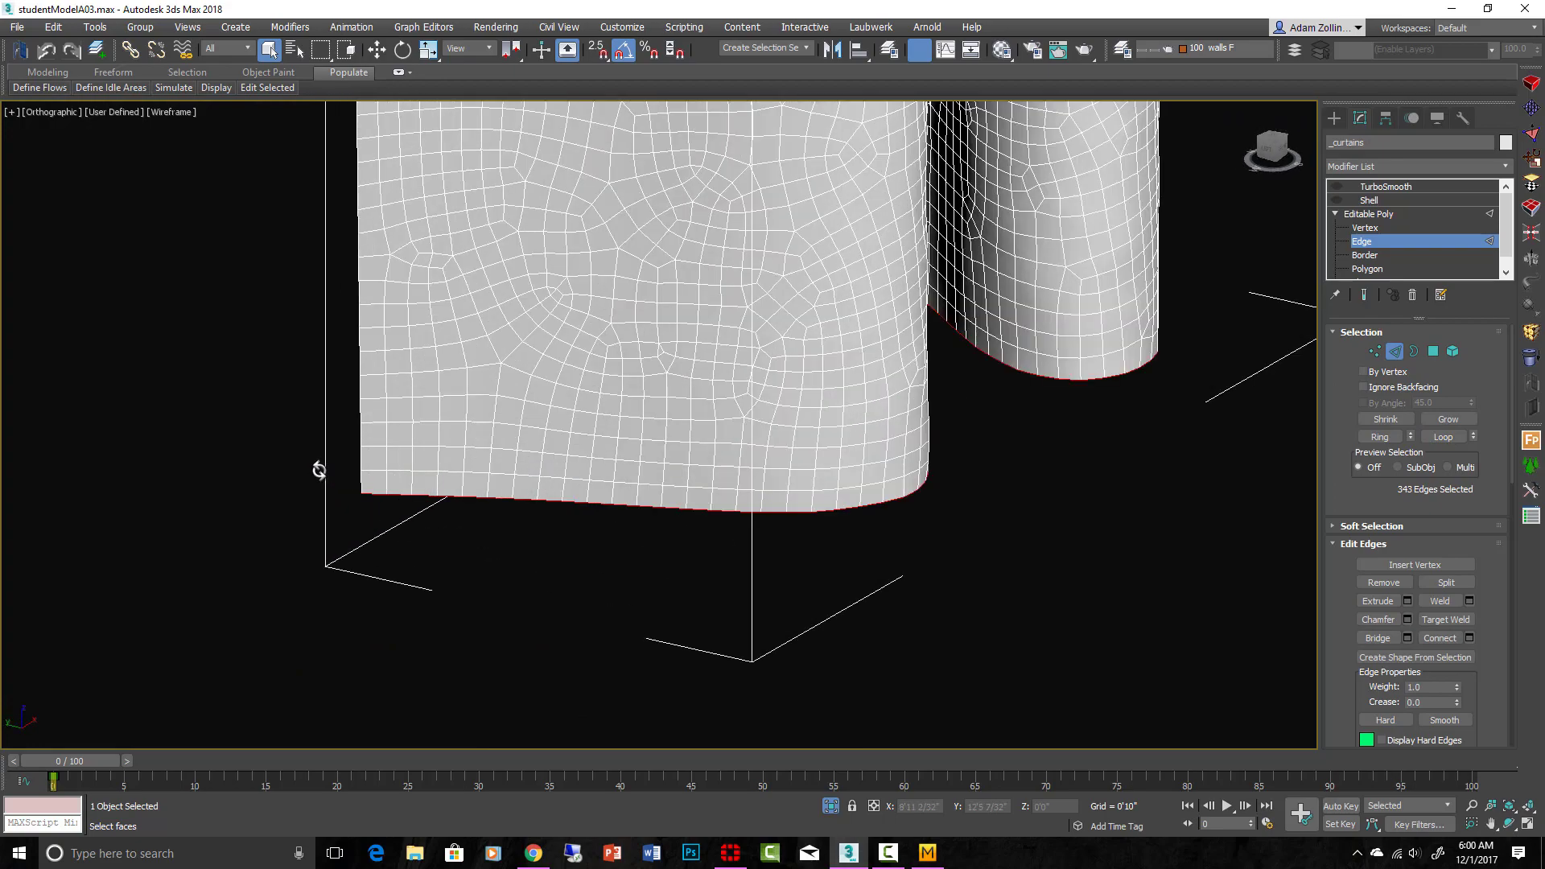
left_click(1441, 438)
scroll(555, 410, "down", 7)
middle_click_drag(552, 233, 583, 532)
middle_click_drag(611, 370, 635, 625)
middle_click_drag(630, 272, 552, 362)
scroll(637, 251, "up", 6)
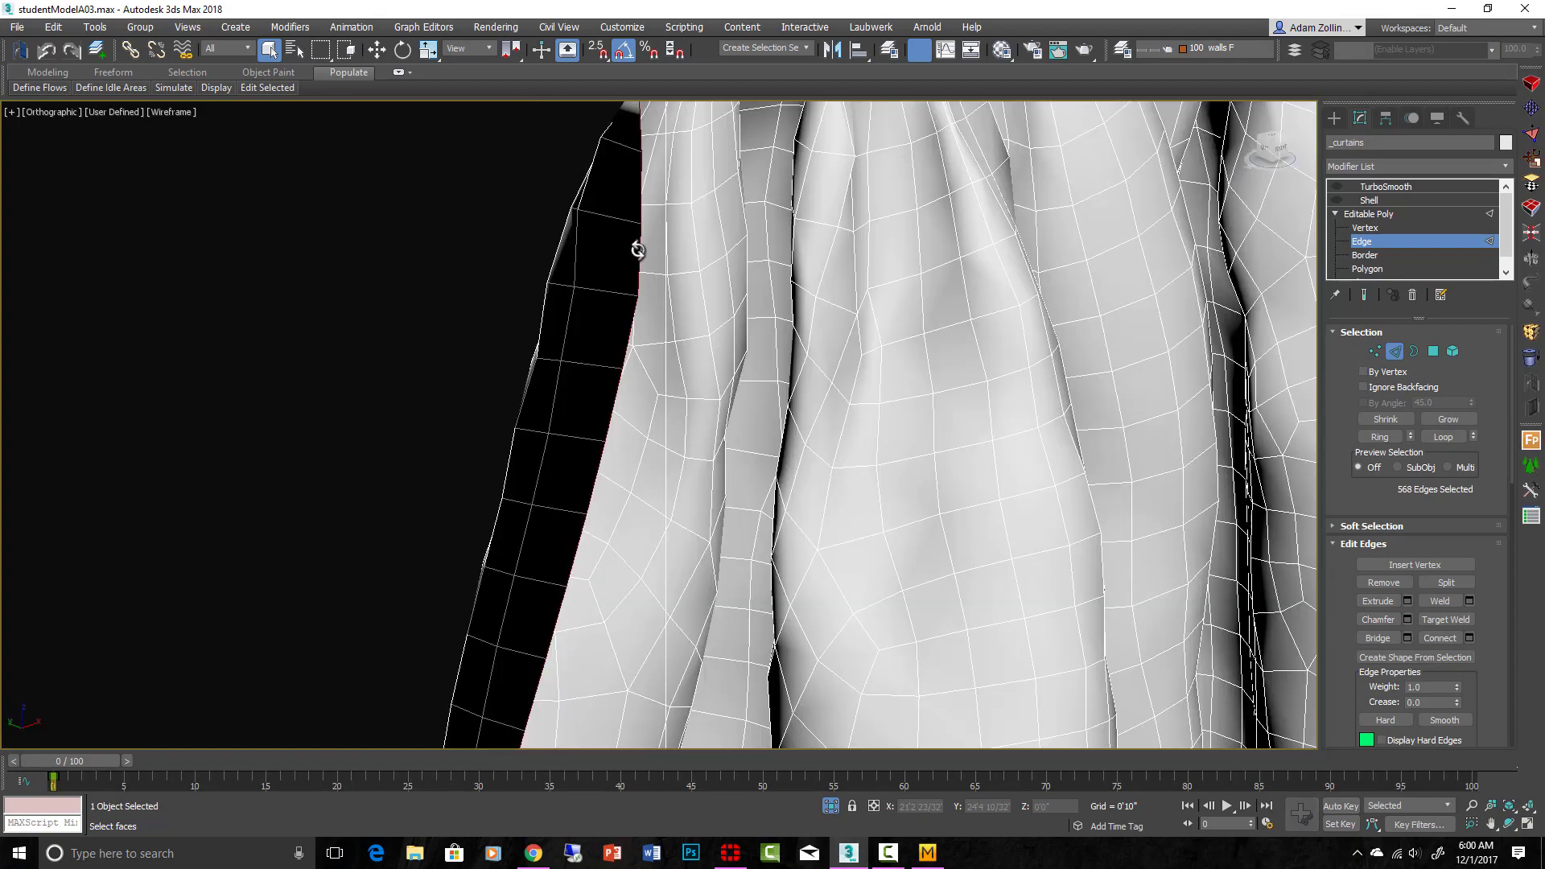
Create a linear shape from the selected side and hem edges, then leave edge editing
right_click(638, 251)
left_click(613, 384)
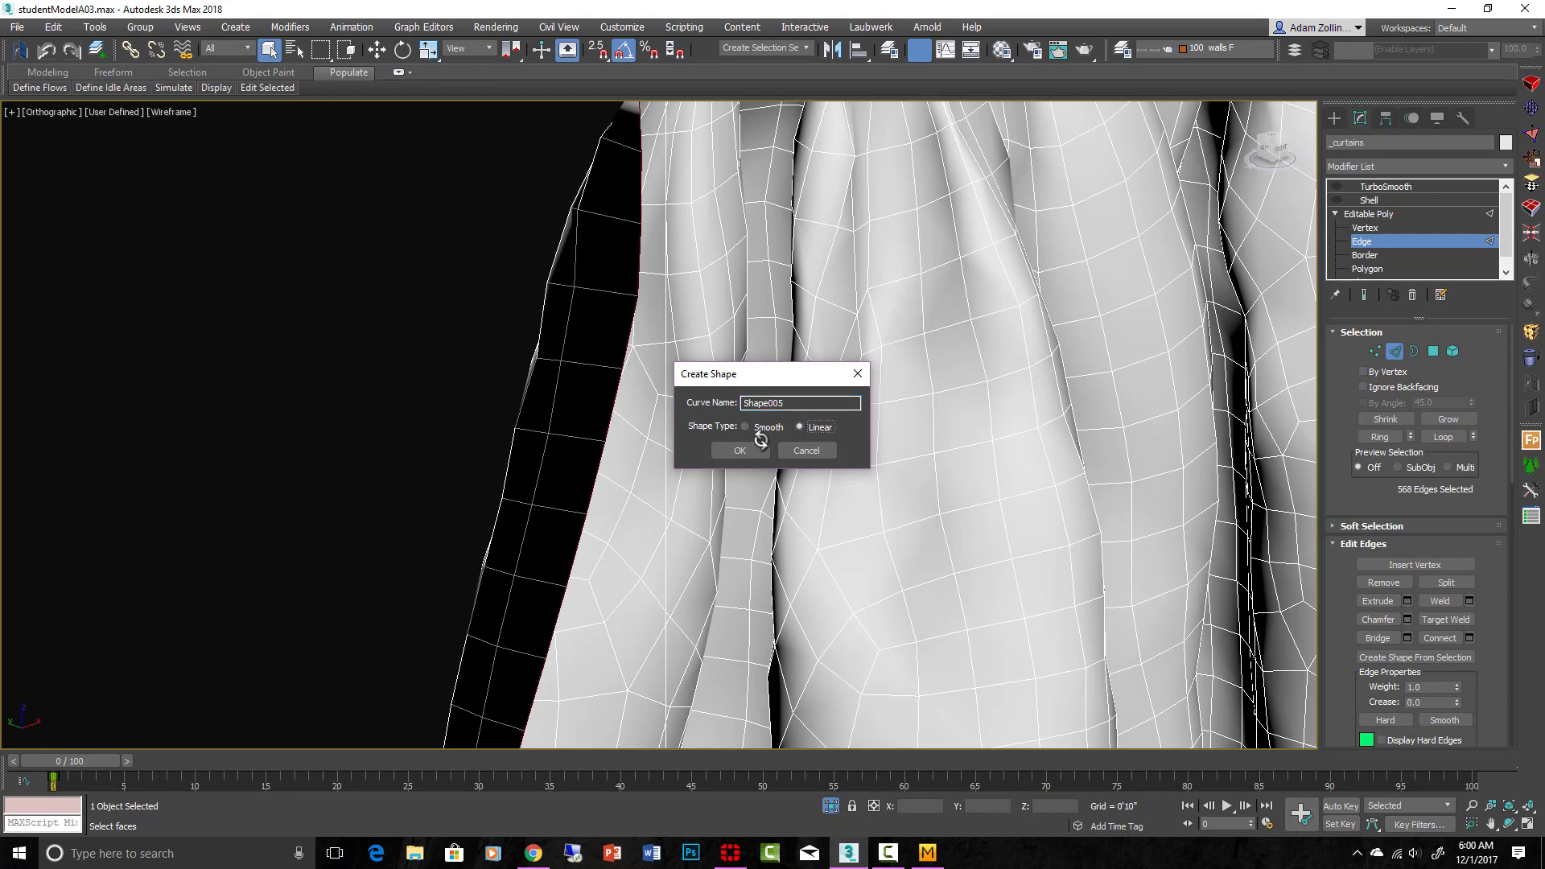
left_click(740, 448)
key("z")
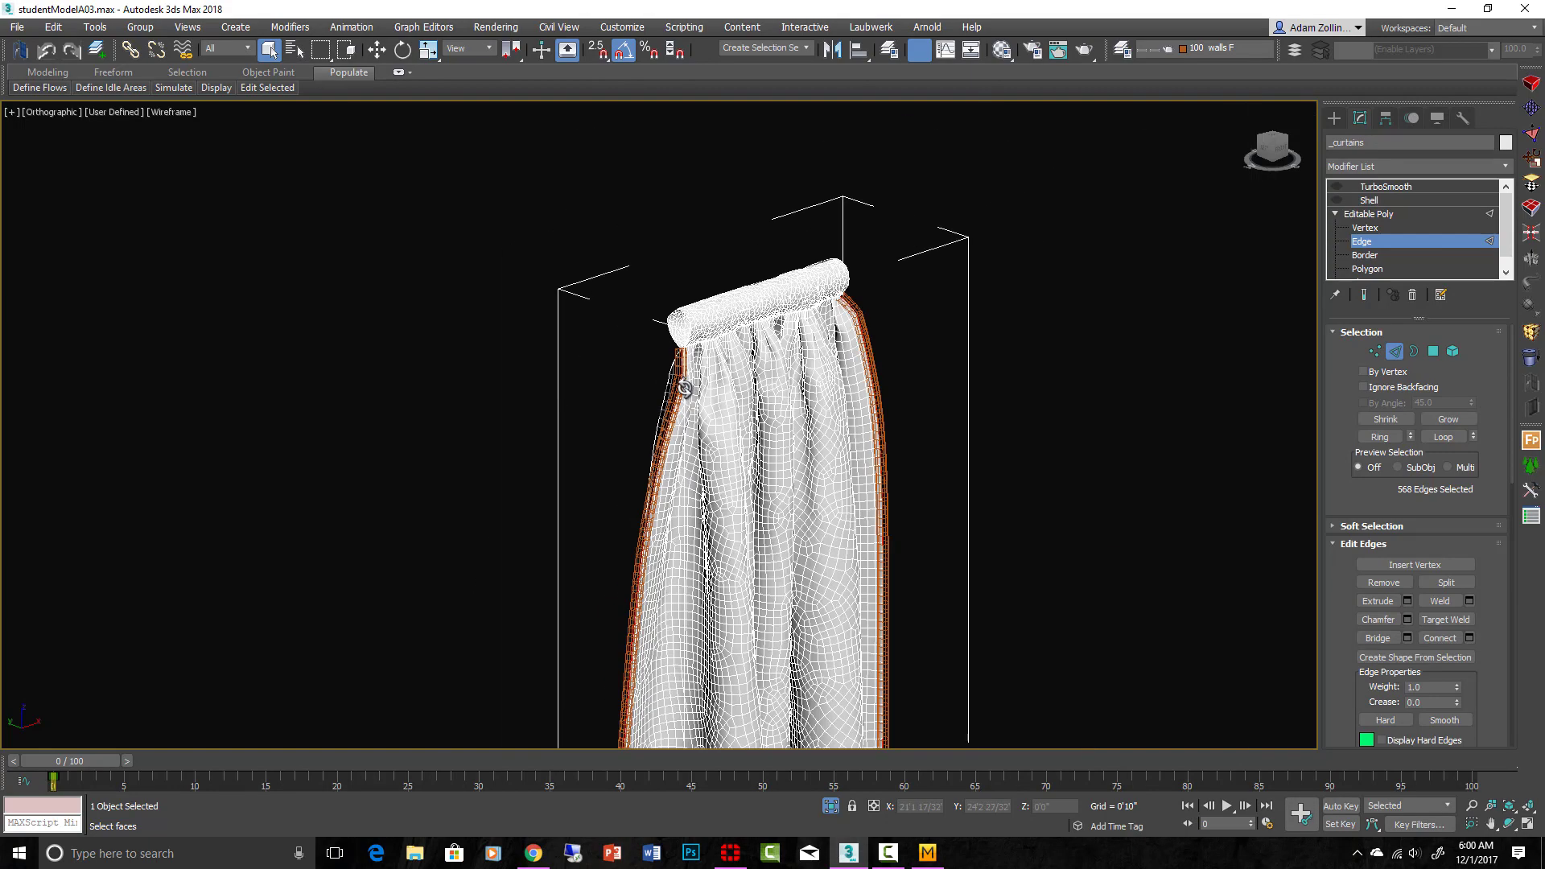
middle_click_drag(684, 388, 753, 399, "alt")
scroll(886, 383, "up", 5)
left_click(903, 379)
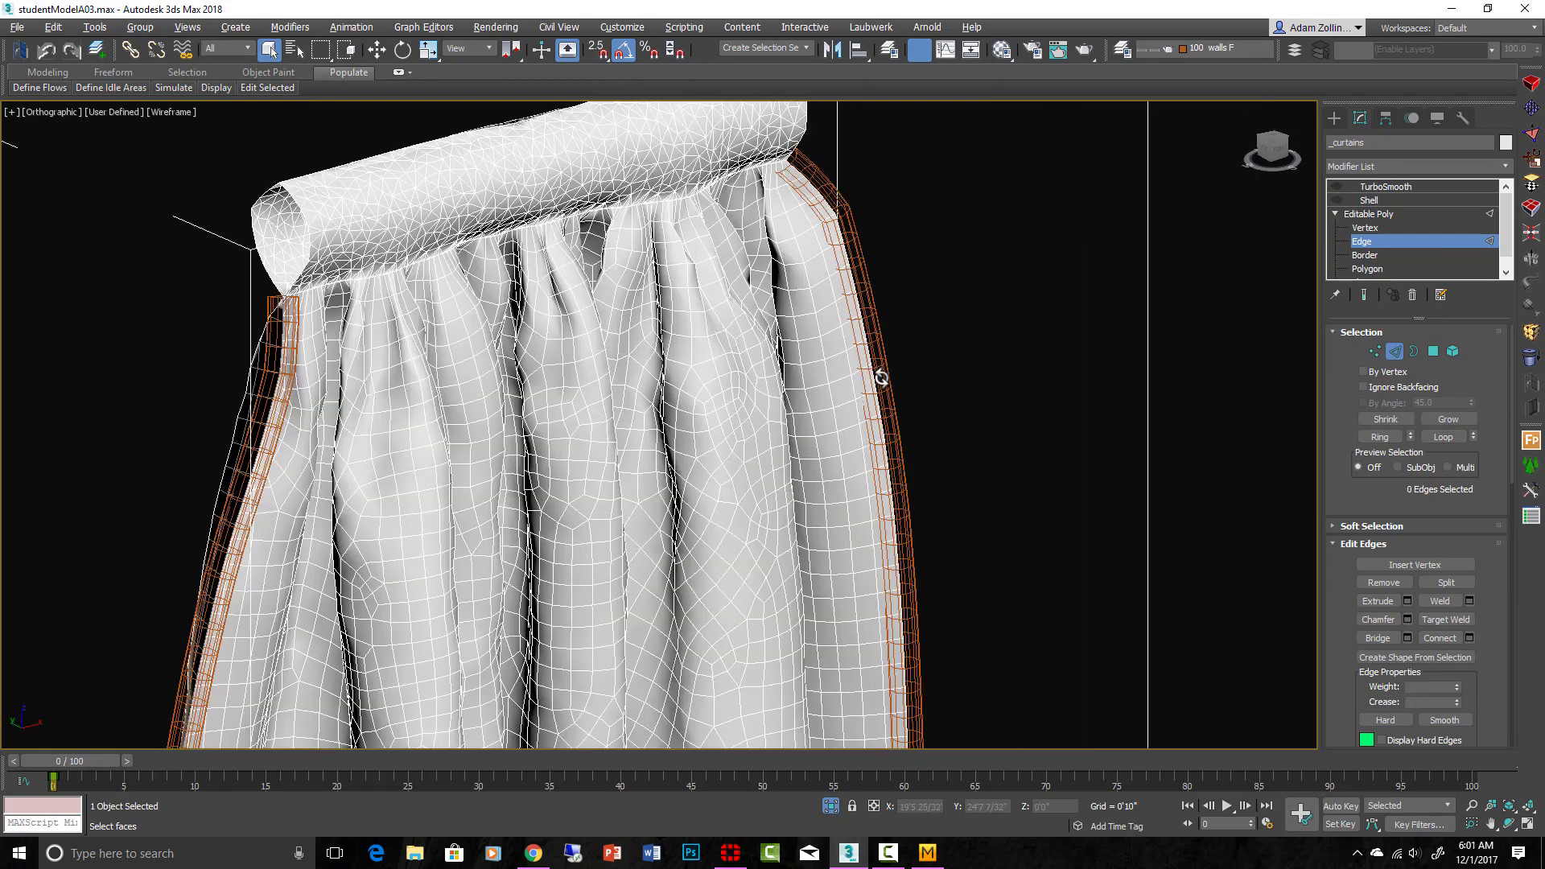
left_click(1395, 353)
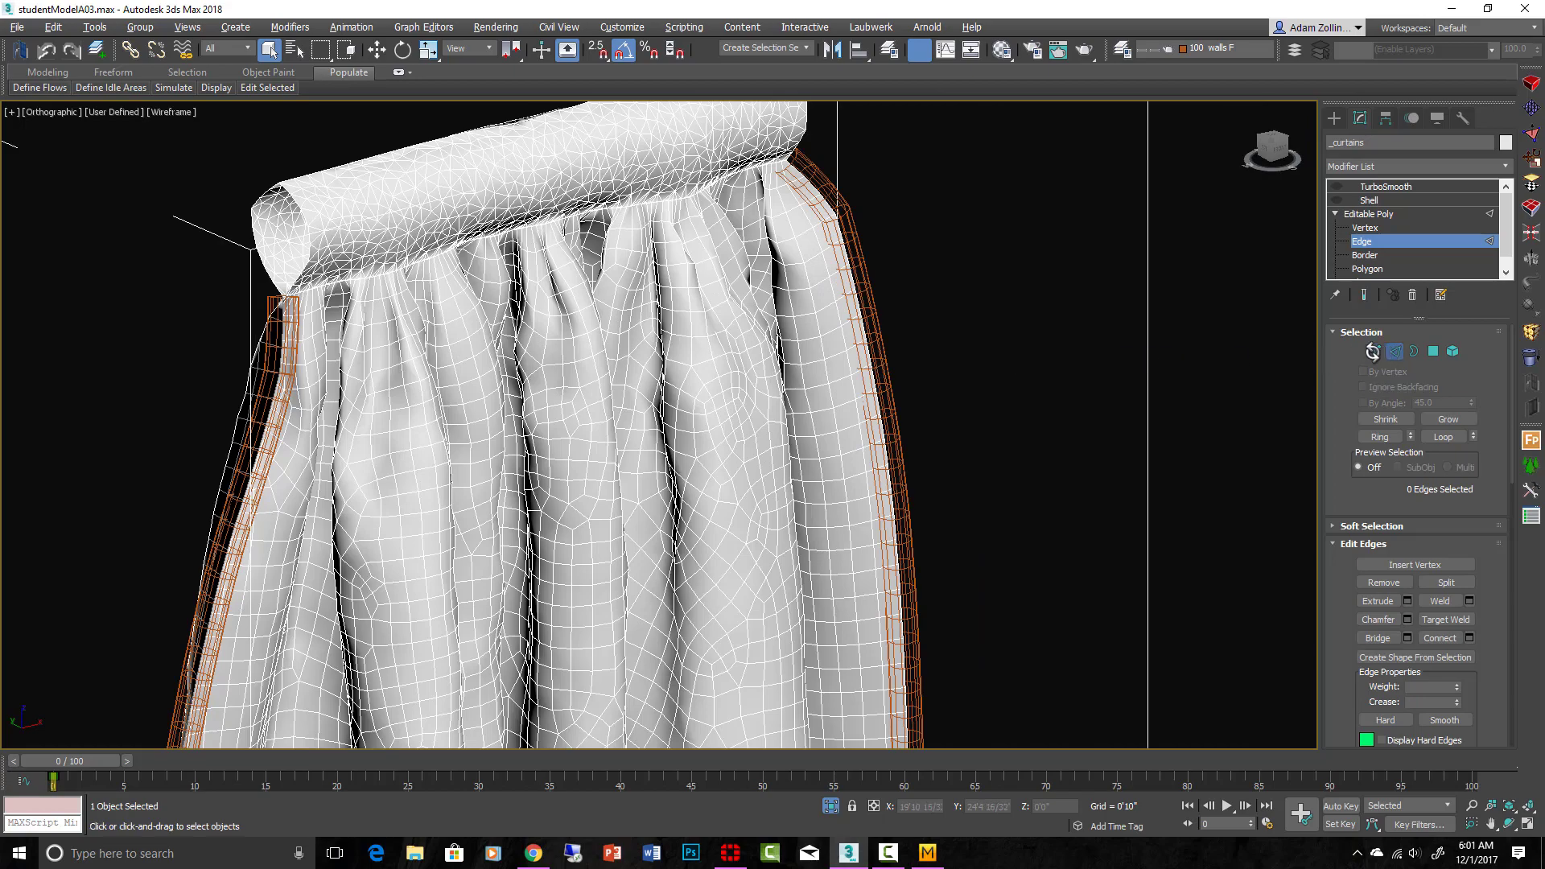
Select the new border spline and display the viewport shaded with edged faces
left_click(881, 342)
scroll(877, 342, "up", 5)
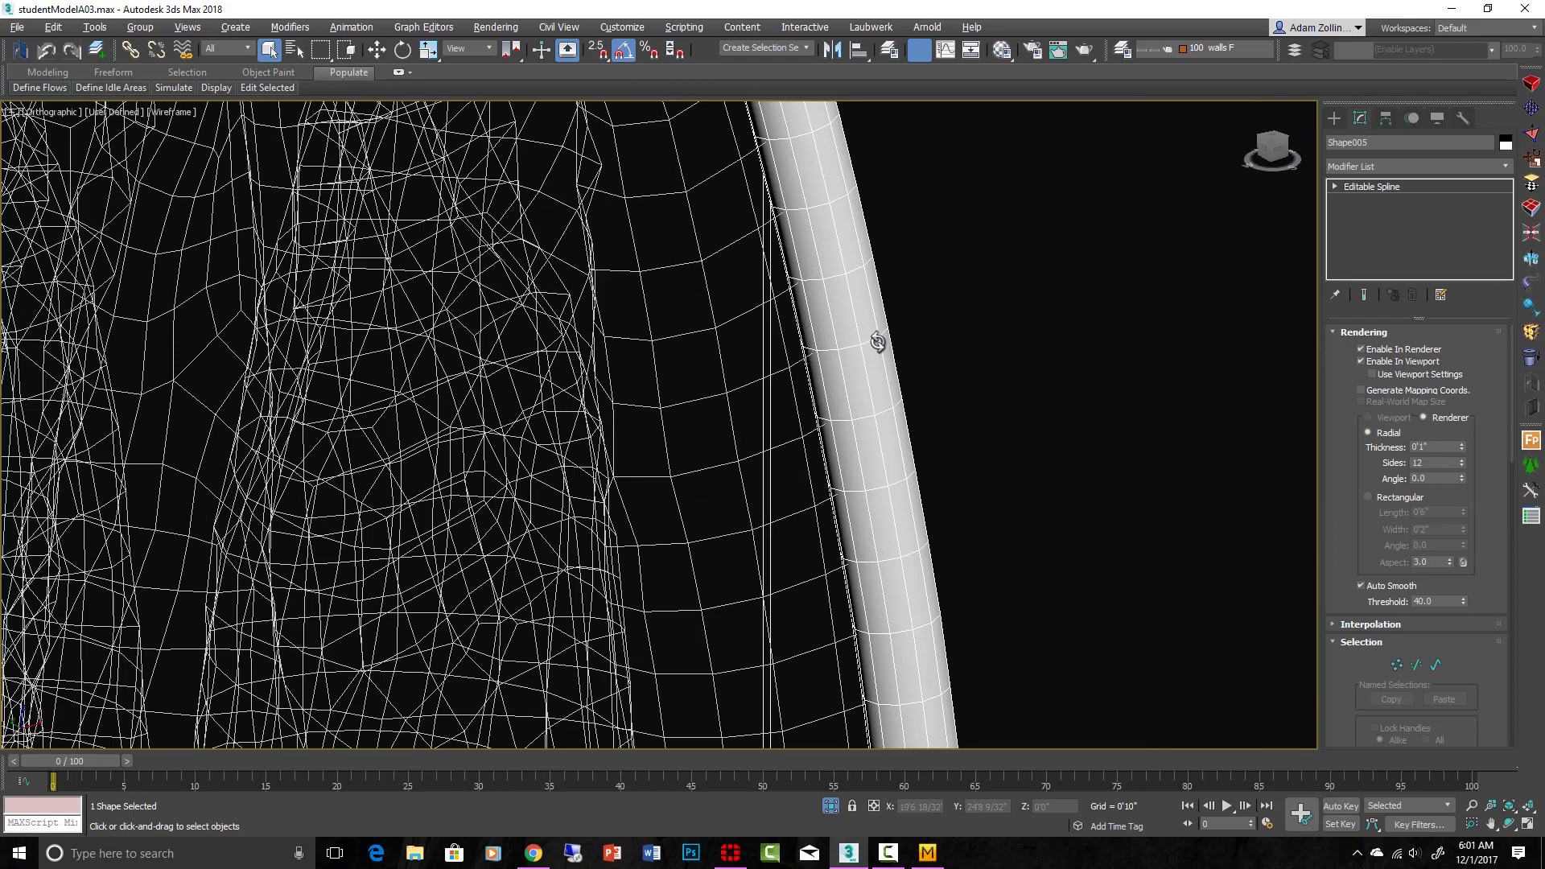
key("F3")
scroll(877, 342, "down", 5)
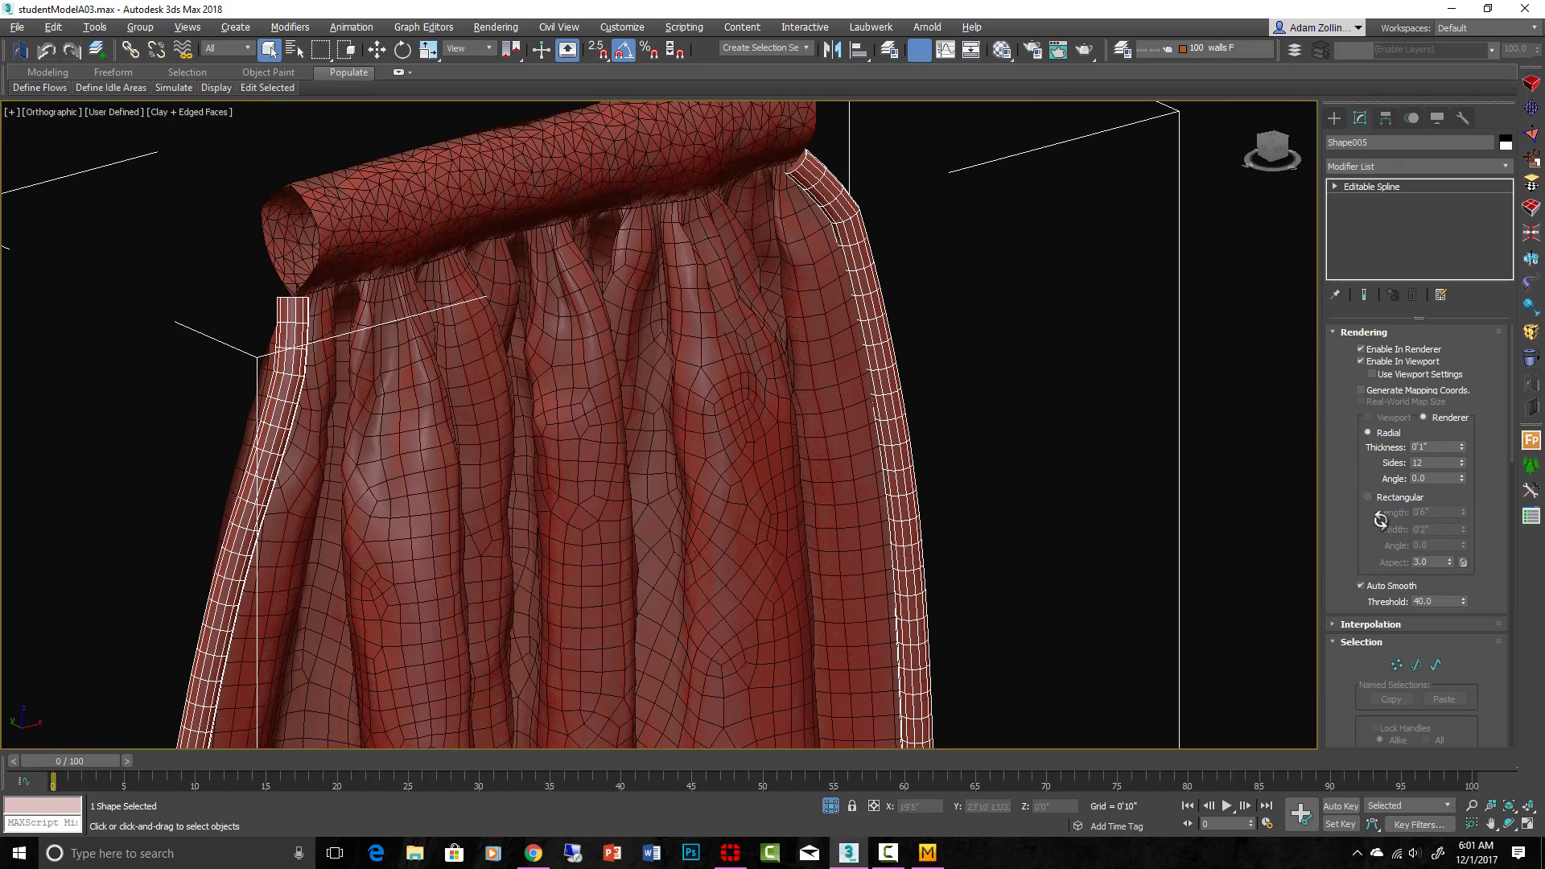
Give the border spline a rectangular cross-section with a length of 0'0 1/32" and a width of 0'0 8/32"
left_click(1369, 498)
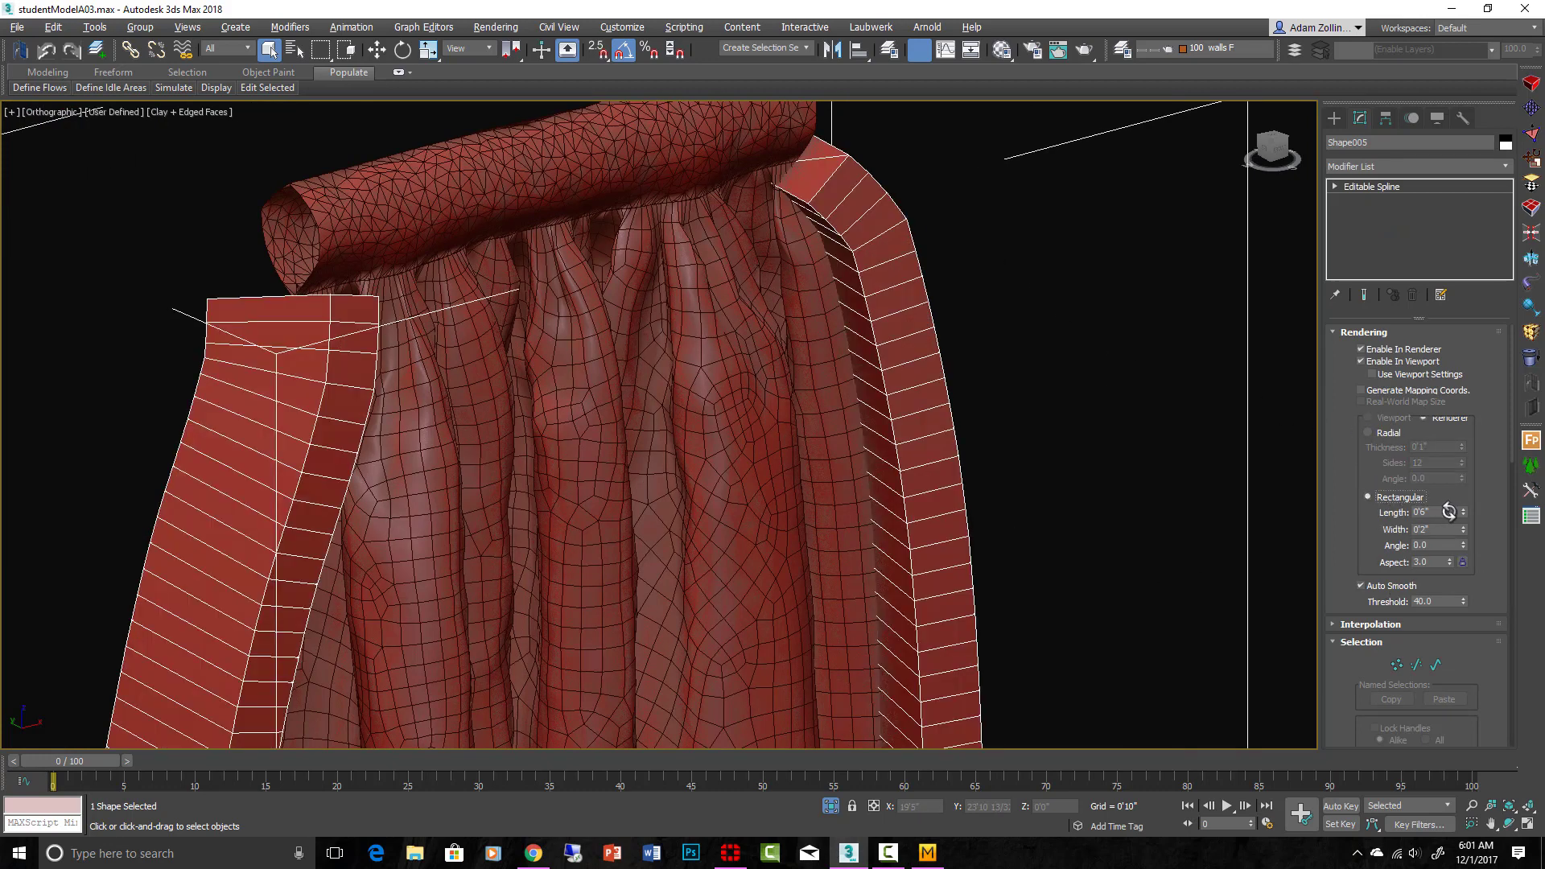
left_click_drag(1460, 512, 1458, 563)
middle_click_drag(1280, 387, 1131, 316, "alt")
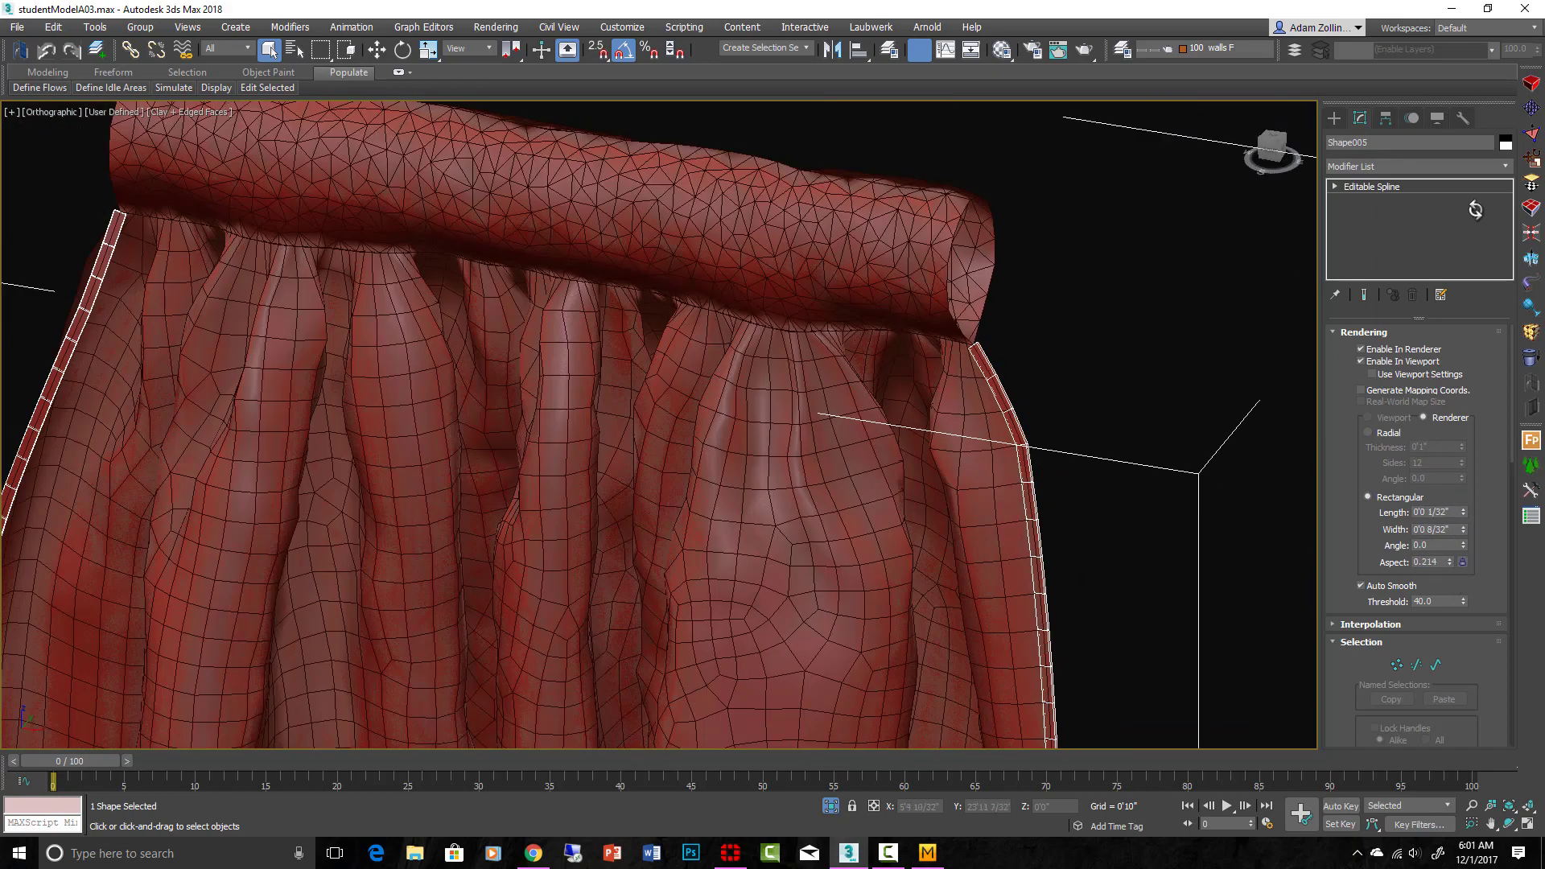
Add a TurboSmooth modifier to the border trim spline
left_click(1502, 167)
scroll(1533, 675, "down", 10)
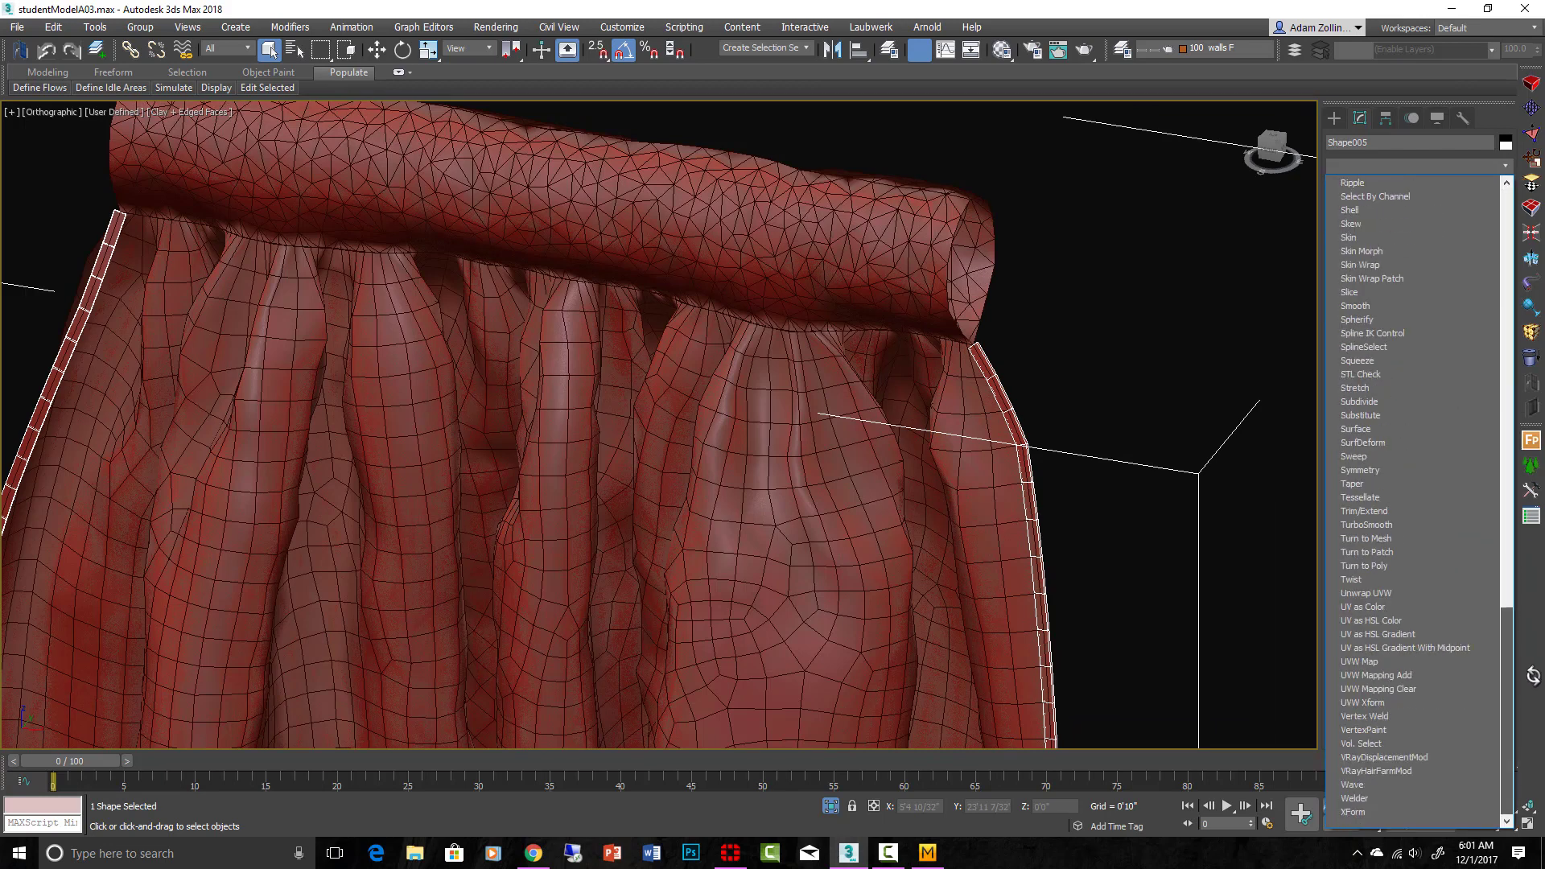
left_click(1365, 524)
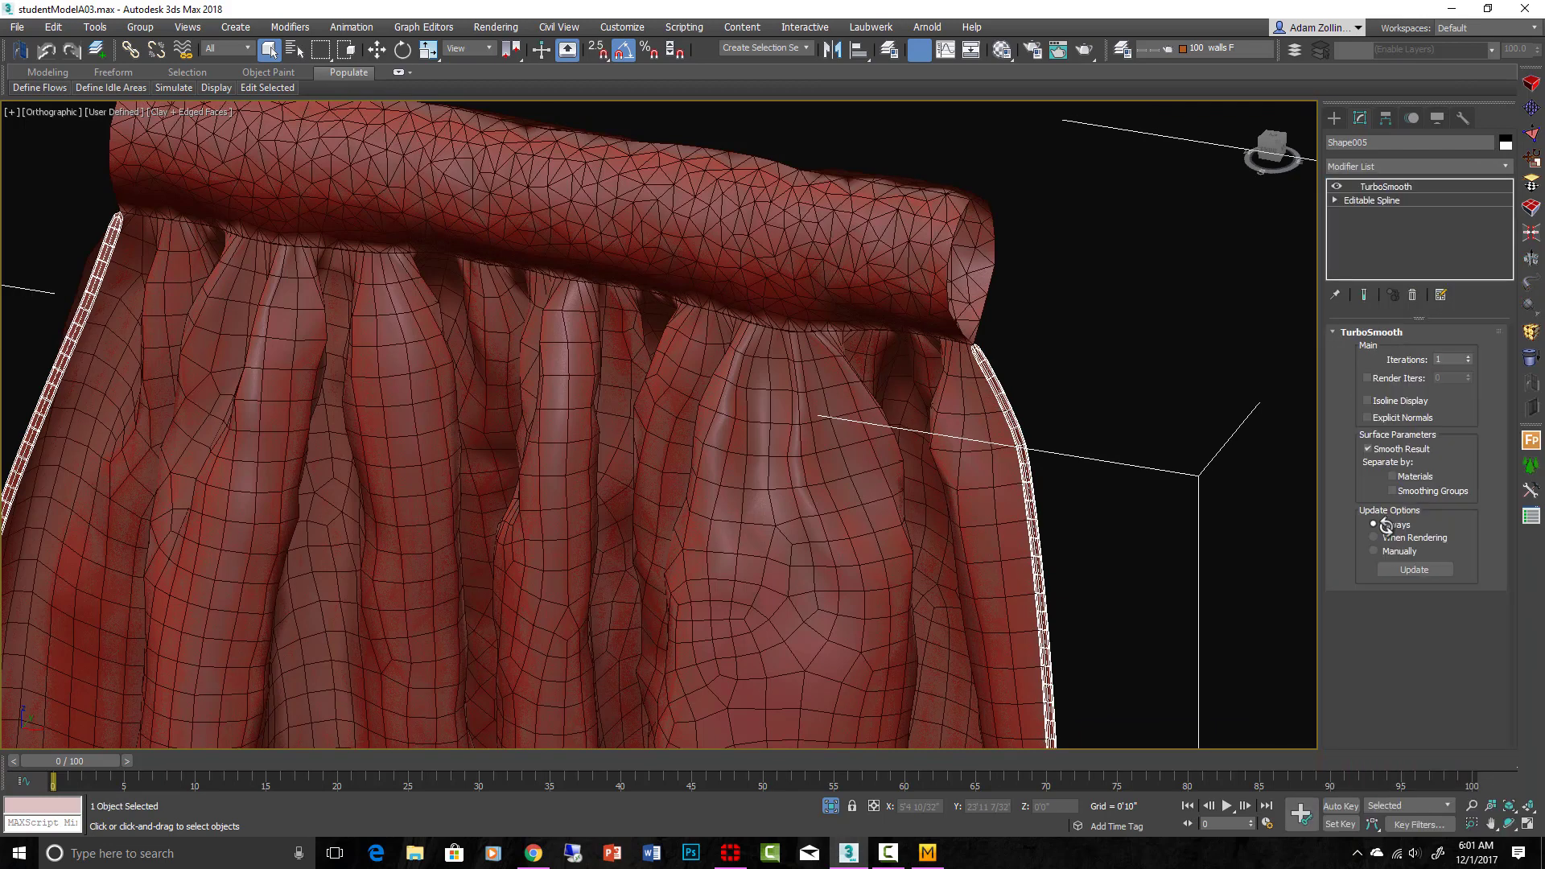
Inspect how the trim sits along the curtain's side edge and below the rod sleeve, with the curtain selected and its mesh edges shown
left_click(1089, 387)
key("F4")
scroll(1051, 413, "down", 3)
middle_click_drag(1052, 414, 1098, 198)
left_click(1169, 325)
key("F4")
scroll(1152, 336, "up", 5)
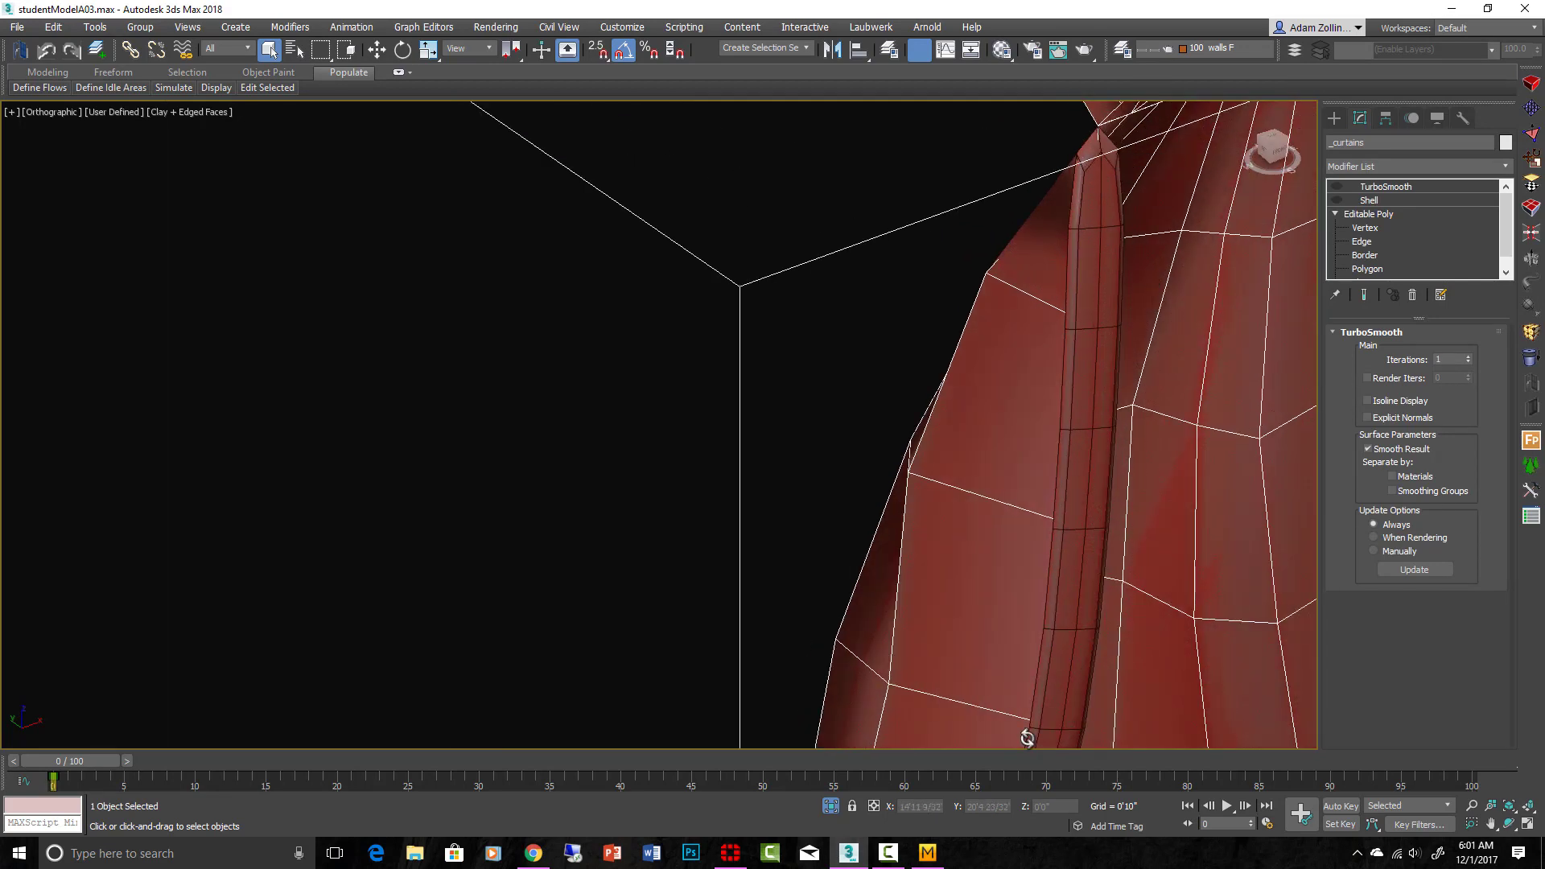
scroll(1087, 466, "down", 7)
middle_click_drag(1087, 466, 889, 522)
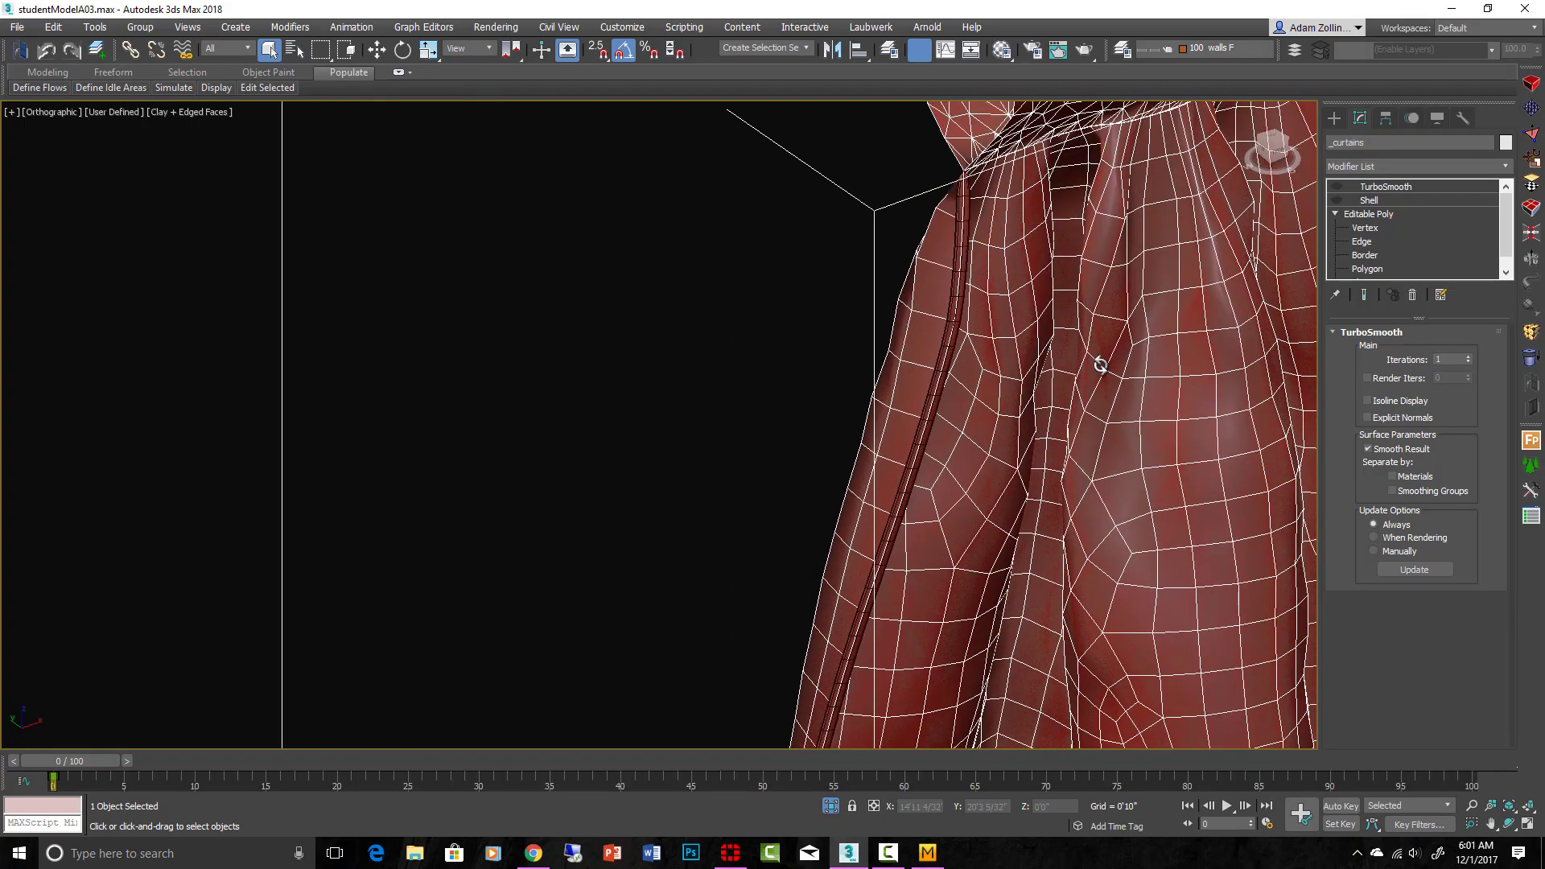
middle_click_drag(1100, 365, 812, 232, "alt")
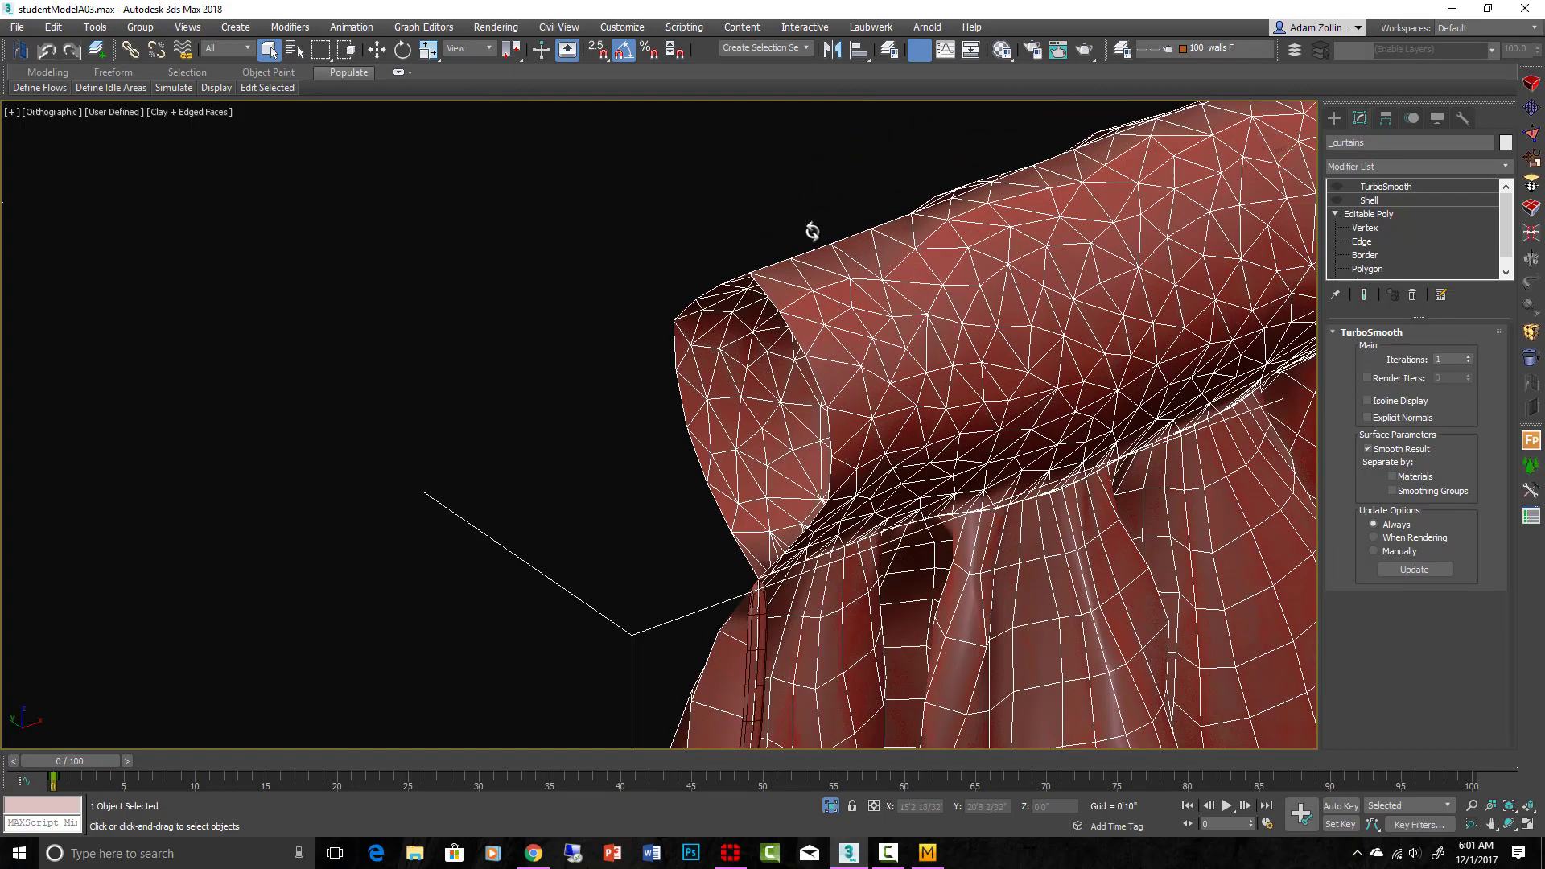
Clear the selection, hide the mesh edges and review the whole trimmed curtain in plain shading
scroll(913, 322, "down", 11)
middle_click_drag(943, 365, 871, 238, "alt")
scroll(1004, 434, "up", 3)
key("ctrl+d")
key("F4")
middle_click_drag(810, 281, 910, 553, "alt")
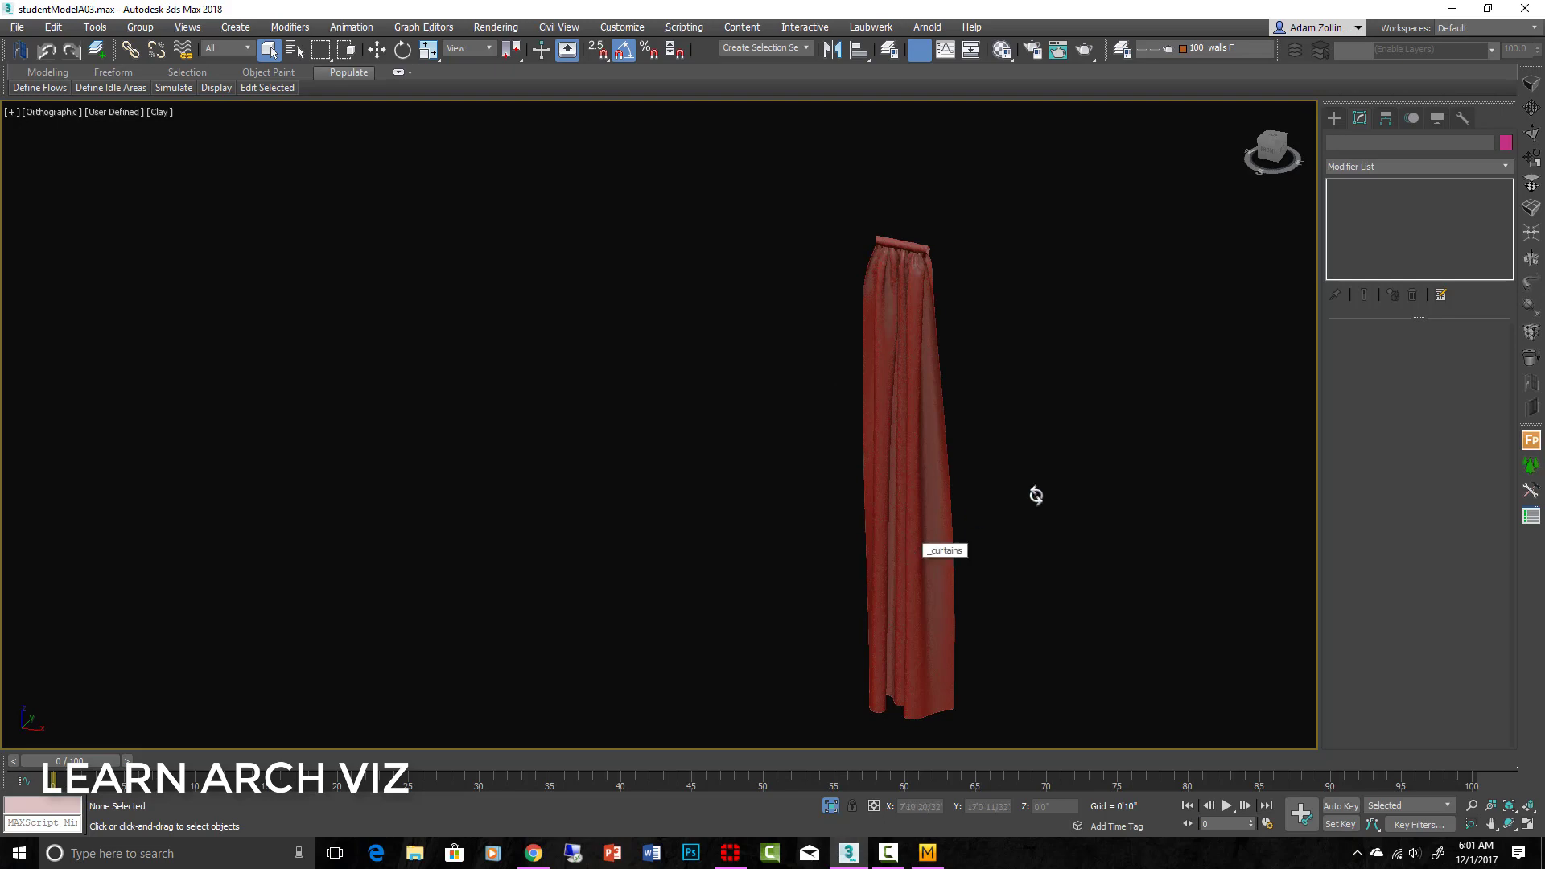